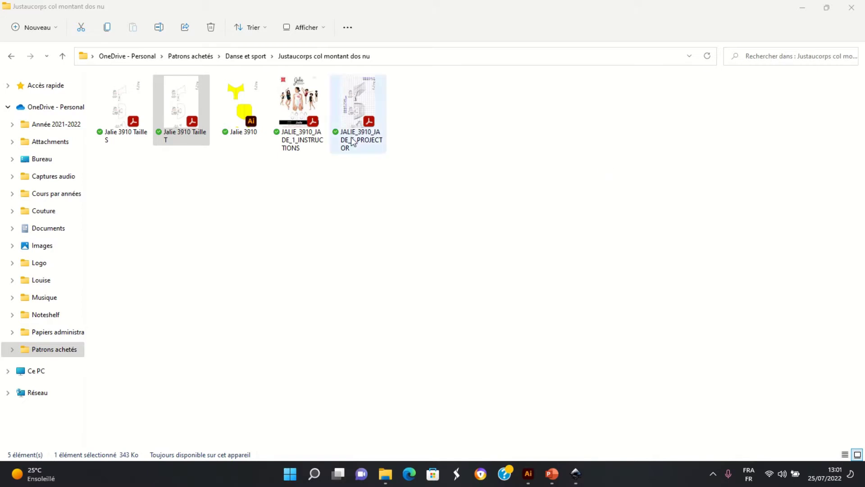
- Switch to Inkscape and compare the two sizes by briefly showing the Taille S layer over Taille T
left_click(576, 475)
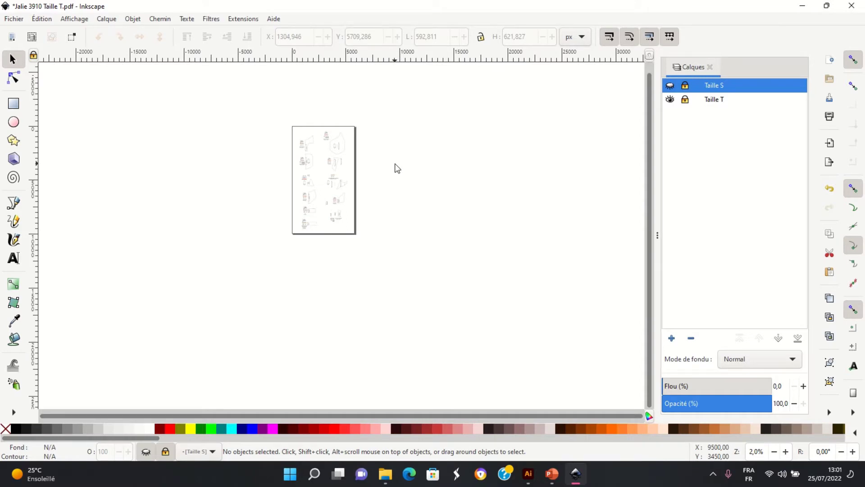
left_click(670, 85)
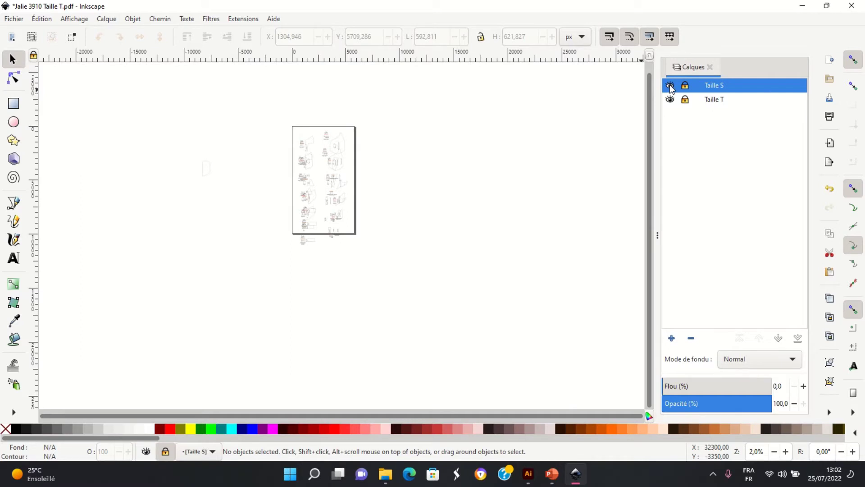
left_click(670, 85)
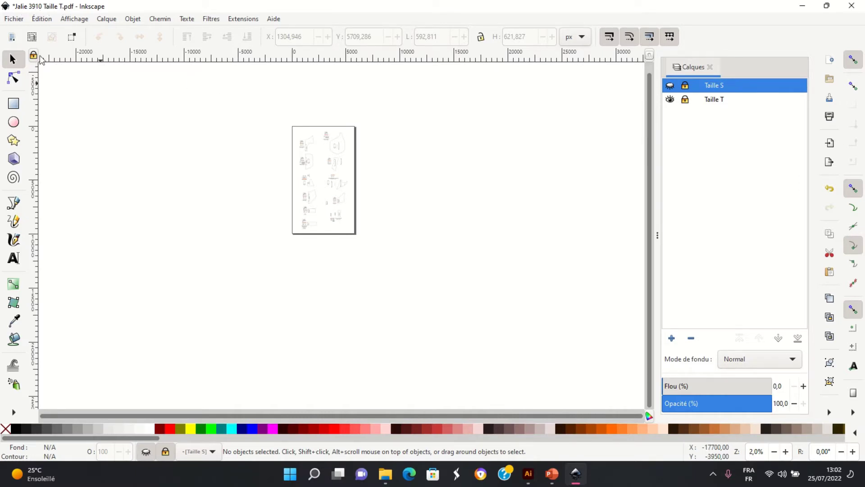
- Save the document under the name "Jalie 3910" as an Inkscape SVG in the Justaucorps col montant dos nu folder
left_click(14, 19)
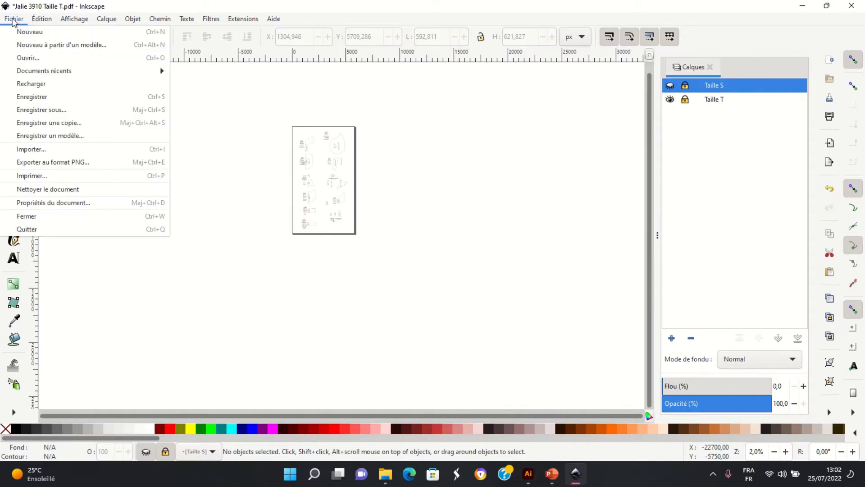
left_click(48, 112)
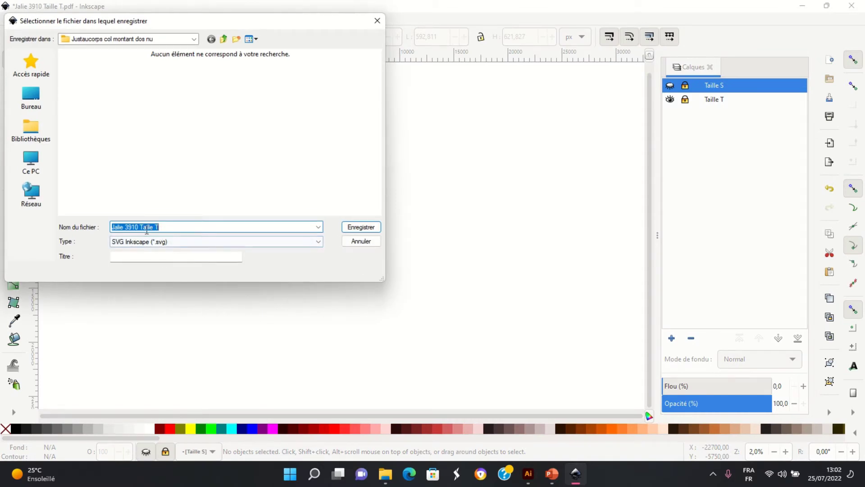
left_click(177, 226)
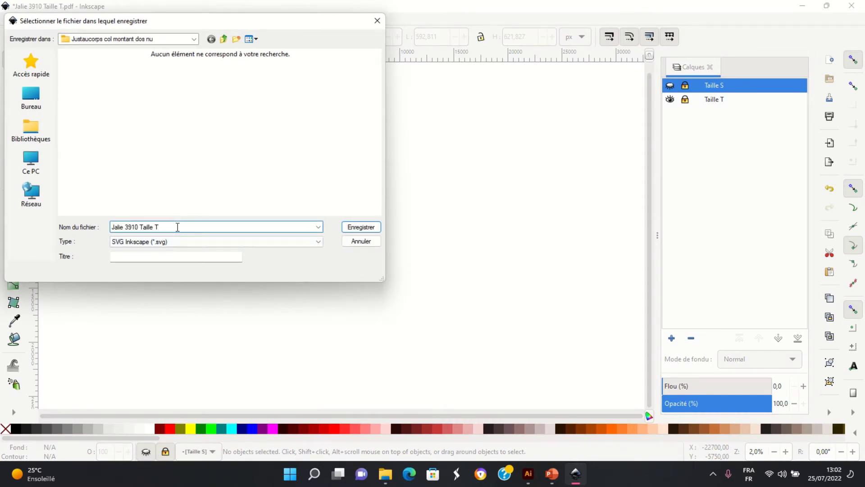
key("BackSpace")
key("BackSpace")
key("BackSpace")
key("BackSpace")
key("BackSpace")
key("BackSpace")
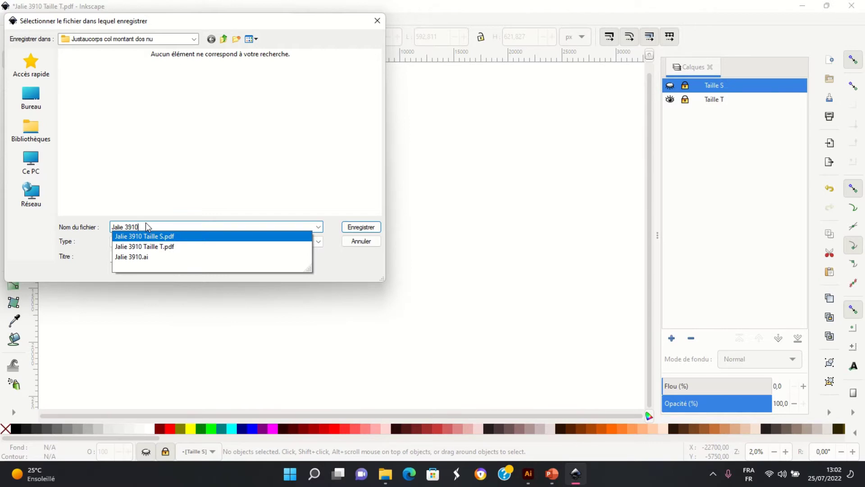
left_click(375, 269)
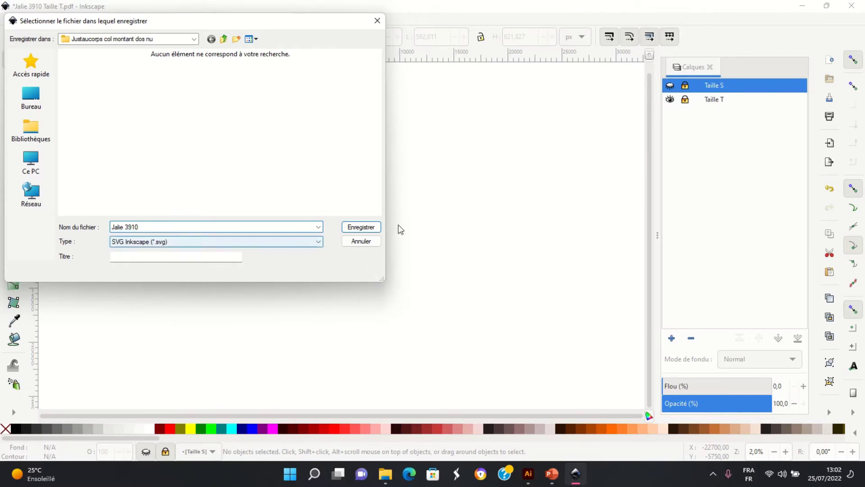
left_click(369, 228)
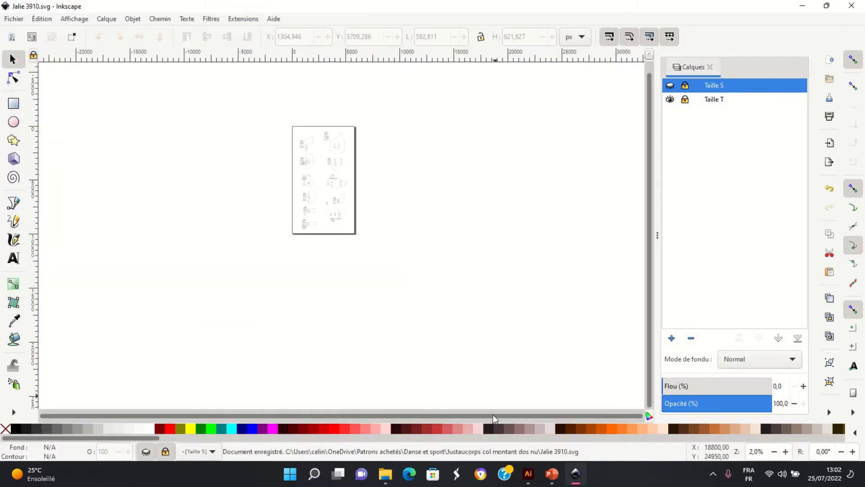
- Switch to File Explorer and delete the Jalie 3910 Taille S and Jalie 3910 Taille T PDF files
left_click(386, 480)
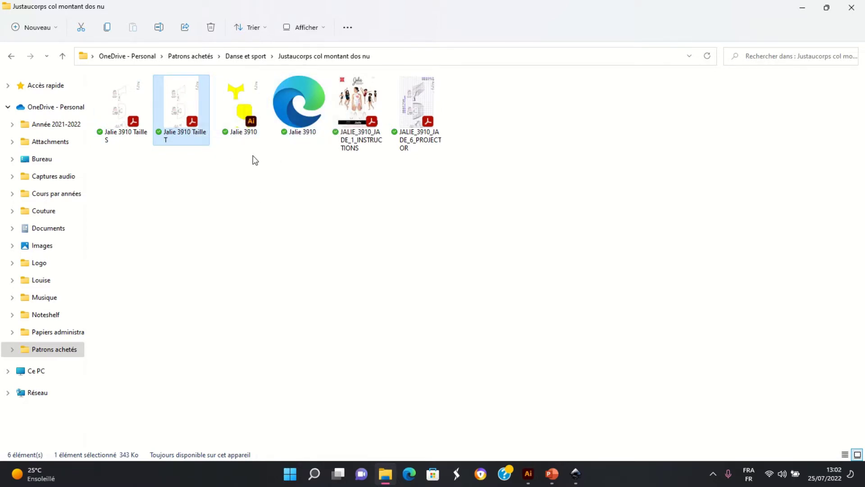
left_click(113, 112)
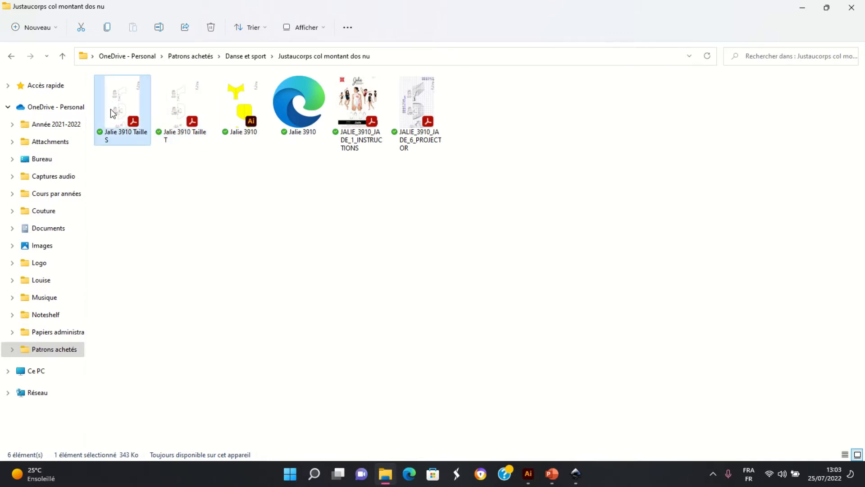
key("Delete")
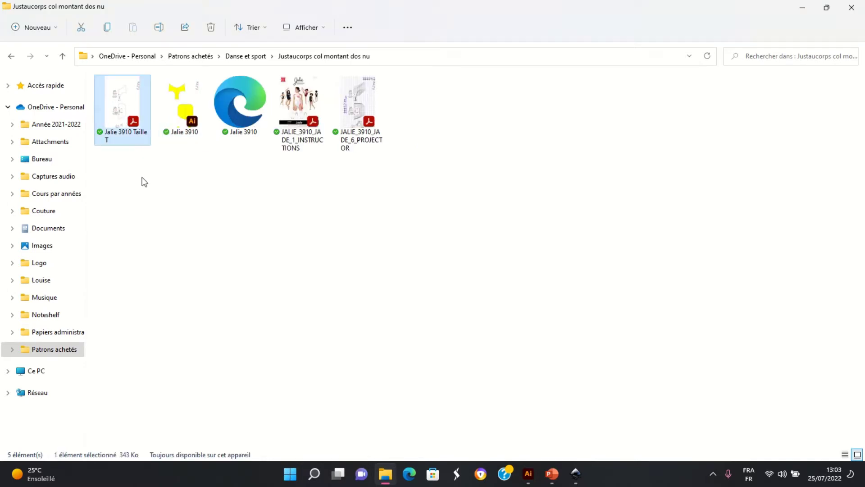
key("Delete")
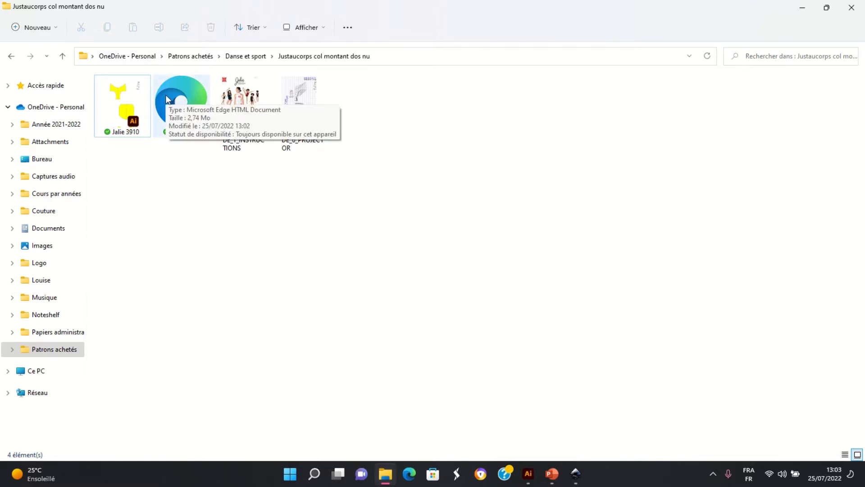
- Return to Inkscape and make Taille T the active layer
left_click(575, 476)
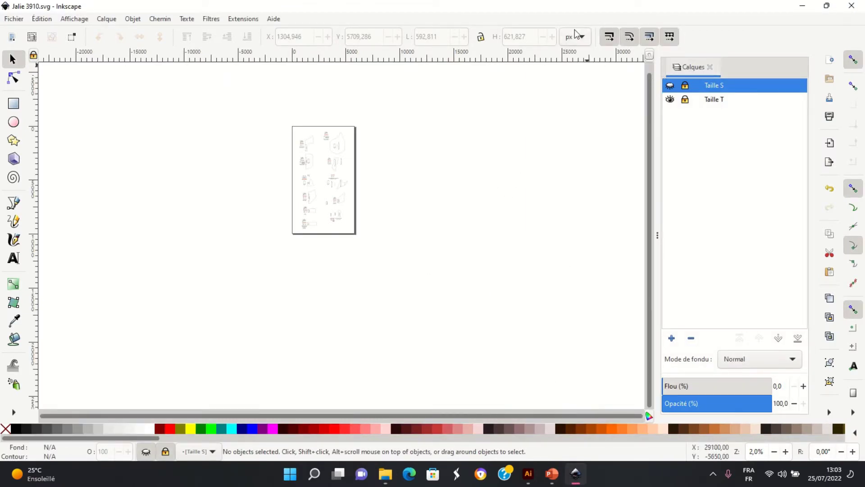
left_click(712, 102)
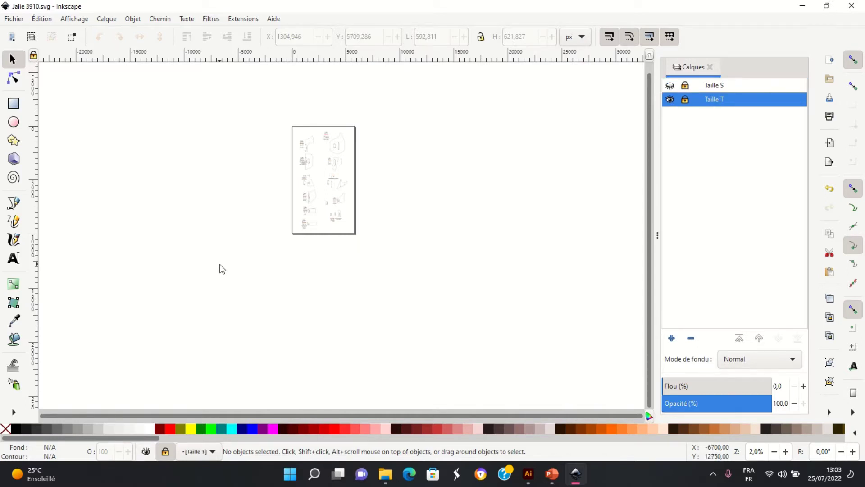
scroll(220, 265, "up", 6)
key("F2")
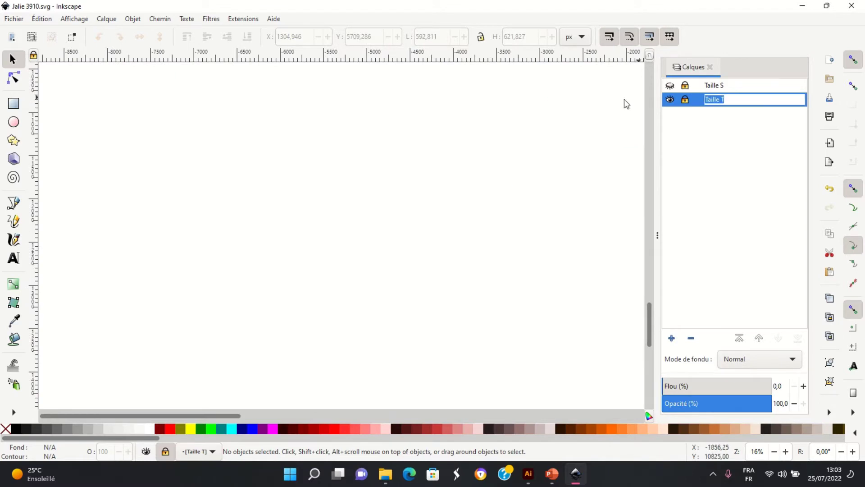
key("BackSpace")
key("Escape")
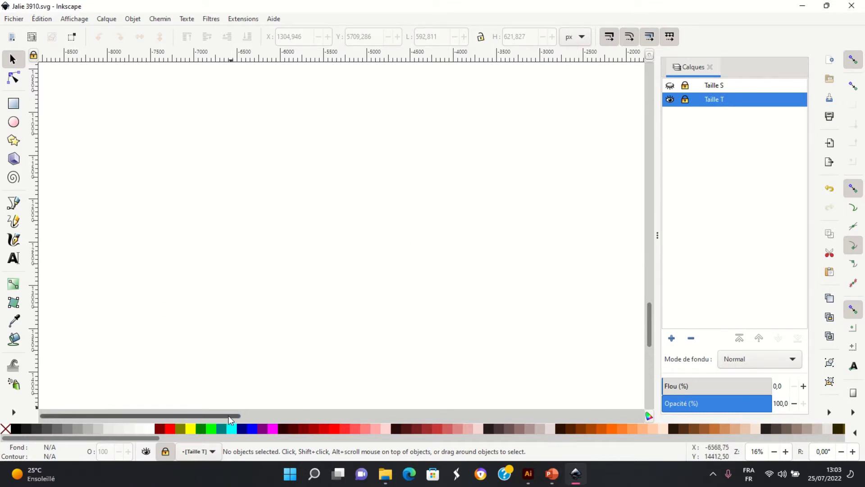
- Rename the Taille T layer as "Taille T Patron originel"
left_click_drag(229, 416, 419, 415)
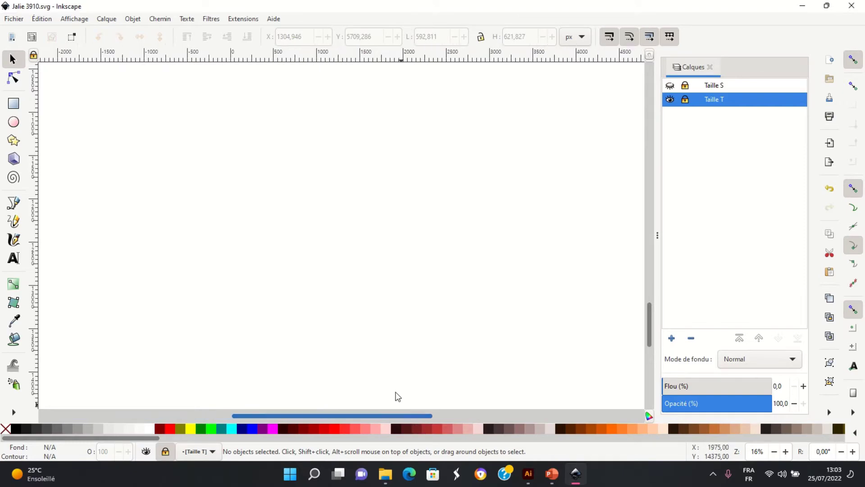
scroll(394, 355, "up", 10)
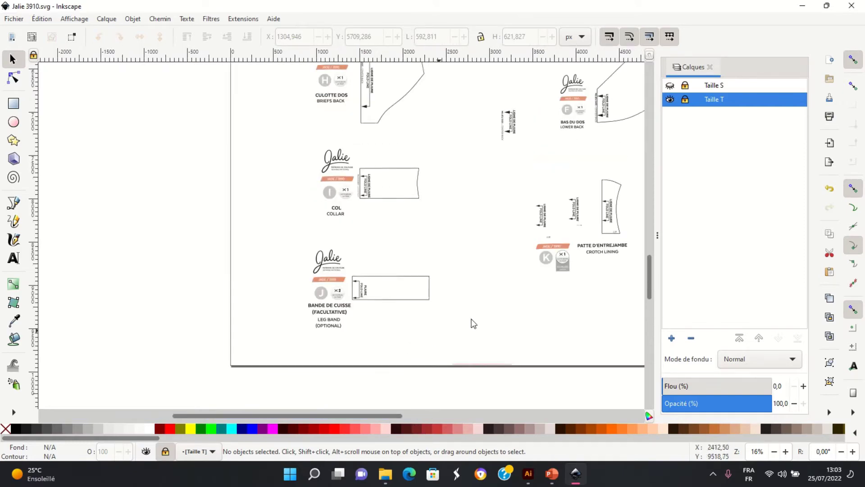
scroll(547, 357, "up", 7)
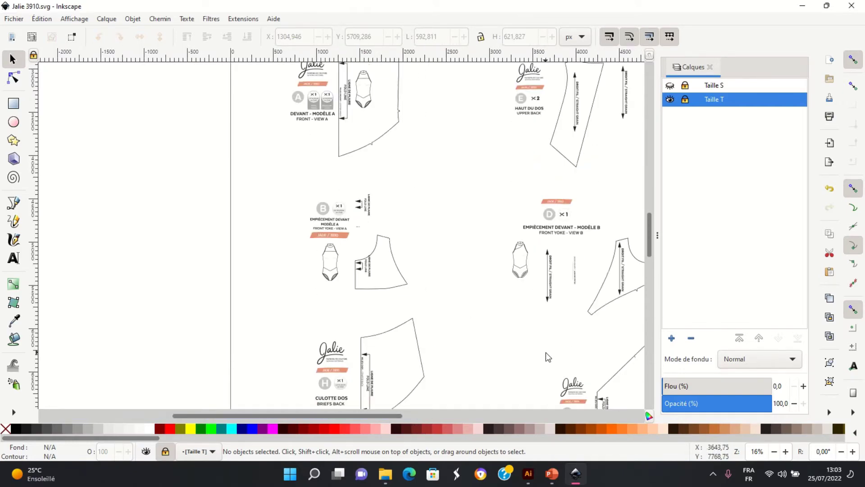
scroll(545, 353, "up", 6)
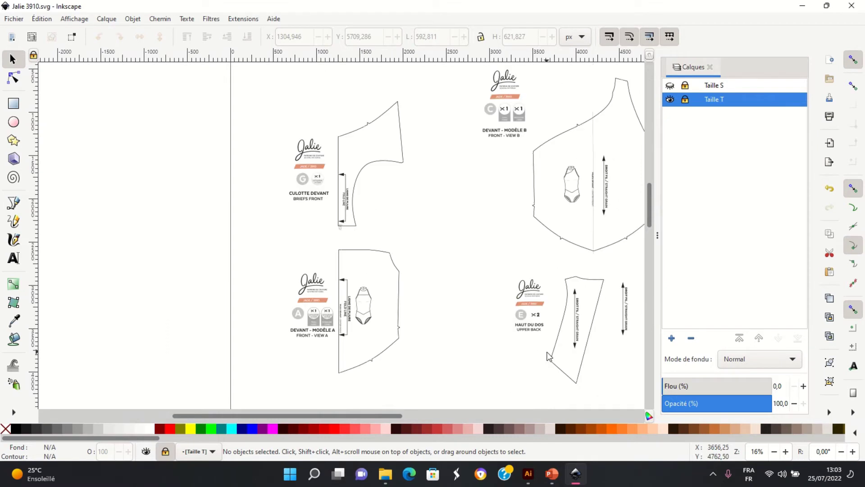
left_click_drag(337, 415, 417, 419)
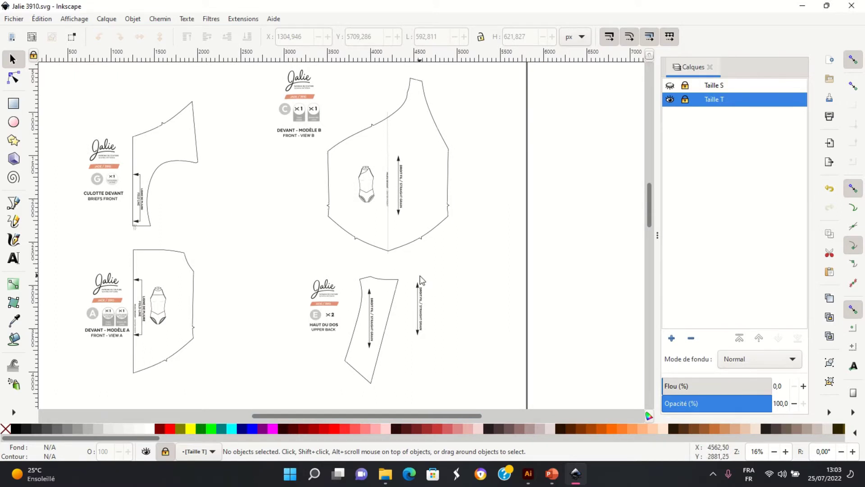
double_click(782, 100)
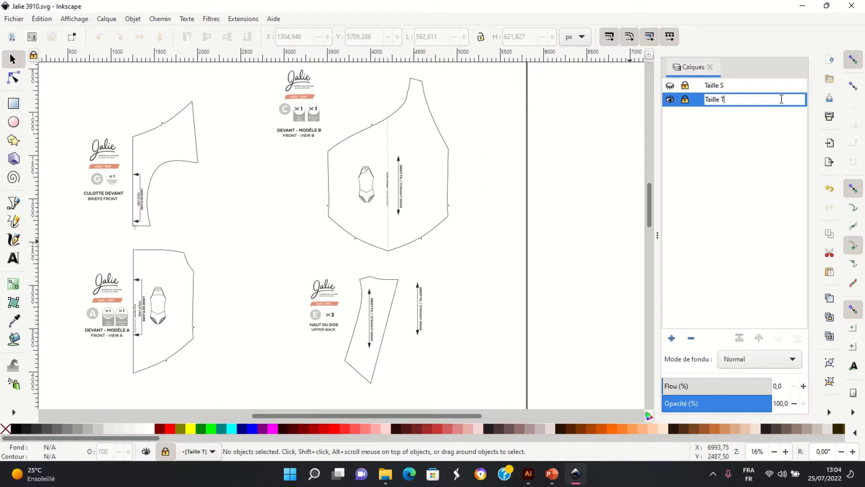
type("Patron originel")
key("Return")
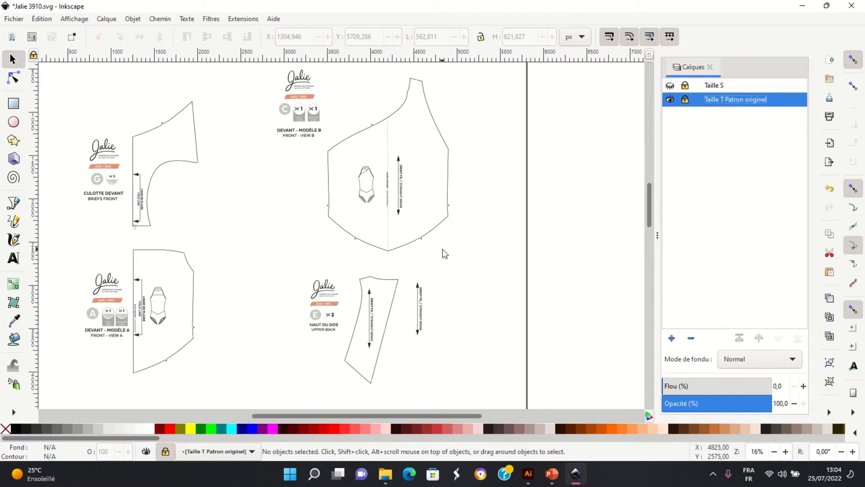
- Duplicate the Taille T Patron originel layer and hide the original
right_click(778, 100)
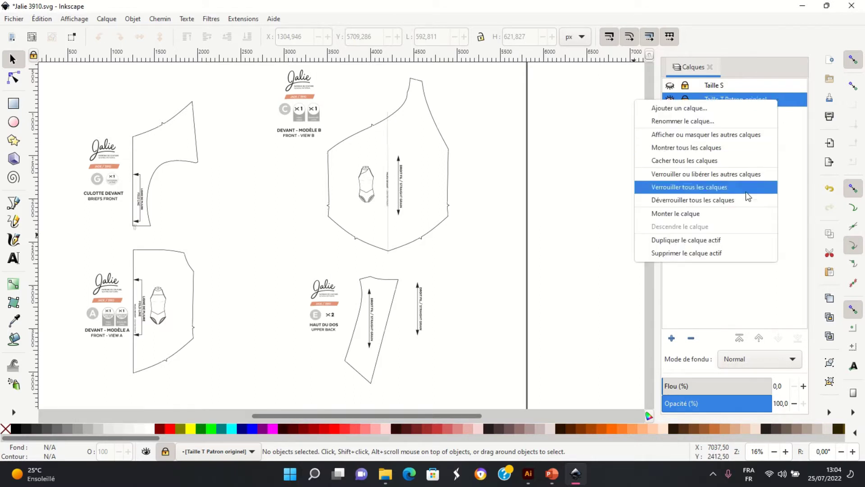
left_click(735, 240)
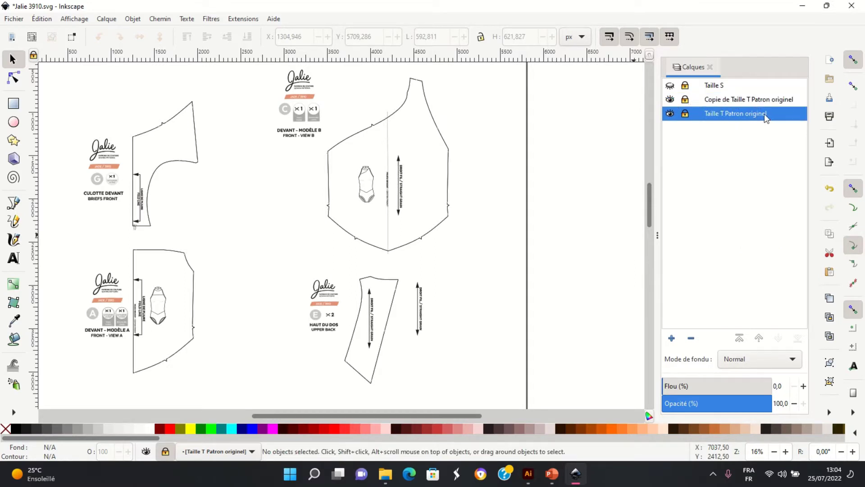
left_click(670, 114)
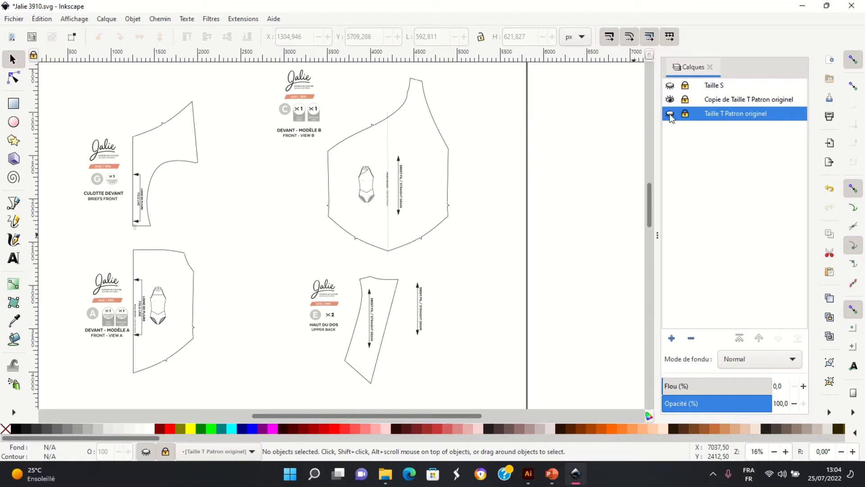
- Unlock the duplicated layer and rename it "Taille T version asymétrique"
left_click(749, 99)
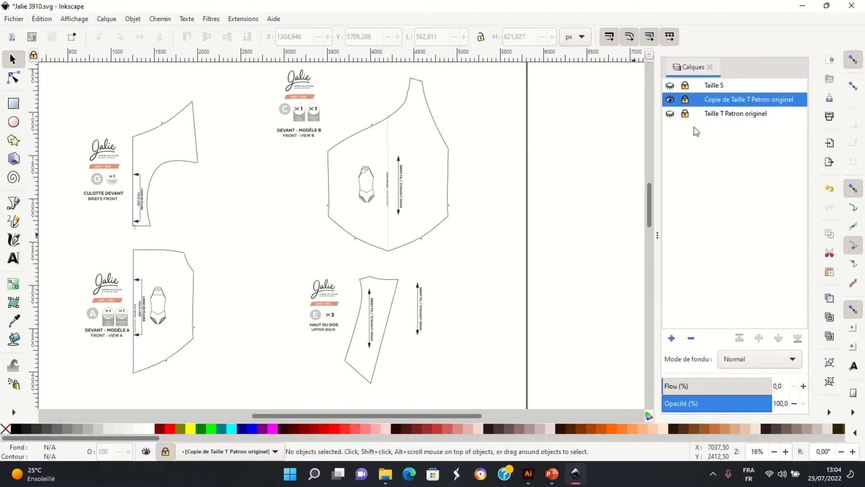
double_click(743, 100)
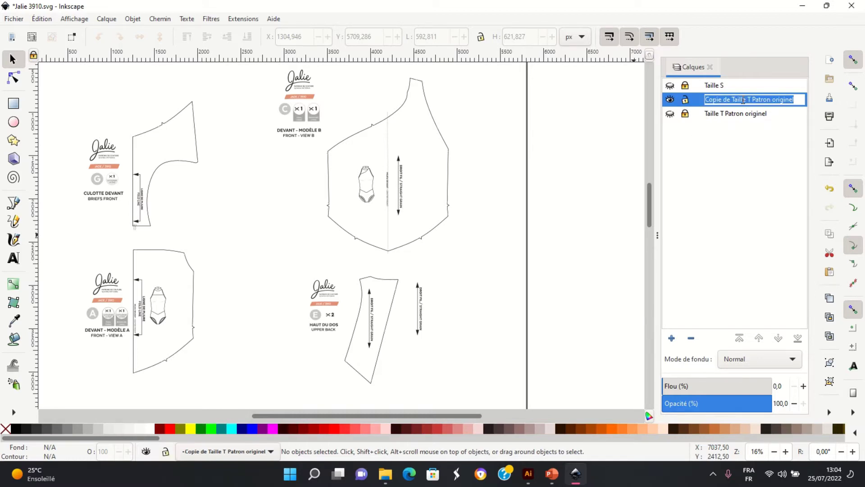
type("Tai")
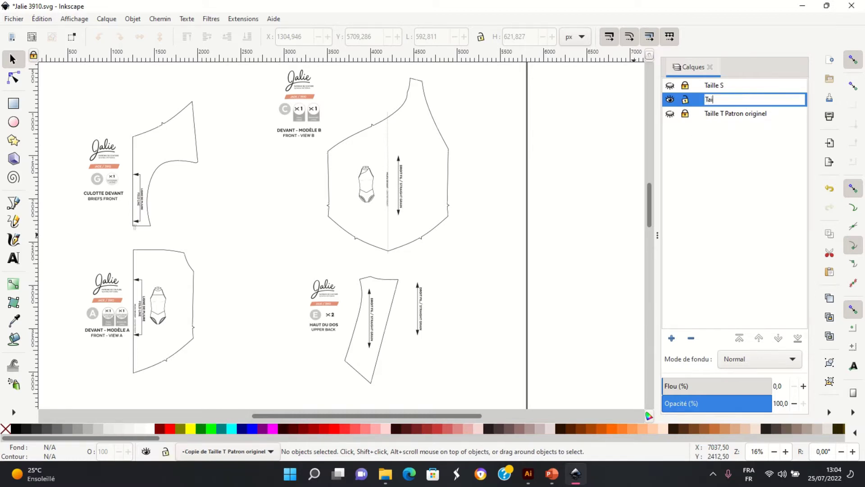
type("lle T version asymétrique")
key("Return")
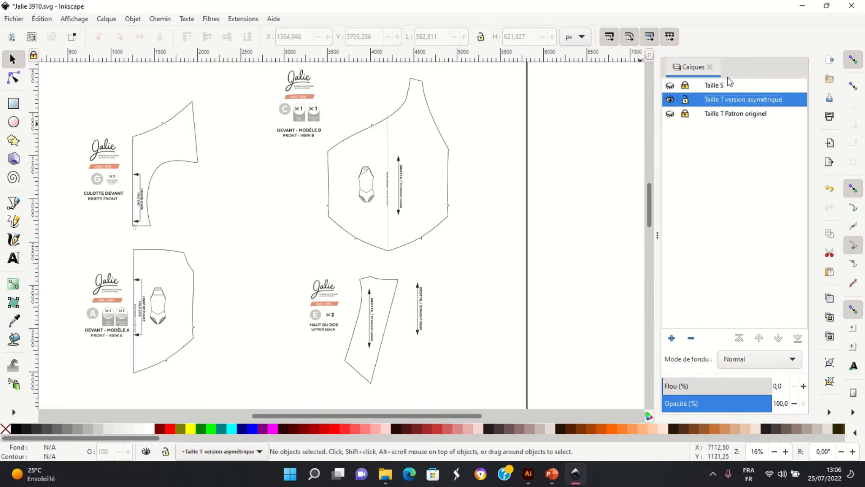
- Close the Inkscape document without saving its changes and delete the Jalie 3910 SVG file in File Explorer
left_click(859, 11)
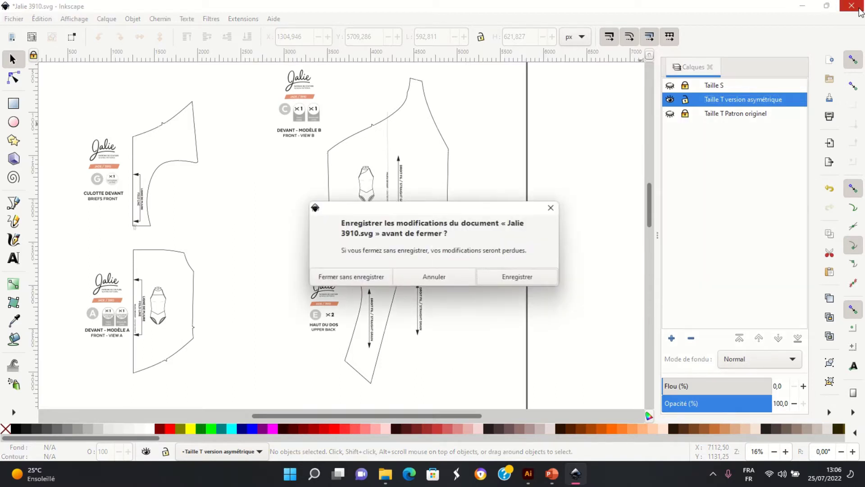
left_click(370, 279)
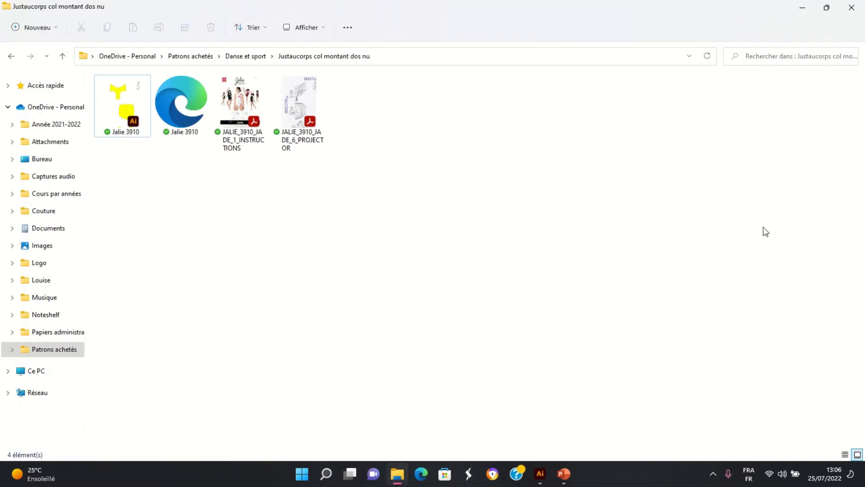
left_click(189, 103)
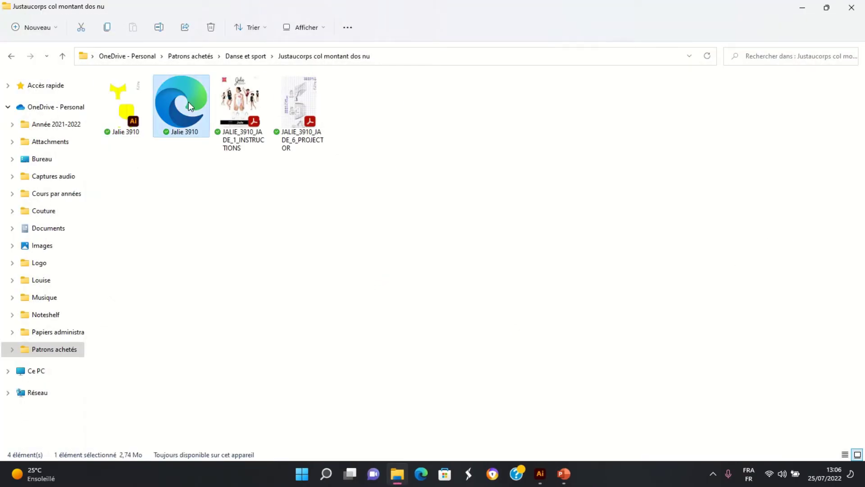
key("Delete")
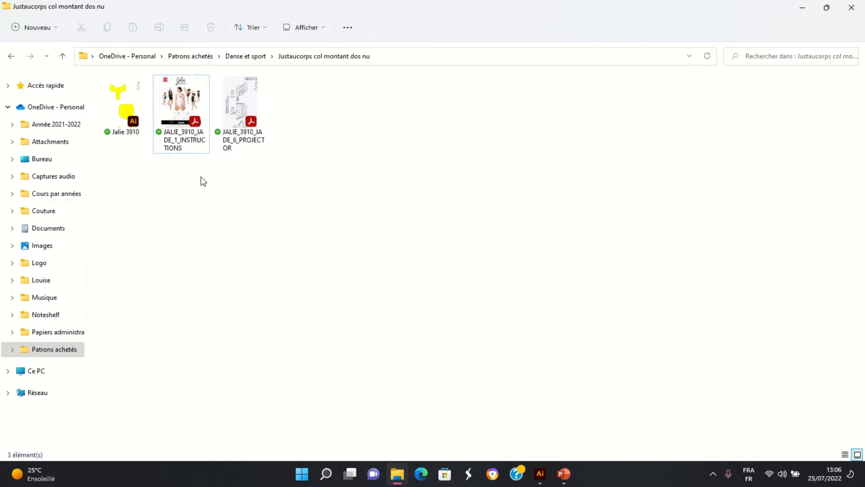
left_click(250, 108)
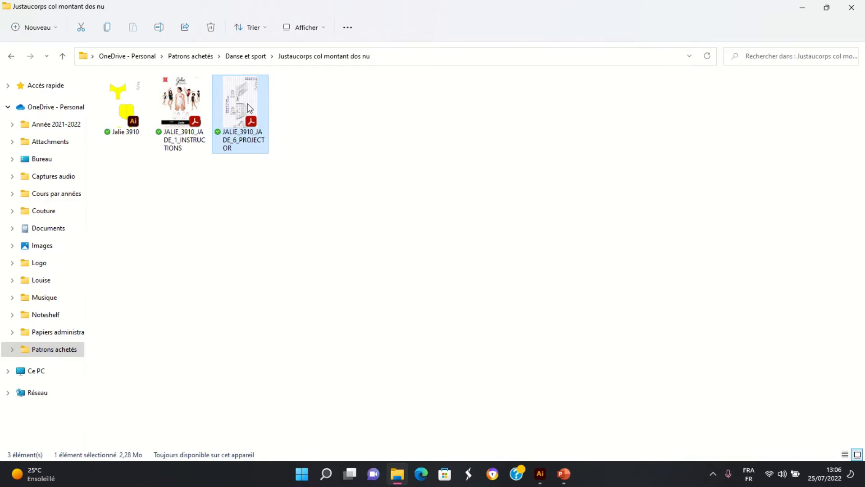
right_click(249, 108)
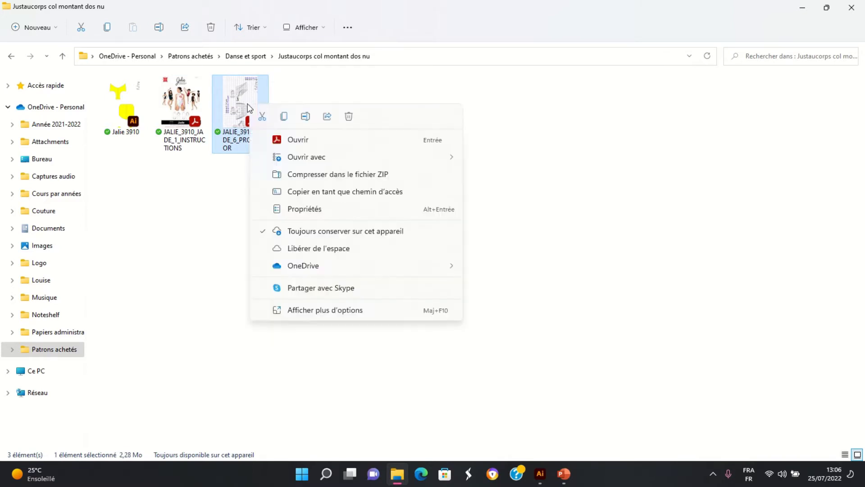
left_click(725, 320)
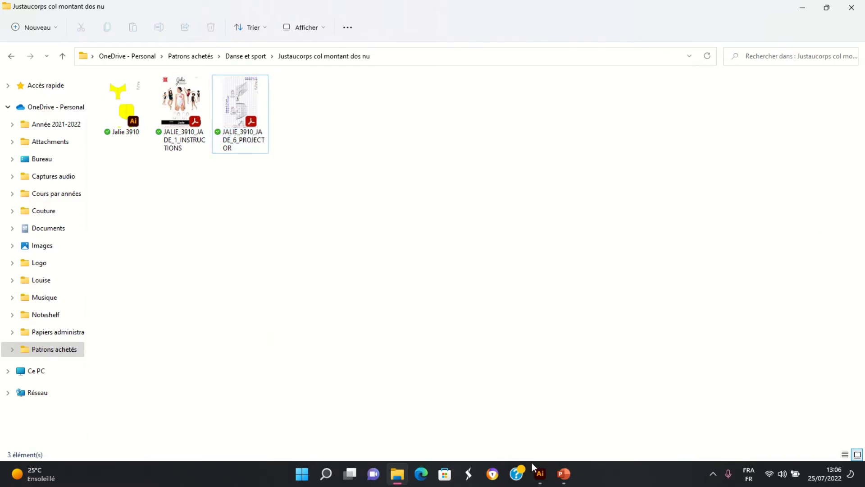
- Switch to Illustrator and create a new layer named "Taille T Version asymétrique"
left_click(543, 475)
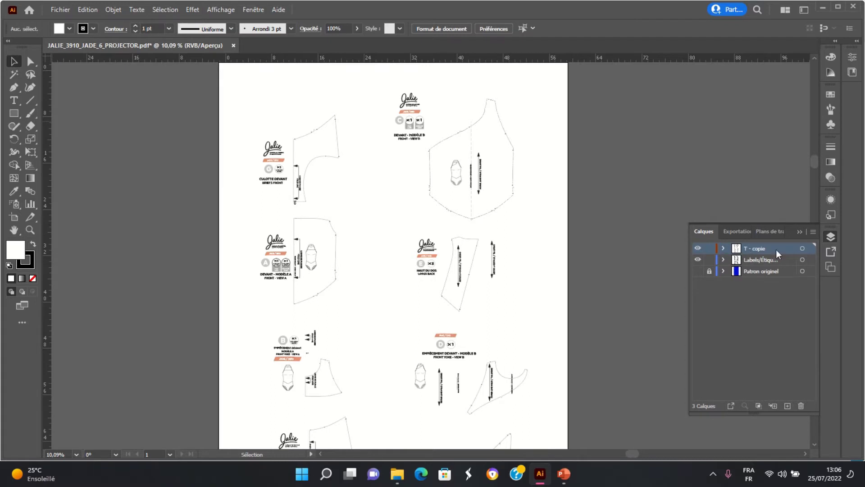
left_click(787, 405)
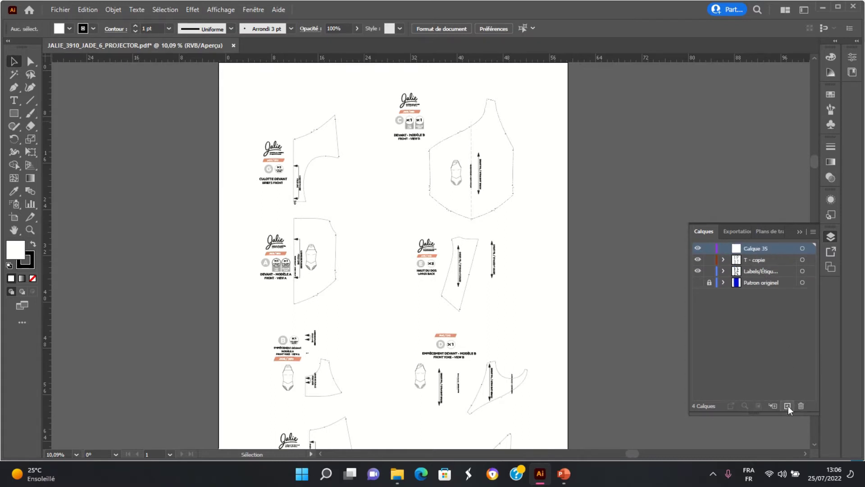
double_click(774, 251)
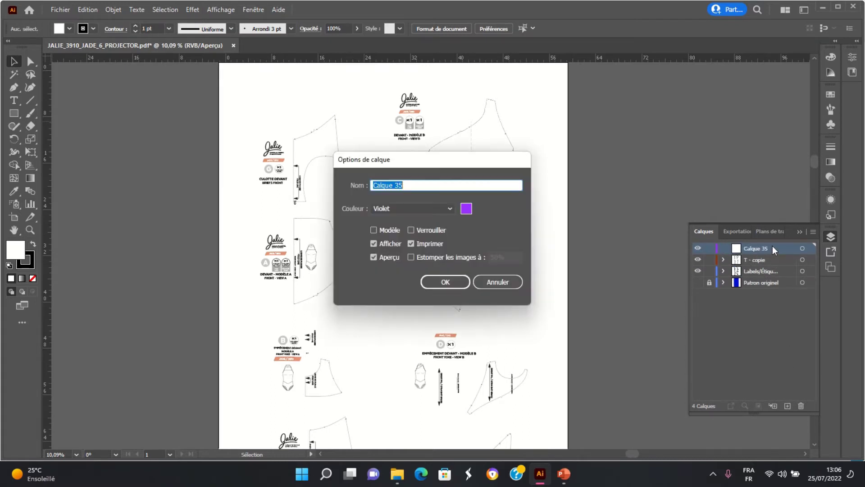
type("Ta")
type("me")
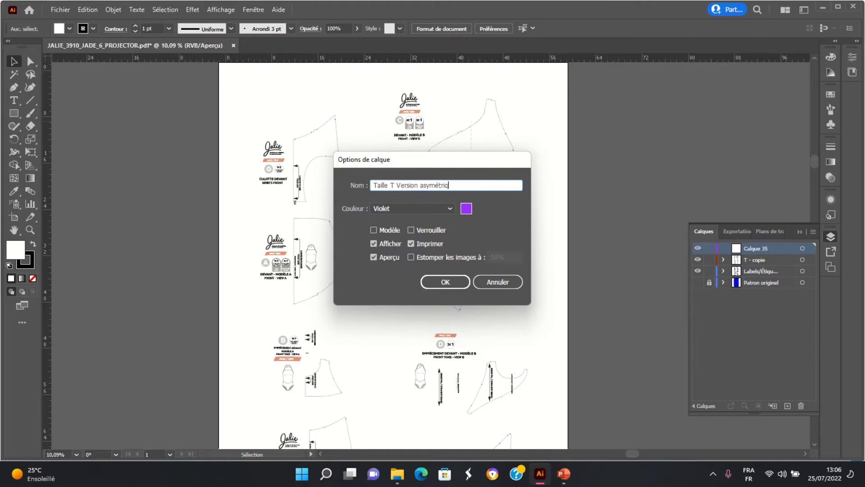
key("Return")
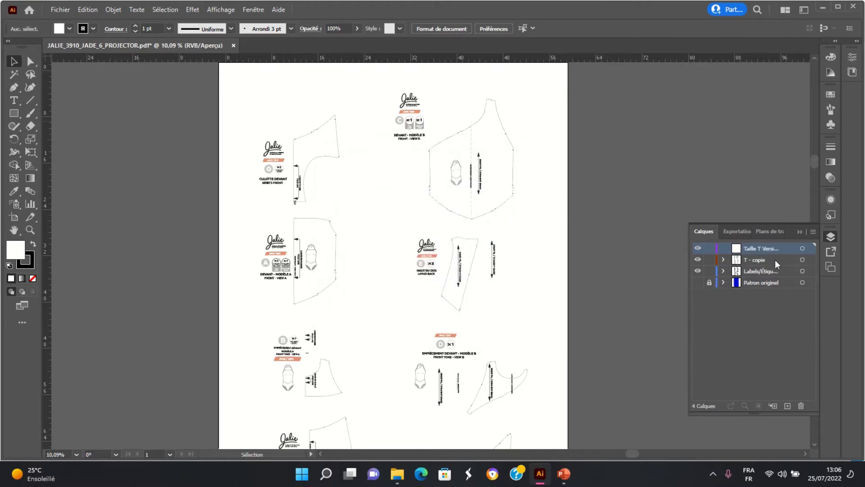
- Nest the T - copie and labels layers inside the Taille T Version asymétrique layer and collapse it
left_click(771, 261)
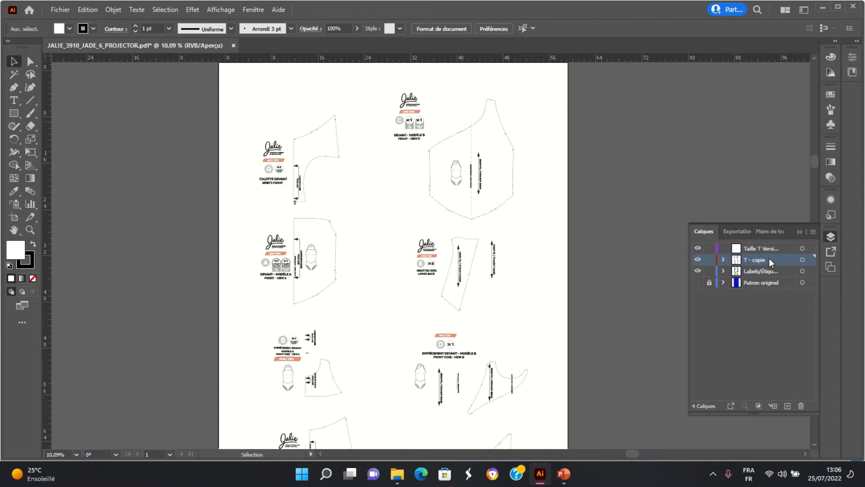
left_click(770, 274, "shift")
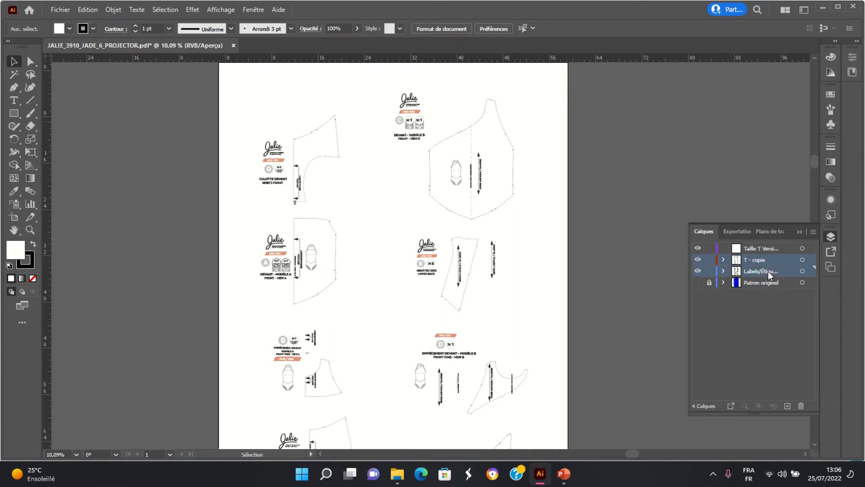
left_click_drag(770, 274, 776, 251)
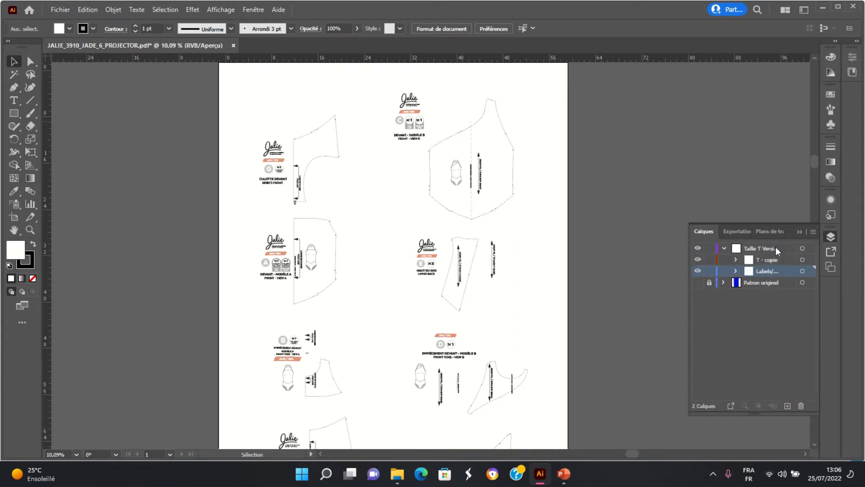
left_click(724, 248)
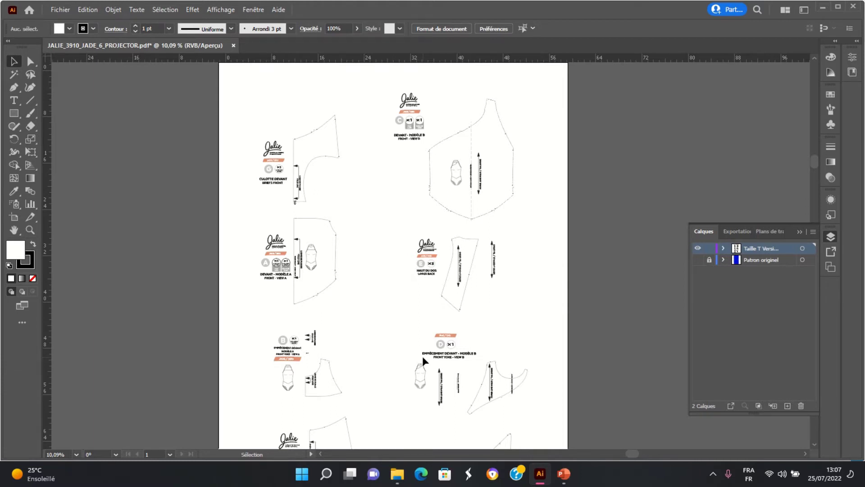
- Delete pattern piece A (Devant - Modèle A) together with its labels and markings
scroll(423, 360, "up", 1)
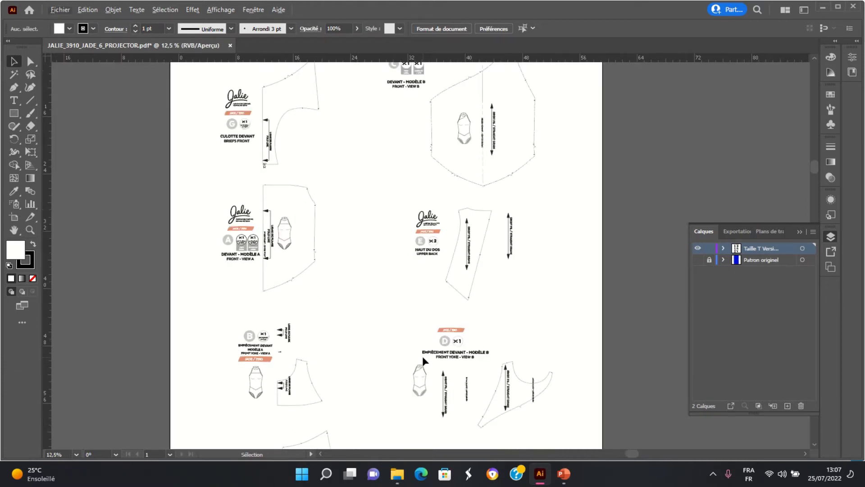
scroll(313, 220, "up", 1)
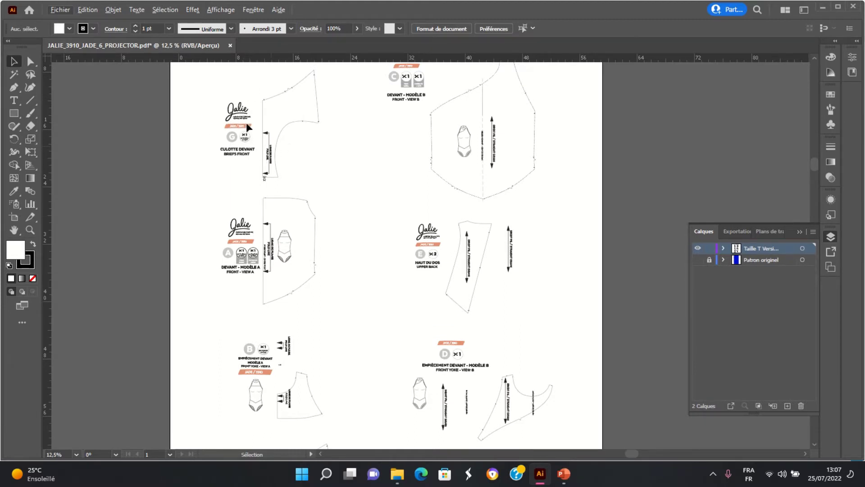
scroll(356, 190, "up", 2)
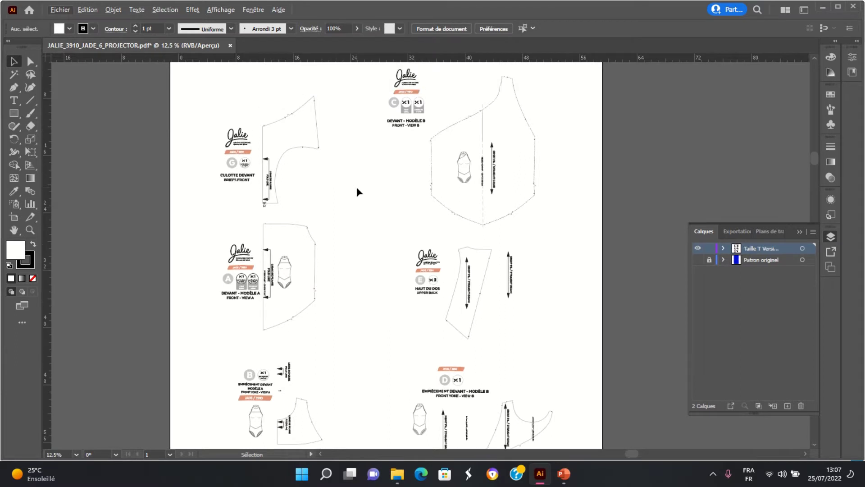
scroll(378, 171, "down", 1)
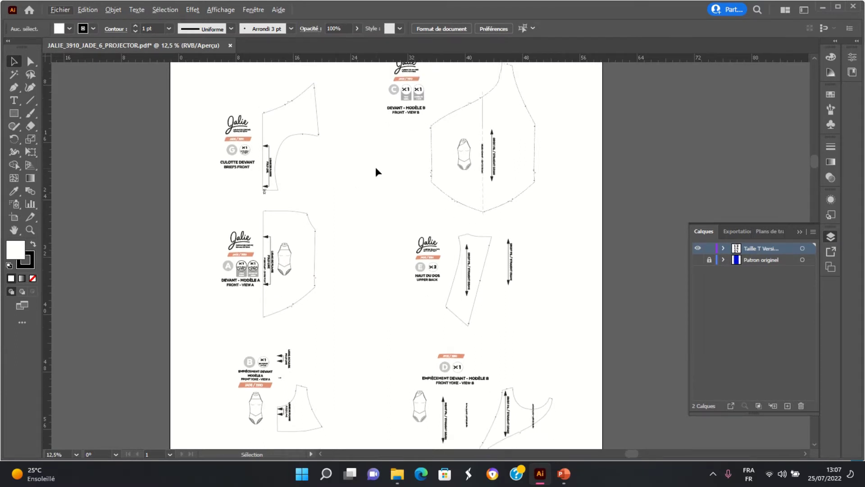
scroll(377, 172, "down", 3)
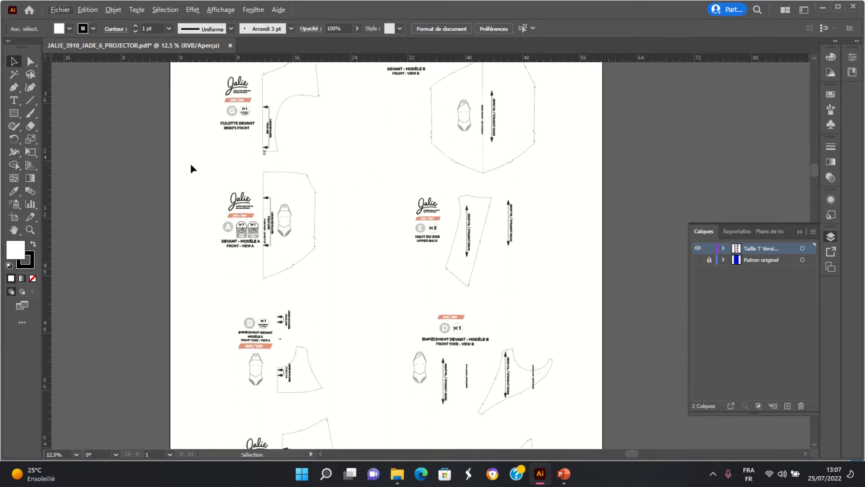
left_click_drag(193, 168, 343, 286)
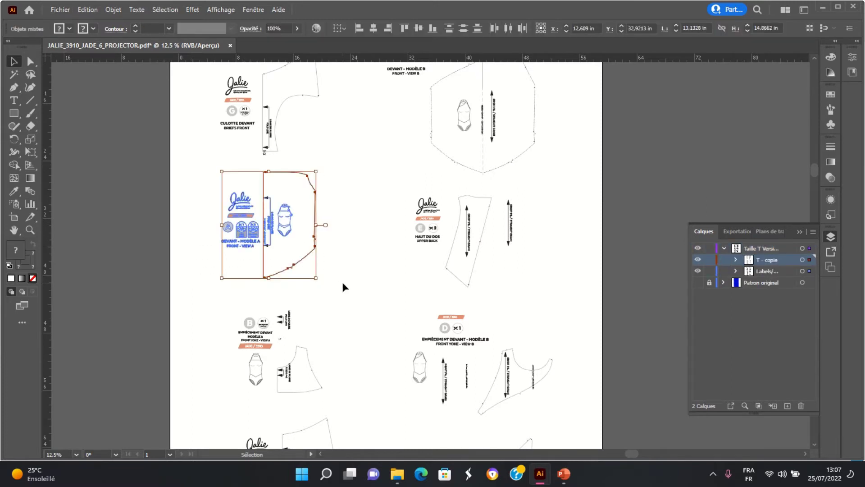
key("Delete")
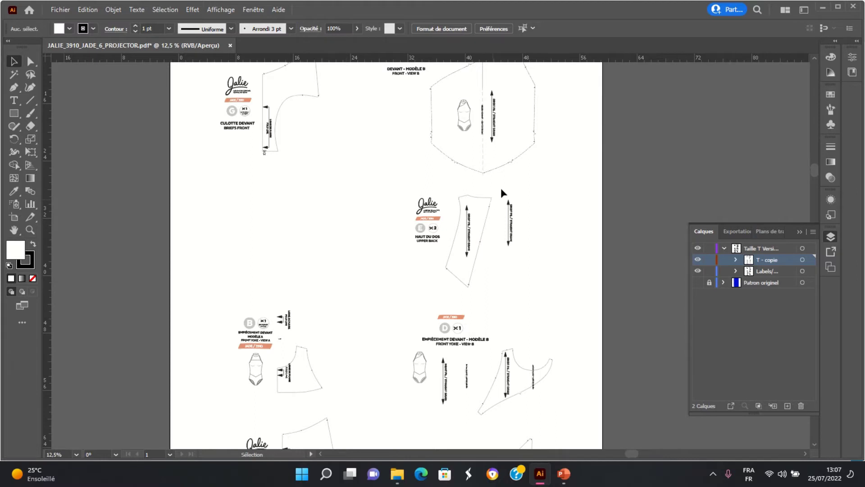
- Delete the stray grainline marking beside piece E, and pattern piece B (Empiècement devant modèle A) with its labels
left_click(519, 243)
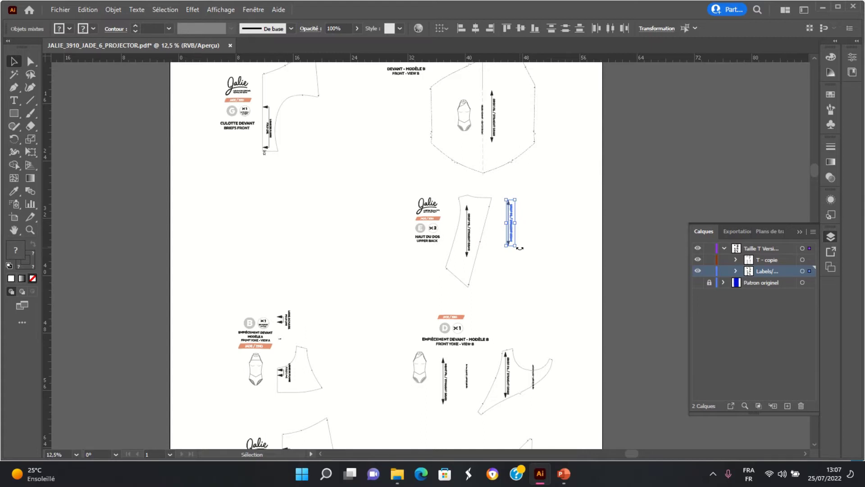
key("Delete")
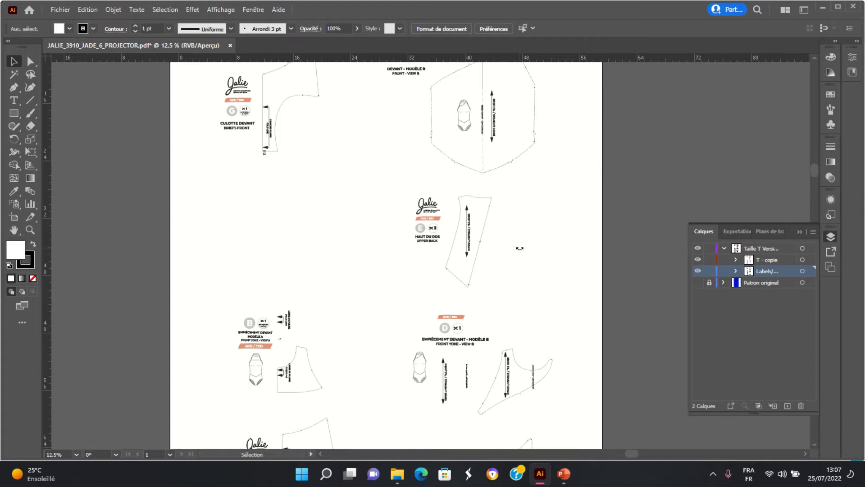
scroll(525, 226, "down", 3)
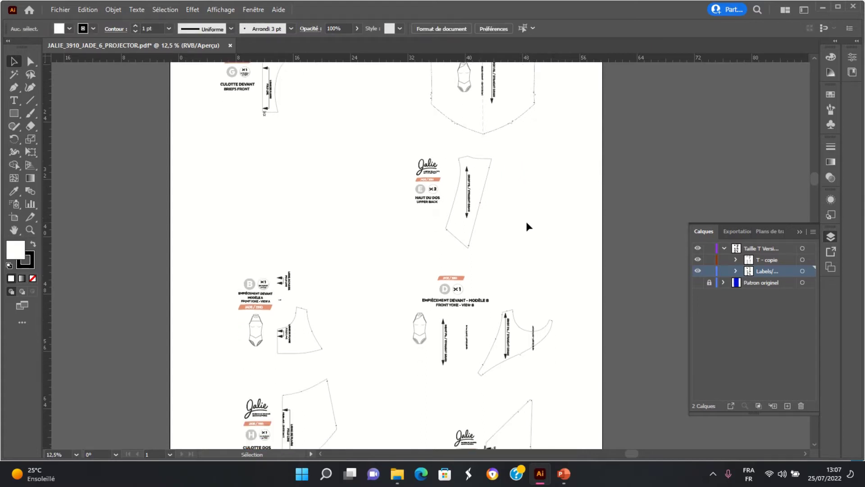
left_click_drag(215, 239, 357, 341)
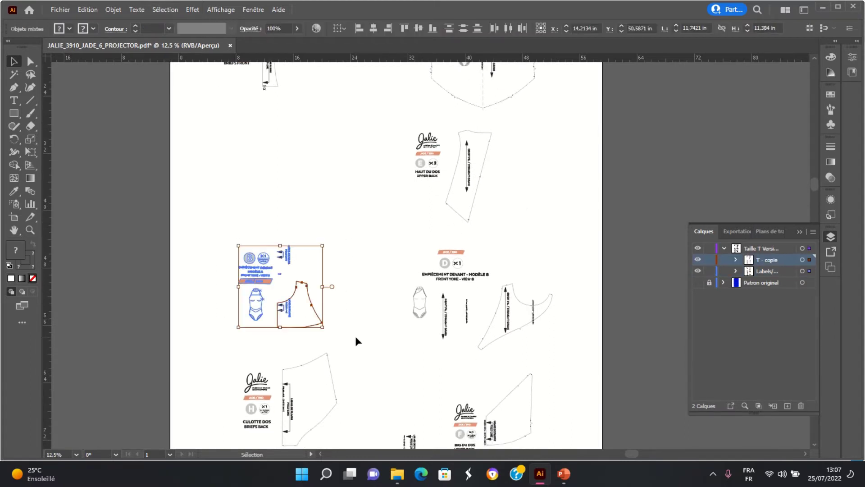
key("Delete")
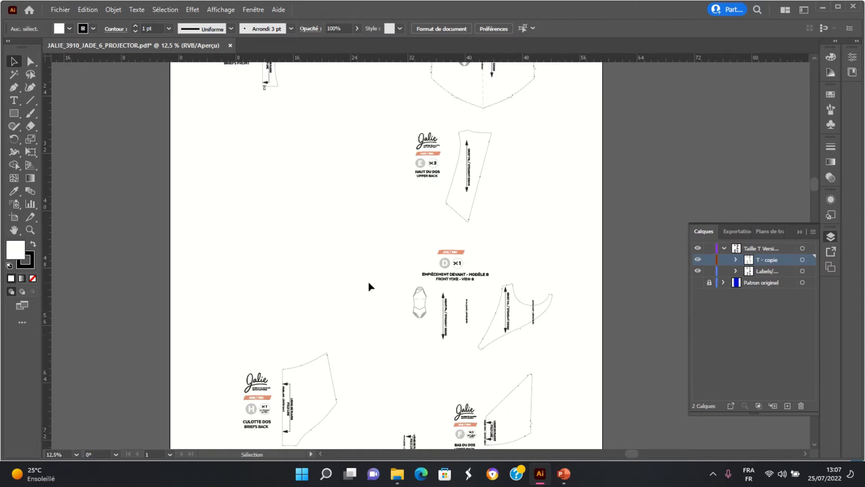
- Delete the stray fold-line markings between pieces H and F and those beside the crotch lining piece K
scroll(372, 281, "down", 1)
scroll(372, 281, "down", 2)
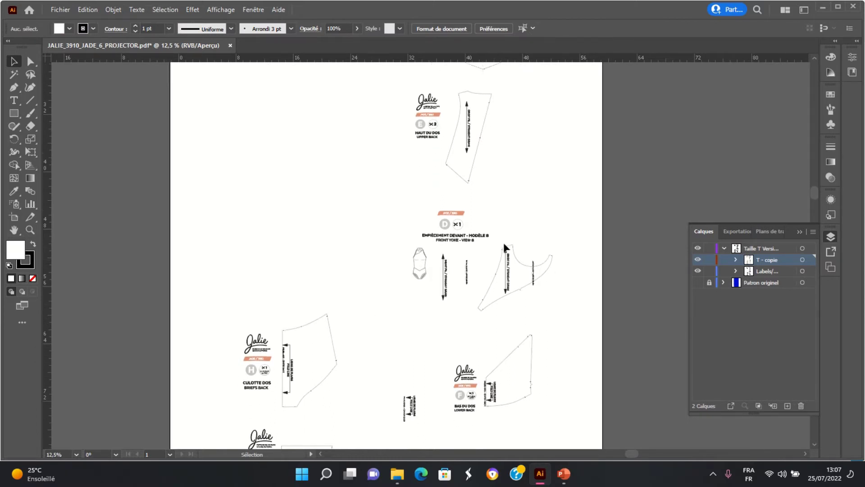
scroll(511, 257, "down", 6)
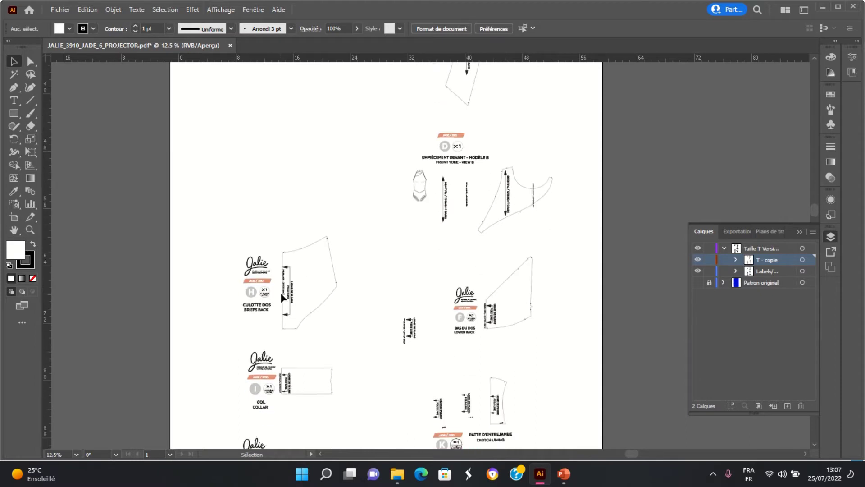
left_click_drag(383, 298, 422, 350)
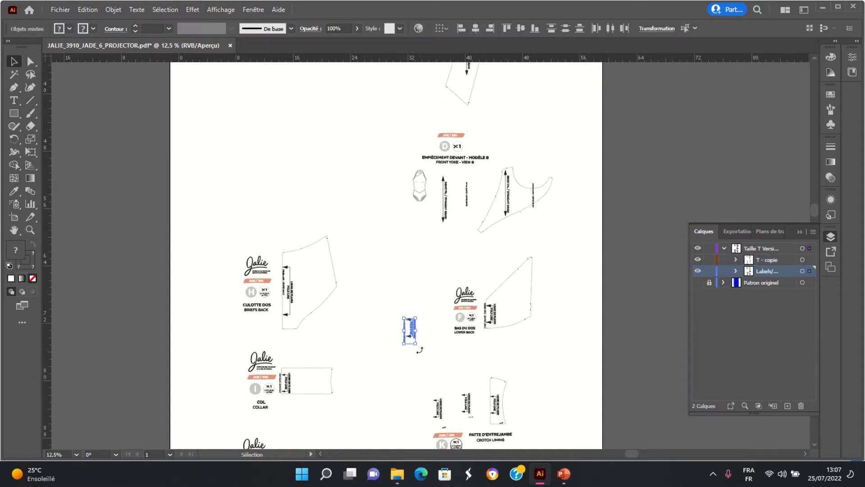
left_click(422, 350)
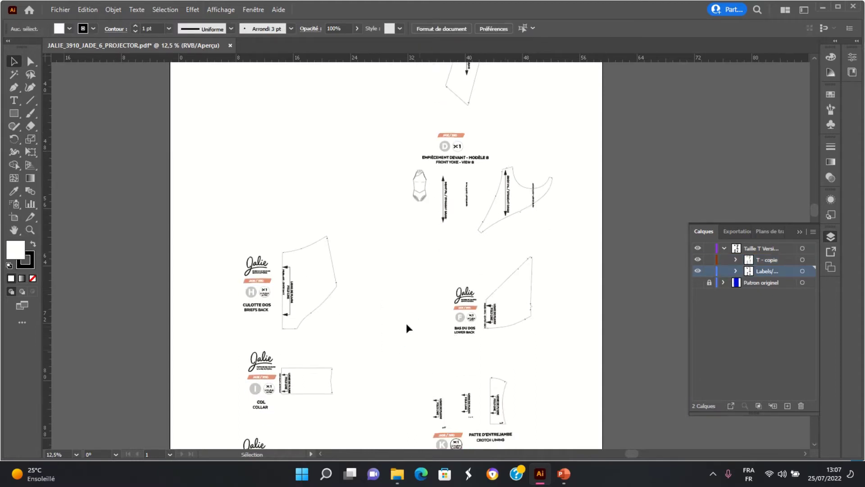
scroll(408, 329, "down", 9)
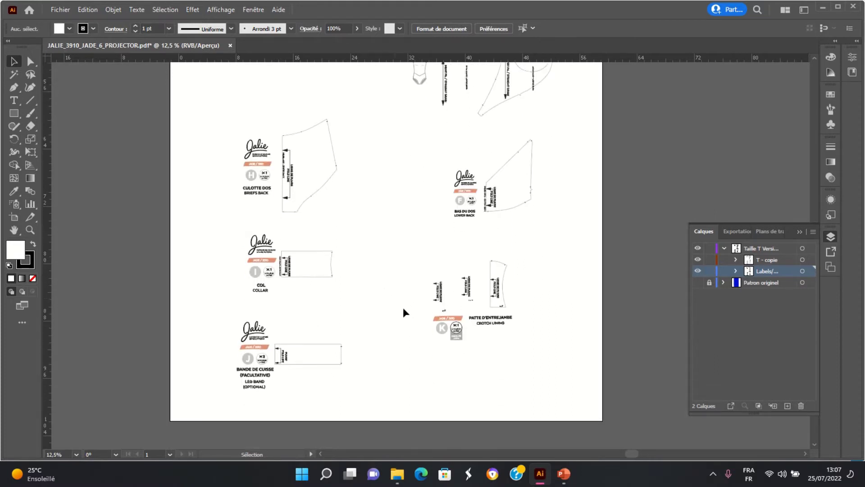
left_click_drag(419, 262, 483, 311)
key("Delete")
- Select the outlines of all remaining pattern pieces (G, C, E, H, I, J, K, F and D) and set their stroke weight to 3 pt
scroll(451, 288, "up", 5)
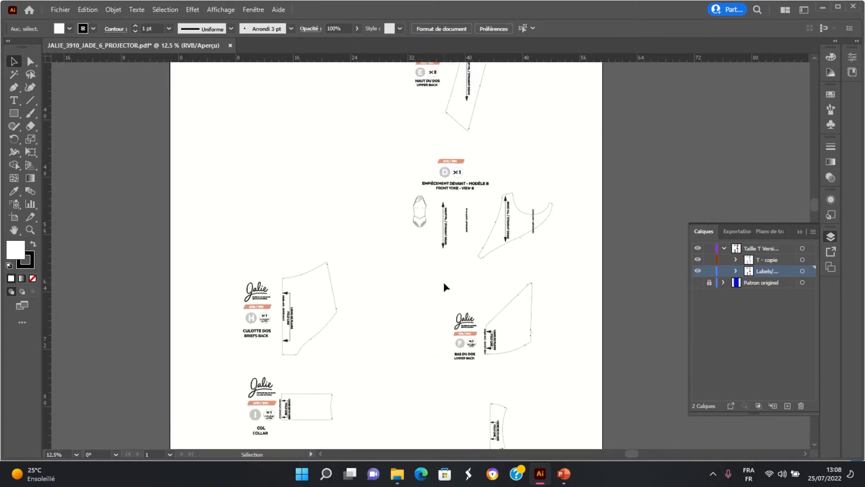
scroll(446, 286, "down", 5)
scroll(446, 287, "up", 15)
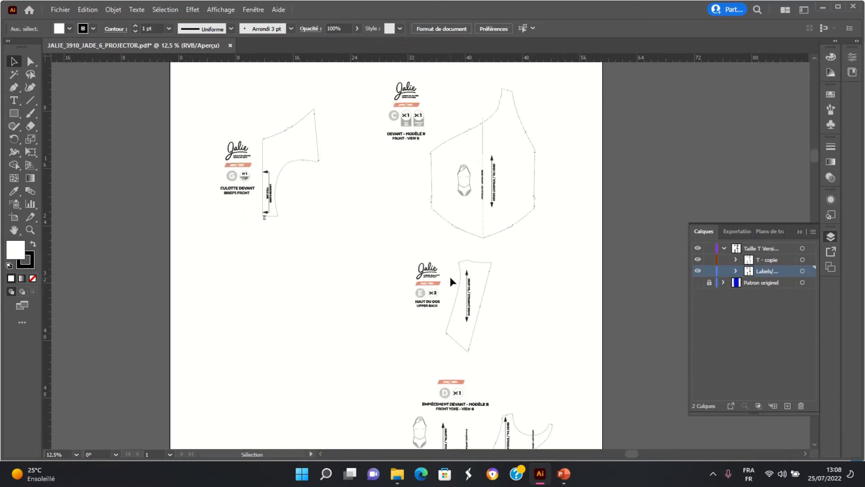
left_click(301, 128)
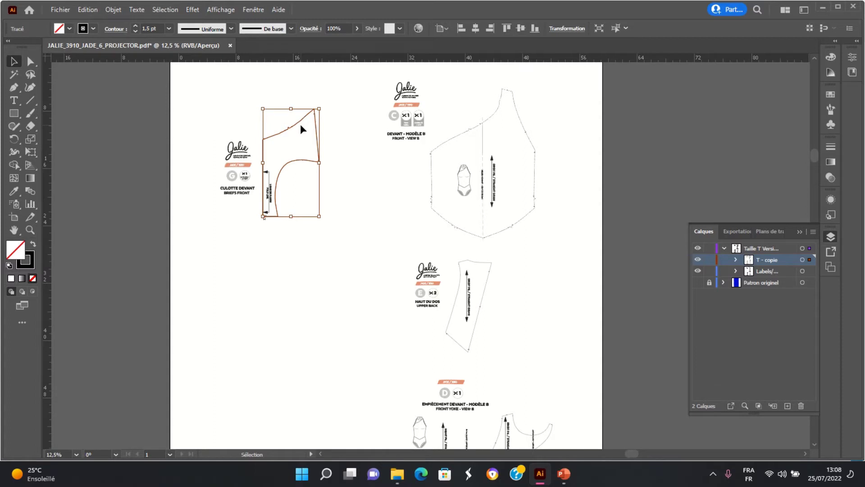
left_click(445, 146, "shift")
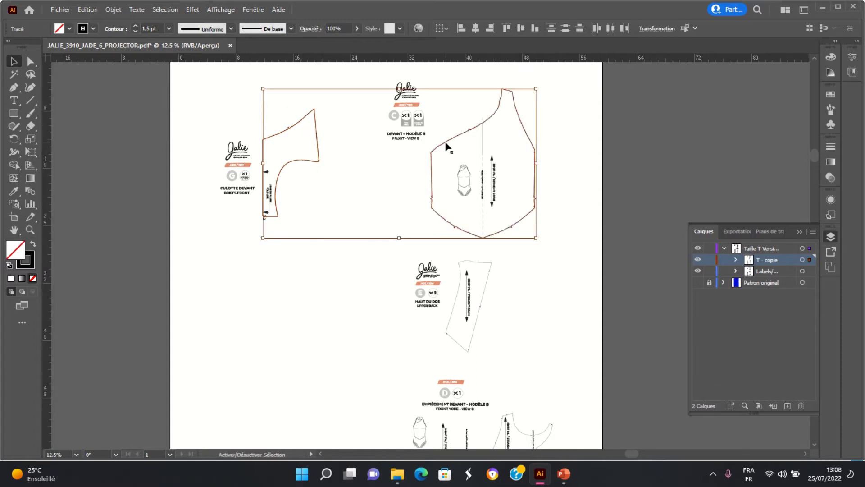
left_click(487, 264, "shift")
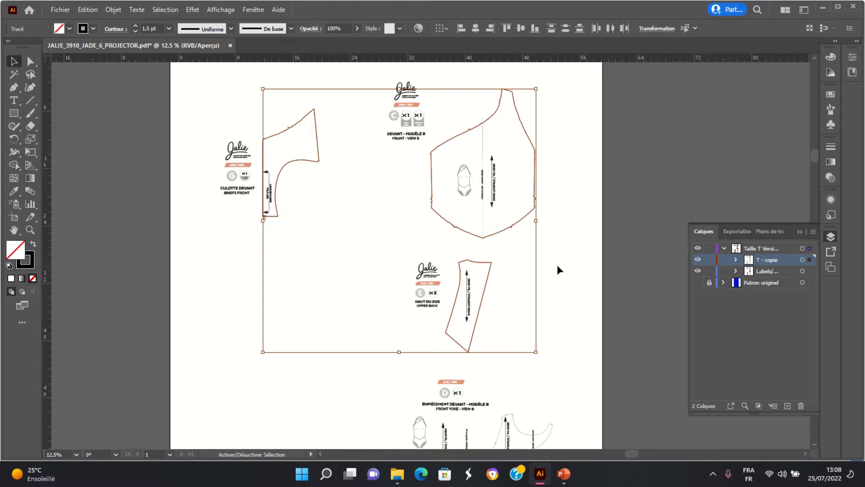
scroll(559, 269, "down", 8)
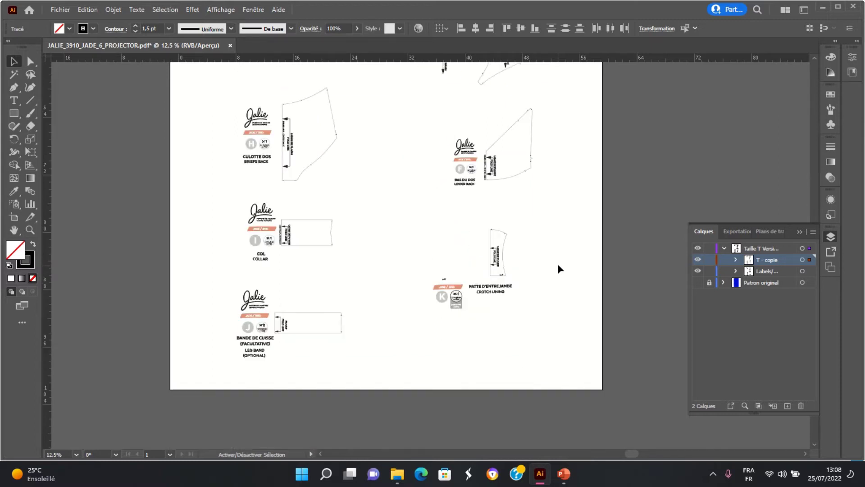
scroll(558, 269, "up", 8)
scroll(561, 269, "down", 8)
left_click(309, 98)
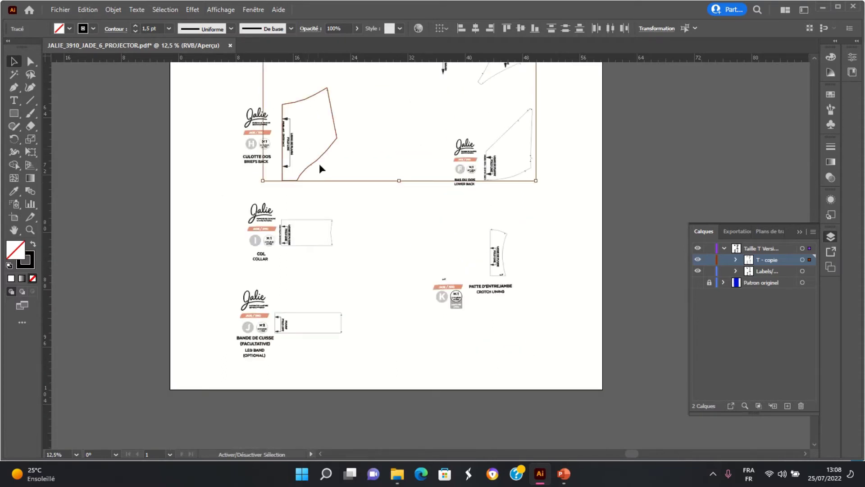
left_click(321, 220, "shift")
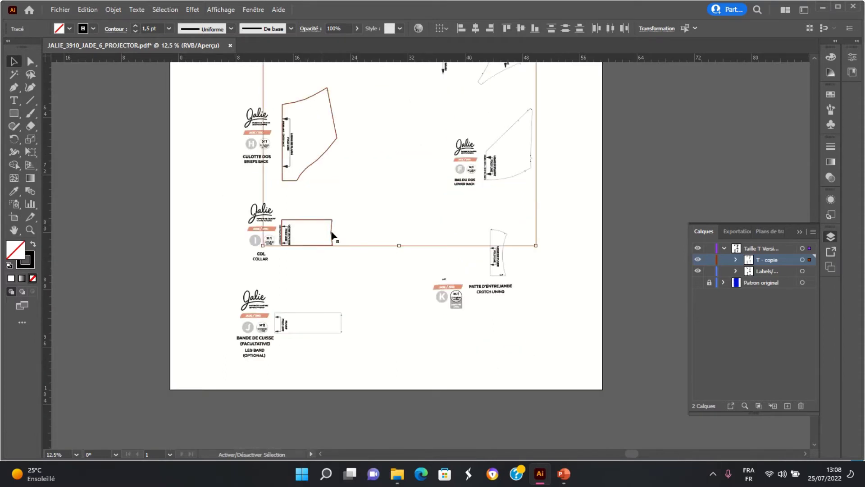
left_click(327, 312, "shift")
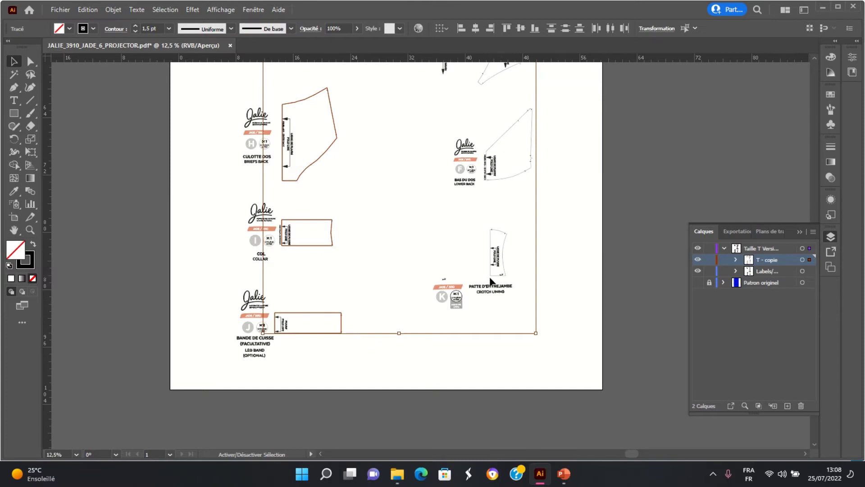
left_click(496, 274, "shift")
left_click(512, 177, "shift")
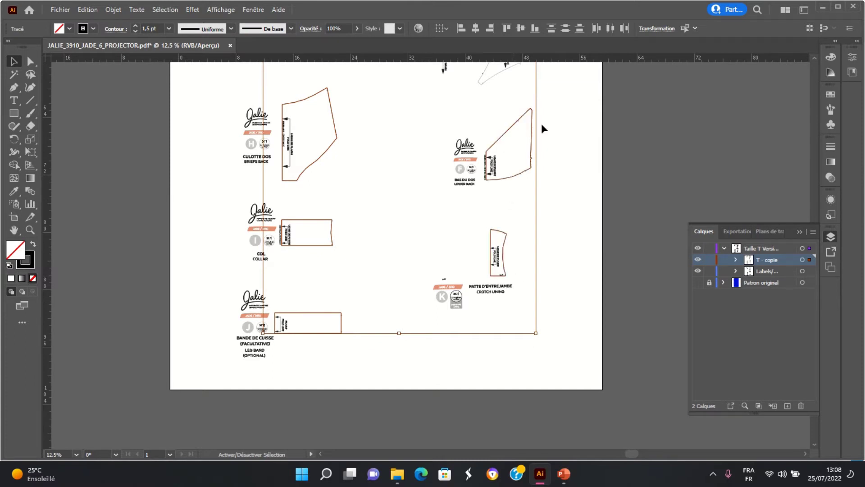
left_click(497, 74, "shift")
scroll(563, 149, "up", 8)
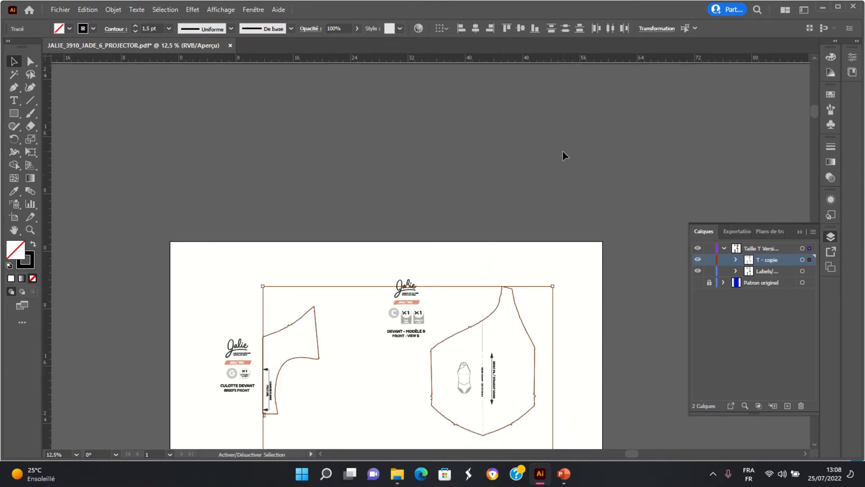
scroll(562, 150, "down", 4)
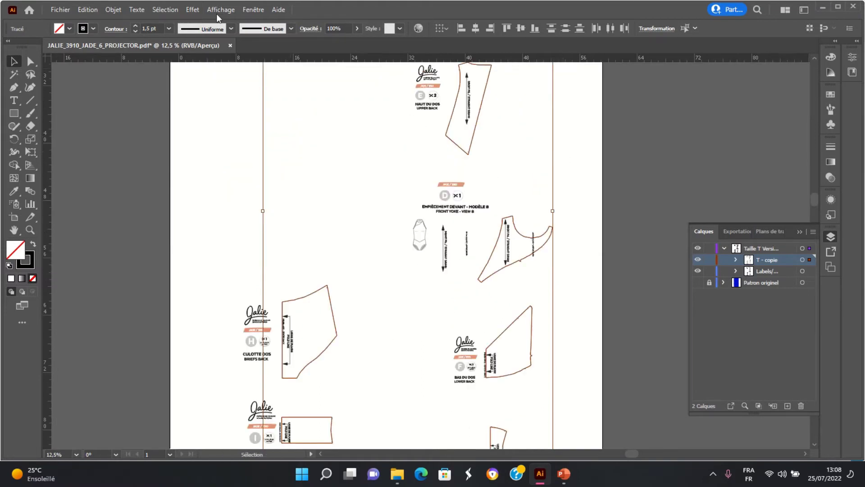
left_click(148, 29)
type("3")
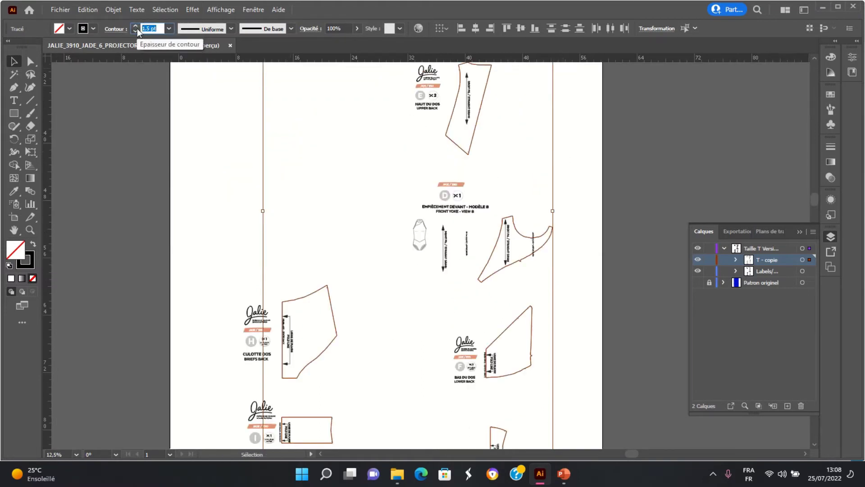
key("Return")
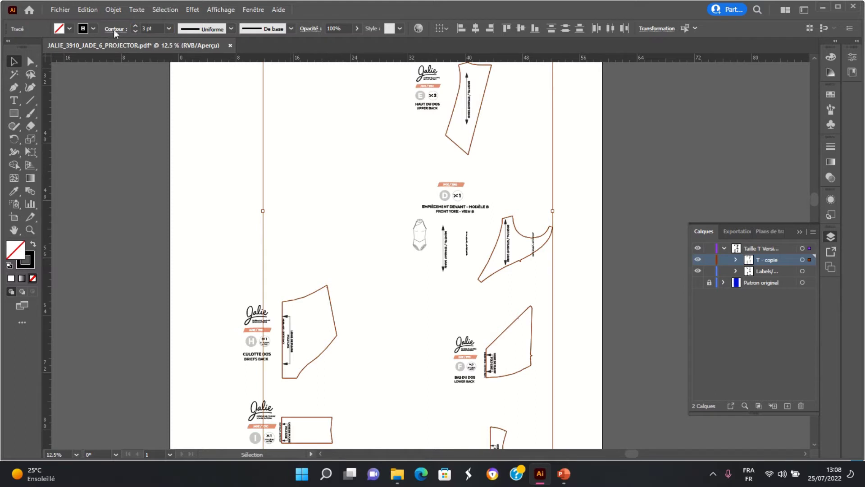
left_click(113, 29)
left_click(9, 104)
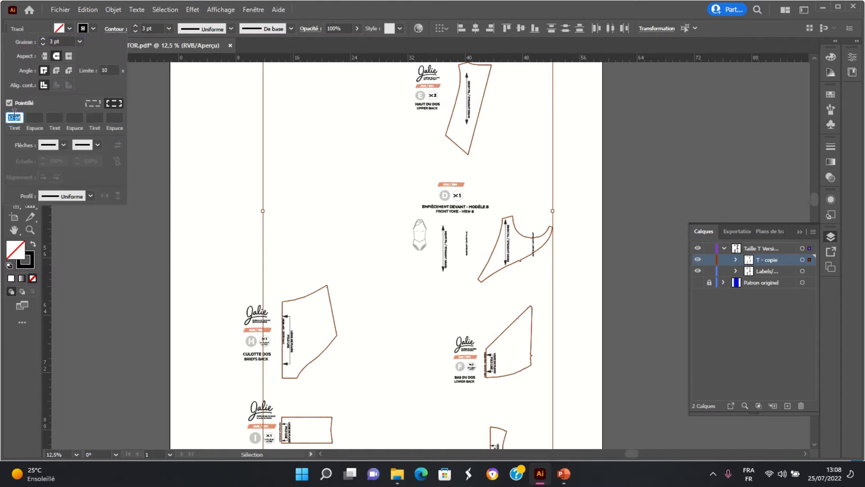
left_click(9, 104)
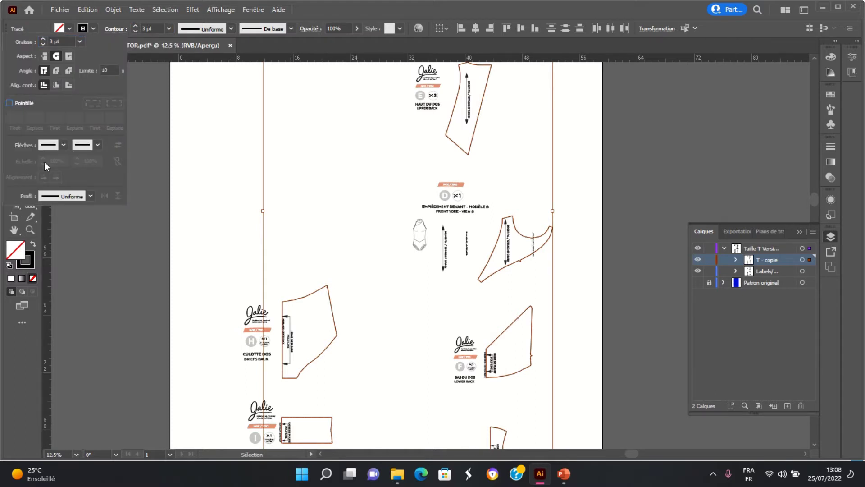
left_click(224, 191)
left_click(383, 216)
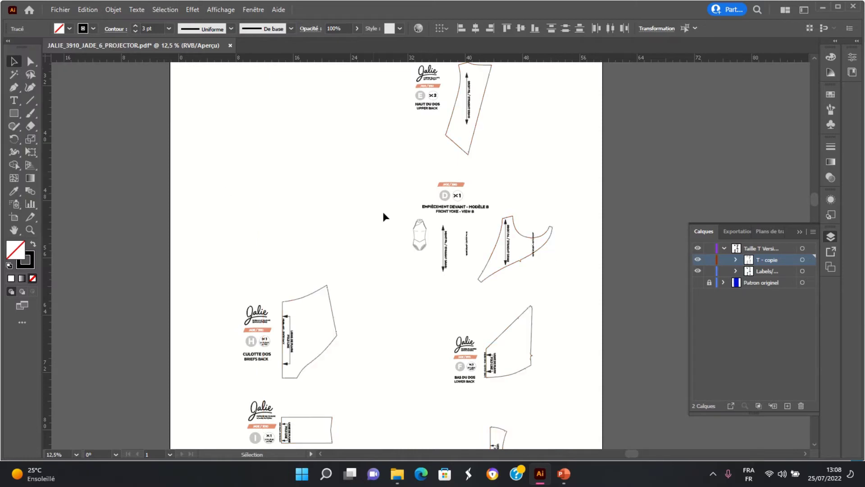
- Move the label block of piece G (Culotte devant) directly above its outline
scroll(387, 204, "down", 5)
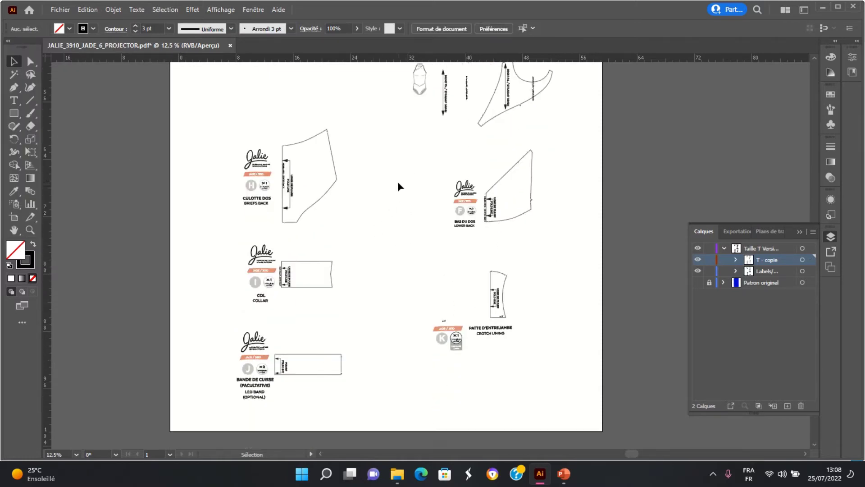
scroll(397, 186, "up", 10)
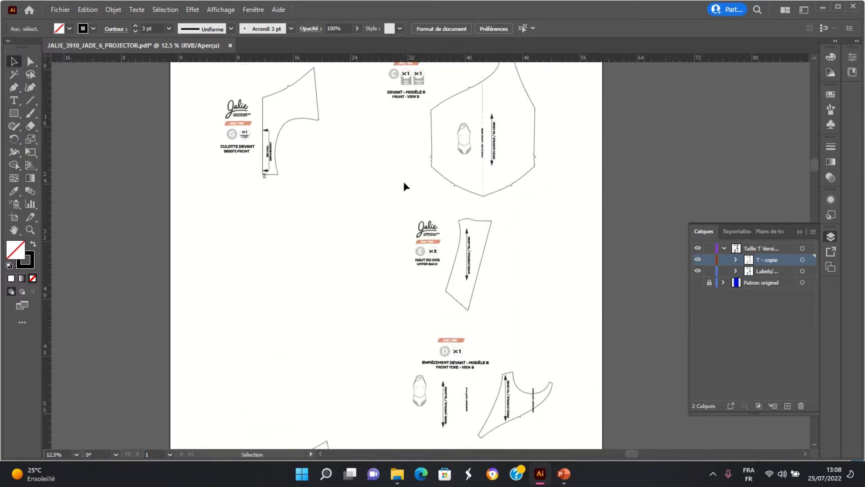
scroll(404, 186, "up", 2)
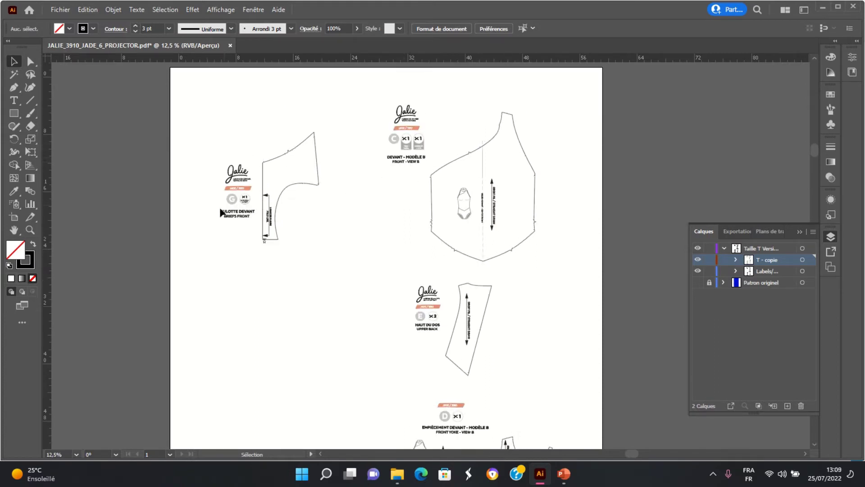
left_click_drag(231, 207, 263, 117)
left_click(349, 230)
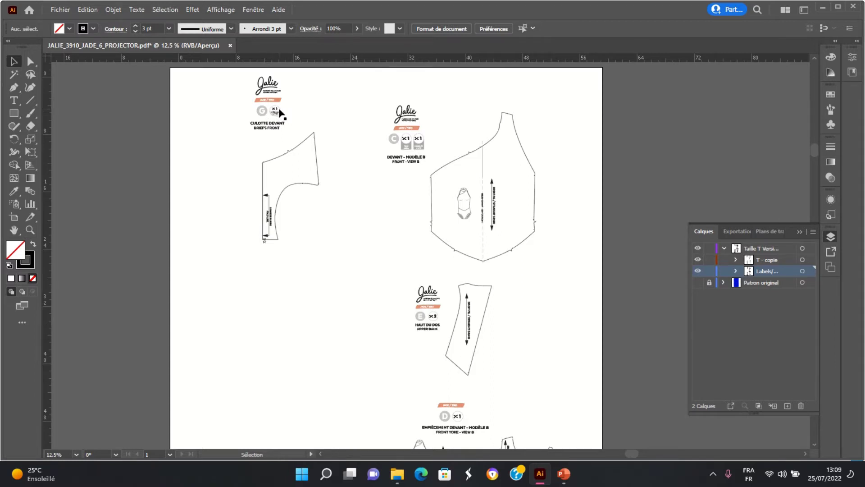
- Make a mirrored copy of the piece G outline across the vertical axis and place it against the original's fold edge
left_click(296, 149)
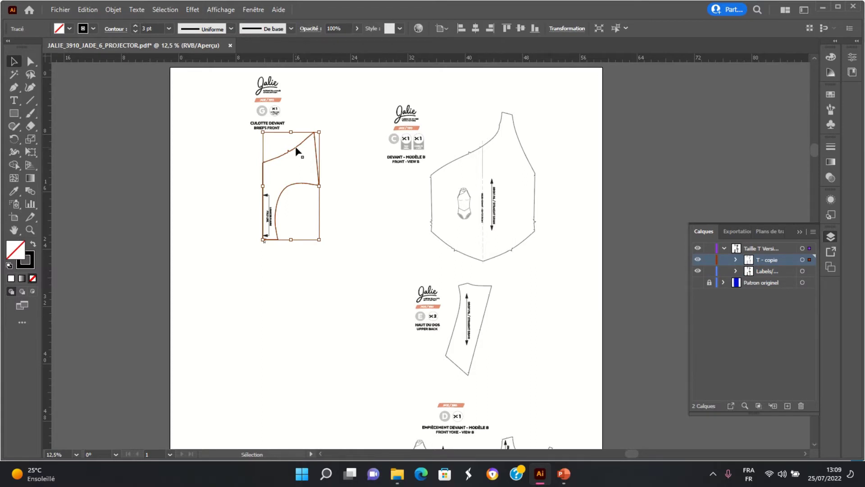
right_click(296, 150)
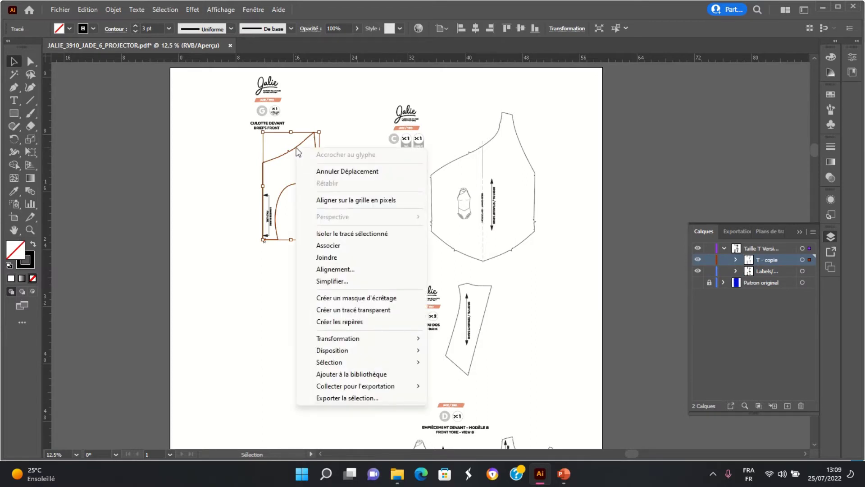
mouse_move(383, 340)
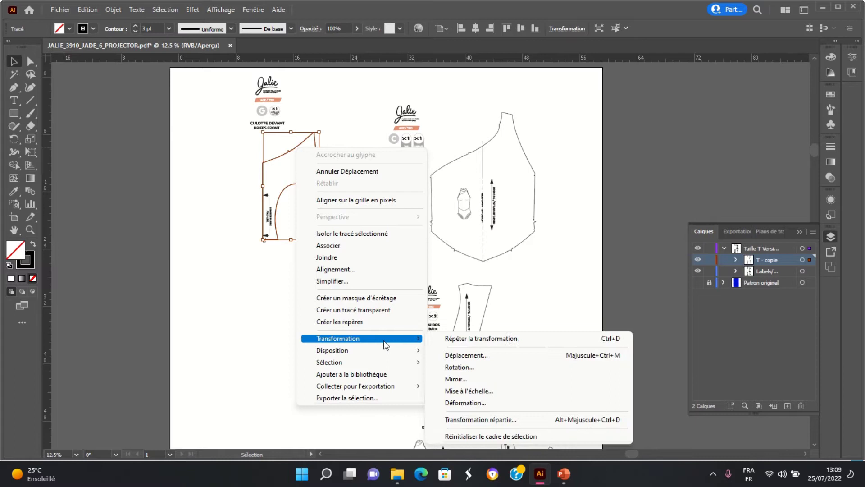
left_click(475, 379)
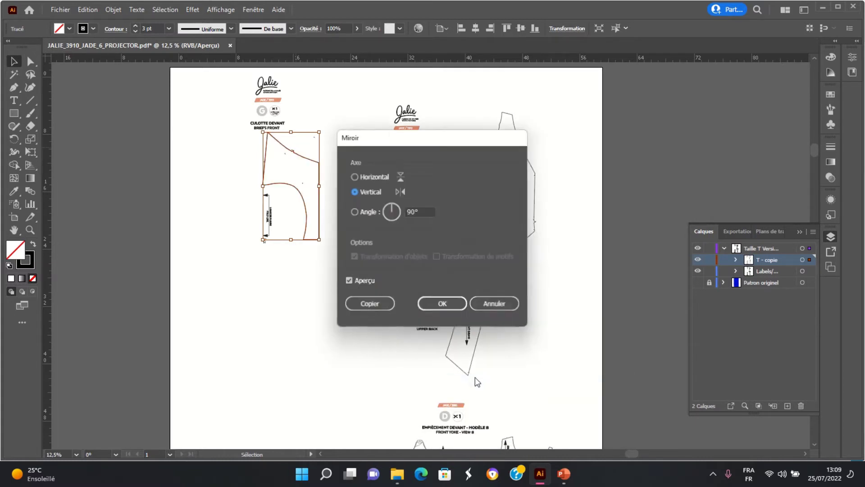
left_click(370, 304)
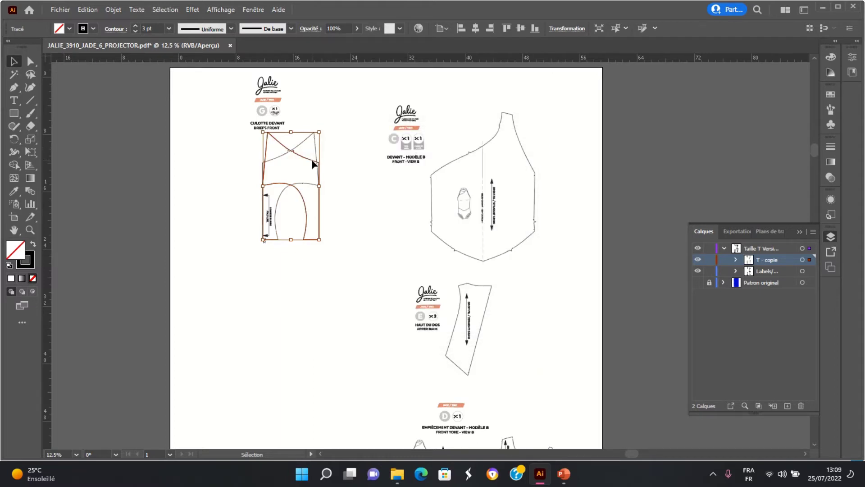
left_click_drag(314, 163, 254, 159)
- Shift the mirrored half of piece G slightly so its center edge meets the original half's fold line
scroll(270, 166, "up", 4)
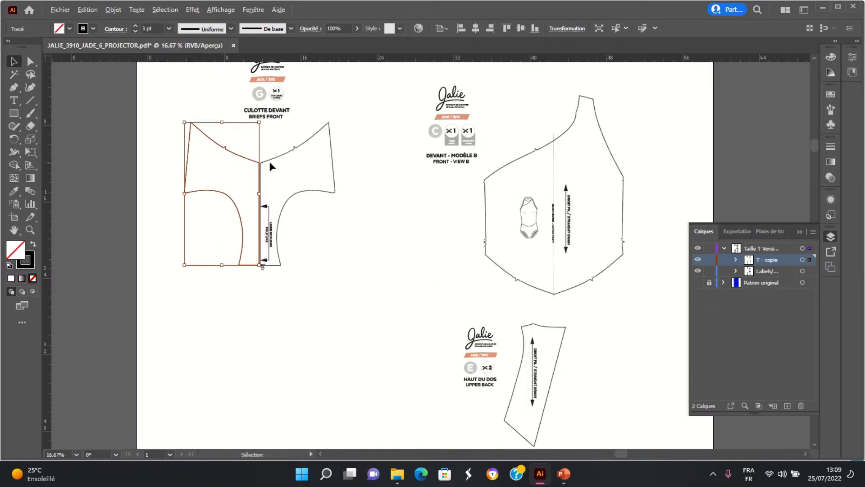
left_click(276, 123)
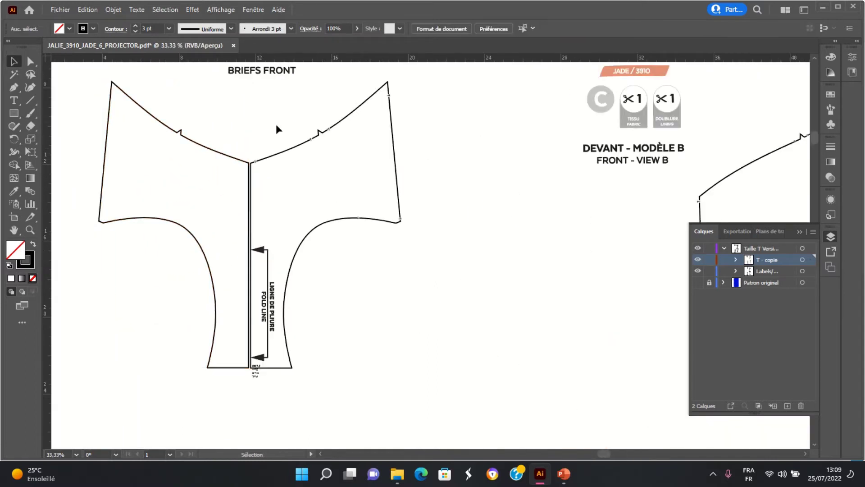
left_click(237, 162)
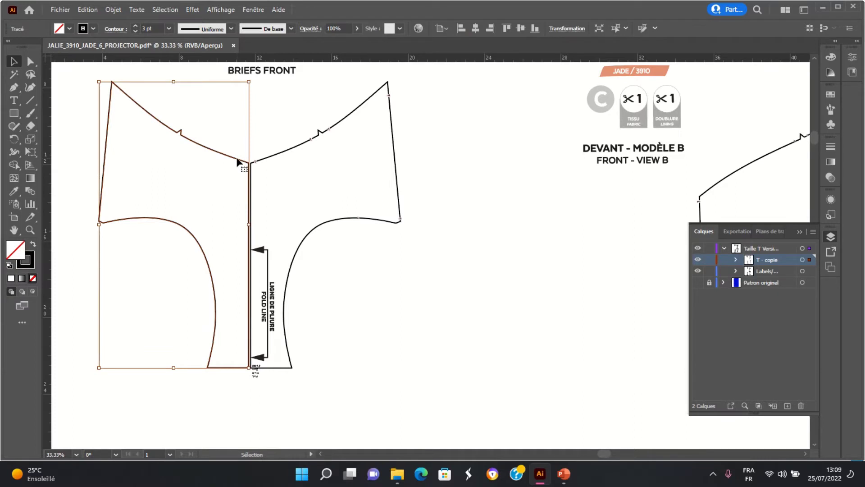
left_click_drag(238, 163, 241, 162)
left_click(390, 279)
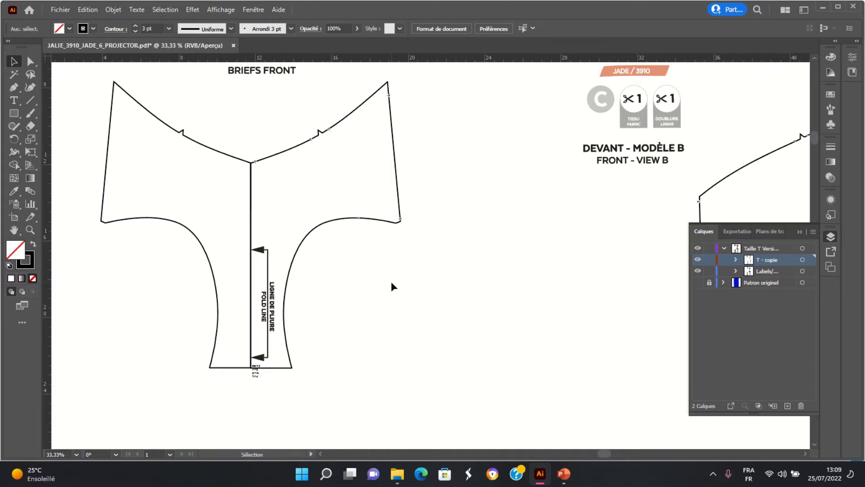
- Move the piece G label block farther up, clear of the two joined halves of the briefs front
scroll(398, 306, "down", 1)
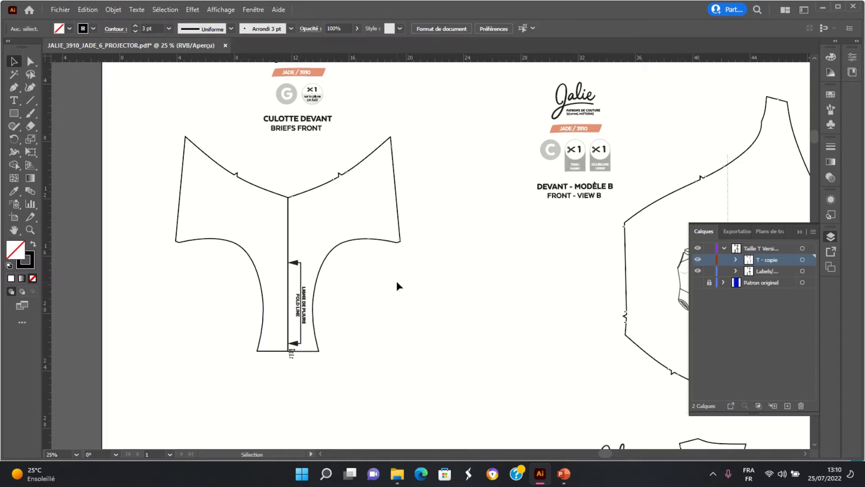
scroll(396, 280, "down", 1)
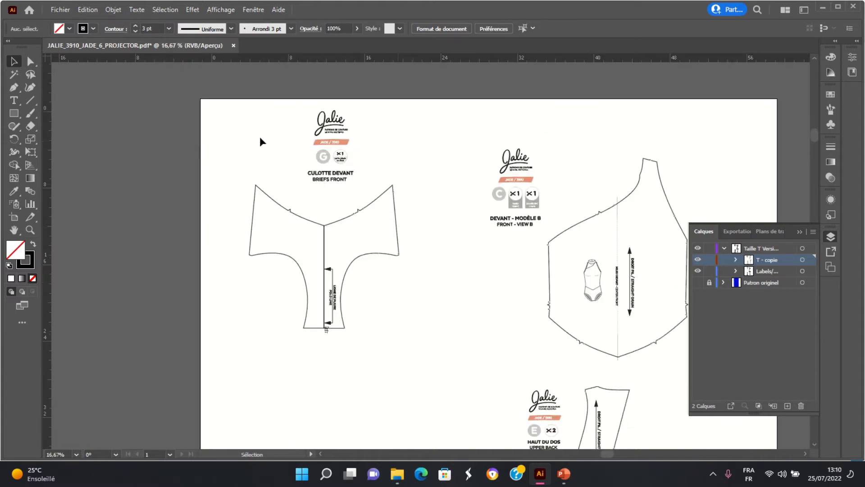
left_click(332, 142)
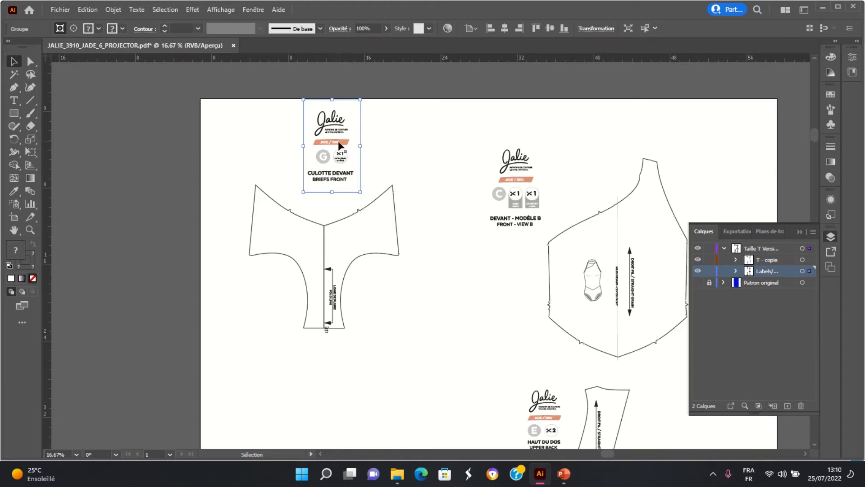
left_click_drag(332, 143, 332, 108)
left_click(433, 214)
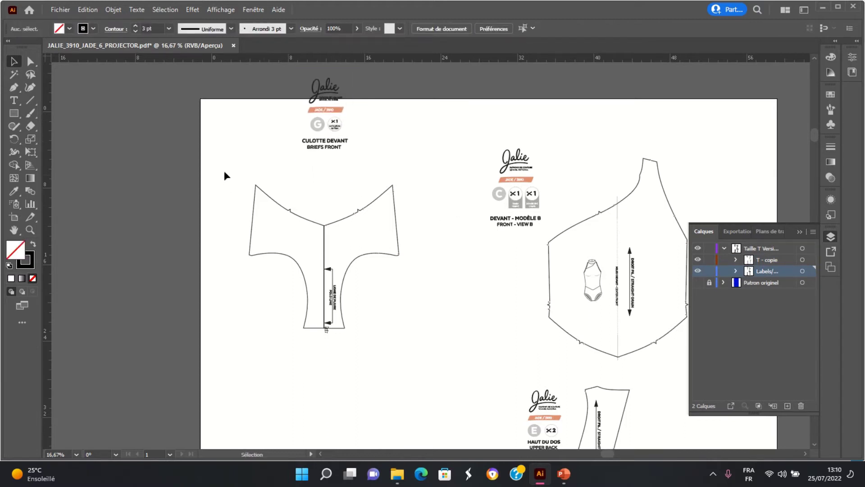
- Group the two joined halves of piece G (Culotte devant) with the fold line marking
left_click_drag(224, 171, 421, 353)
left_click(434, 350)
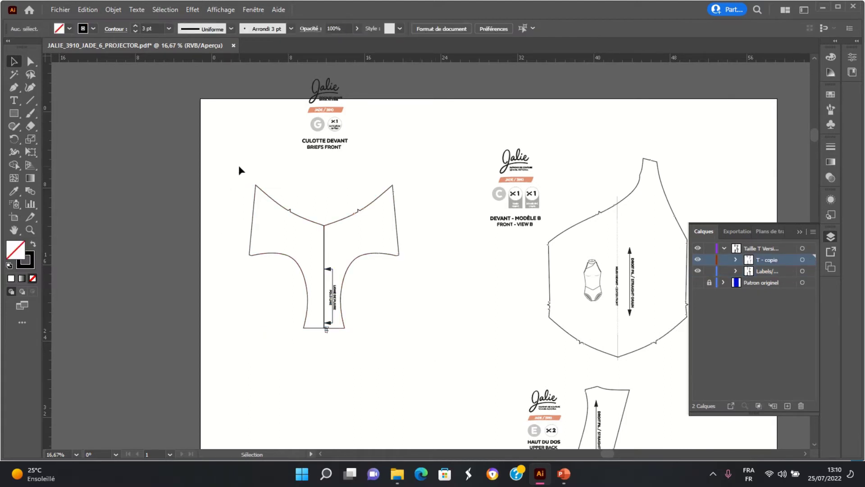
left_click_drag(238, 166, 412, 349)
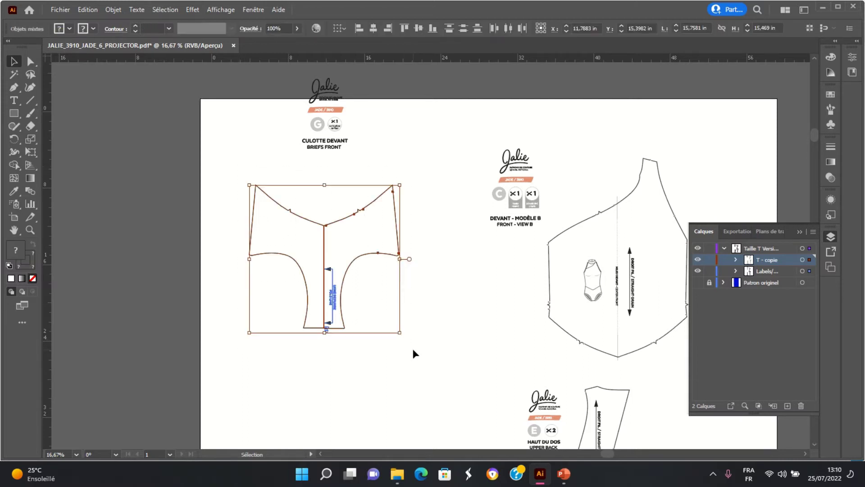
key("ctrl+g")
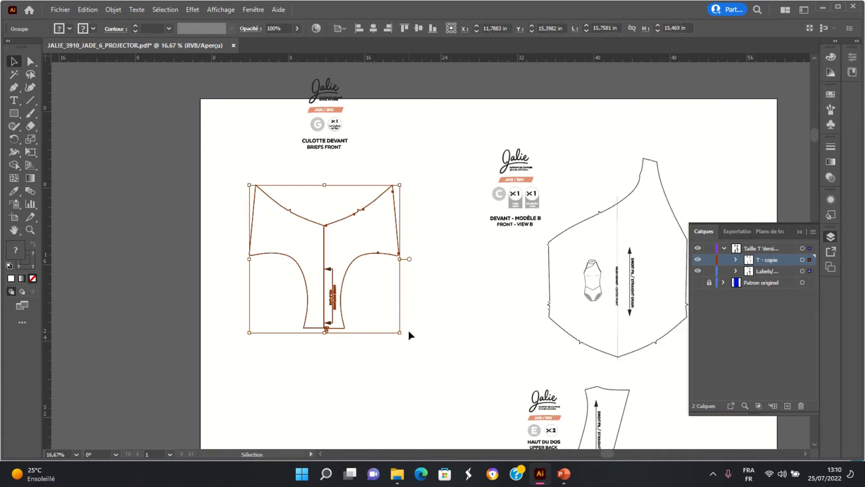
left_click(414, 316)
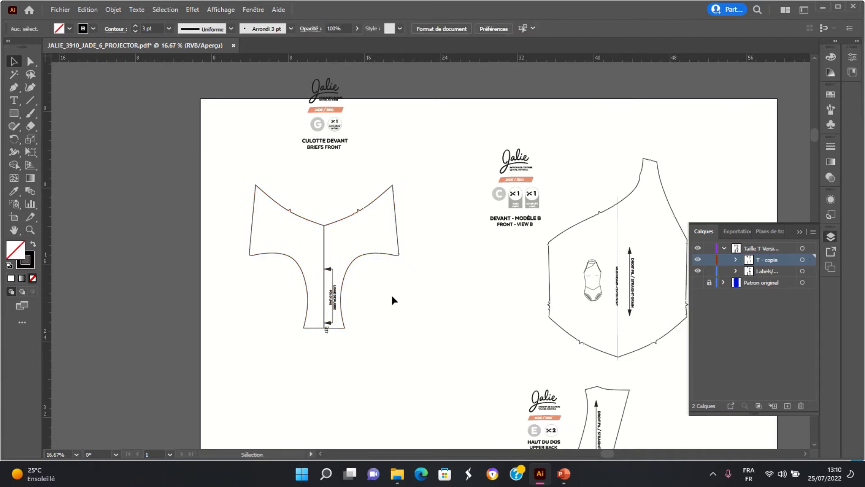
left_click(347, 222)
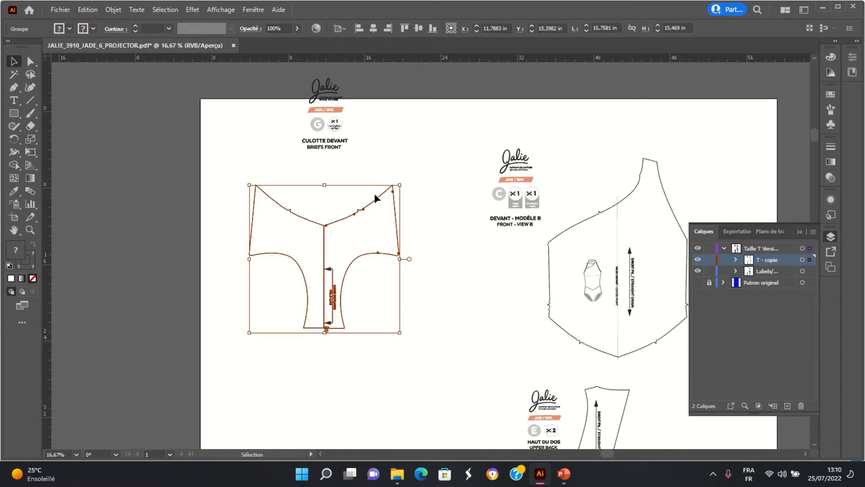
left_click(376, 148)
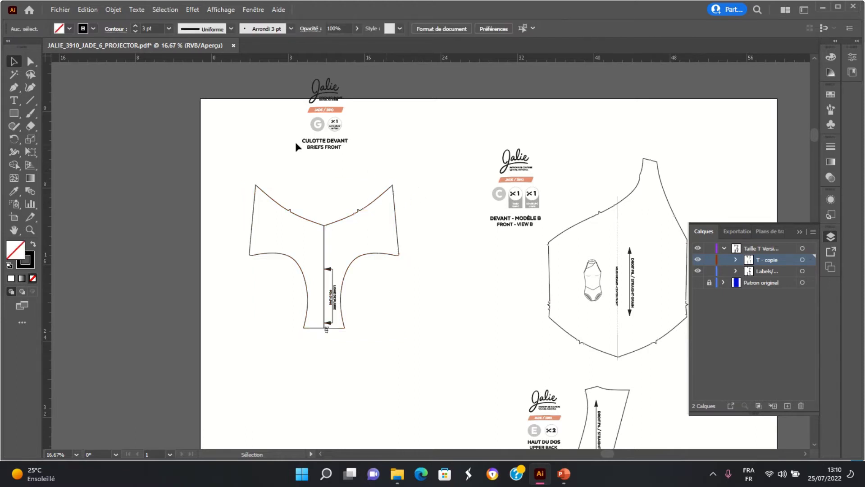
- Move the piece G label block down onto the artboard, just above the neckline of the briefs front
left_click_drag(338, 129, 339, 165)
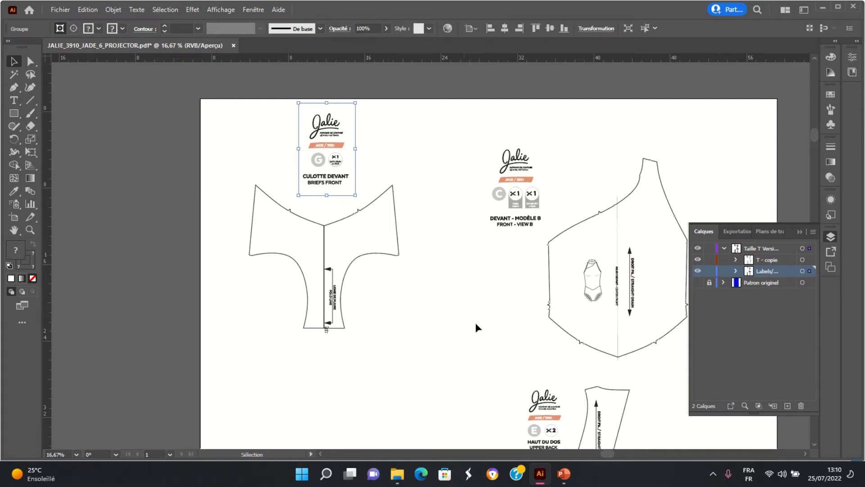
left_click_drag(504, 321, 349, 320)
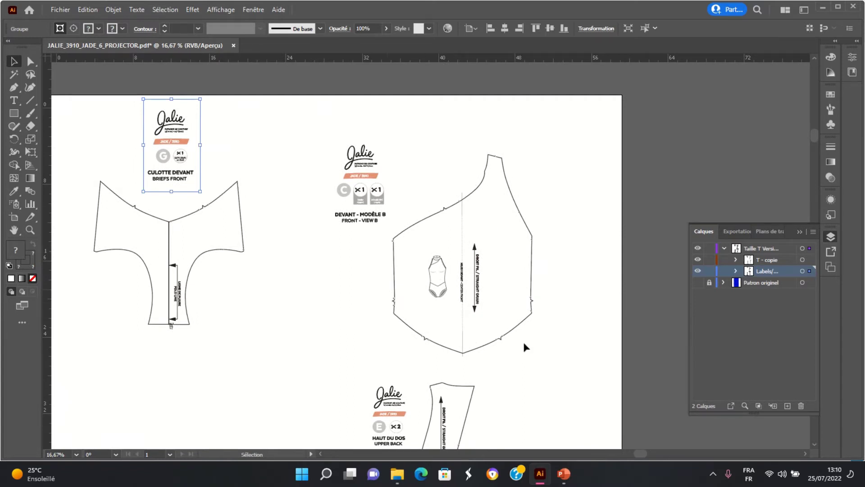
left_click(365, 175)
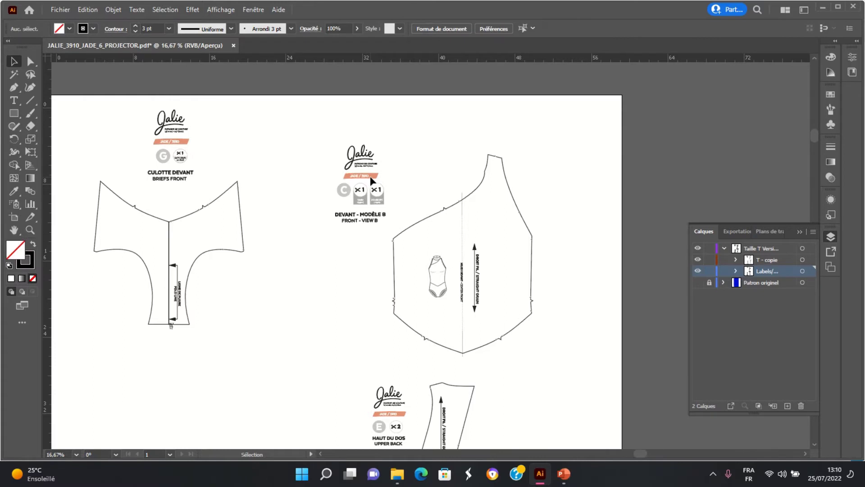
right_click(365, 219)
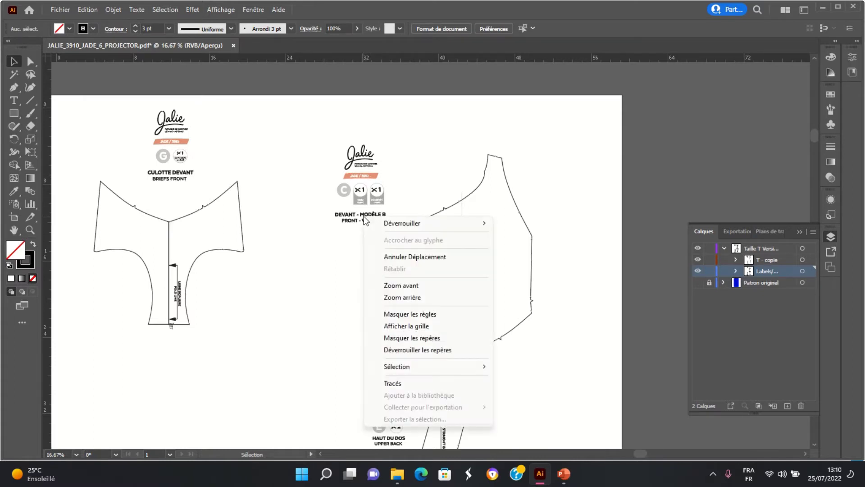
left_click(425, 184)
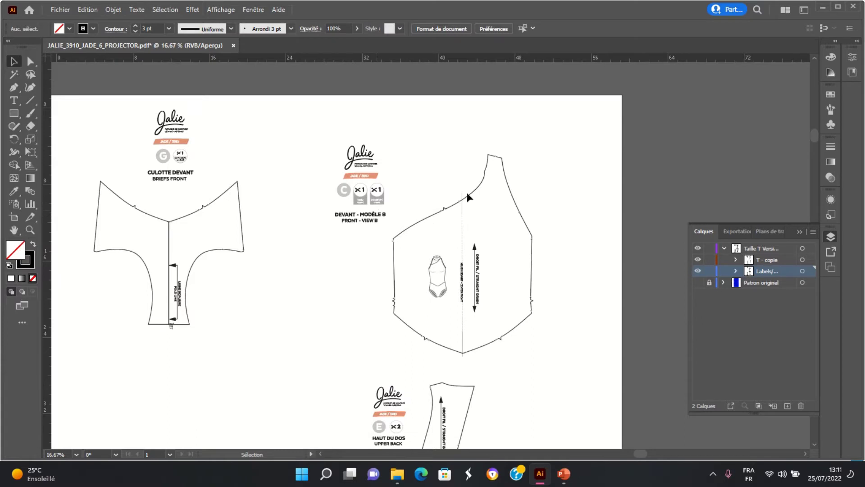
- Group the outline of piece C (Devant - Modèle B) with its center front line
left_click(518, 245)
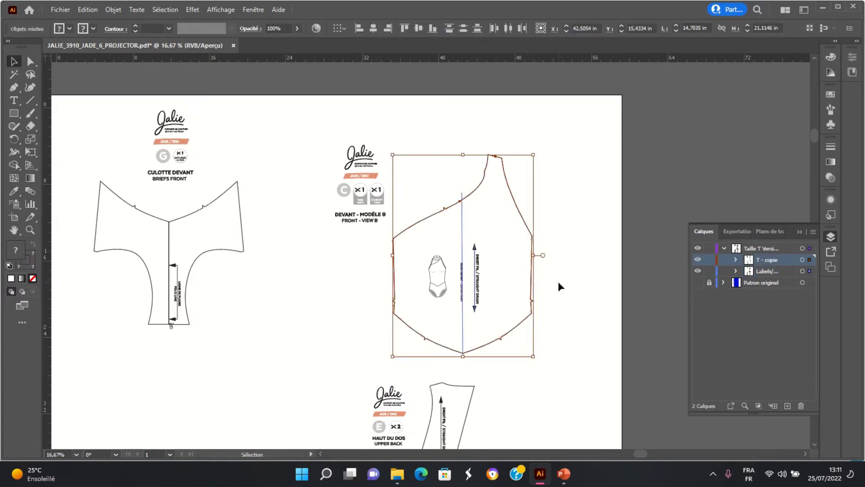
key("ctrl+g")
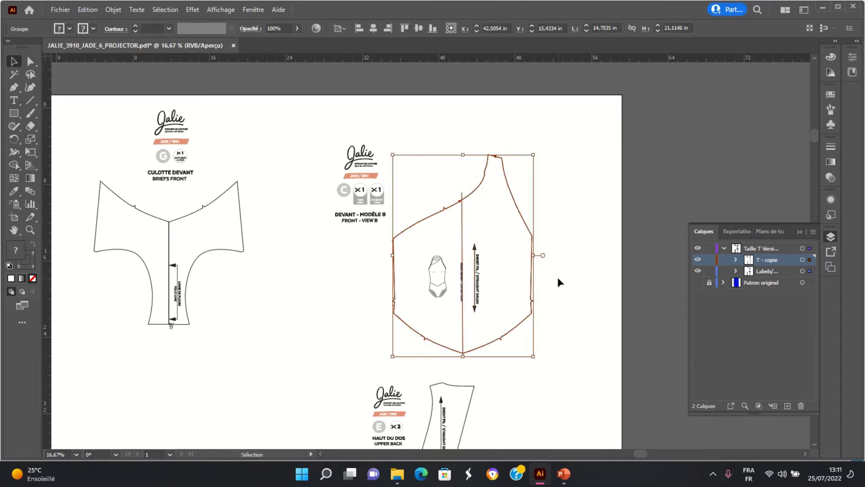
left_click(558, 277)
left_click(433, 289)
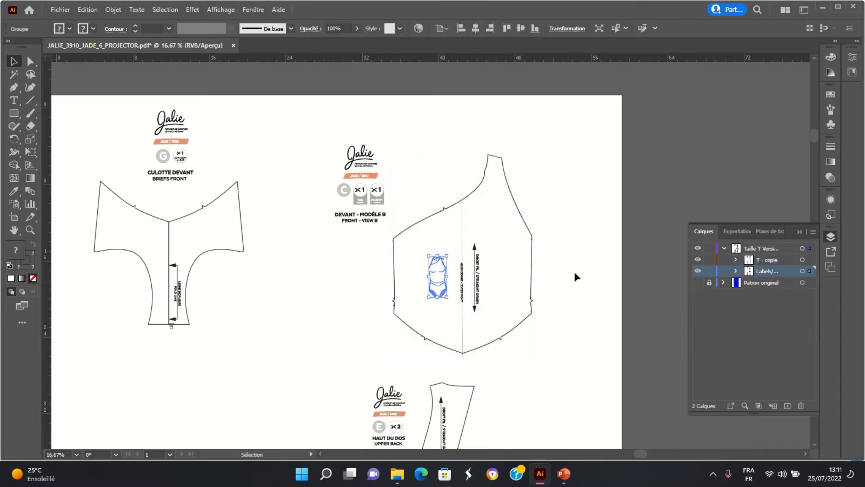
- Group the whole of piece C with its swimsuit illustration and grain markings, and move it slightly up and to the right
left_click(425, 131)
left_click_drag(407, 152, 559, 363)
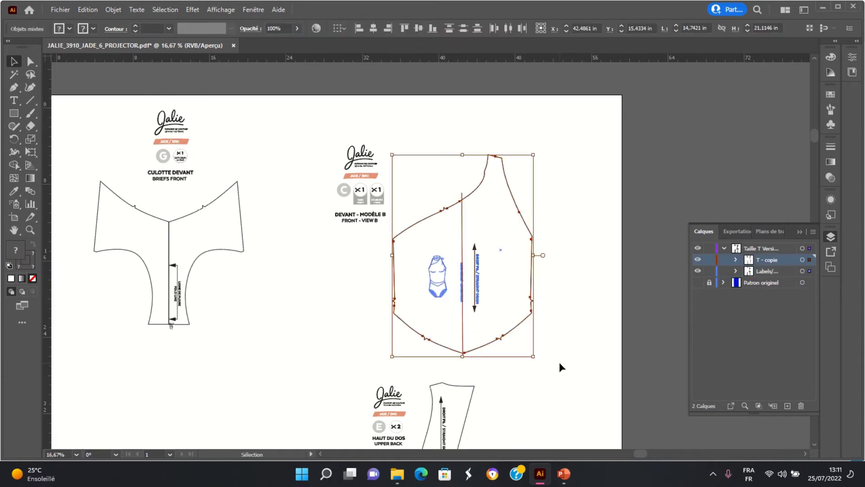
key("a")
key("v")
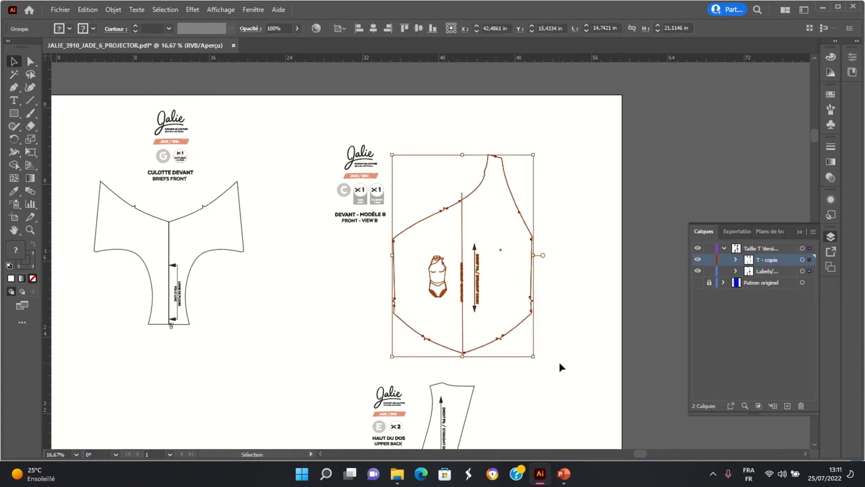
left_click(571, 339)
left_click_drag(480, 307, 495, 275)
- Make a mirrored copy of the piece E (Haut du dos) outline across the vertical axis and place it to the right of the original
scroll(561, 283, "down", 1)
scroll(561, 282, "down", 3)
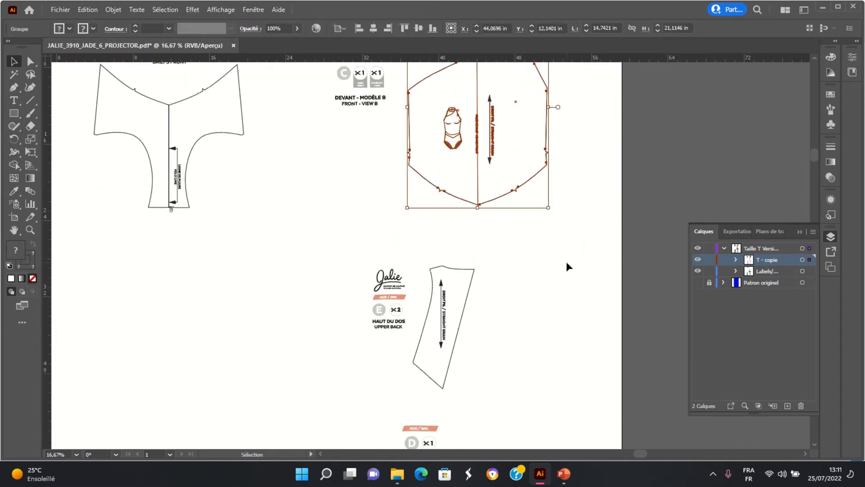
left_click(463, 272)
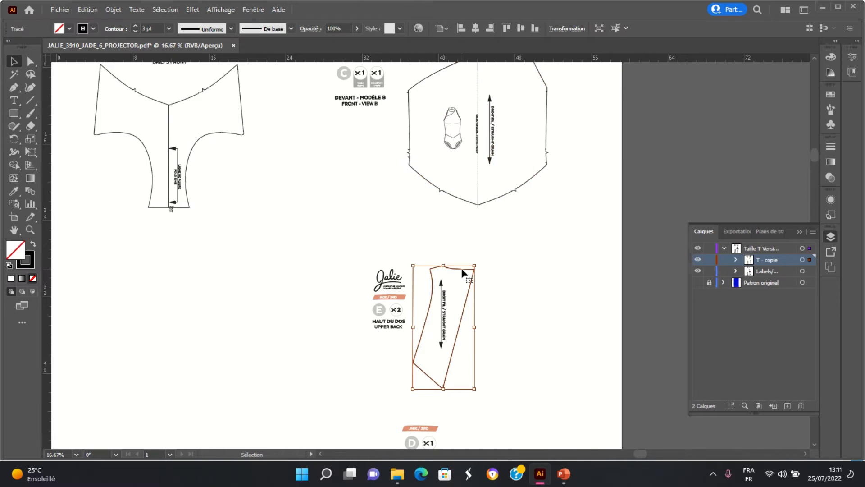
right_click(463, 272)
mouse_move(520, 205)
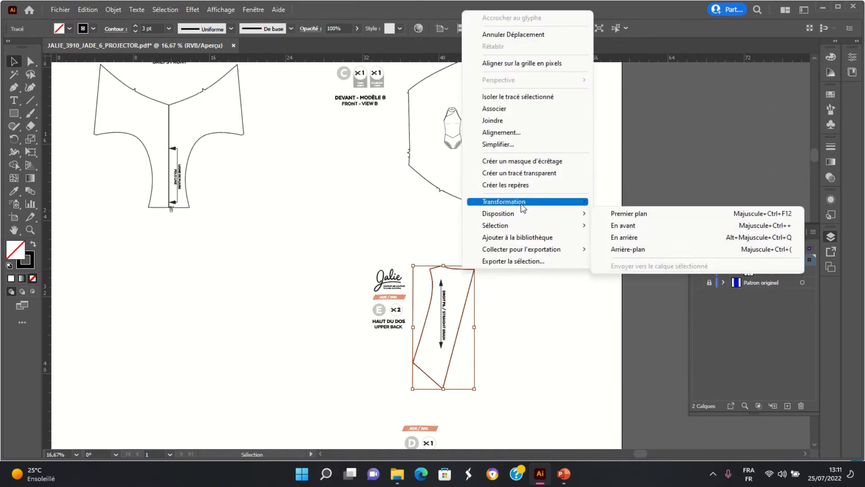
left_click(614, 243)
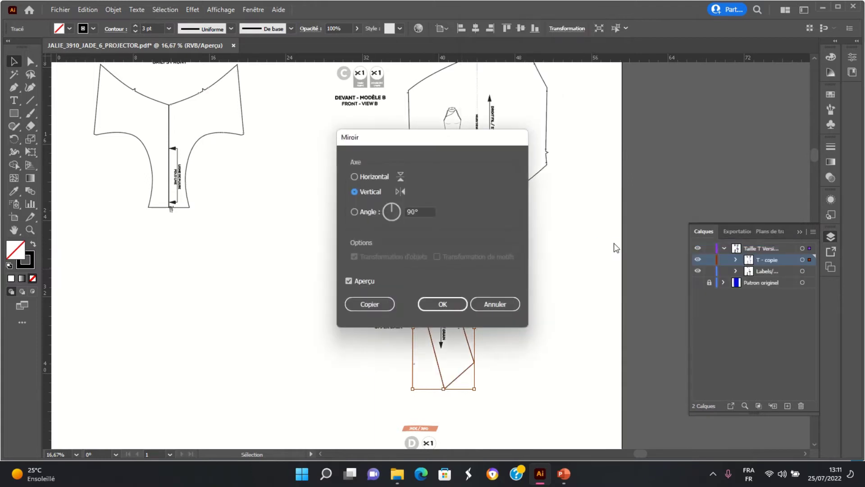
left_click(369, 305)
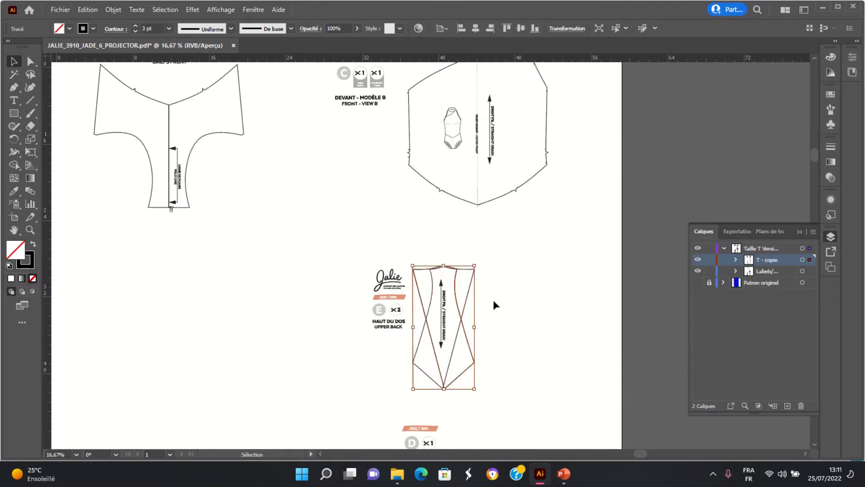
left_click_drag(425, 267, 506, 267)
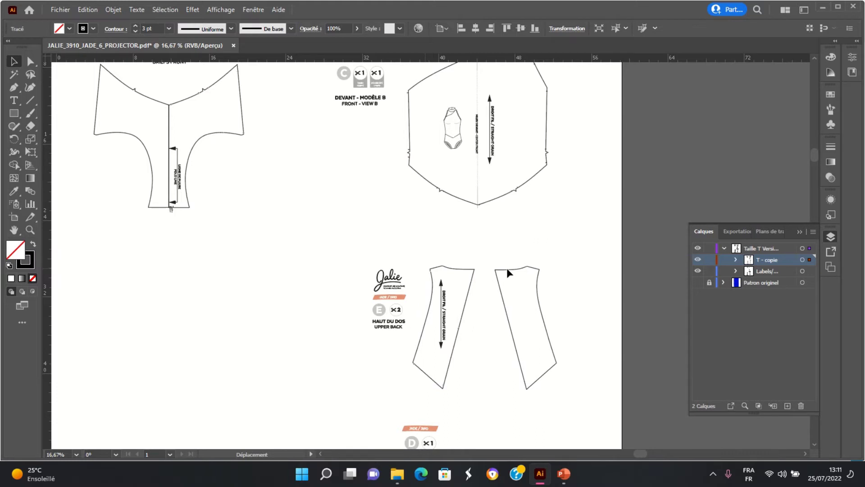
- Group the original piece E outline with its straight grain marking and move it slightly up and to the right
left_click(585, 286)
left_click_drag(421, 250, 477, 386)
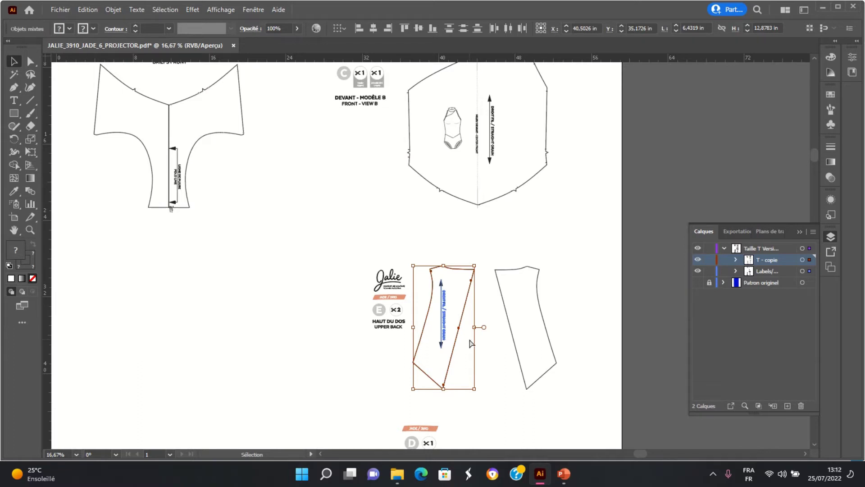
key("ctrl+g")
left_click(490, 332)
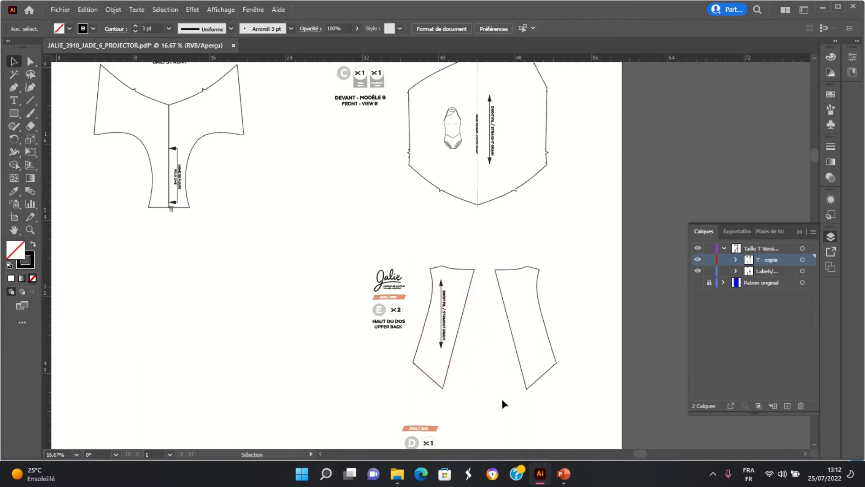
left_click_drag(444, 312, 459, 279)
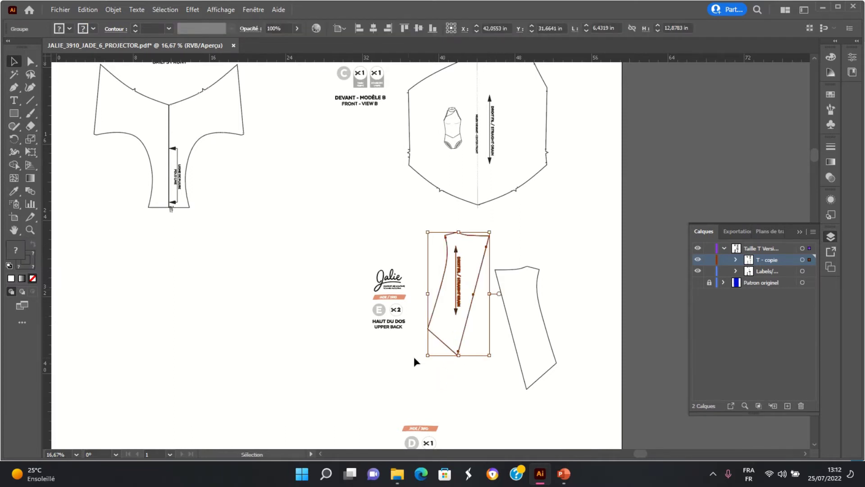
- Delete the small stray mark left below and to the right of the piece E label block
scroll(410, 362, "left", 3)
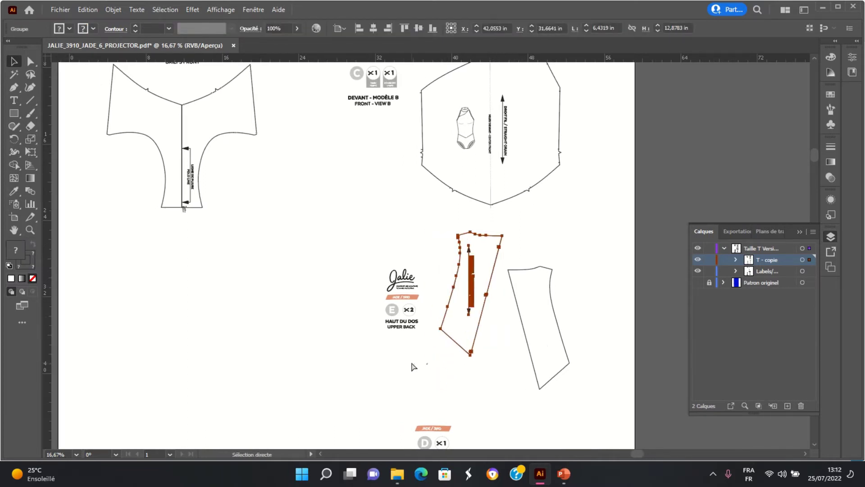
scroll(428, 365, "up", 3)
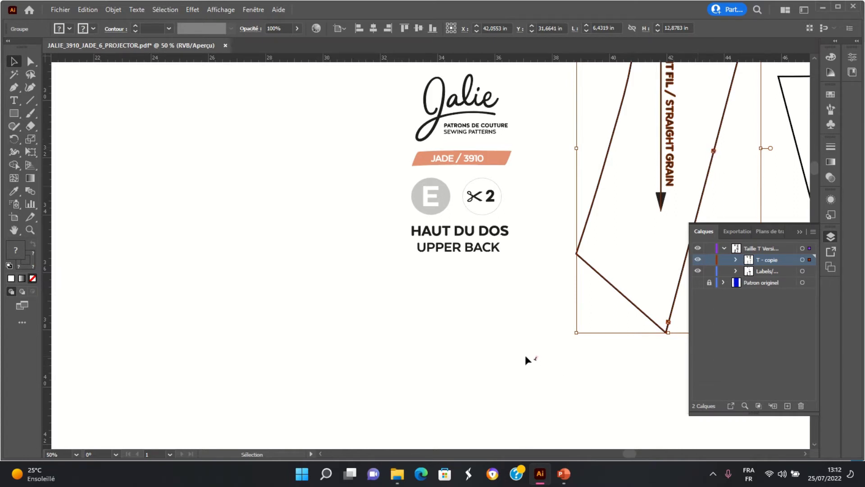
left_click_drag(525, 356, 549, 375)
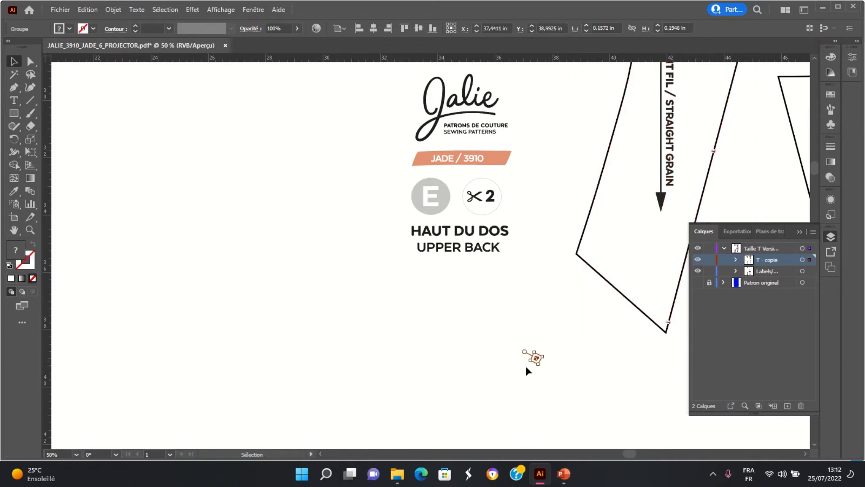
key("Delete")
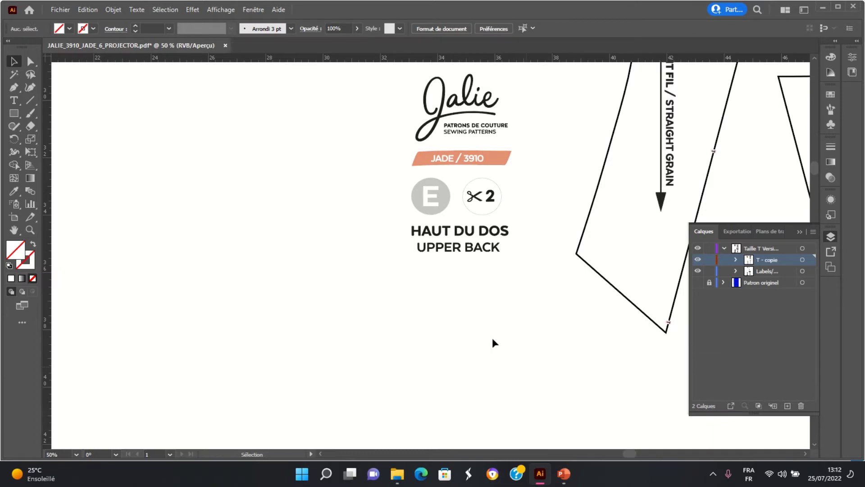
- Move the piece D (Empiècement devant - Modèle B) label block slightly up and to the left
scroll(493, 339, "down", 2)
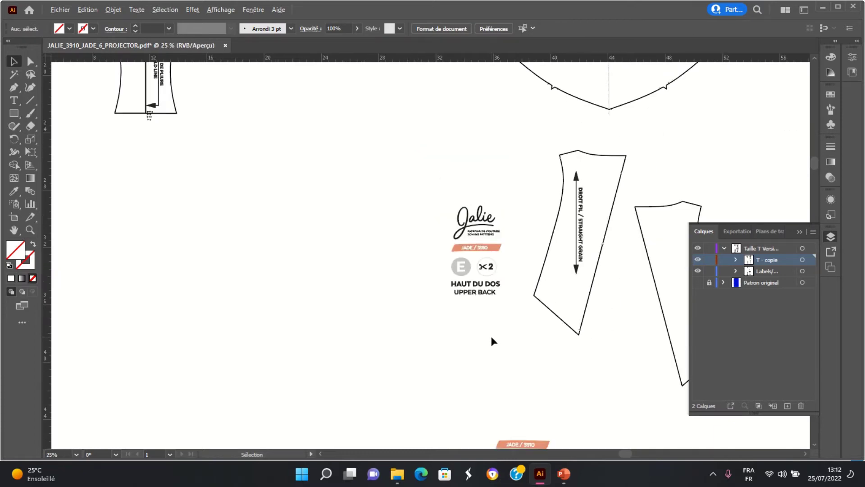
scroll(492, 338, "down", 1)
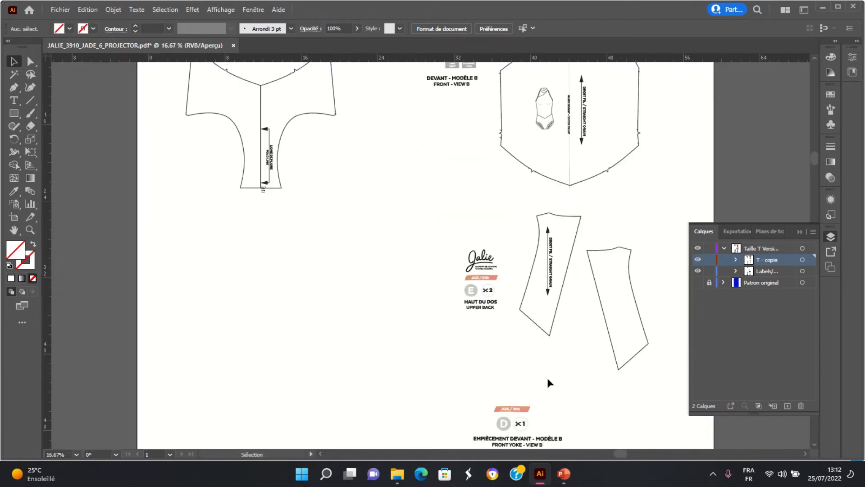
scroll(549, 382, "down", 5)
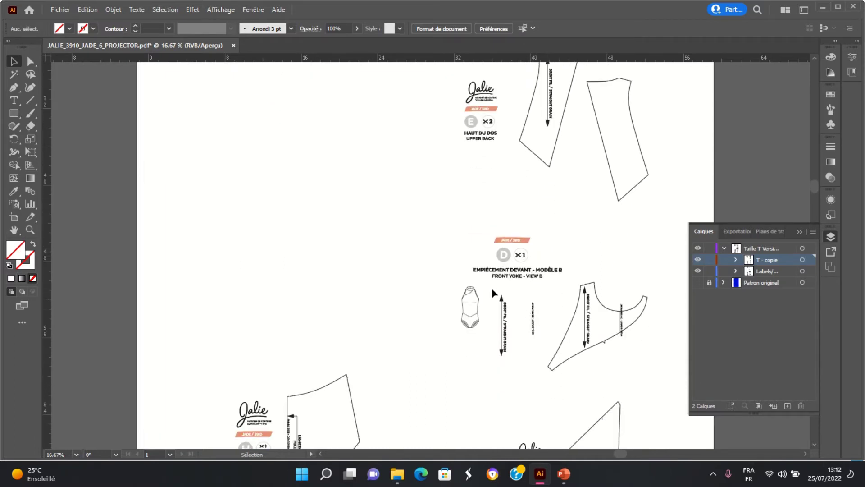
left_click_drag(491, 287, 539, 363)
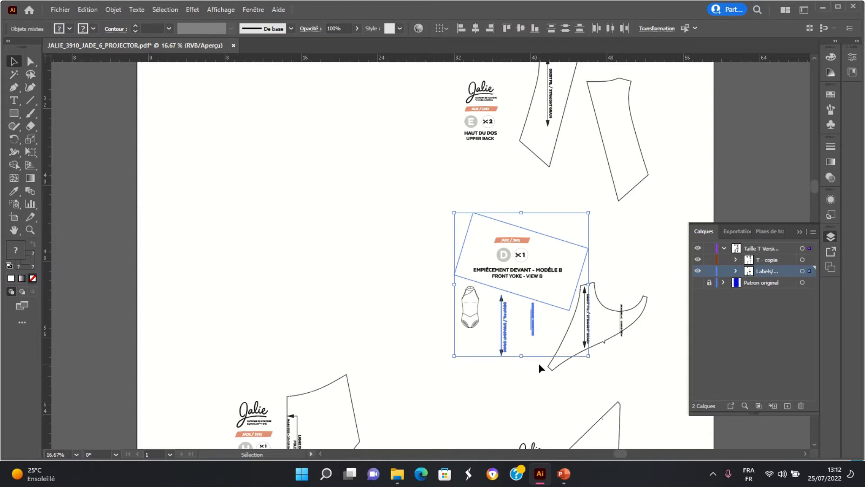
left_click(527, 371)
left_click_drag(498, 298, 517, 367)
left_click(520, 379)
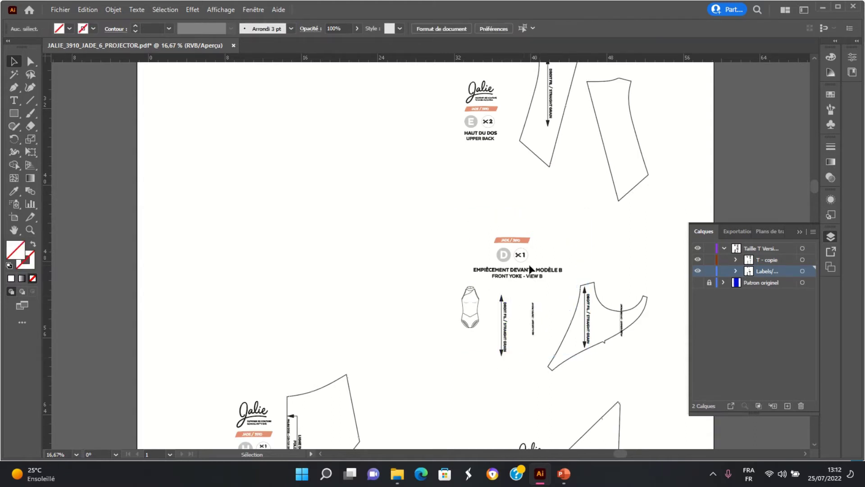
left_click(520, 272)
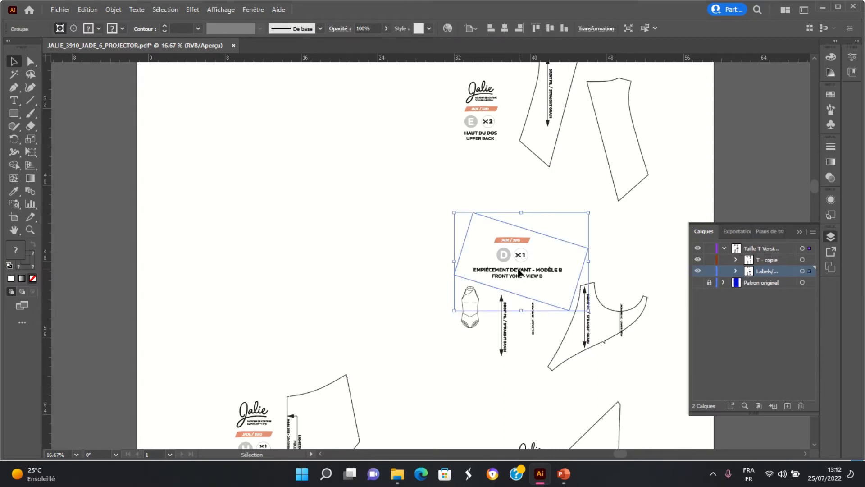
left_click_drag(517, 269, 479, 248)
left_click(498, 379)
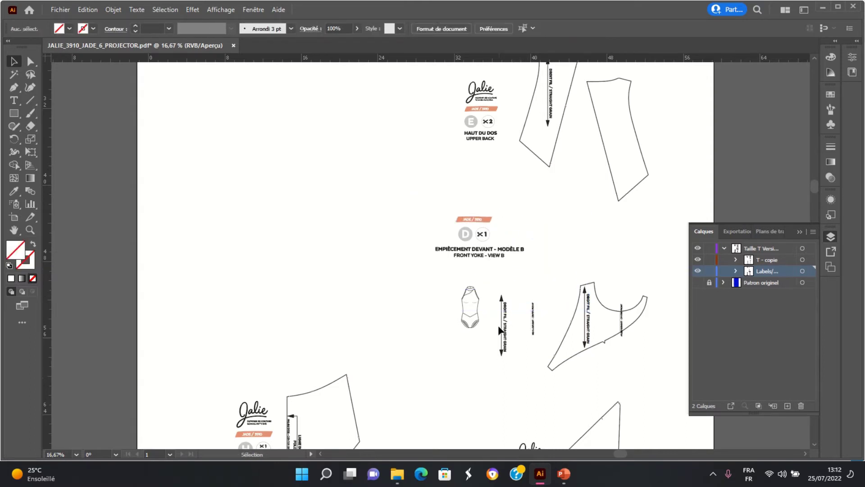
- Delete the loose duplicate straight grain marking and the small vertical text line between the swimsuit illustration and the piece D outline
left_click_drag(497, 290, 514, 363)
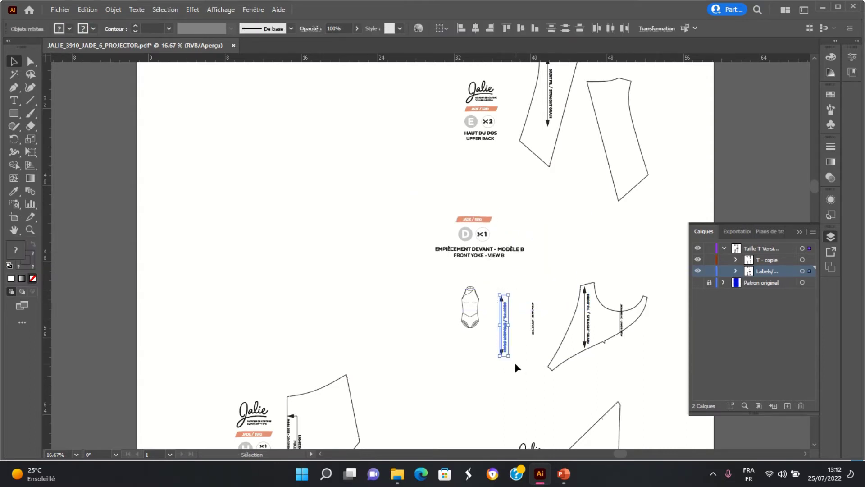
key("Delete")
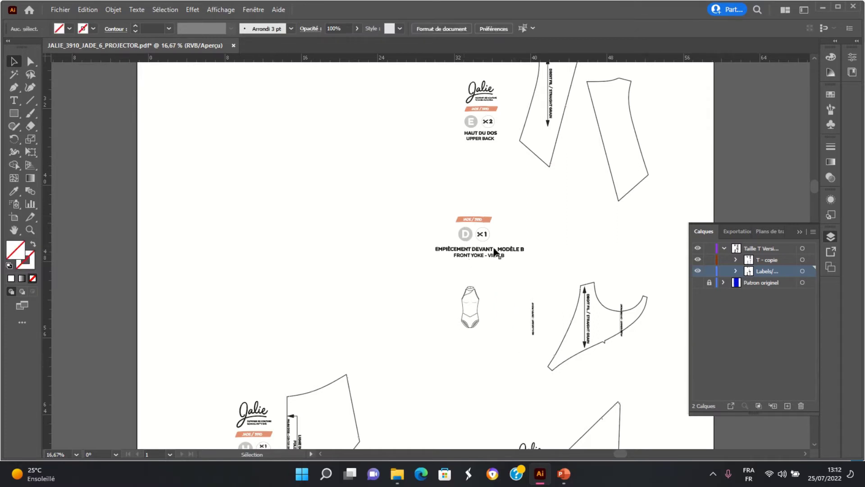
left_click_drag(531, 302, 539, 343)
key("Delete")
- Move the piece H (Culotte dos) label block above its outline and make a mirrored copy of the outline across the vertical axis
scroll(358, 358, "down", 6)
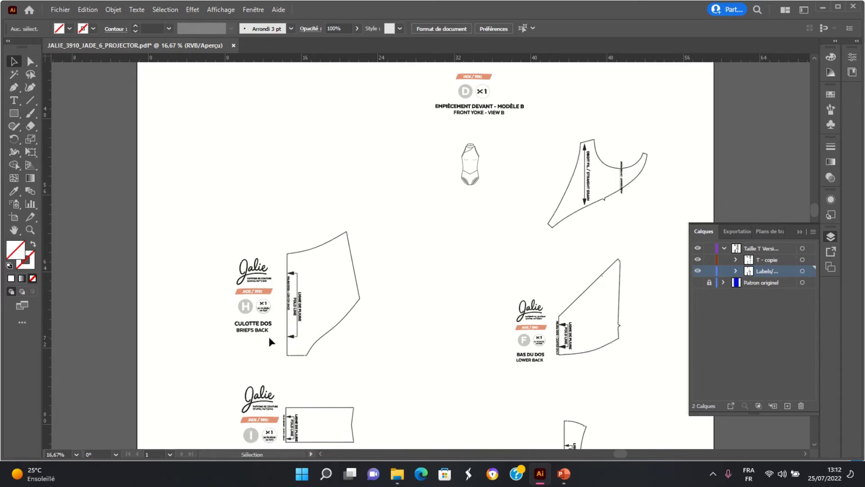
left_click_drag(248, 290, 293, 164)
left_click(330, 239)
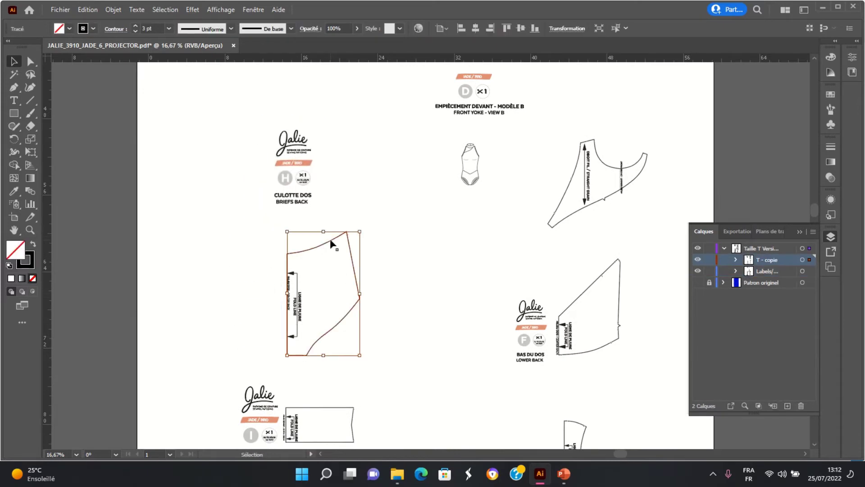
right_click(331, 244)
mouse_move(397, 394)
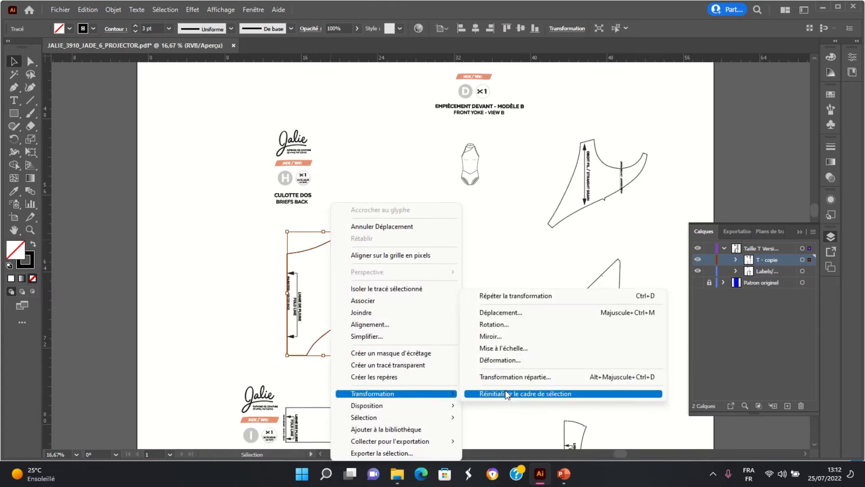
left_click(515, 338)
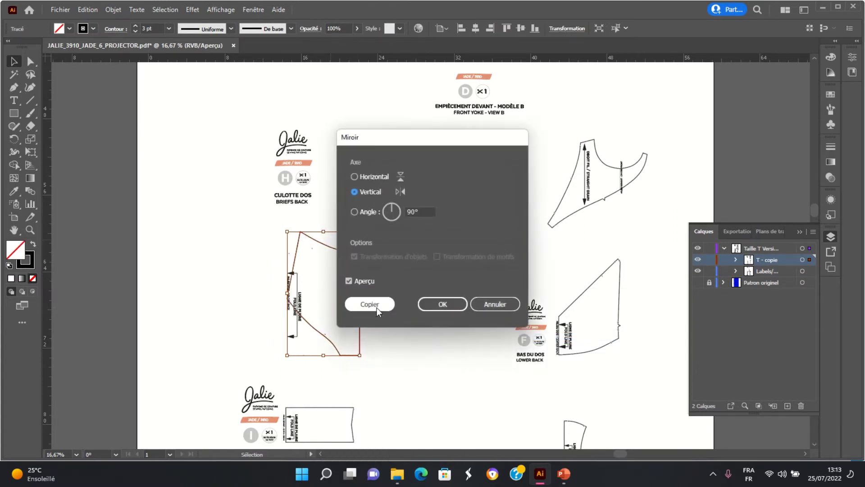
left_click(377, 306)
- Place the mirrored half of piece H against the fold line, left of the original, and group the full piece with its markings
scroll(395, 308, "up", 2)
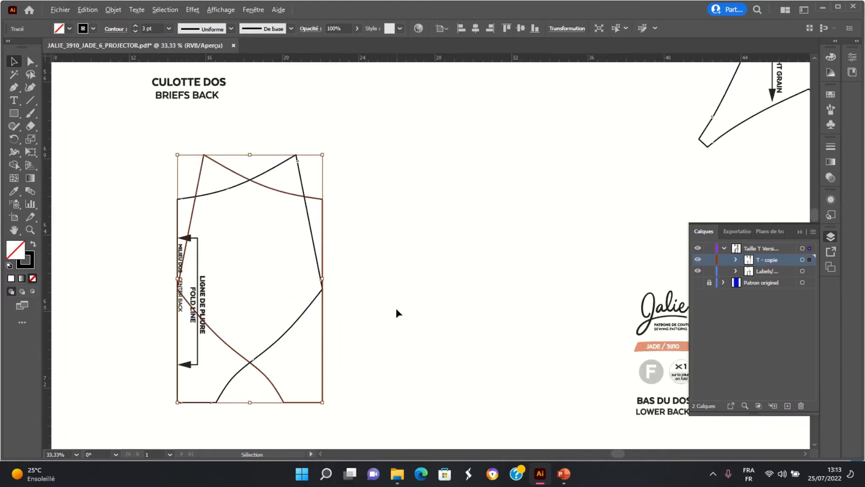
left_click_drag(296, 196, 150, 195)
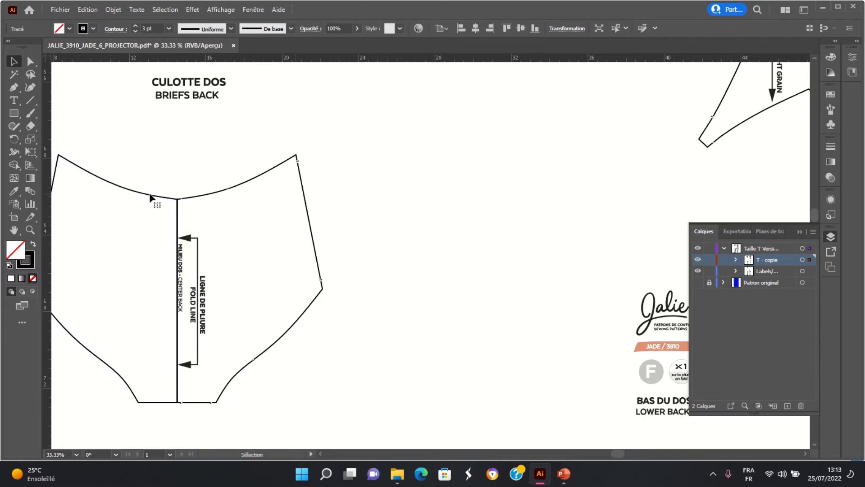
left_click(485, 242)
left_click_drag(339, 372, 440, 369)
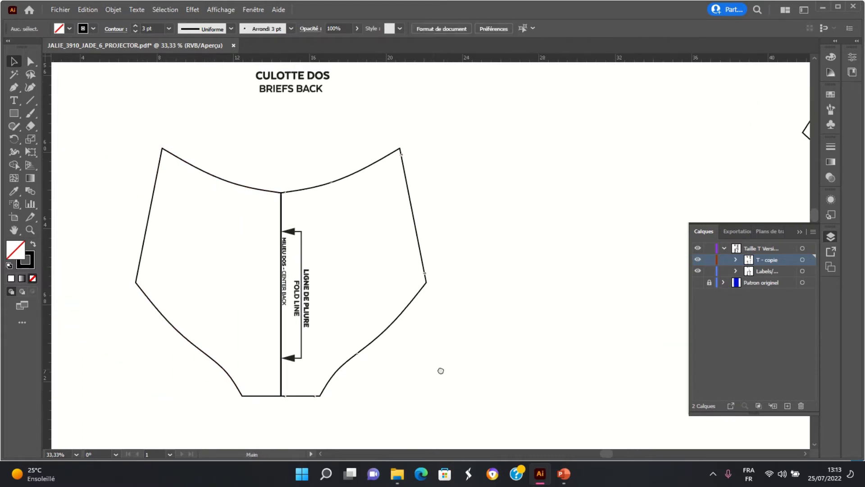
left_click_drag(100, 125, 466, 404)
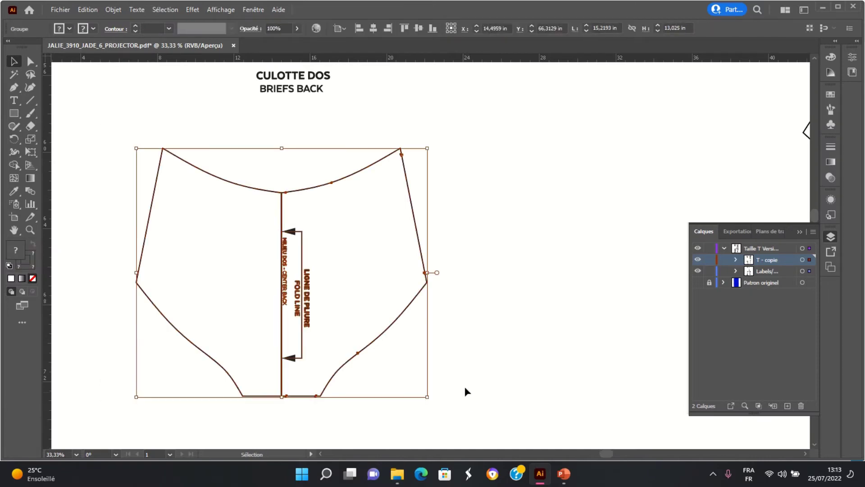
left_click(464, 383)
- Move the piece F (Bas du dos) label block to the right of its outline
key("ctrl+minus")
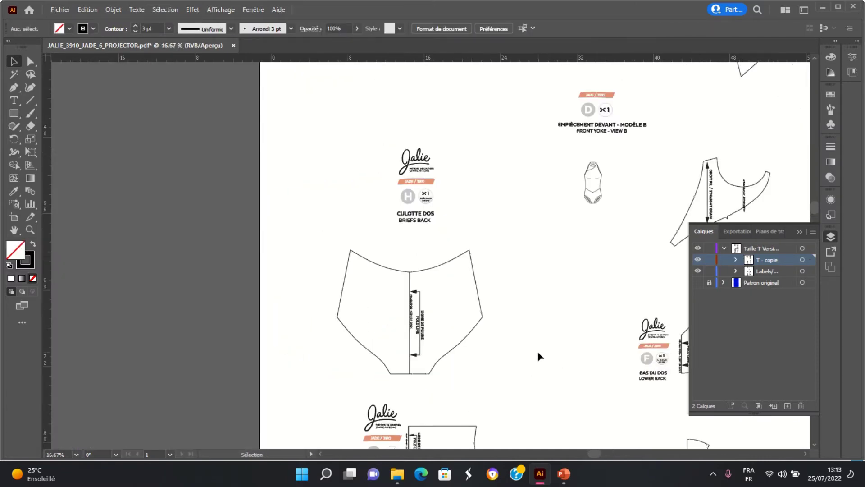
left_click_drag(575, 382, 354, 251)
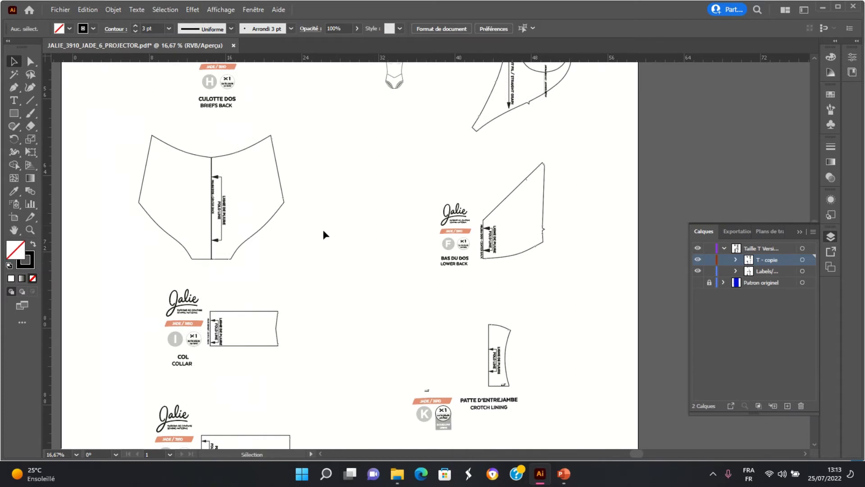
double_click(446, 242)
right_click(455, 244)
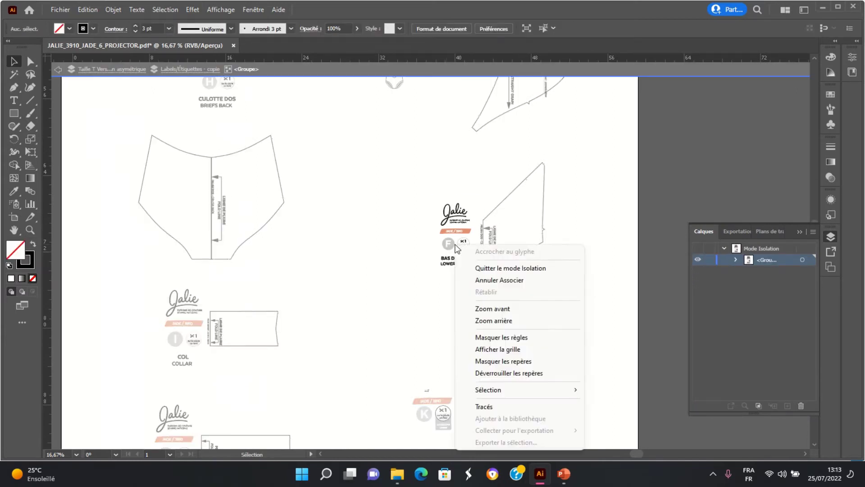
left_click(500, 269)
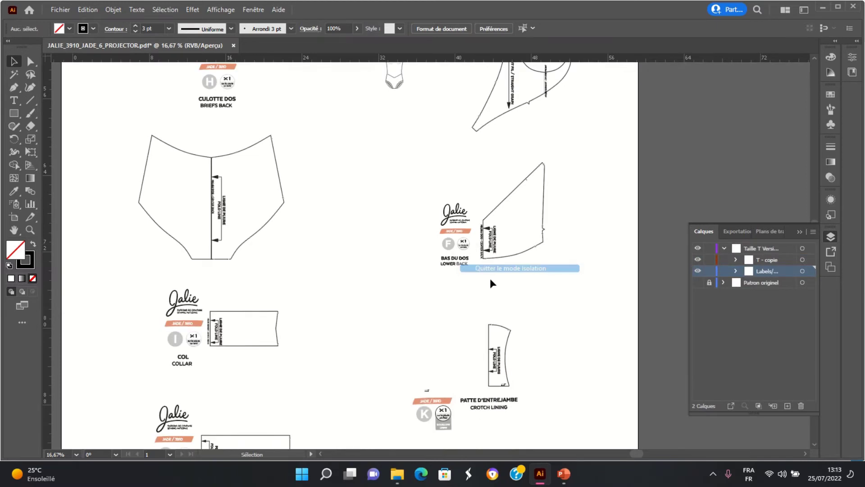
left_click(452, 234)
left_click_drag(451, 235, 595, 193)
- Make a mirrored copy of the piece F outline across the vertical axis and place it against the fold line, left of the original
left_click(516, 189)
right_click(515, 188)
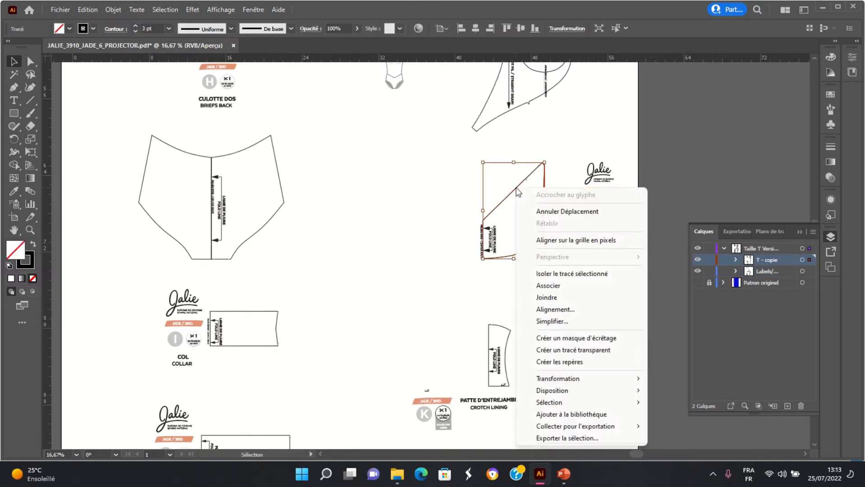
mouse_move(585, 383)
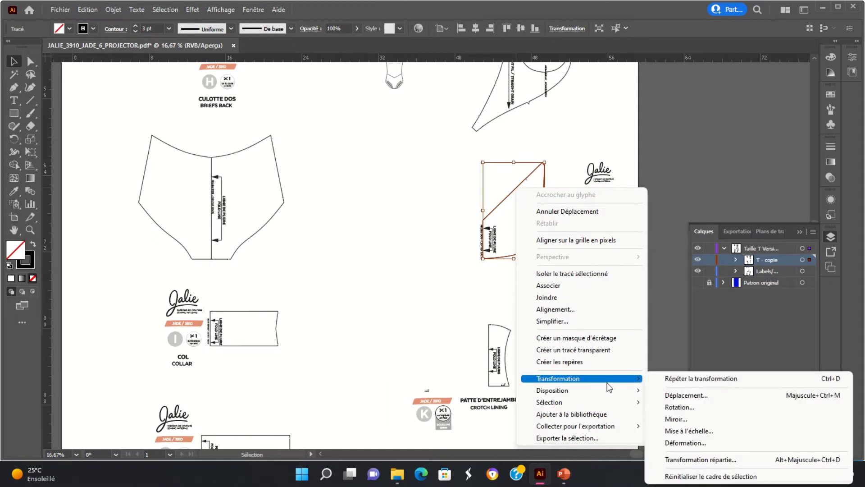
left_click(677, 419)
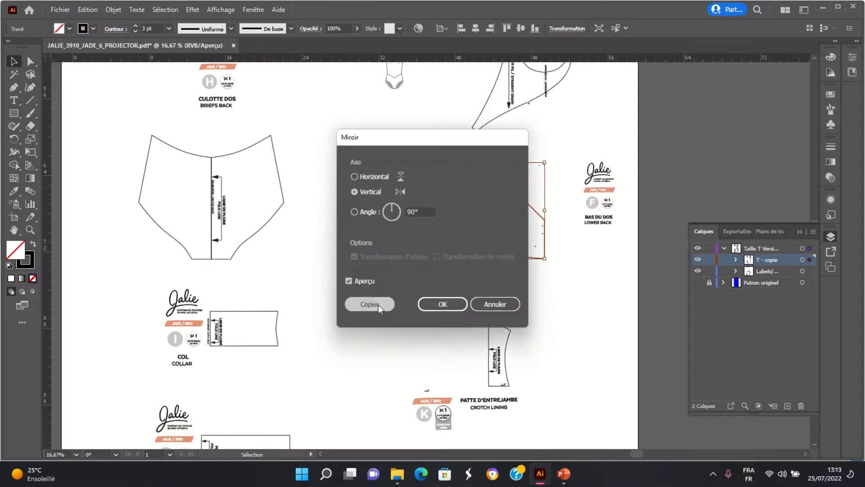
left_click(378, 304)
left_click_drag(527, 203, 465, 201)
left_click(553, 300)
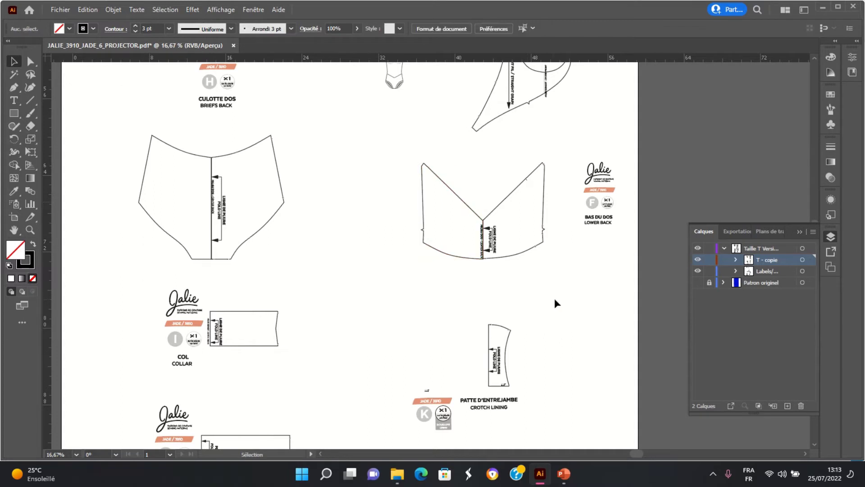
- Nudge the mirrored half of piece F slightly up so both halves meet exactly along the centre back
scroll(552, 299, "up", 2)
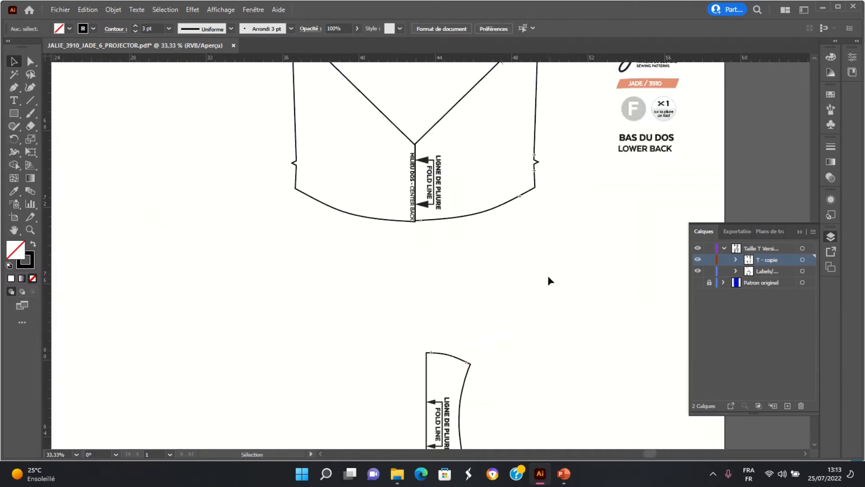
scroll(547, 275, "up", 3)
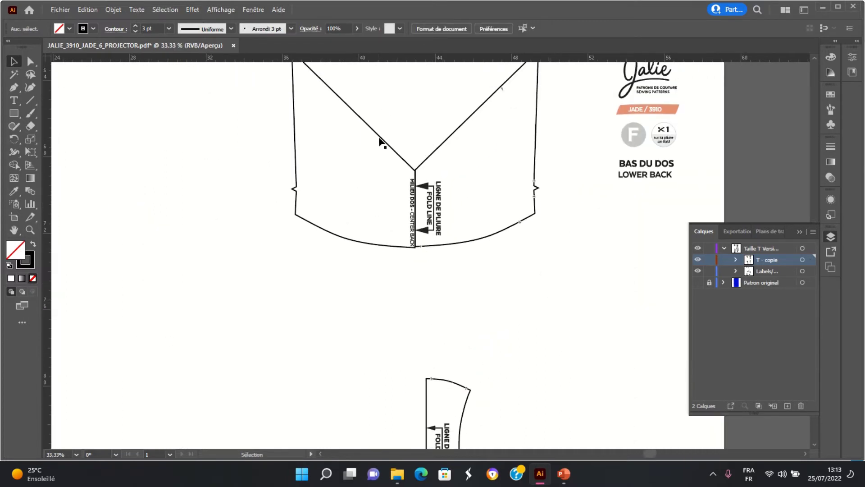
scroll(380, 138, "up", 1)
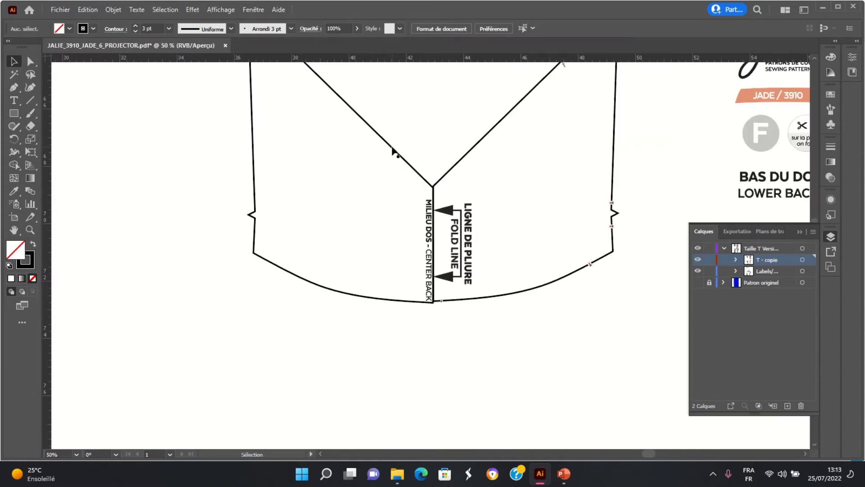
left_click_drag(392, 150, 392, 149)
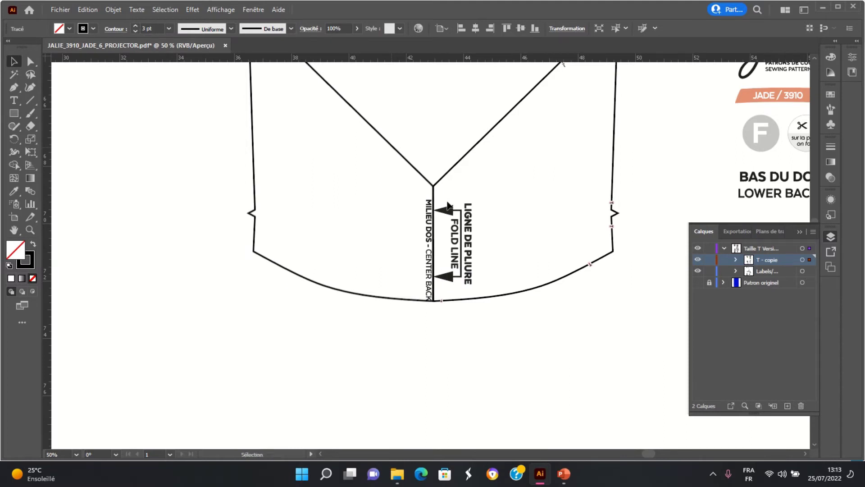
scroll(450, 241, "down", 2)
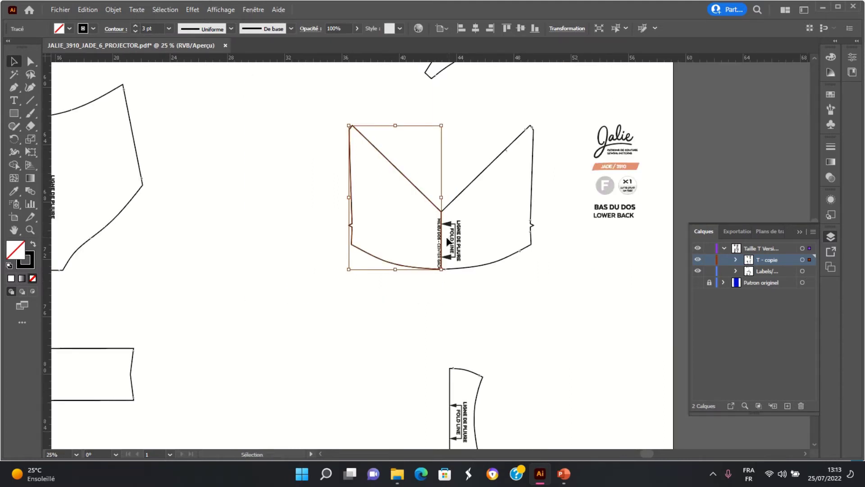
left_click(494, 366)
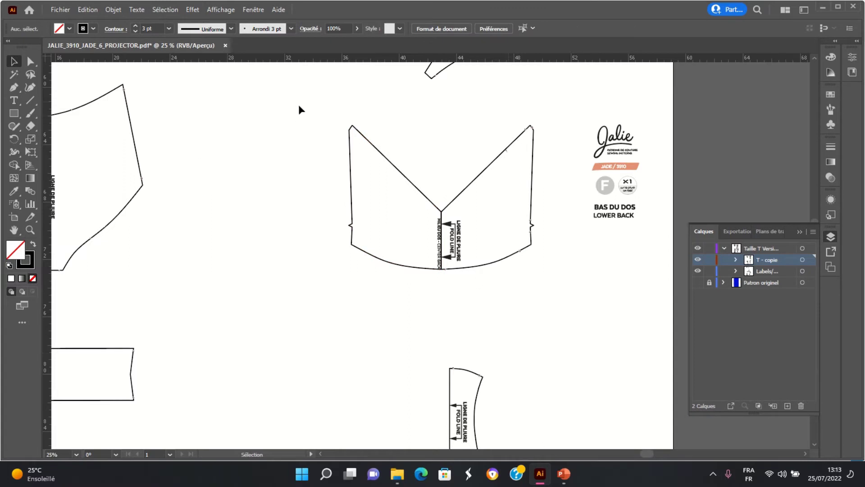
- Group both halves of piece F with their fold line and centre back markings
left_click_drag(297, 101, 560, 287)
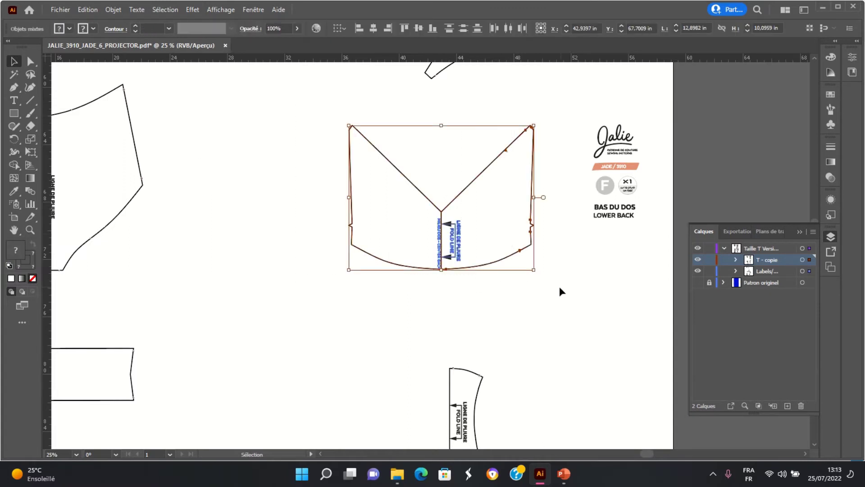
key("ctrl+g")
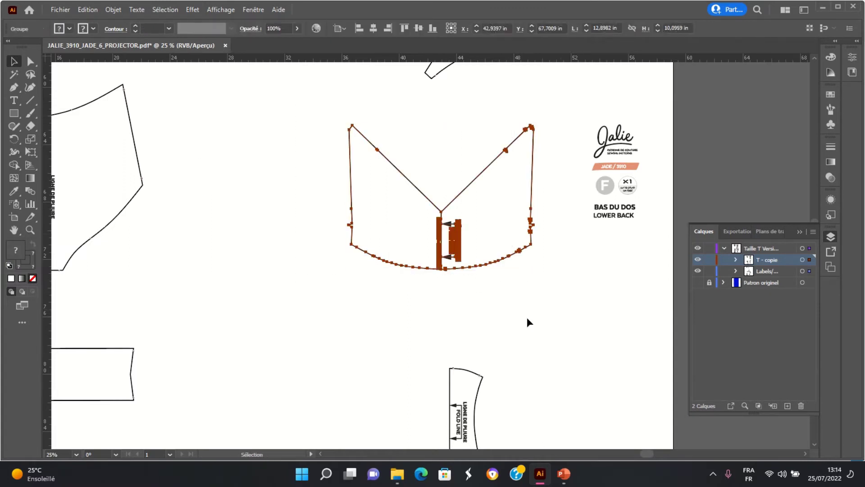
left_click(506, 306)
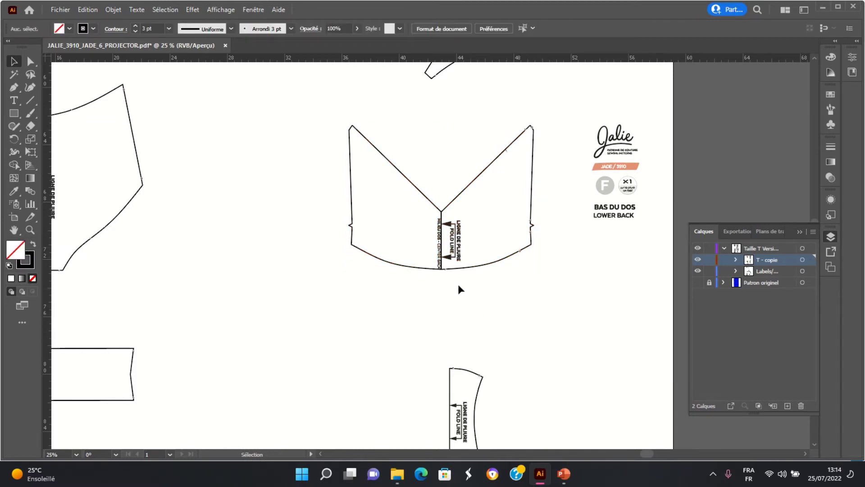
scroll(458, 285, "down", 2)
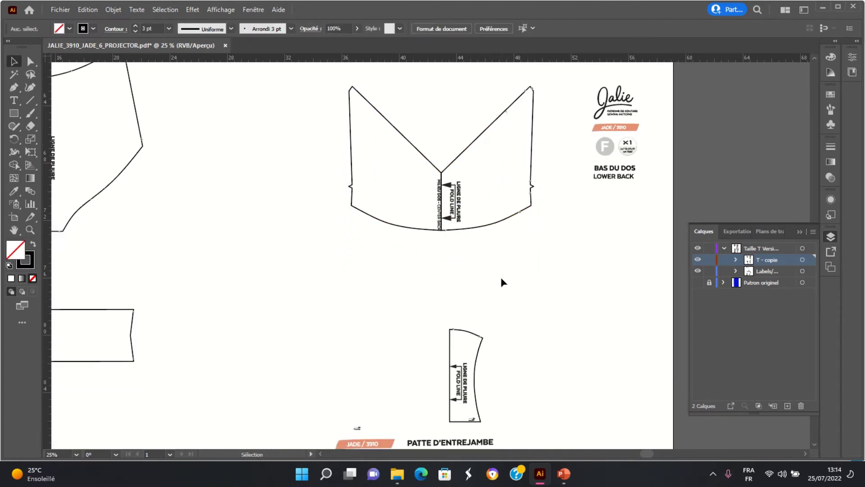
- Move the piece K (Patte d'entrejambe) label block to the right, below its outline, and delete the stray mark left of the piece
scroll(502, 282, "down", 3)
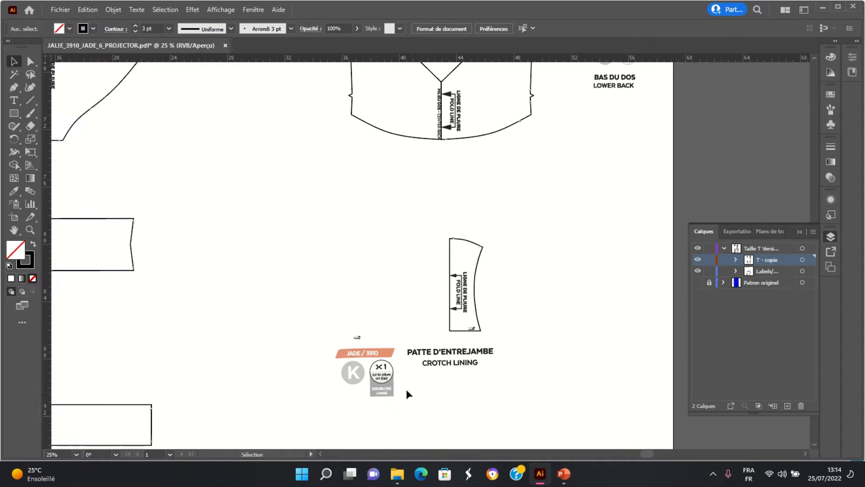
left_click(370, 356)
left_click_drag(376, 358, 536, 354)
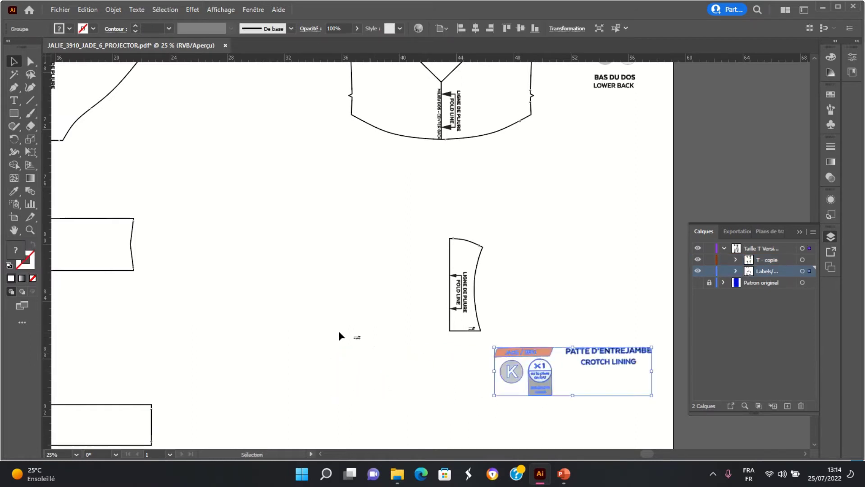
left_click_drag(339, 330, 371, 358)
key("Delete")
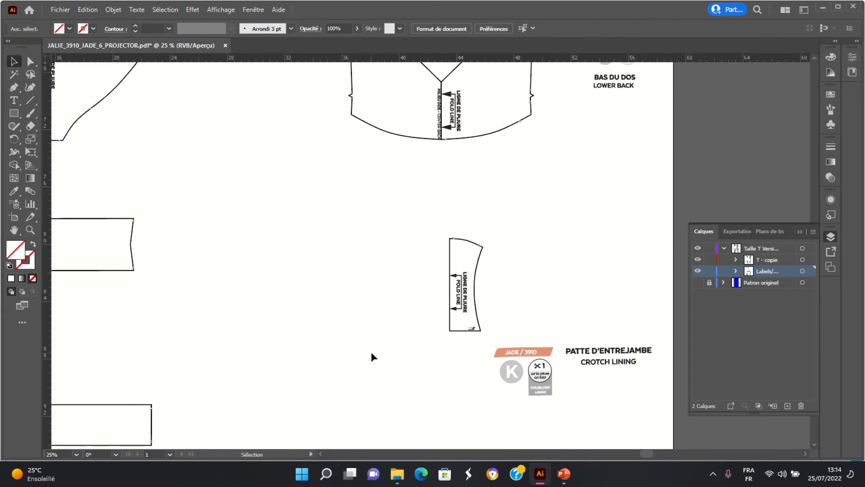
- Make a mirrored copy of the piece K outline across the vertical axis and align it against the fold line, left of the original
left_click(464, 241)
right_click(464, 241)
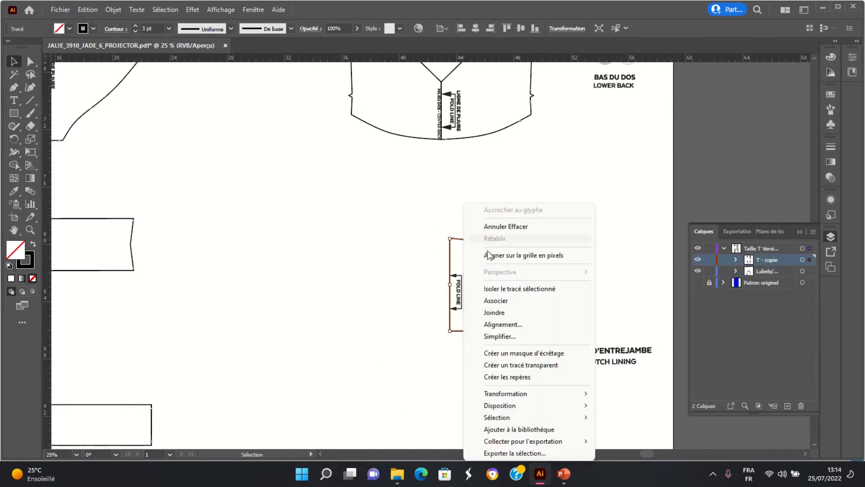
mouse_move(559, 398)
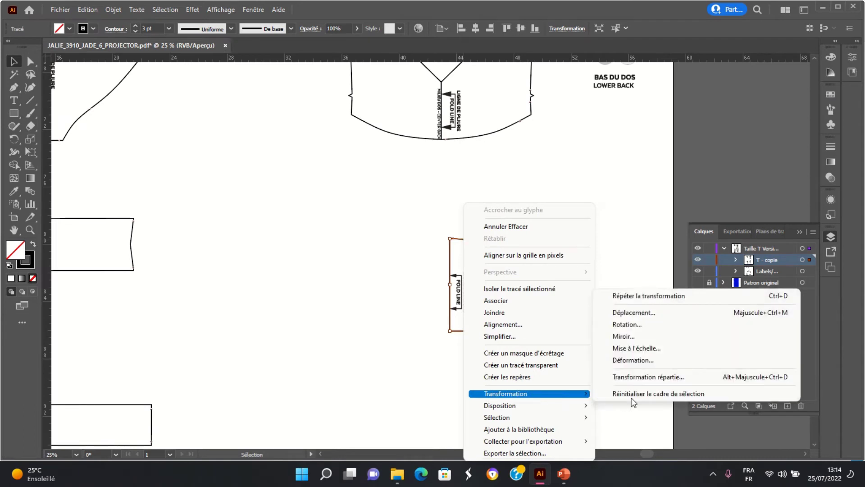
left_click(657, 339)
left_click(359, 304)
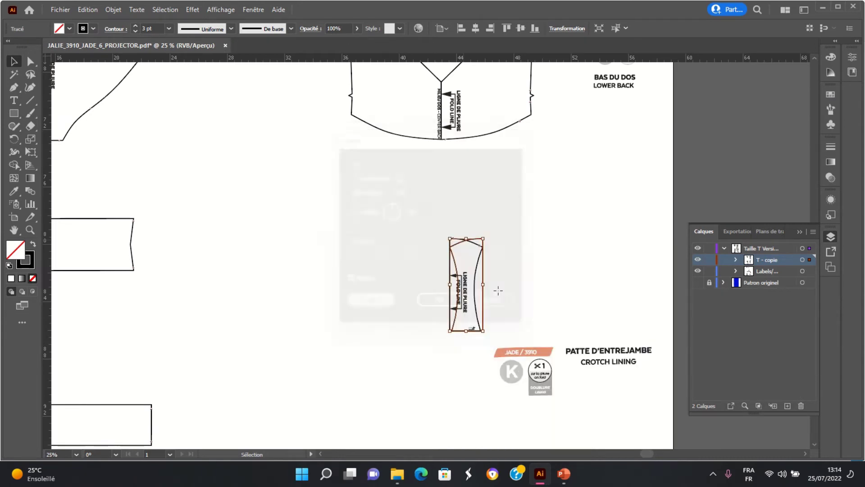
left_click_drag(462, 245, 427, 243)
scroll(429, 287, "up", 3)
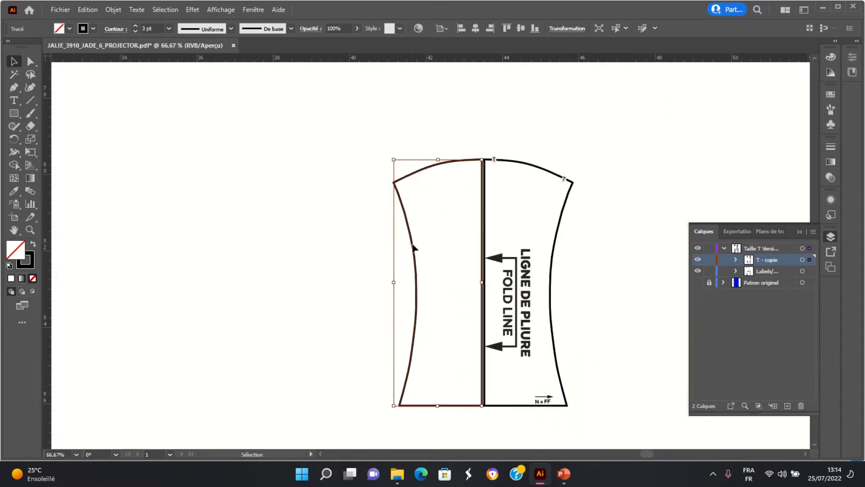
left_click_drag(414, 247, 416, 247)
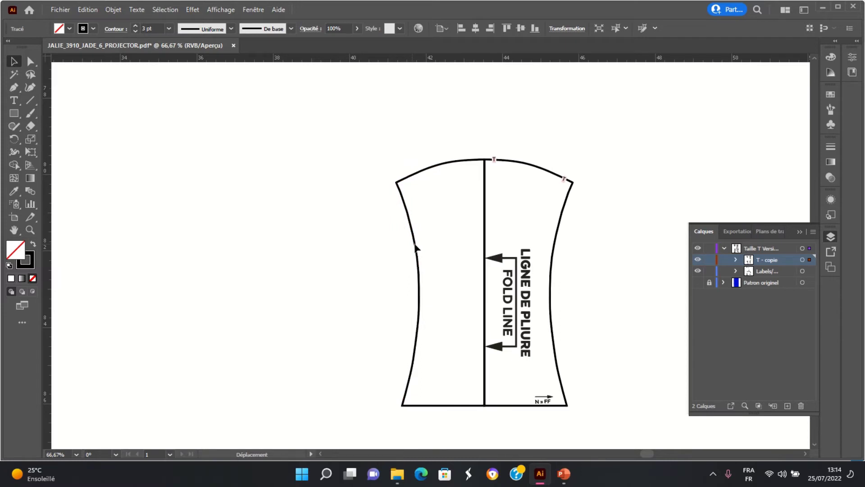
left_click(589, 256)
- Group both halves of piece K with their fold line and grain markings
left_click_drag(332, 141, 596, 426)
key("a")
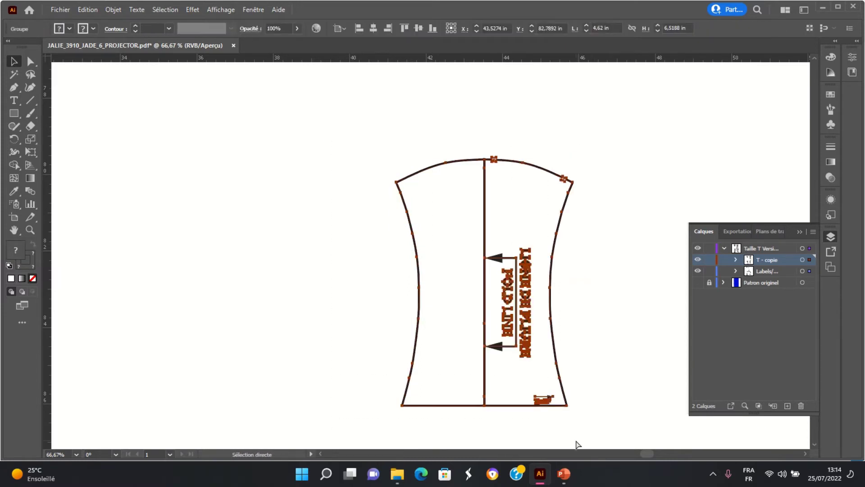
key("v")
left_click(637, 345)
- Move the piece I (Col) label block to the right of its outline
scroll(633, 347, "down", 4)
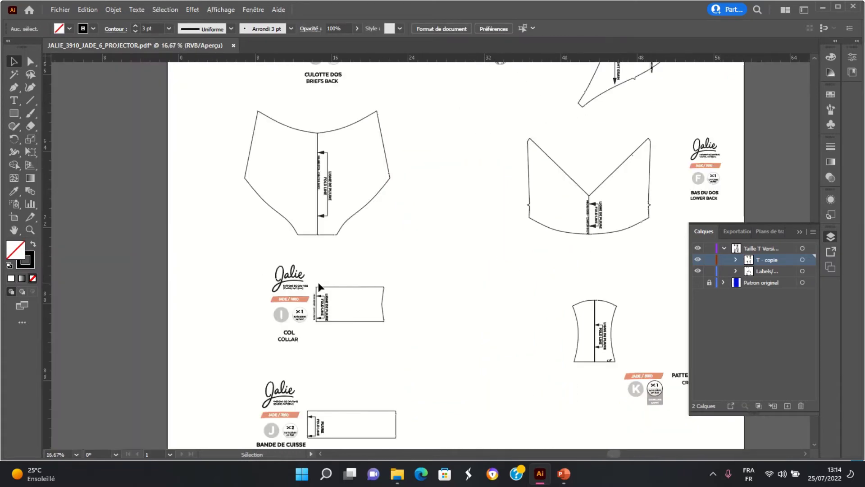
left_click_drag(315, 297, 448, 288)
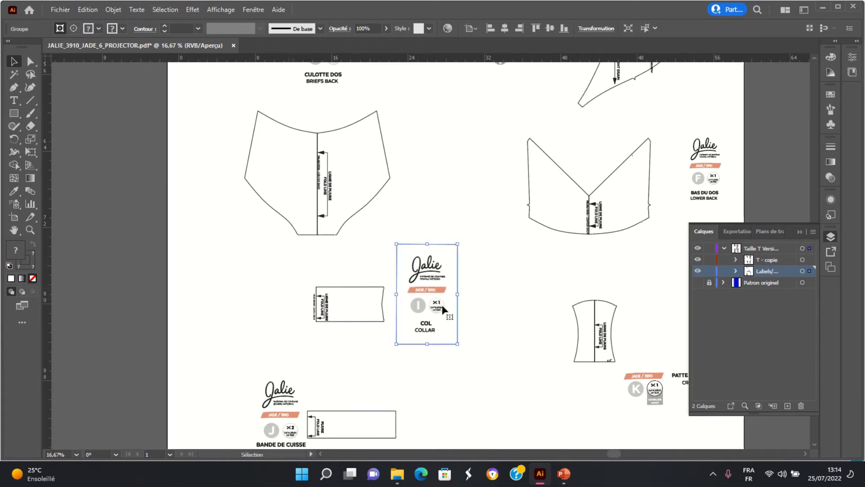
left_click(471, 354)
- Make a mirrored copy of the piece I collar outline across the vertical axis and place it against the fold line, left of the original
scroll(455, 348, "up", 1)
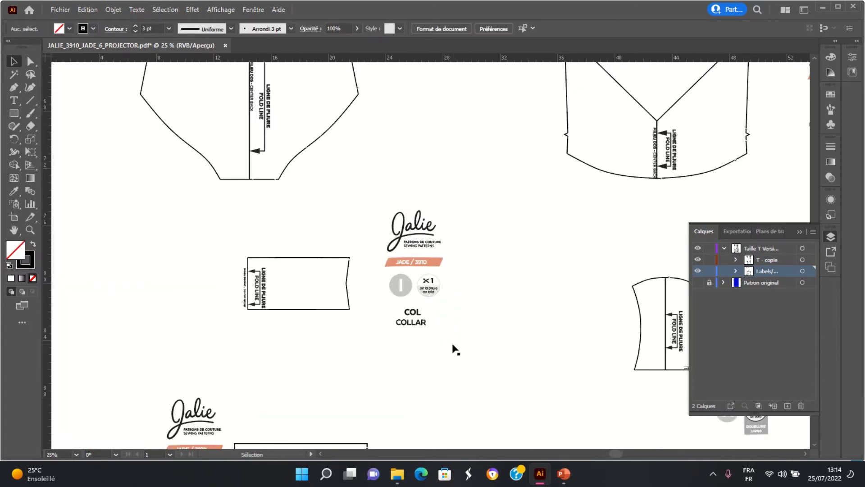
left_click(305, 257)
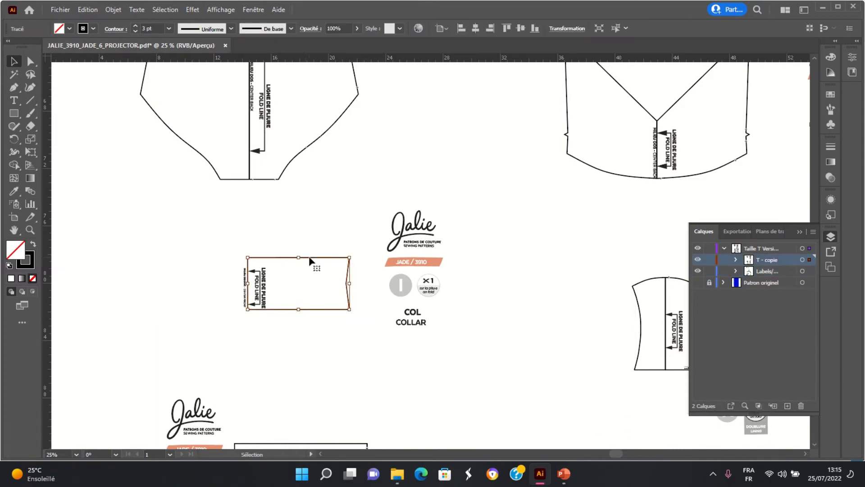
right_click(309, 256)
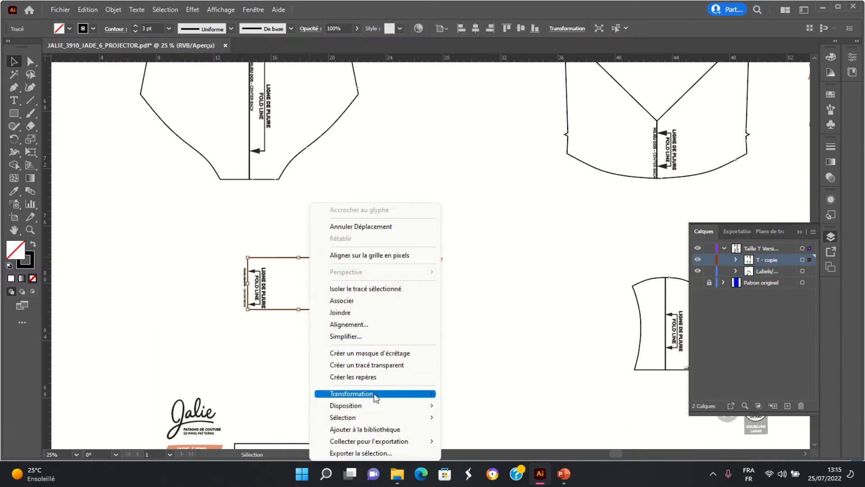
mouse_move(376, 393)
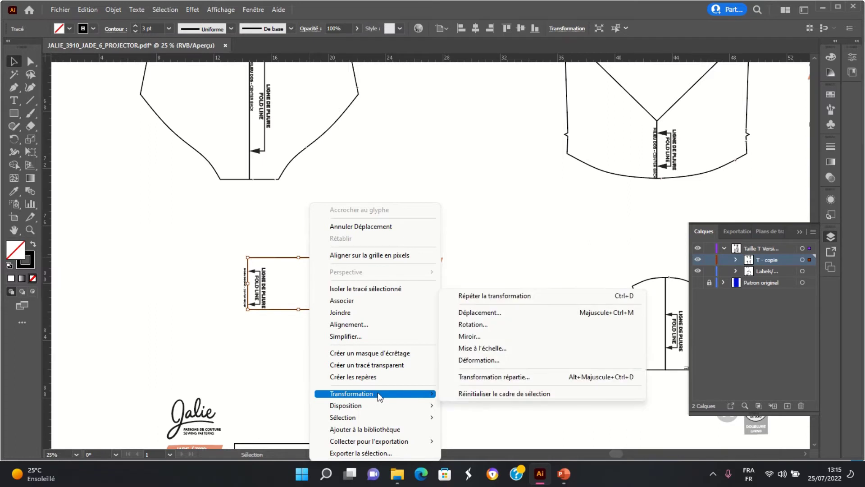
left_click(536, 338)
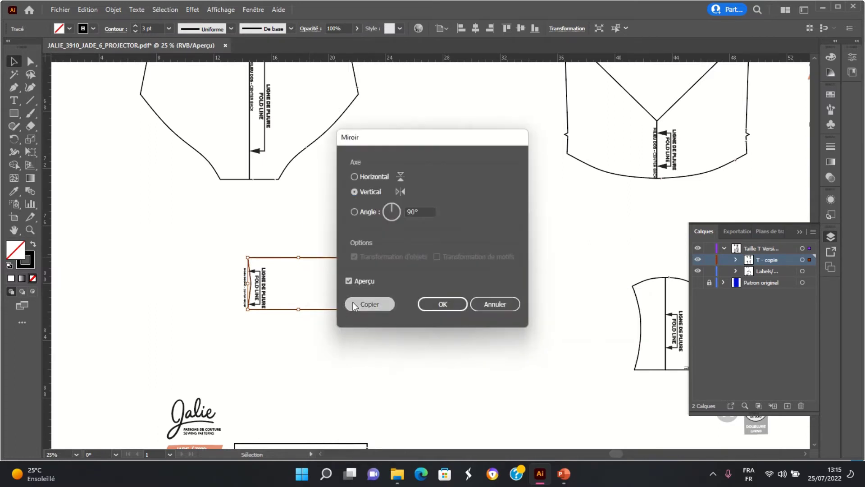
left_click(353, 304)
left_click_drag(280, 263, 208, 261)
- Nudge the mirrored collar half so both halves meet exactly along the centre front
key("ctrl+plus")
key("ctrl+plus")
key("ctrl+plus")
key("ctrl+plus")
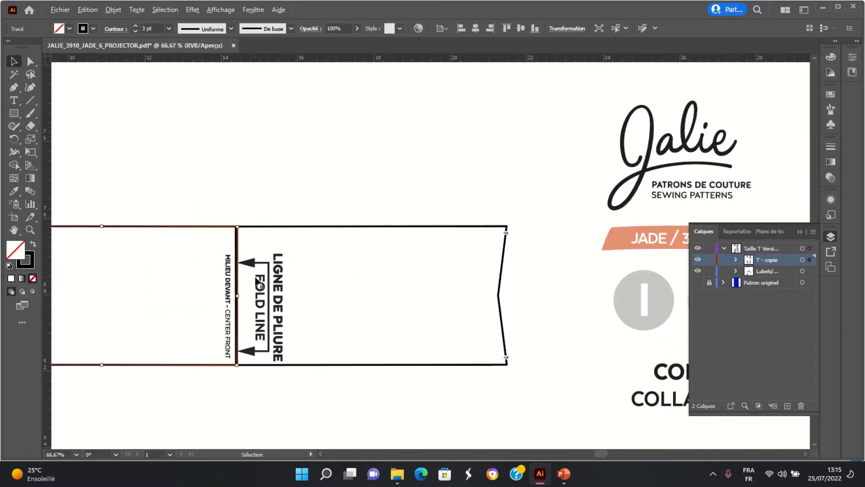
left_click(161, 206)
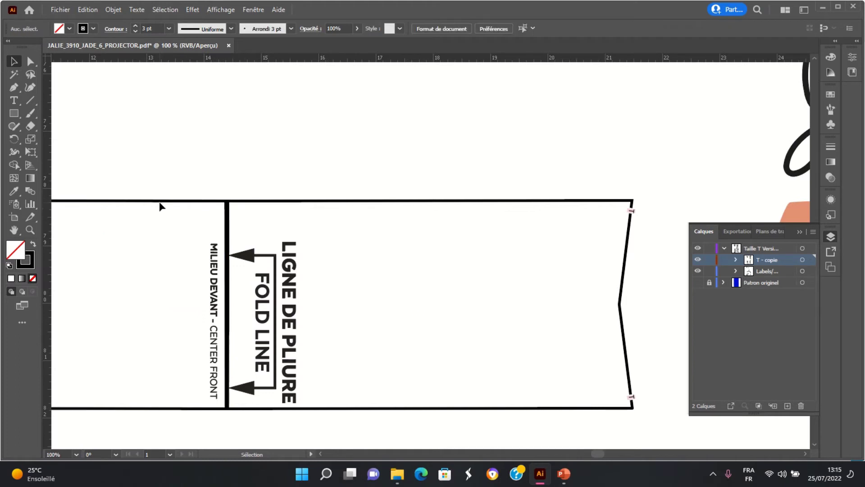
left_click(158, 203)
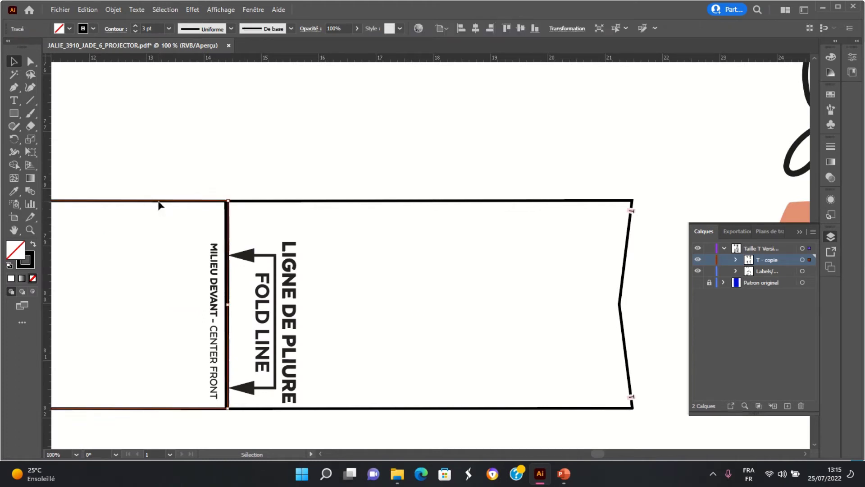
left_click_drag(156, 205, 156, 206)
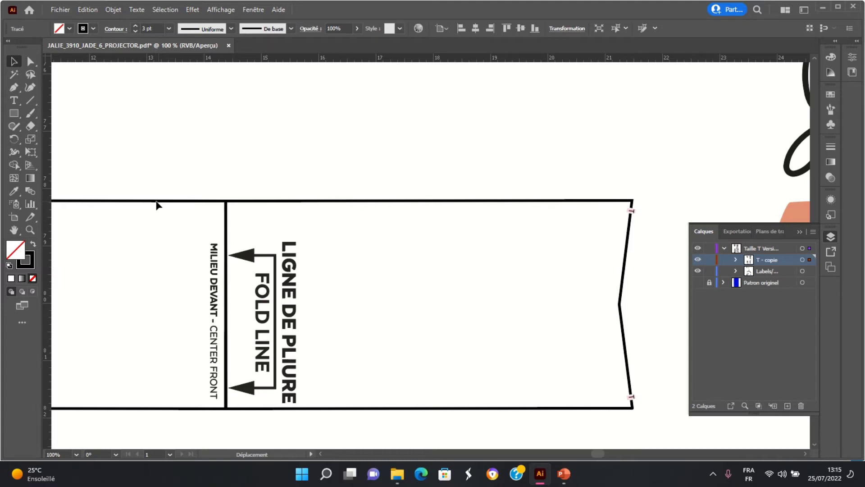
left_click(343, 173)
- Group both halves of piece I with their fold line and centre front markings
scroll(344, 177, "down", 3)
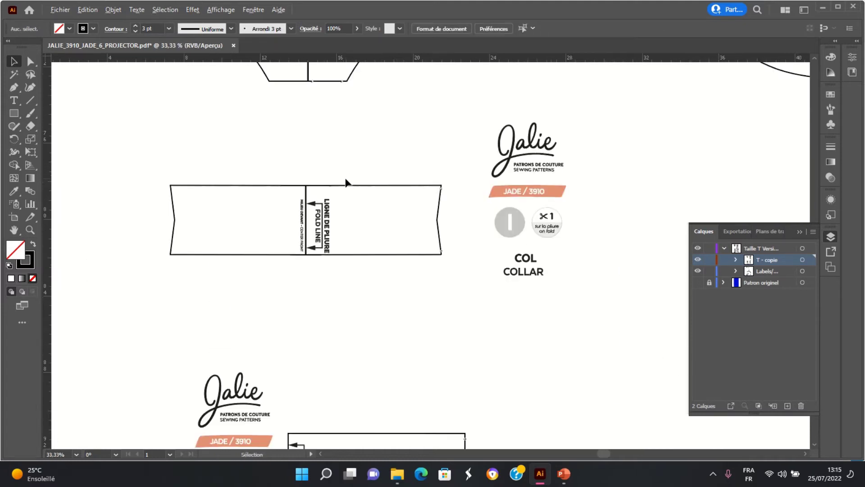
scroll(346, 182, "down", 1)
left_click_drag(141, 150, 464, 258)
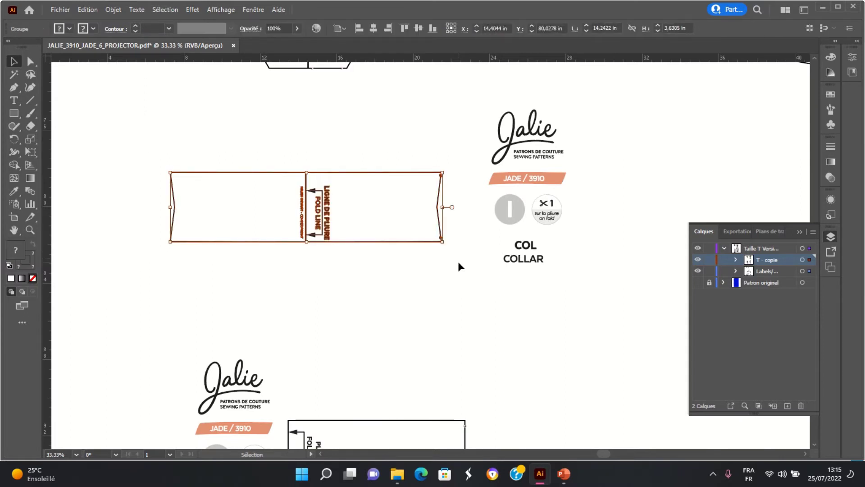
left_click(341, 331)
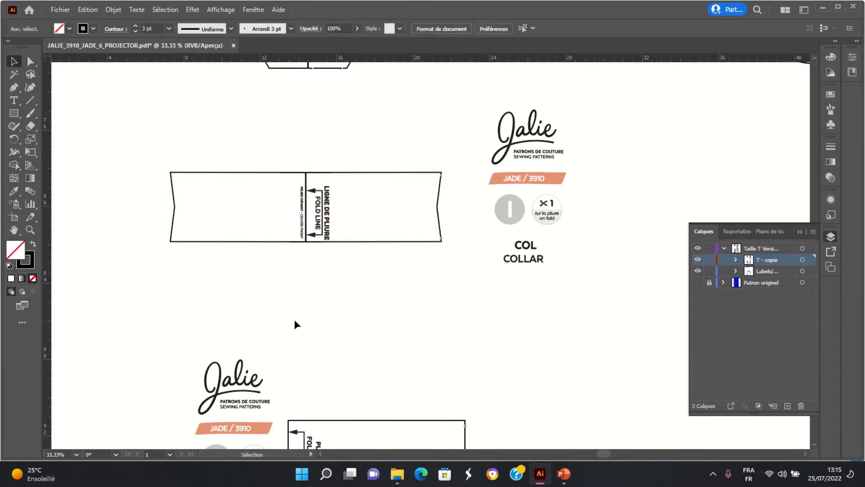
- Move the piece J (Bande de cuisse) label block to the right of its outline
scroll(300, 317, "down", 5)
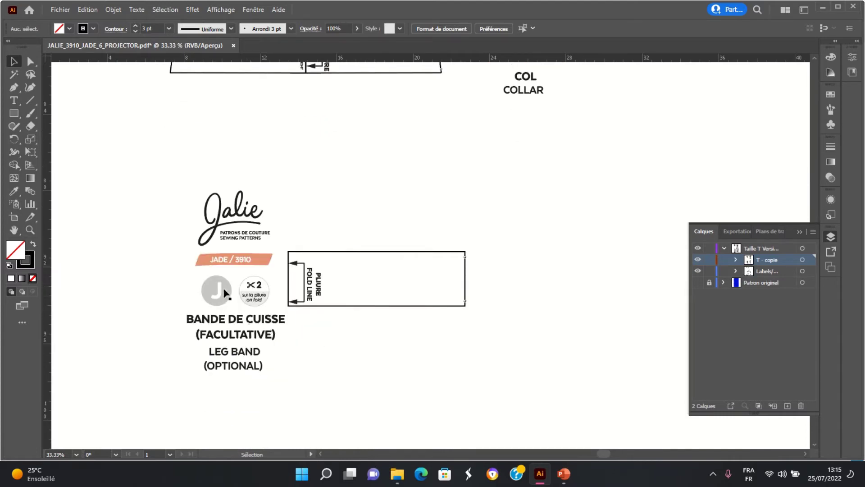
left_click_drag(224, 292, 560, 285)
left_click(455, 256)
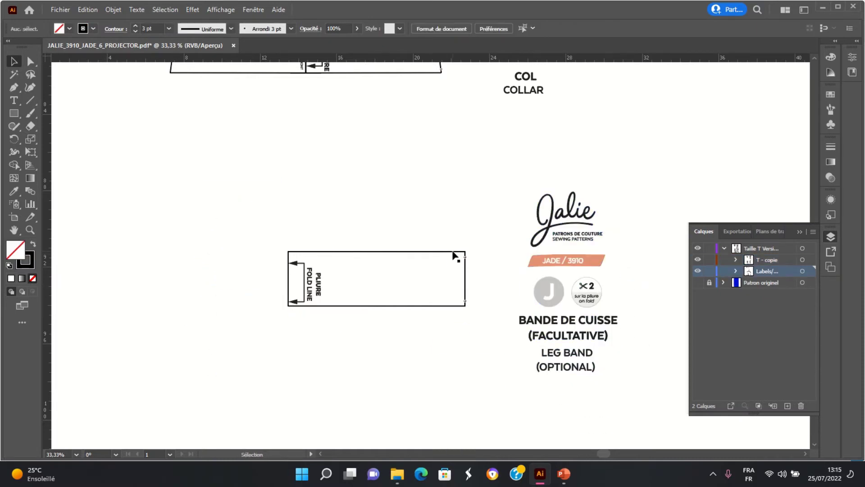
- Make a mirrored copy of the piece J leg band outline across the vertical axis and place it left of the fold line
left_click(352, 305)
right_click(354, 309)
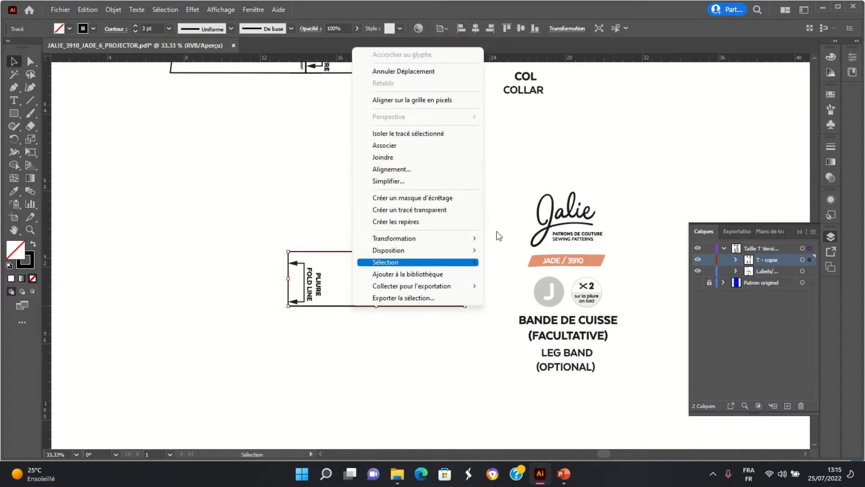
mouse_move(472, 239)
left_click(521, 280)
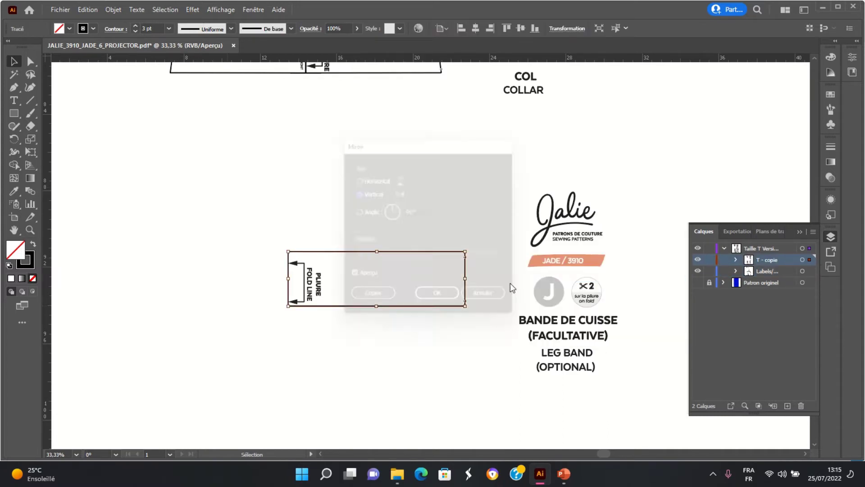
left_click(363, 302)
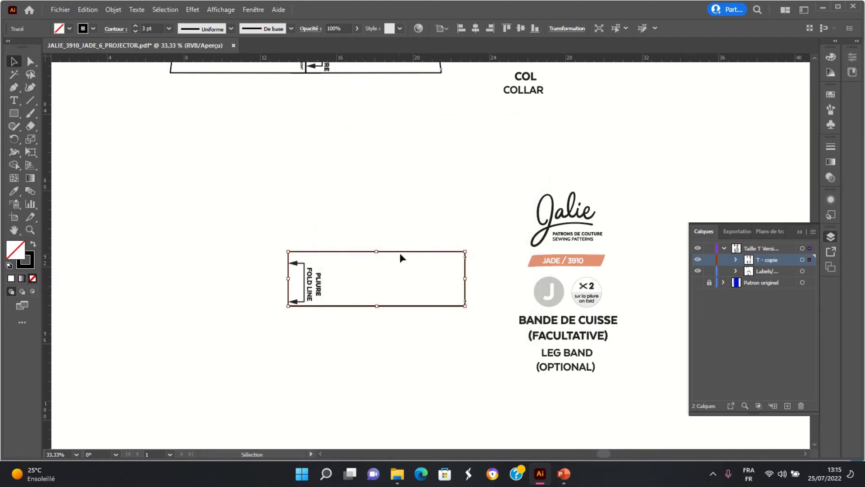
left_click_drag(400, 251, 223, 255)
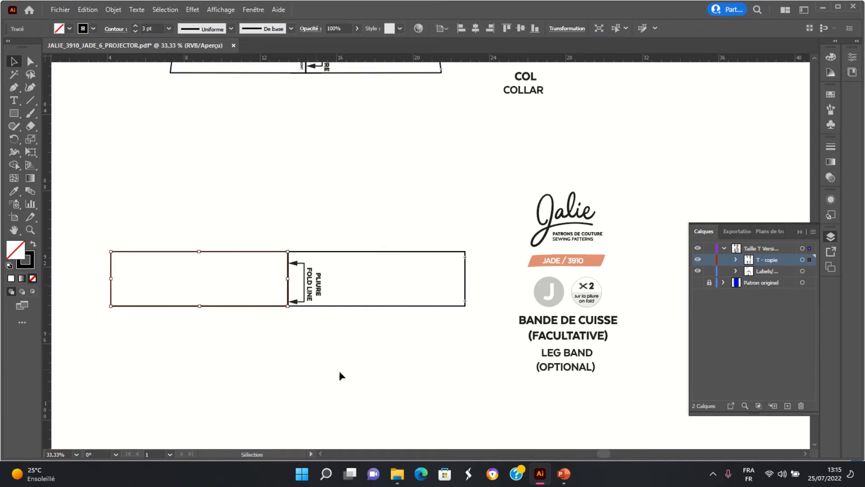
- Nudge the mirrored leg band half so both halves meet exactly along the fold line
left_click(367, 388)
scroll(368, 383, "up", 1)
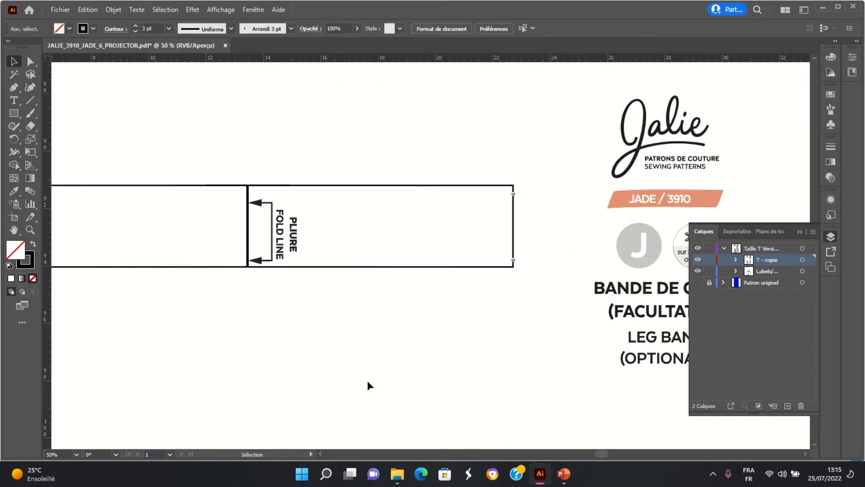
left_click_drag(179, 189, 180, 190)
left_click(244, 288)
- Group both halves of piece J with their fold line marking
scroll(250, 299, "down", 1)
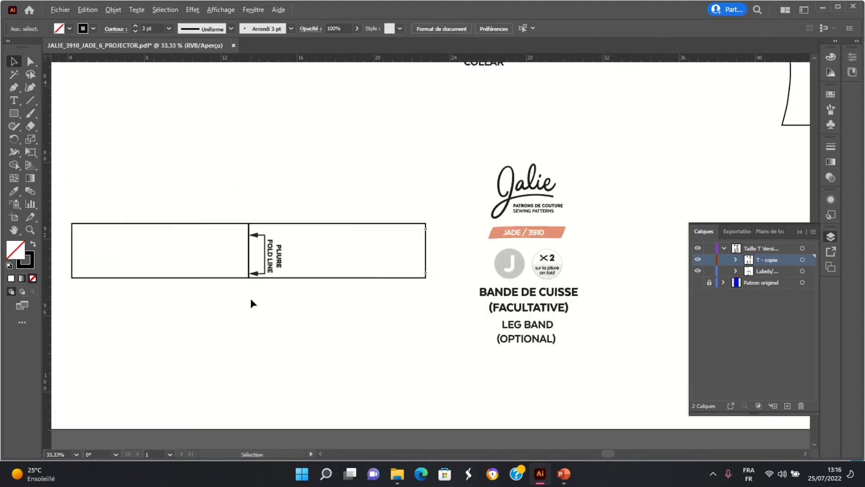
scroll(250, 299, "down", 1)
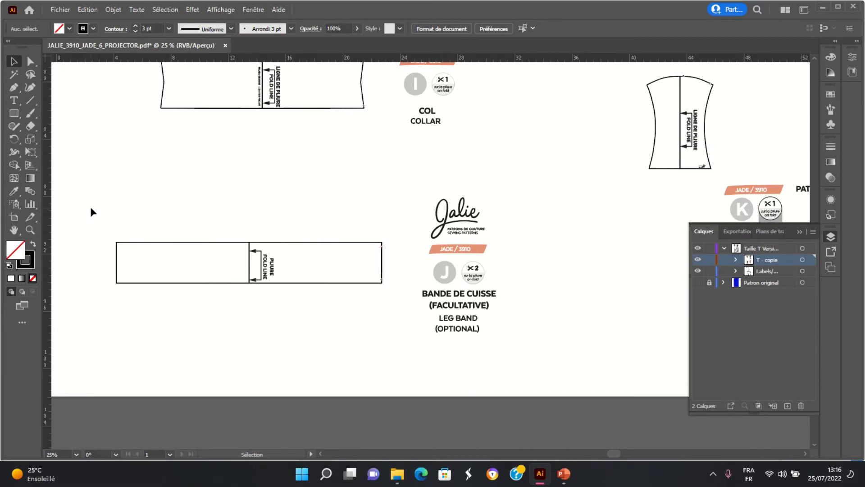
left_click_drag(90, 206, 405, 320)
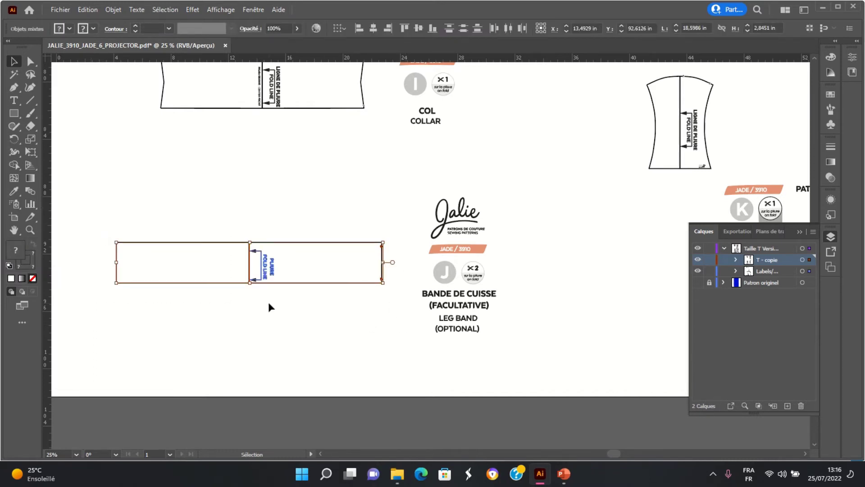
left_click(306, 324)
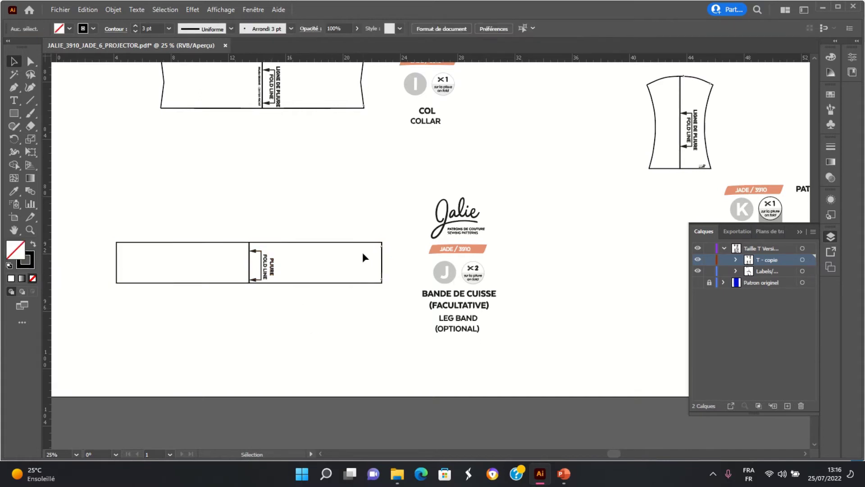
left_click(365, 283)
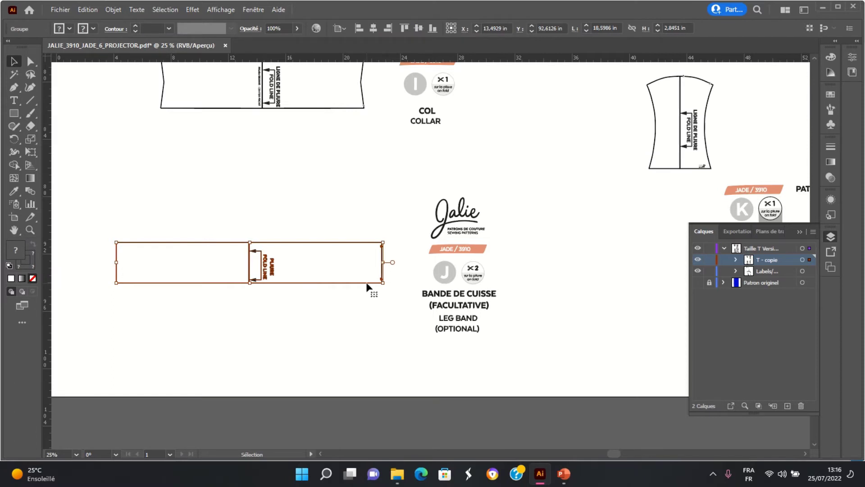
- Duplicate the grouped piece J leg band directly below the original
key("alt")
left_click_drag(366, 283, 364, 348)
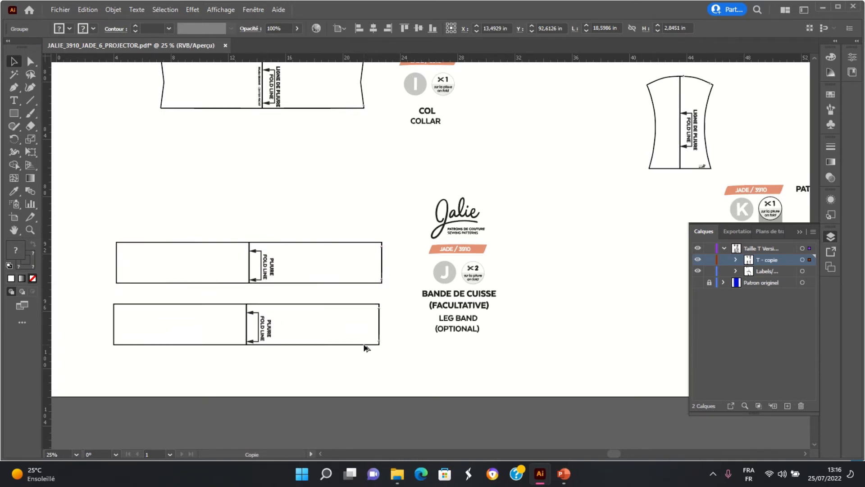
left_click_drag(366, 347, 366, 347)
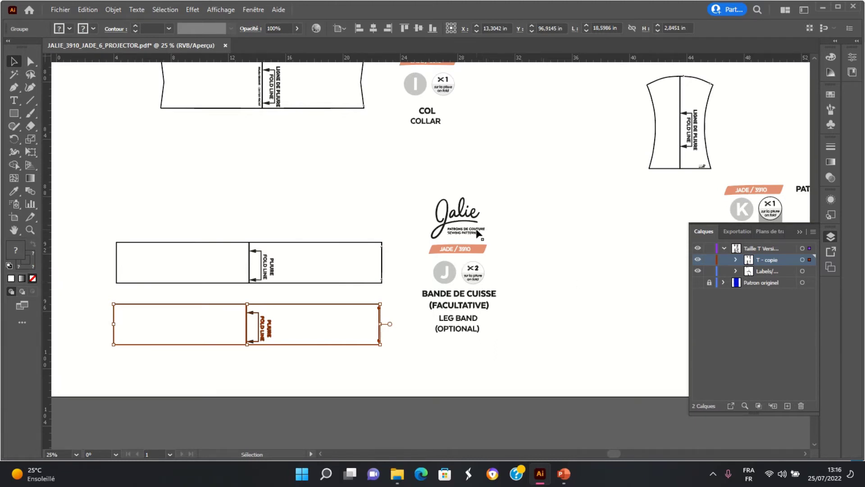
scroll(530, 249, "down", 2)
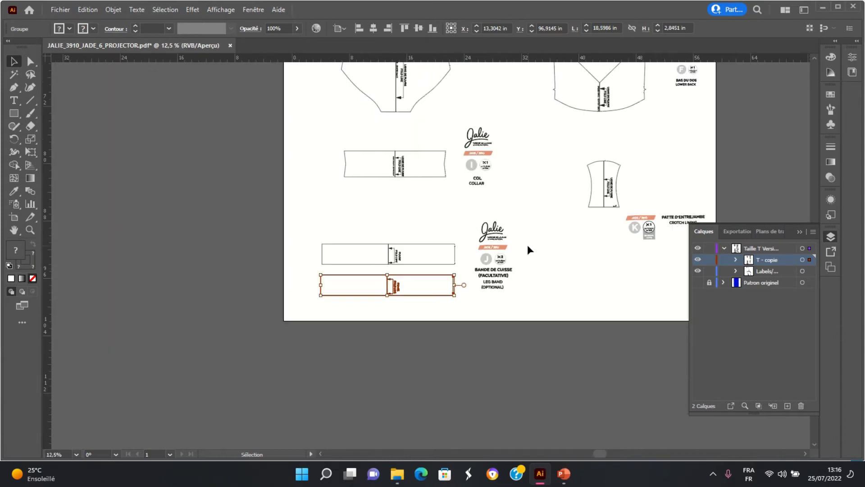
scroll(527, 245, "down", 1)
scroll(575, 274, "up", 3)
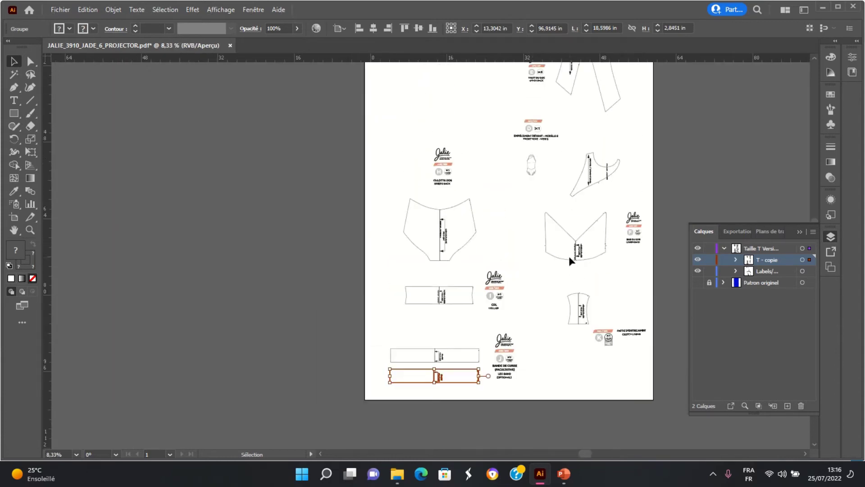
scroll(572, 257, "up", 4)
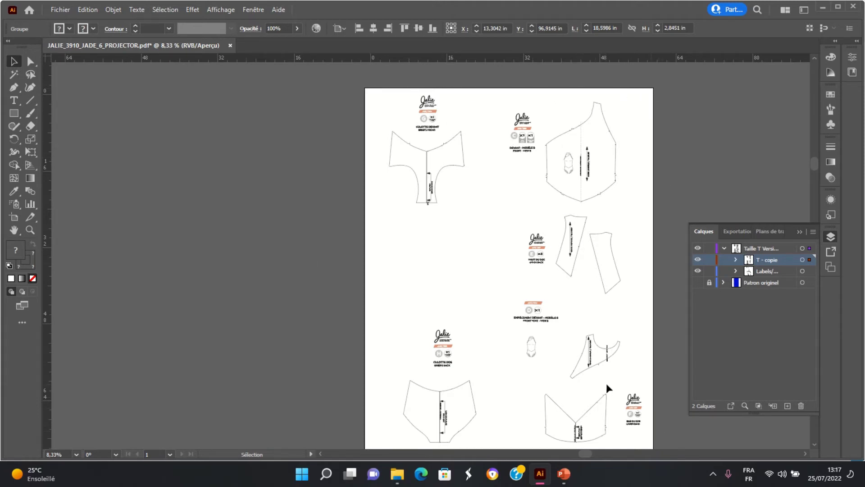
- Set the width of artboard Plan de travail 2 to 150 cm
left_click(768, 231)
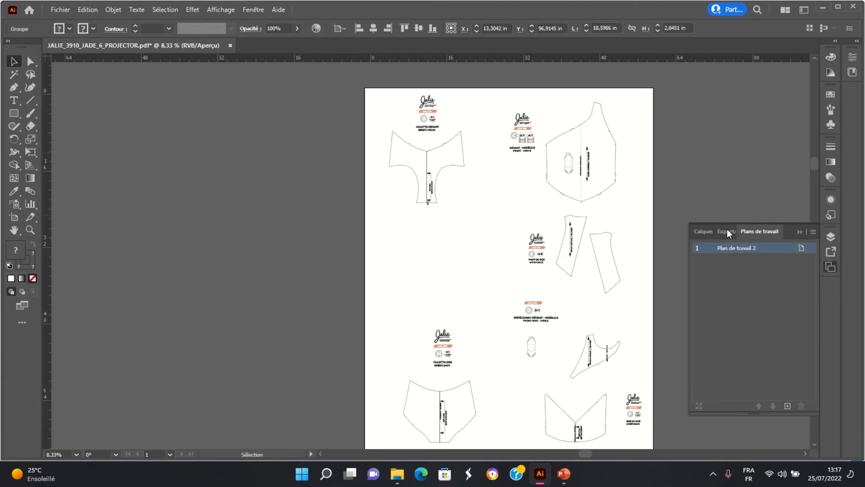
left_click(801, 248)
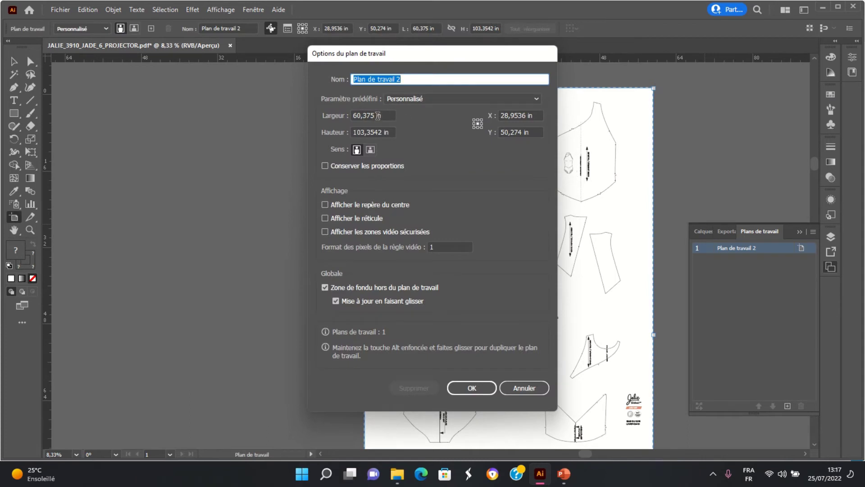
left_click(386, 116)
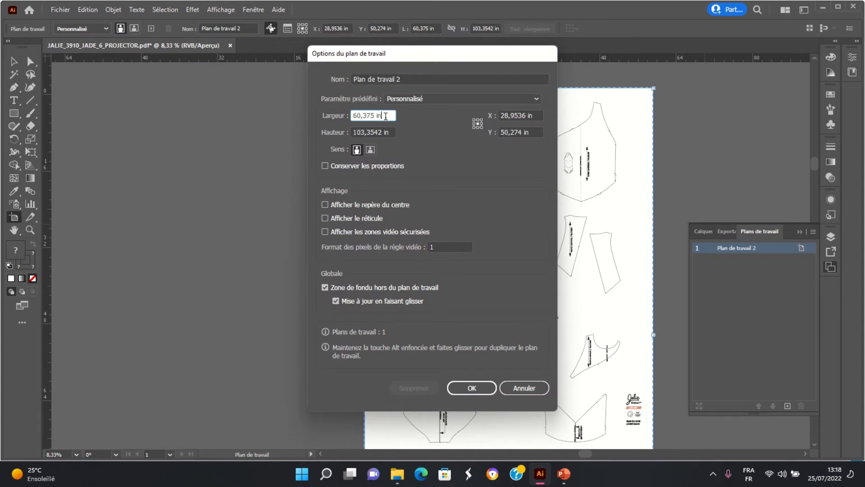
left_click_drag(385, 116, 345, 117)
type("150cm")
key("Return")
key("Escape")
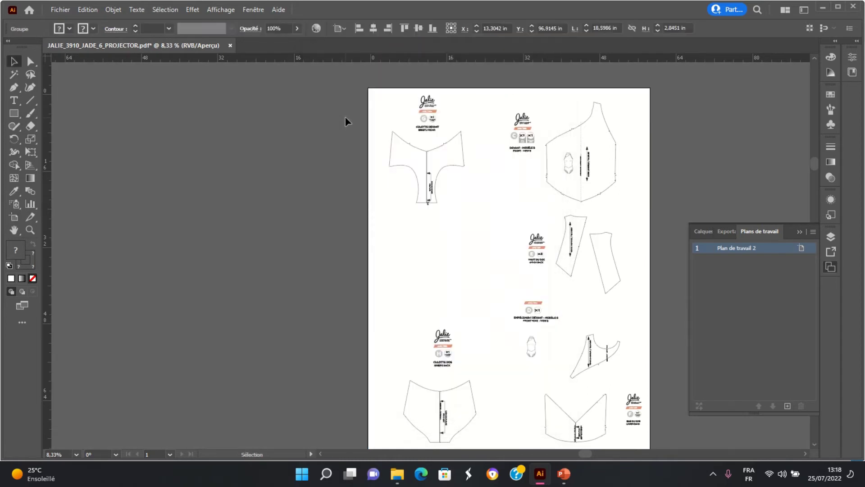
- Resize artboard Plan de travail 2 to 200 cm wide and 200 cm high
left_click(801, 249)
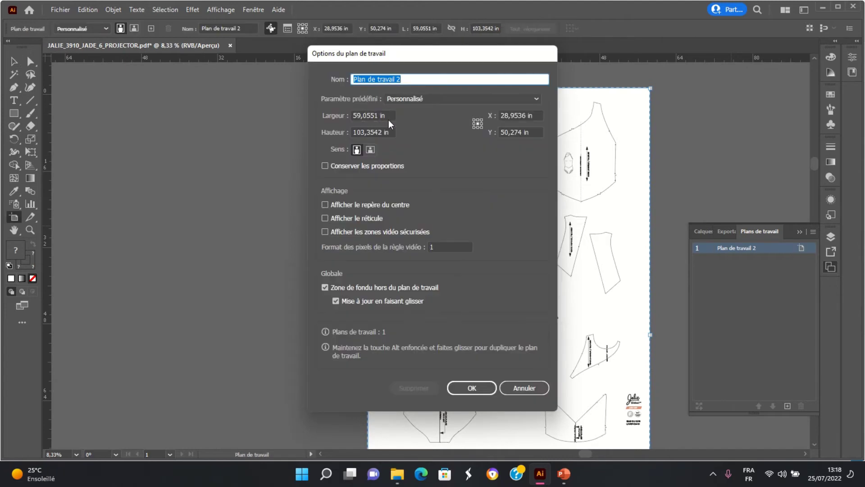
left_click_drag(388, 118, 342, 112)
type("200")
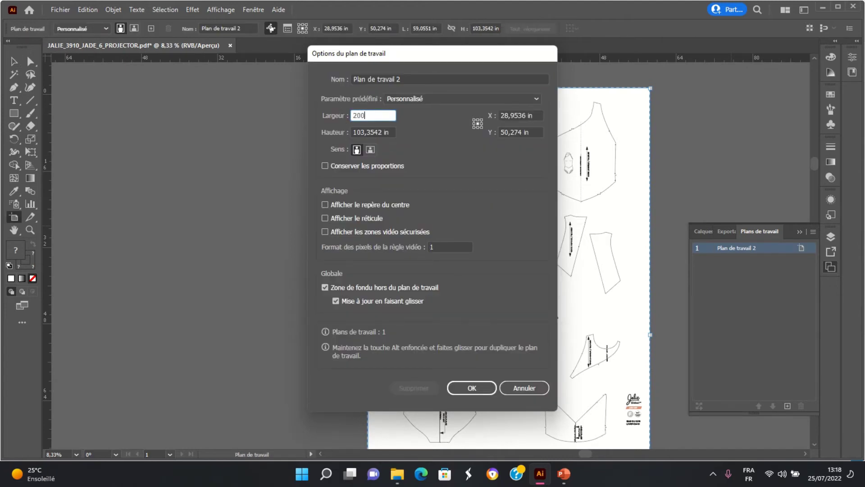
type("cm")
double_click(365, 131)
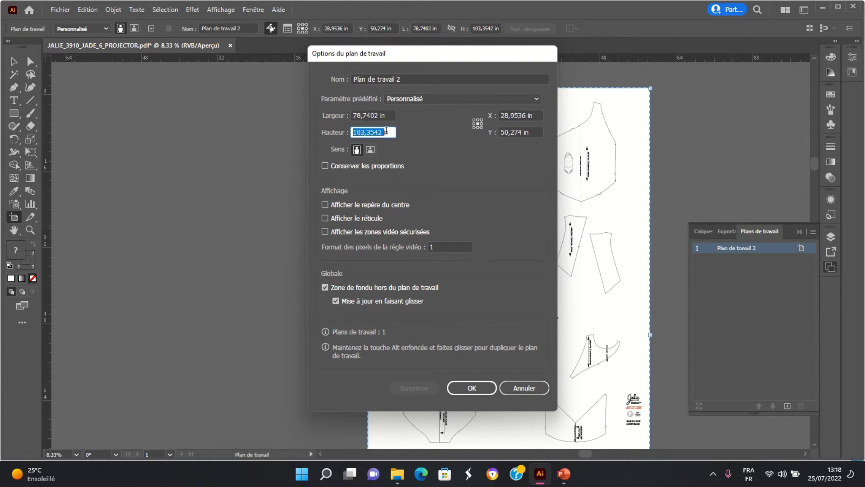
left_click_drag(386, 130, 328, 123)
type("200cm")
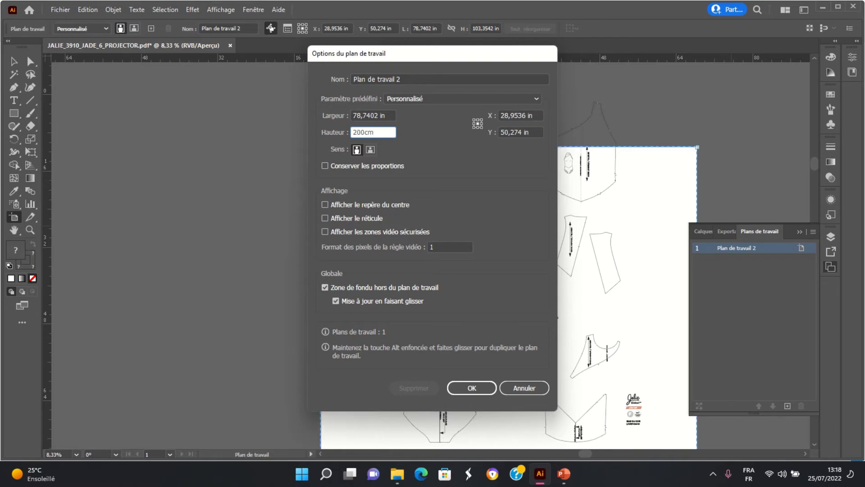
key("Return")
key("Escape")
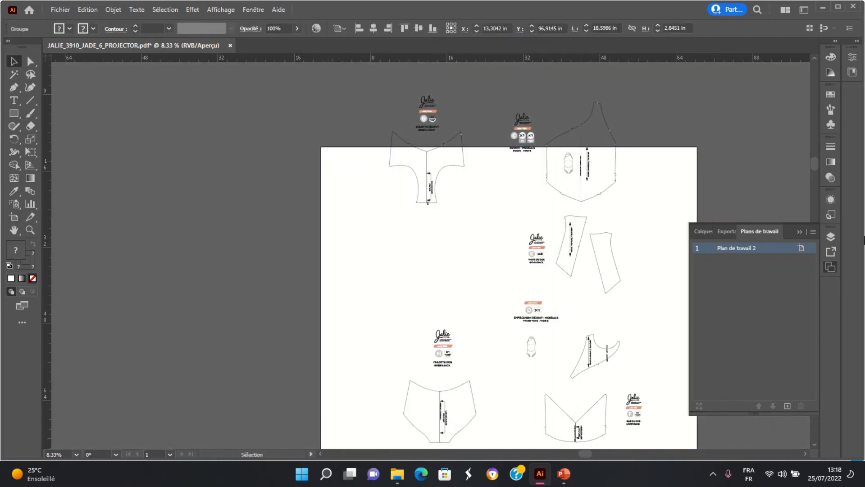
- Try to select every pattern piece and label across the full height of the layout
scroll(604, 242, "down", 4)
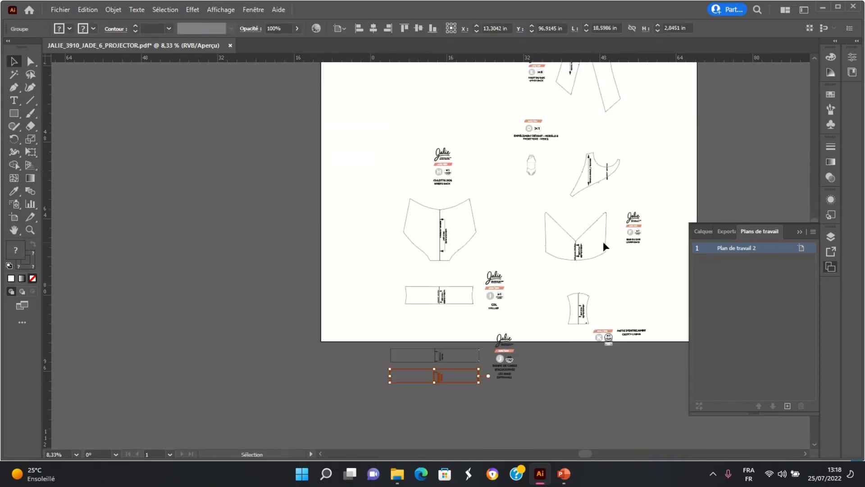
scroll(603, 245, "up", 2)
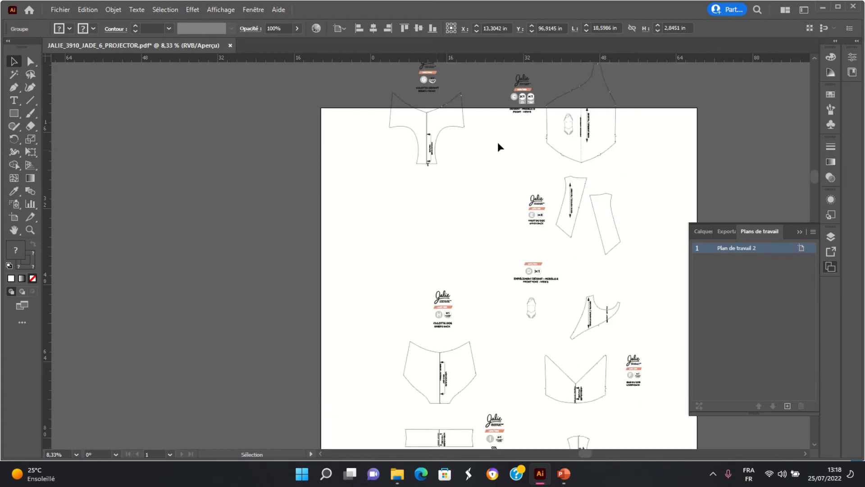
scroll(514, 198, "up", 1)
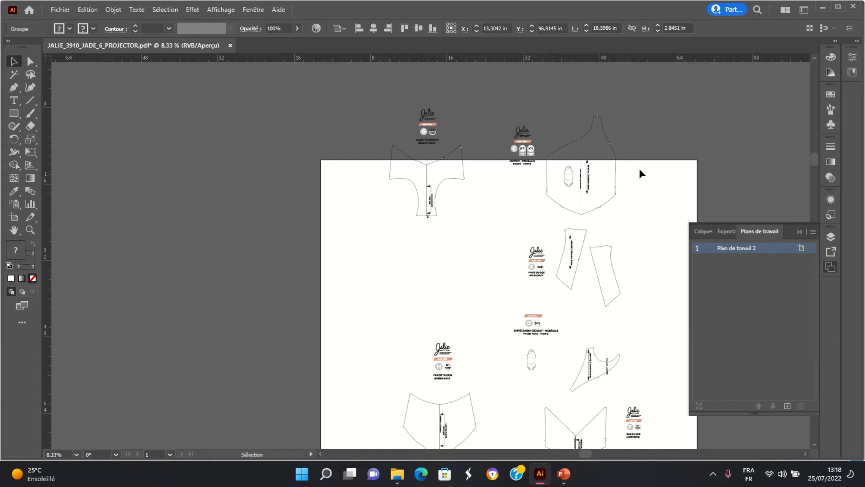
left_click(801, 231)
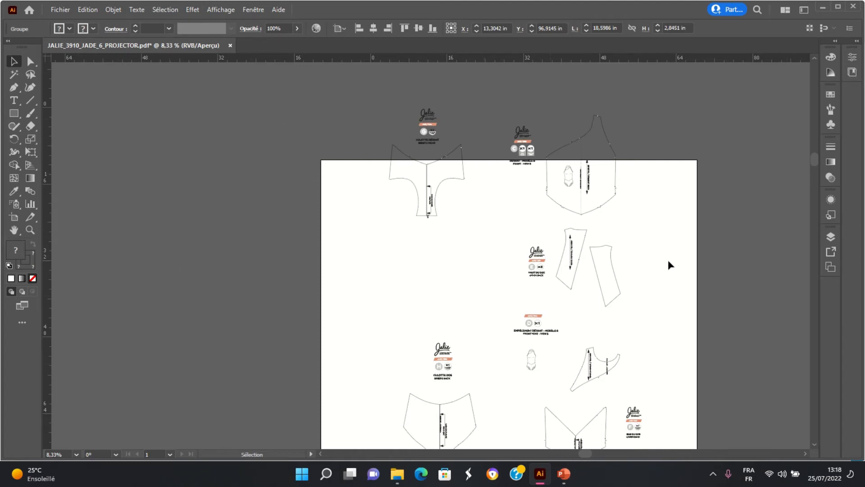
scroll(658, 242, "up", 1)
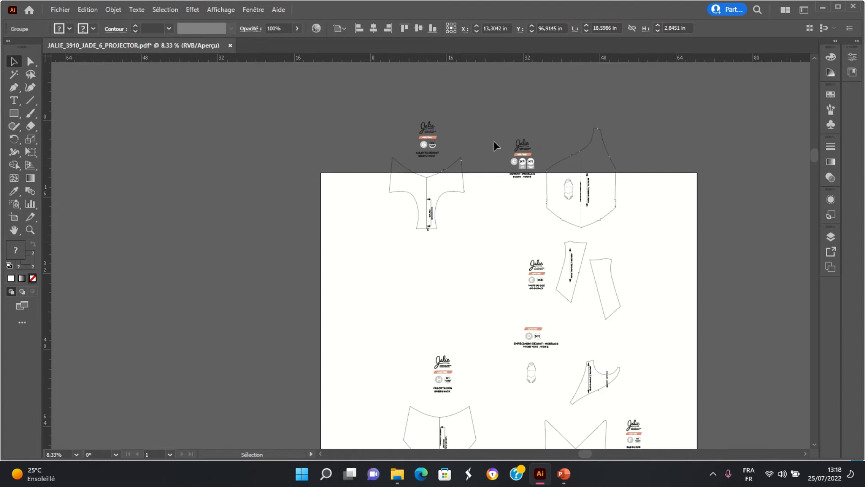
left_click_drag(358, 96, 677, 424)
scroll(628, 333, "down", 15)
scroll(593, 340, "up", 6)
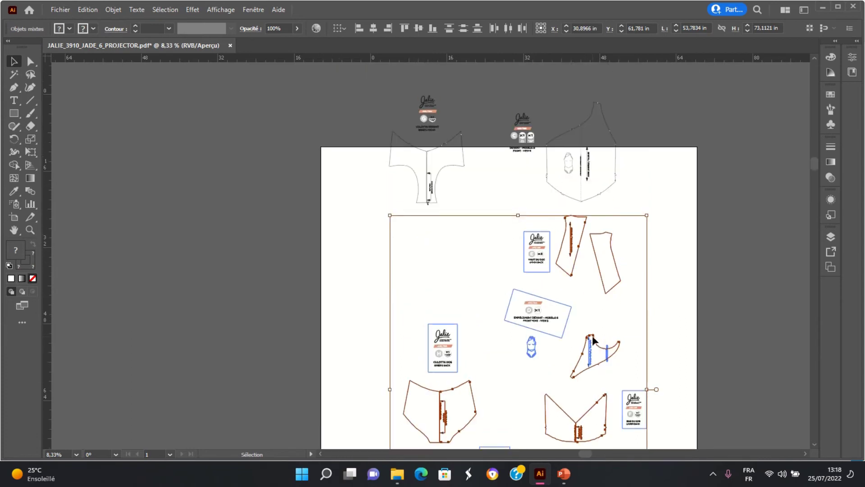
left_click(674, 218)
scroll(506, 168, "up", 4)
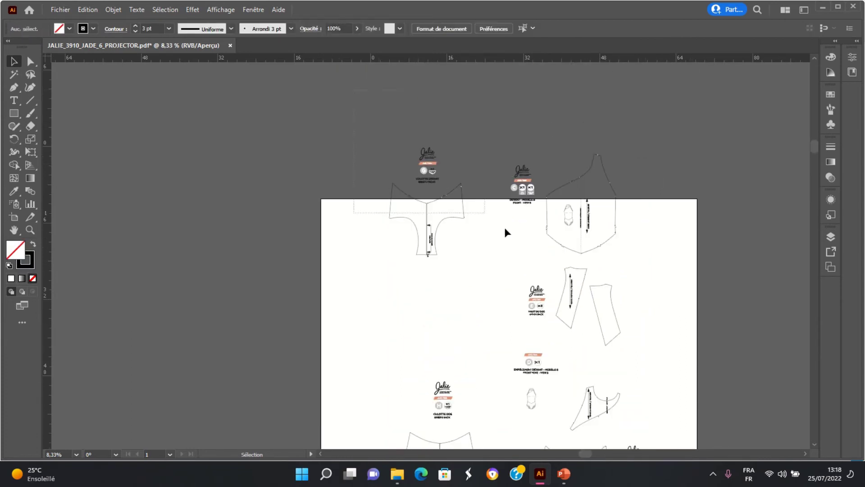
scroll(627, 348, "down", 16)
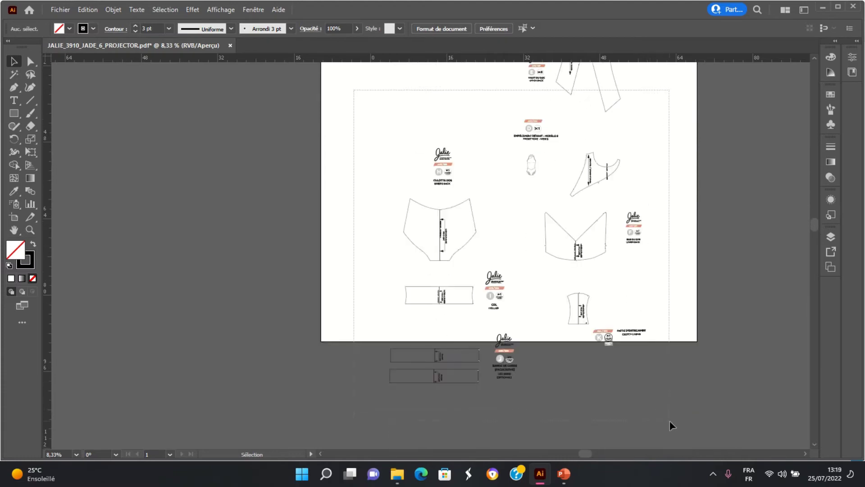
key("ctrl+a")
scroll(678, 376, "up", 10)
scroll(680, 375, "up", 17)
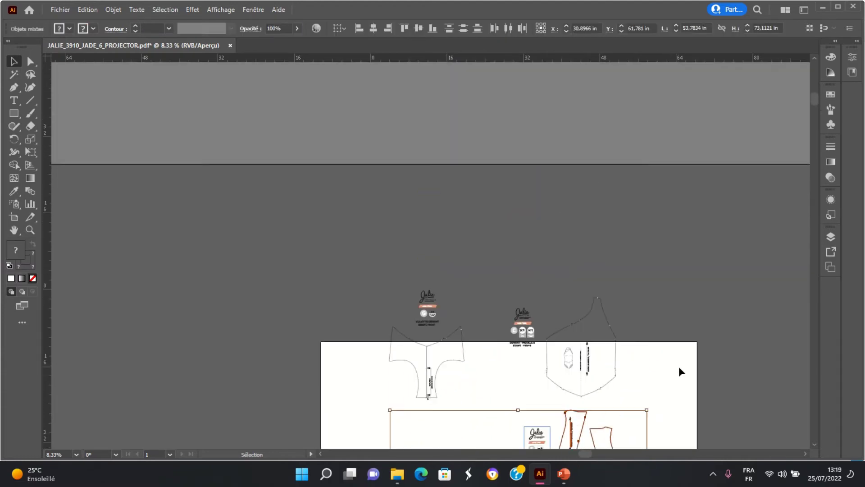
scroll(668, 347, "down", 20)
scroll(668, 320, "down", 8)
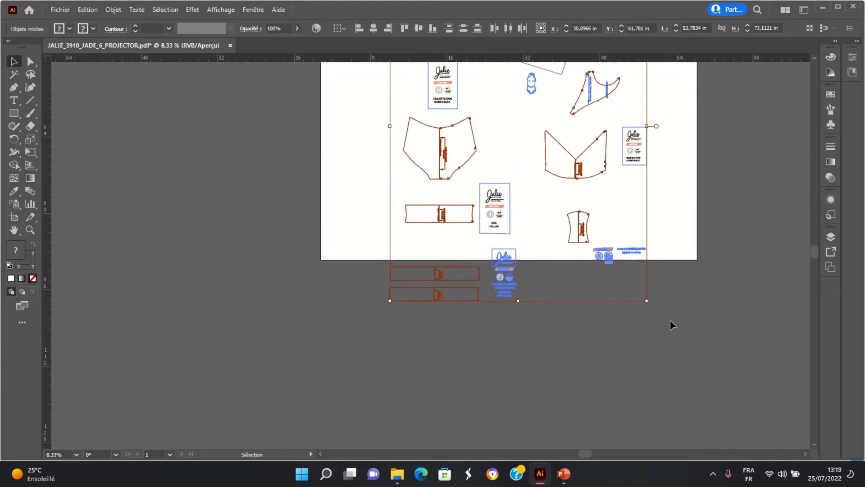
scroll(693, 253, "up", 1)
left_click(543, 250)
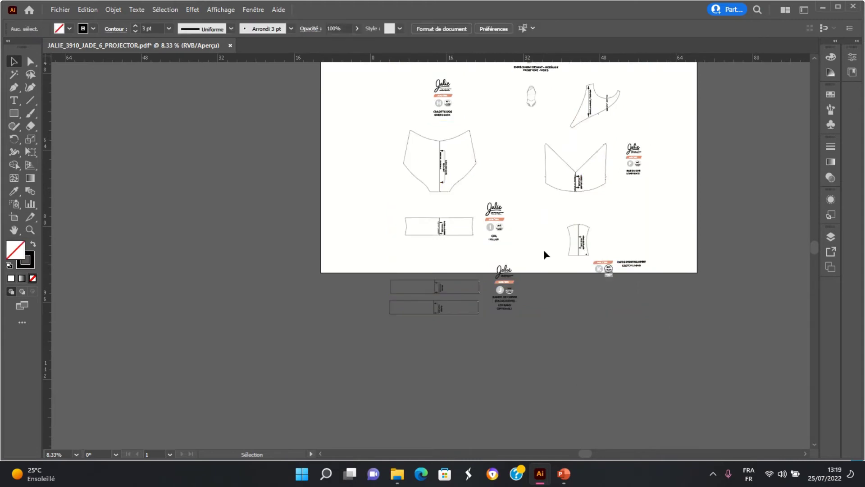
- Set the height of artboard Plan de travail 2 to 300 cm
left_click(830, 236)
left_click(772, 232)
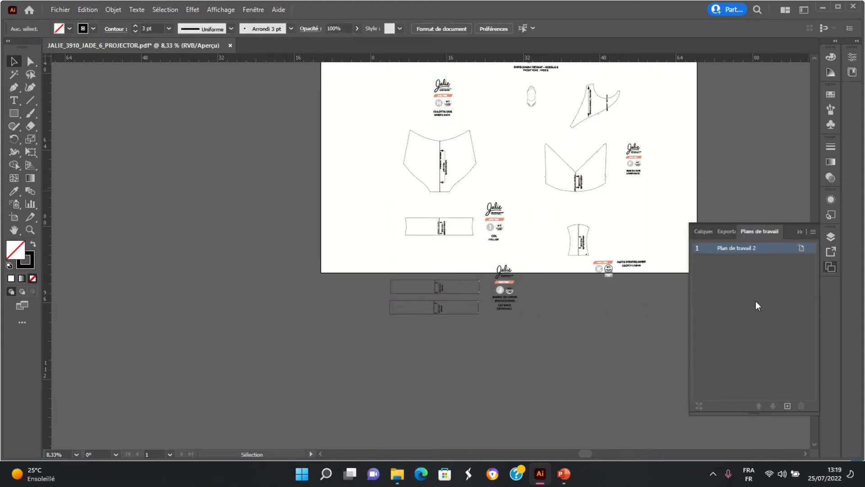
left_click(801, 247)
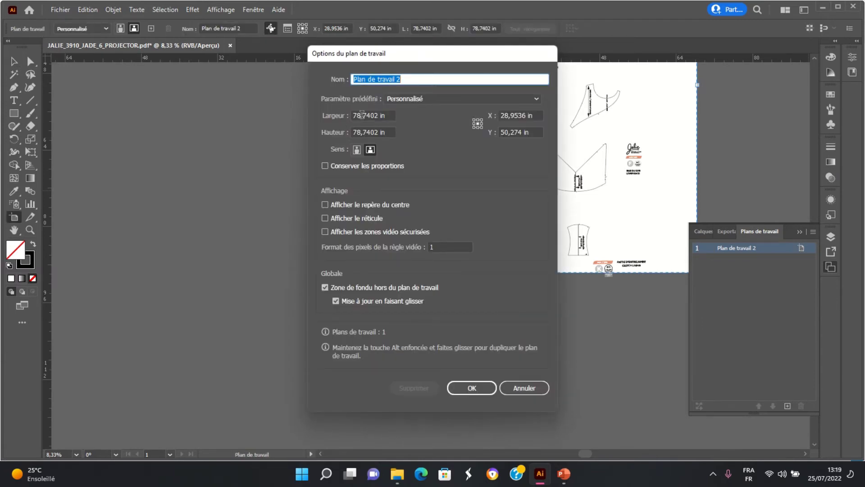
double_click(366, 132)
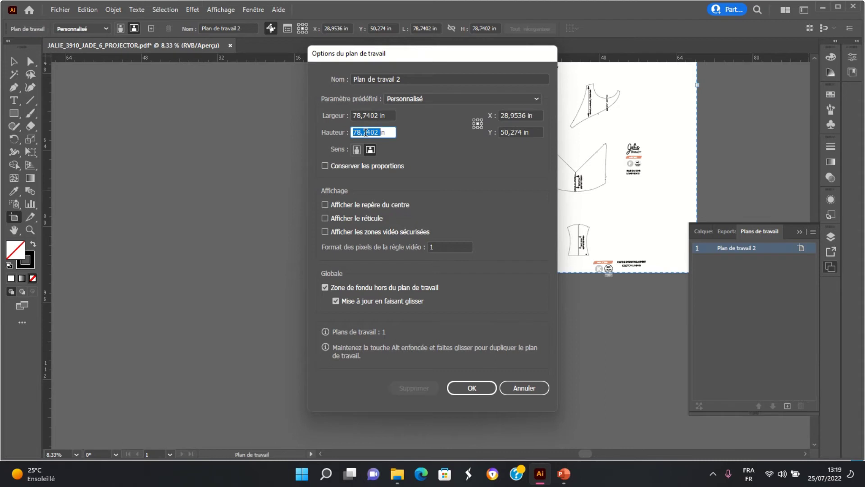
type("300")
key("BackSpace")
key("BackSpace")
key("Return")
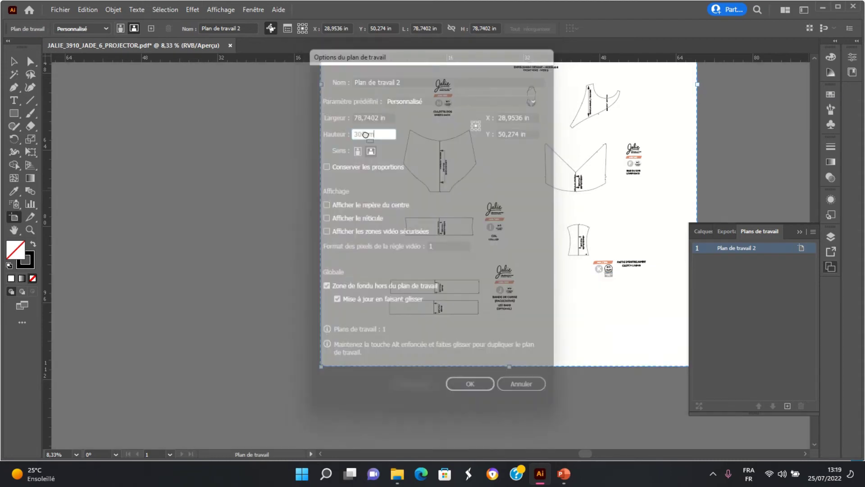
scroll(544, 225, "up", 6)
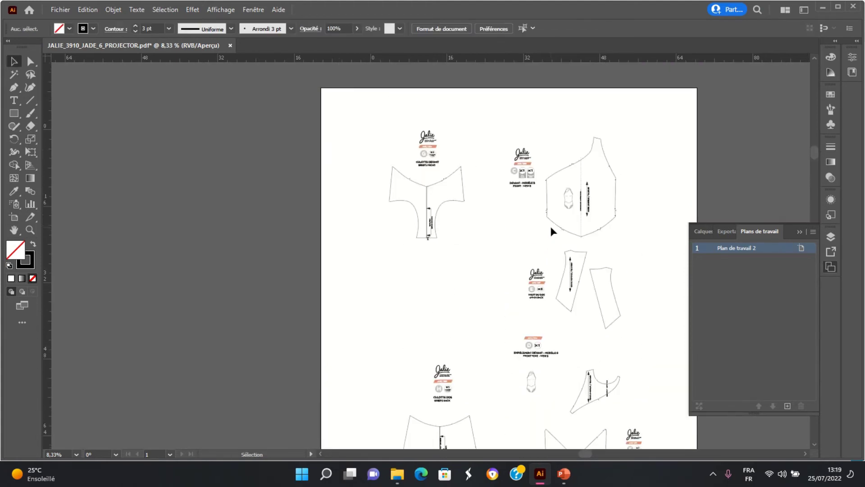
- Try to select all pieces and labels from the briefs front down to the leg bands, and clear the selection
left_click(799, 232)
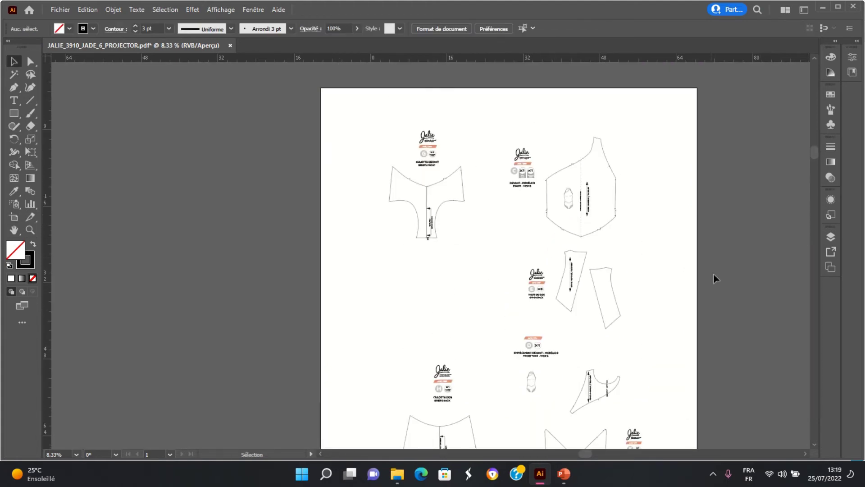
key("space")
left_click_drag(630, 338, 559, 321)
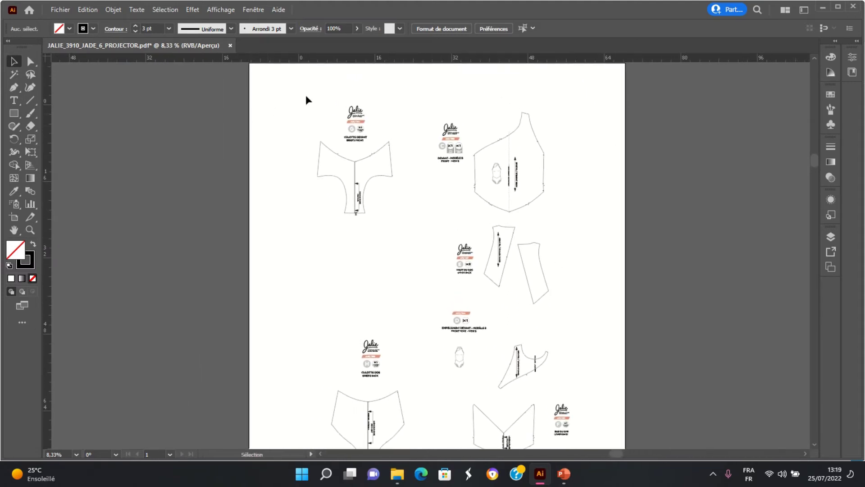
left_click_drag(295, 80, 620, 447)
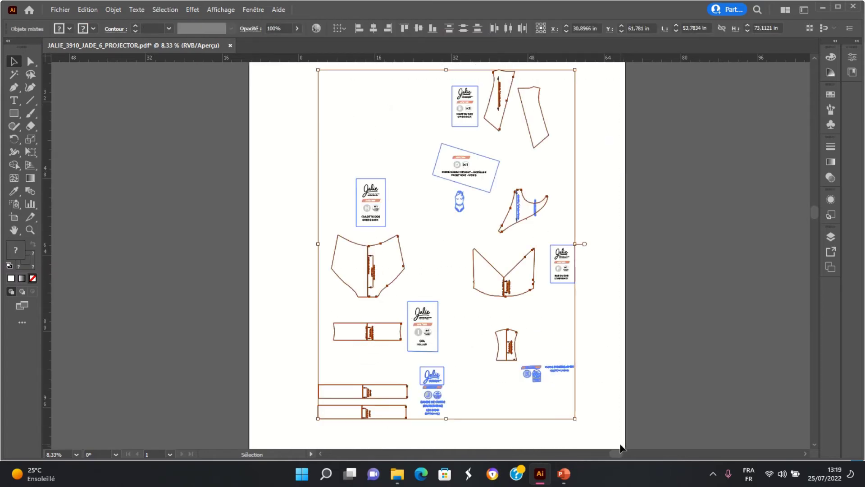
scroll(581, 383, "up", 5)
scroll(584, 377, "up", 3)
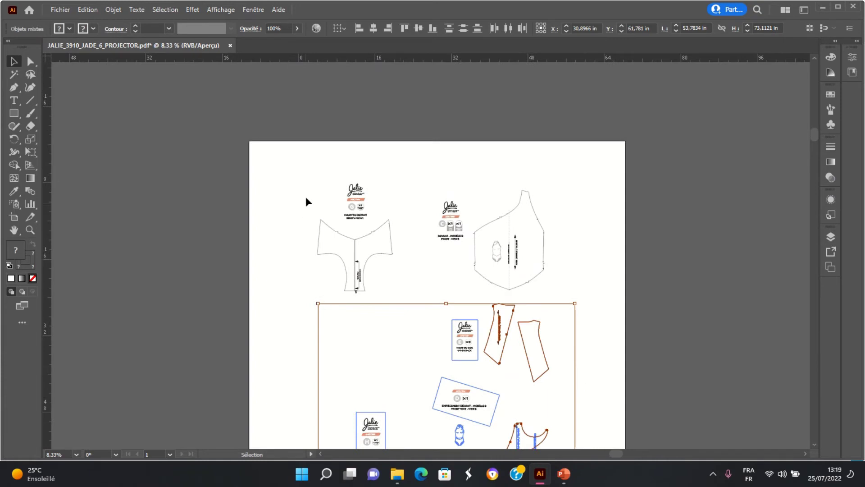
left_click_drag(295, 159, 568, 294)
left_click(586, 293)
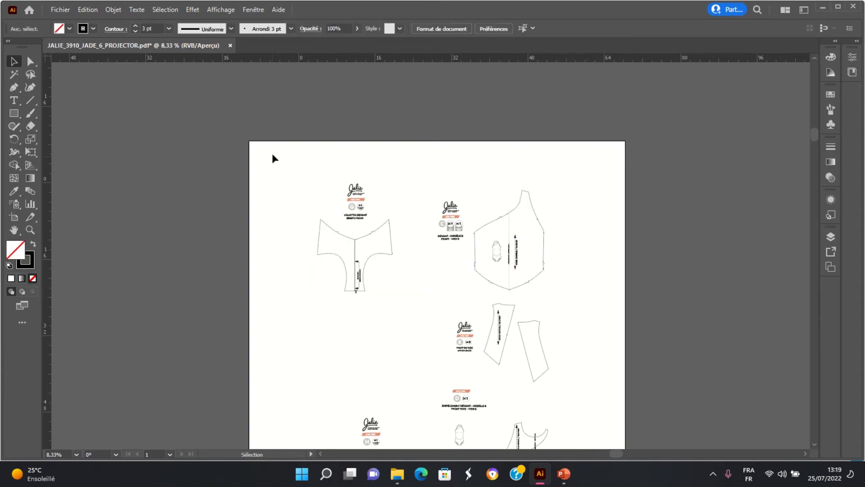
- Select the lower pattern pieces and labels, from the briefs back down to both leg bands
scroll(563, 378, "down", 12)
left_click_drag(276, 145, 596, 376)
scroll(597, 376, "up", 8)
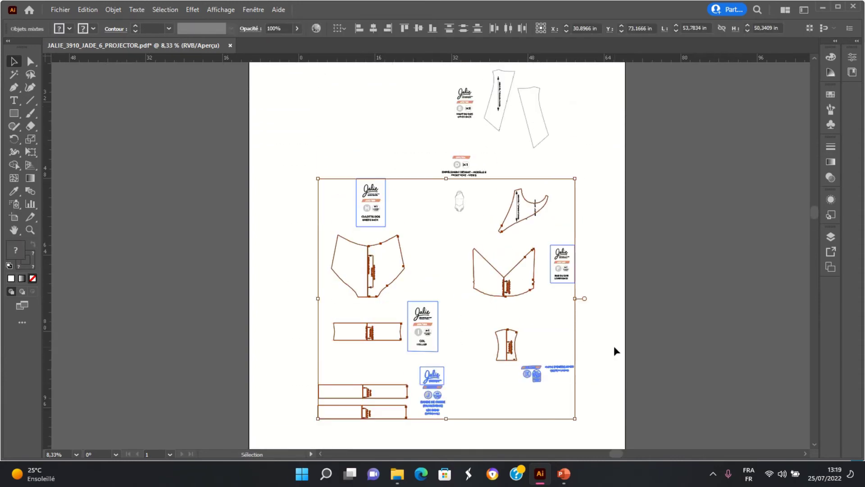
scroll(615, 343, "up", 5)
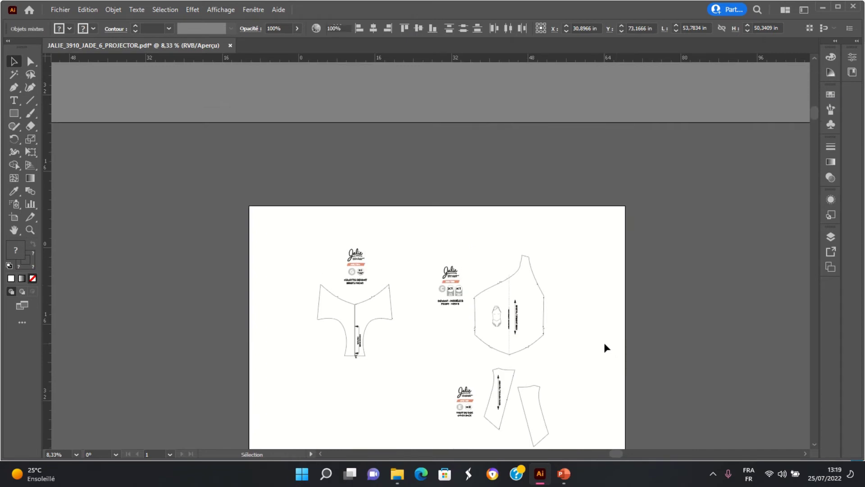
left_click(604, 343)
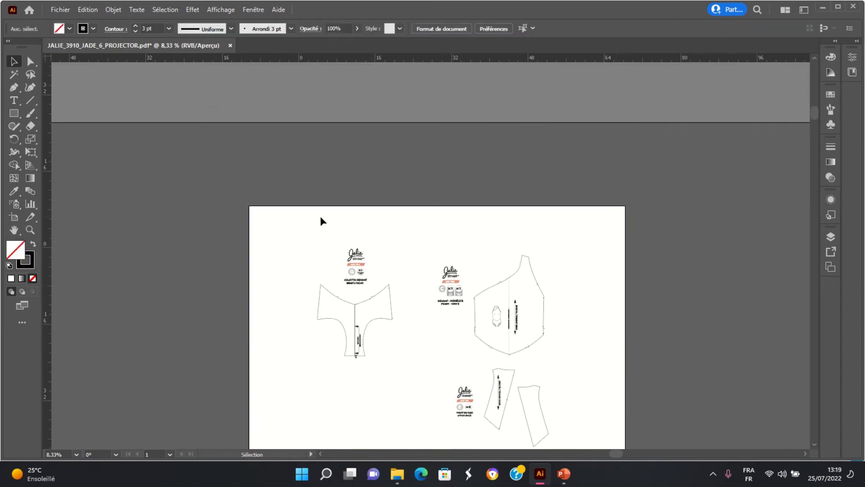
left_click_drag(277, 212, 604, 433)
scroll(555, 374, "down", 2)
scroll(583, 390, "down", 5)
scroll(595, 405, "down", 4)
scroll(618, 386, "up", 3)
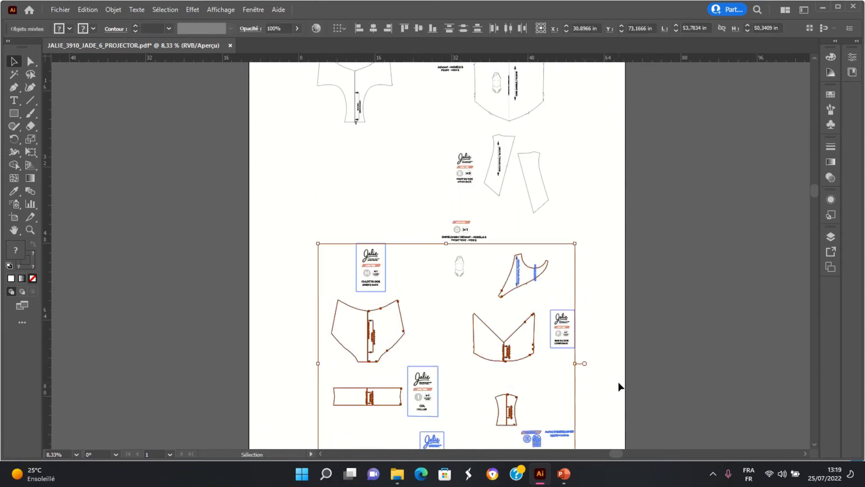
scroll(649, 316, "down", 4)
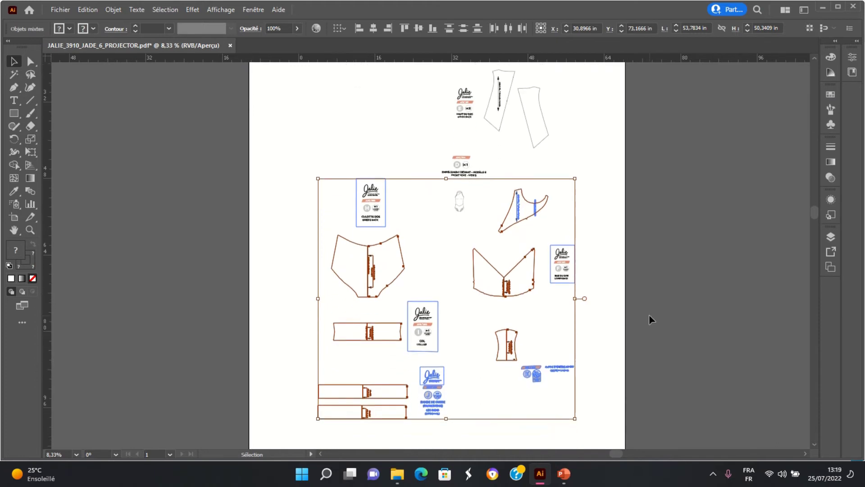
left_click(605, 309)
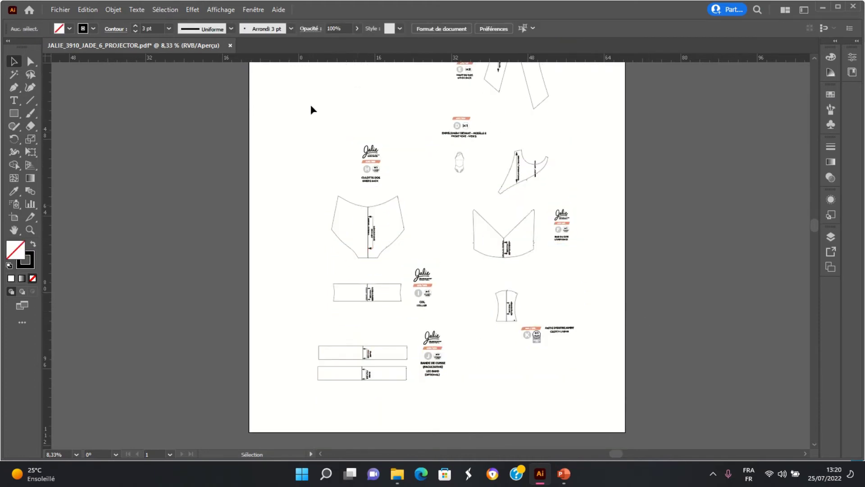
left_click_drag(298, 106, 616, 395)
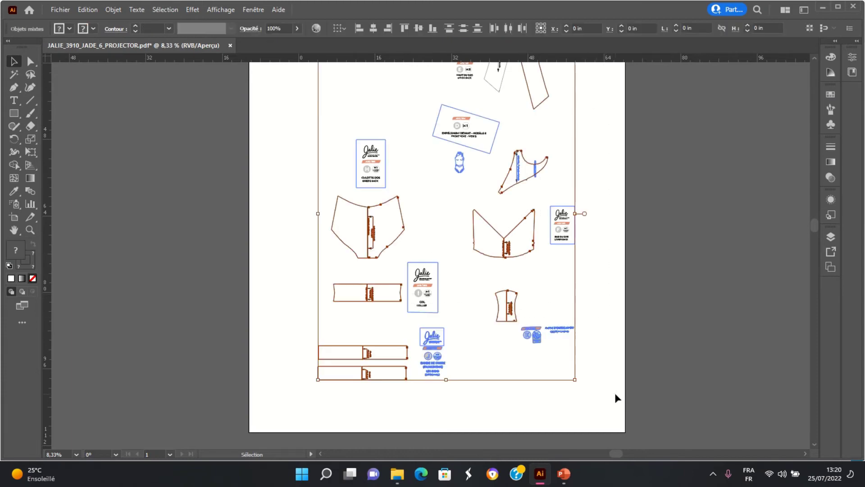
scroll(615, 392, "up", 3)
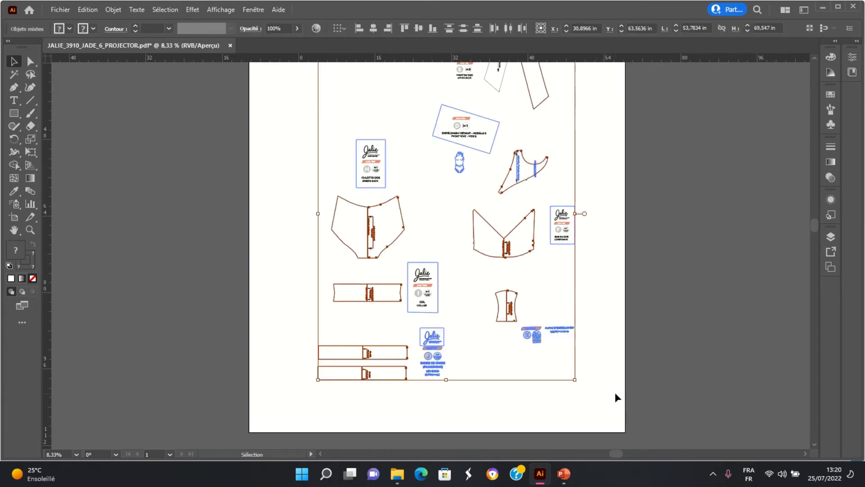
left_click(616, 370)
- Rotate the briefs front piece and its label 90° counter-clockwise, and move them to the artboard's upper-left corner
scroll(613, 349, "up", 6)
left_click_drag(274, 92, 406, 232)
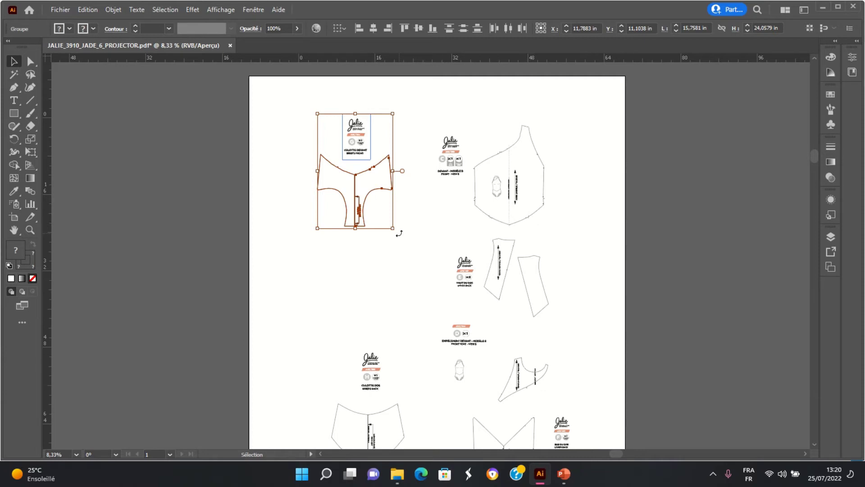
key("shift")
key("ctrl+shift+b")
left_click_drag(407, 215, 409, 200)
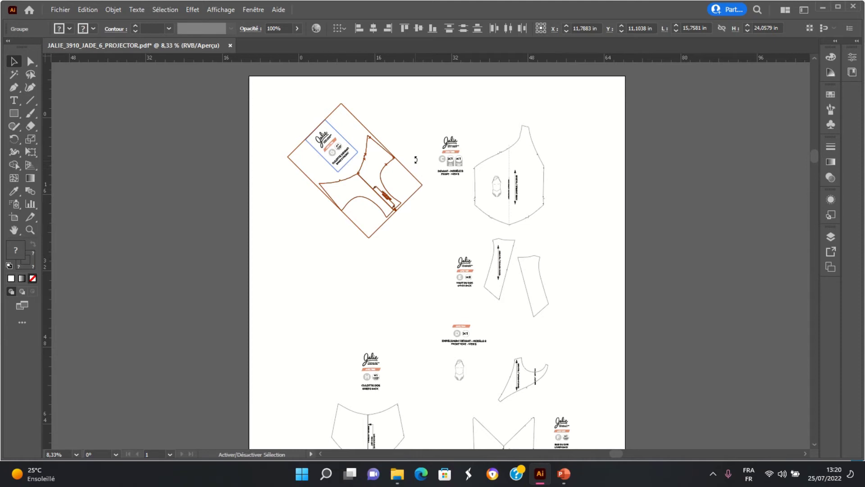
left_click_drag(415, 168, 415, 149)
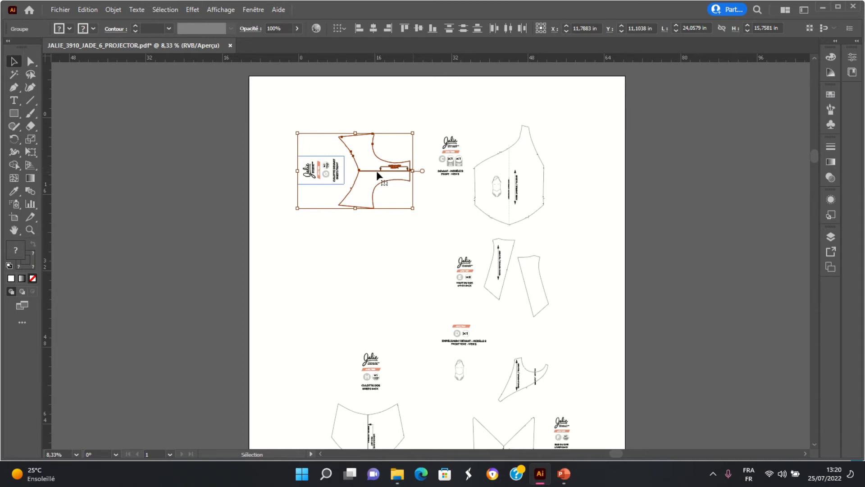
left_click_drag(375, 166, 351, 139)
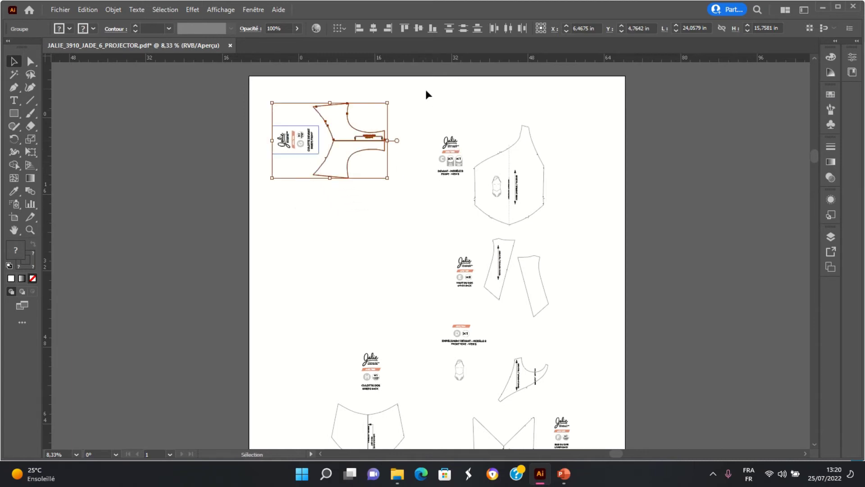
left_click_drag(426, 99, 576, 231)
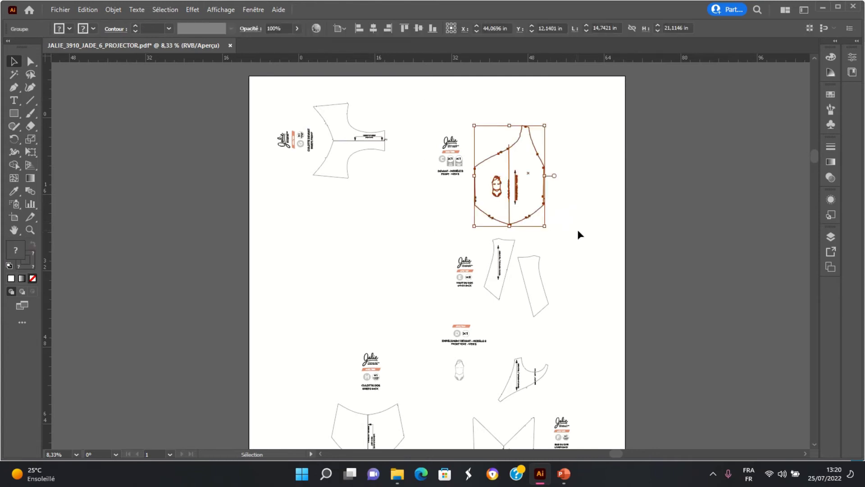
left_click(577, 229)
left_click_drag(418, 109, 566, 226)
left_click(449, 173)
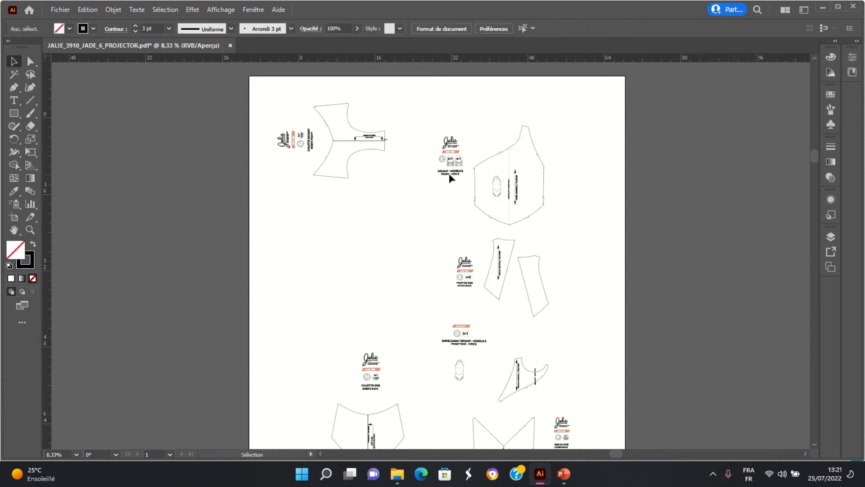
- Rotate the view B front piece by 90°, leaving its label upright
left_click_drag(430, 123, 554, 228)
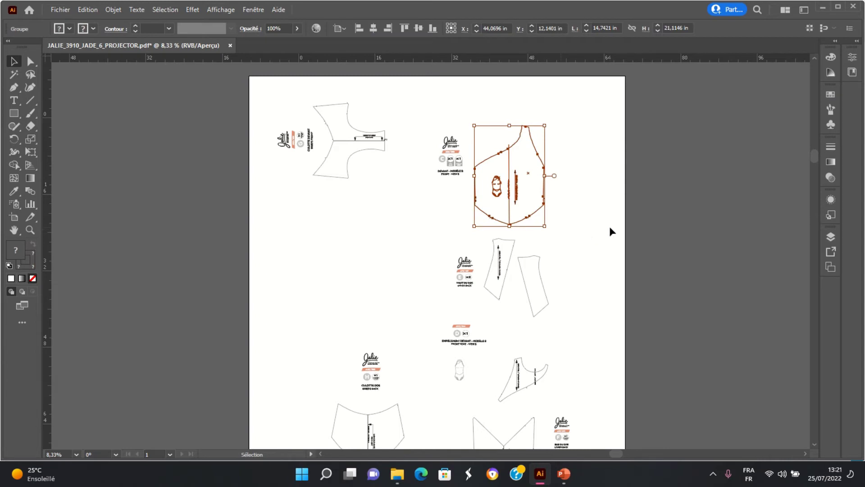
right_click(516, 192)
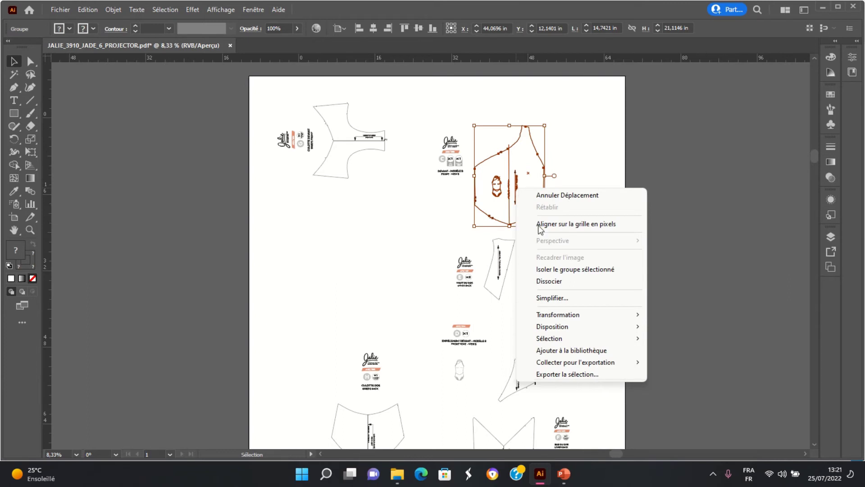
mouse_move(586, 316)
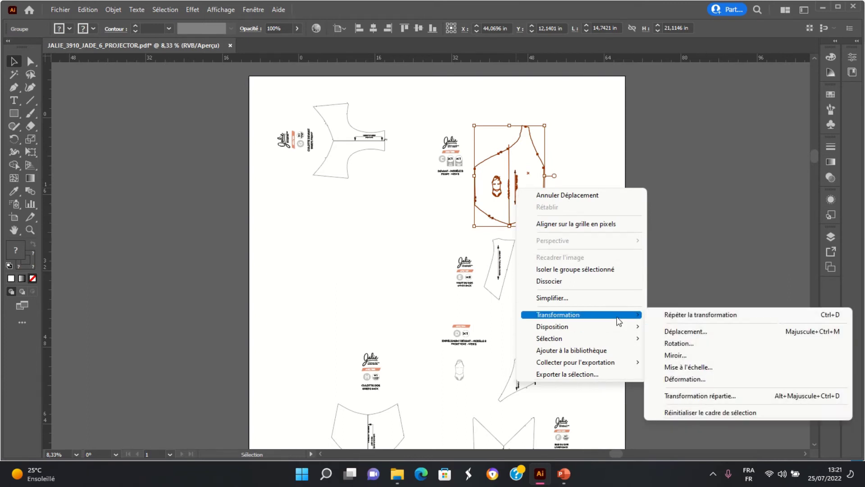
left_click(692, 343)
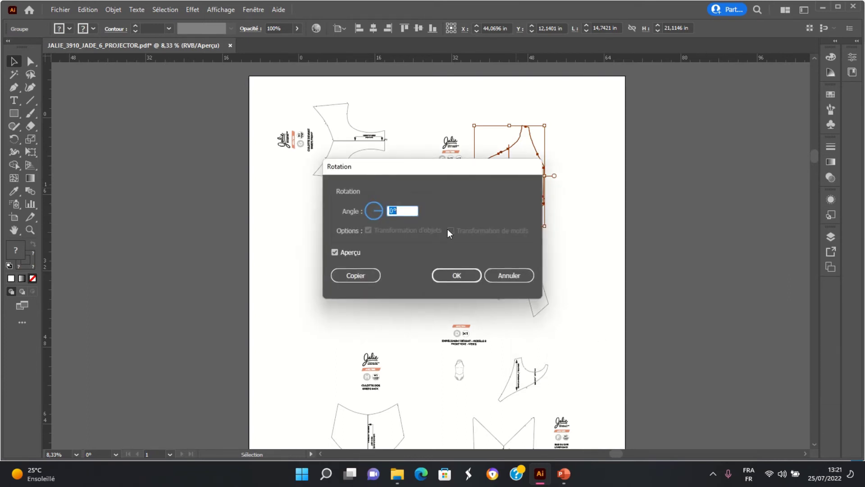
type("90")
left_click(457, 275)
left_click(609, 244)
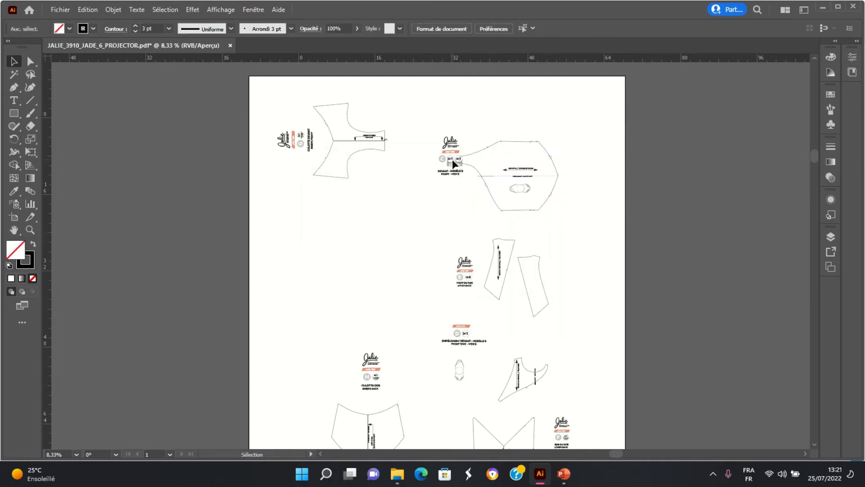
scroll(455, 191, "up", 2)
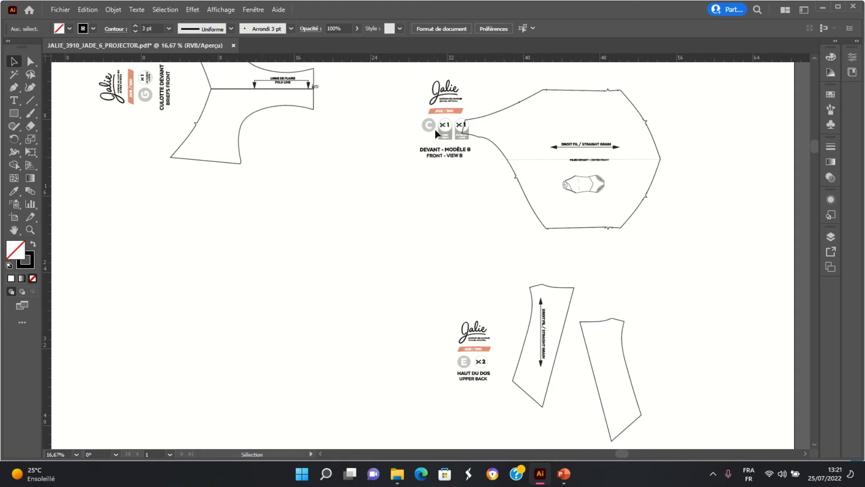
scroll(430, 190, "up", 3)
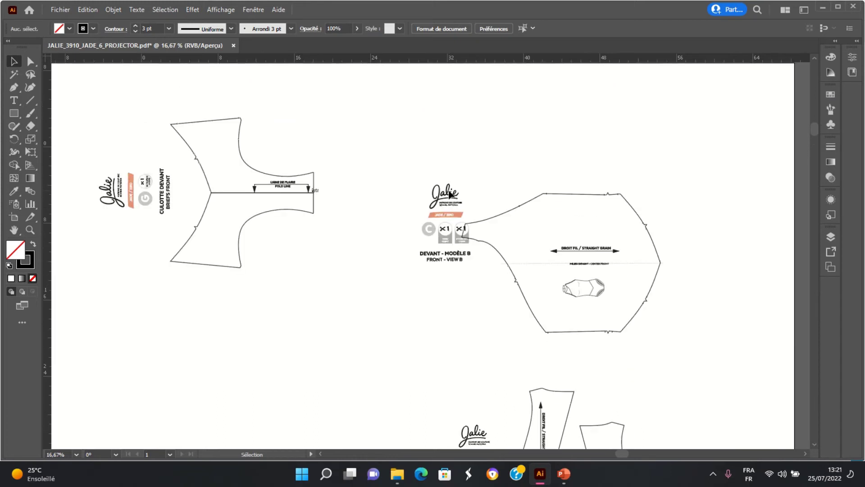
double_click(166, 217)
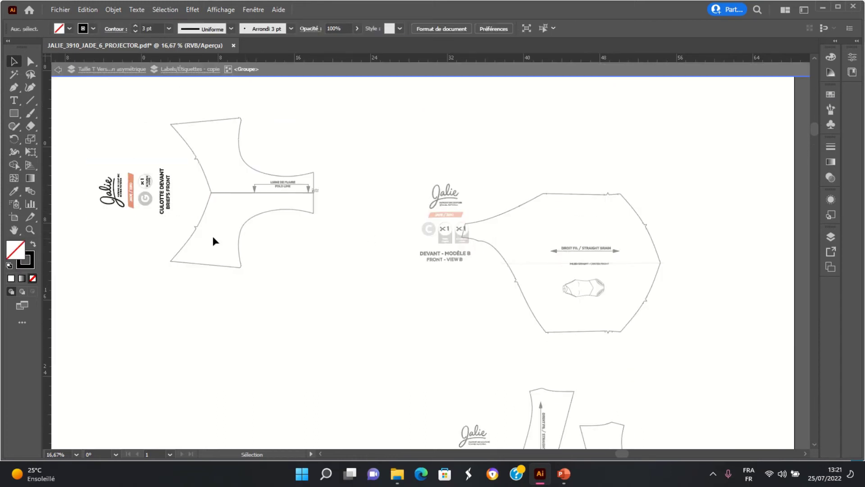
right_click(157, 197)
left_click(239, 220)
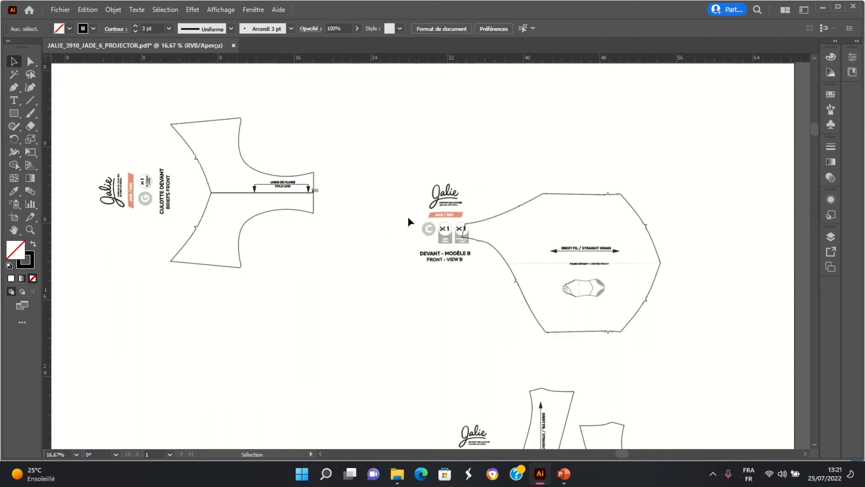
- Move the view B front piece up and to the right until it clears its label, then deselect it
scroll(559, 196, "down", 2)
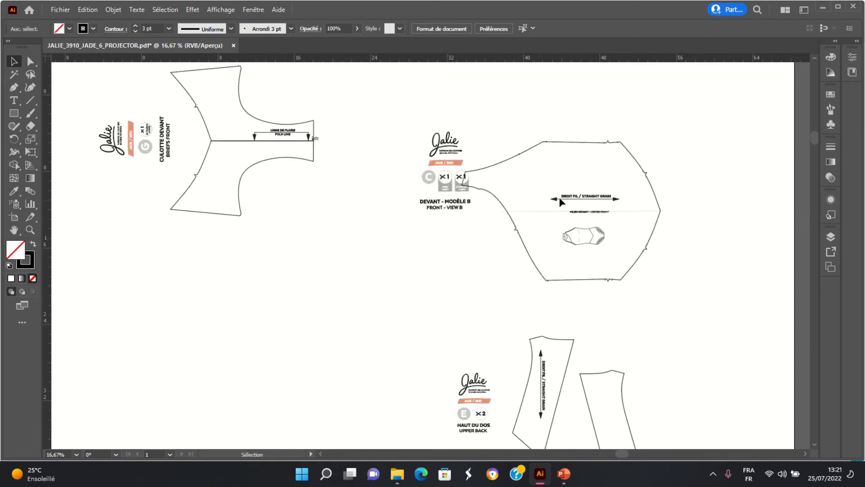
left_click_drag(587, 141, 631, 118)
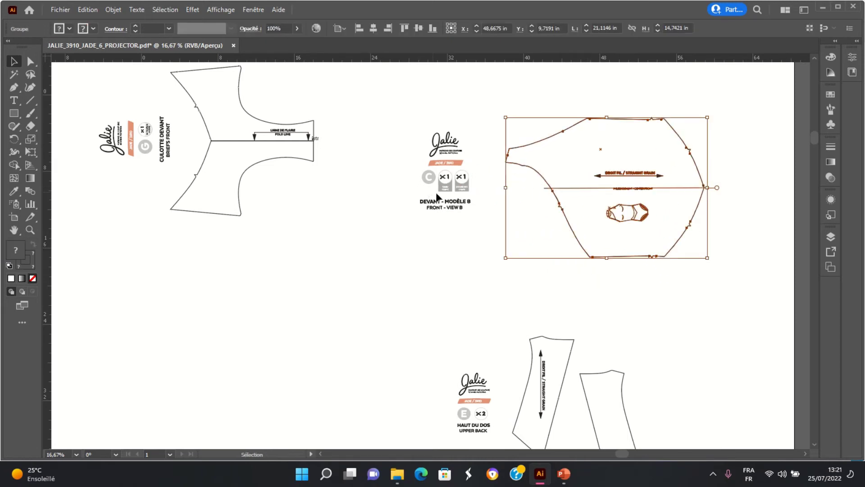
left_click(498, 264)
- Mirror all pattern pieces and labels below the top row about the vertical axis
scroll(577, 257, "down", 5)
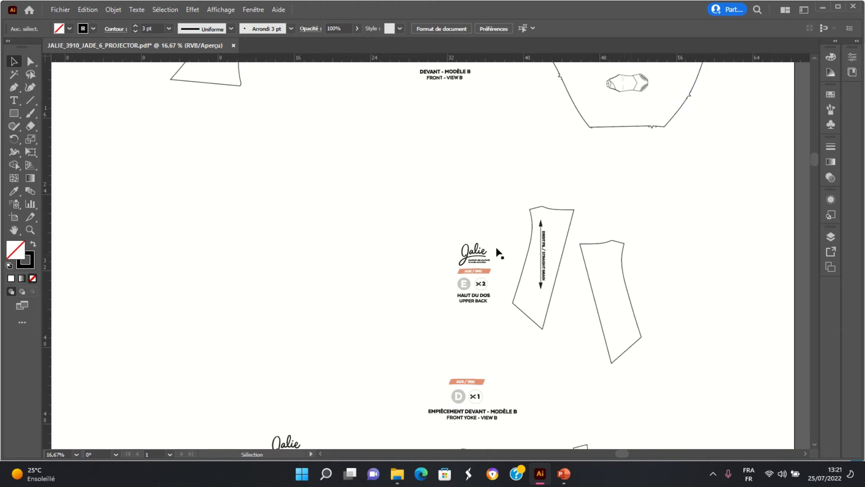
scroll(431, 203, "down", 2)
scroll(432, 202, "down", 4)
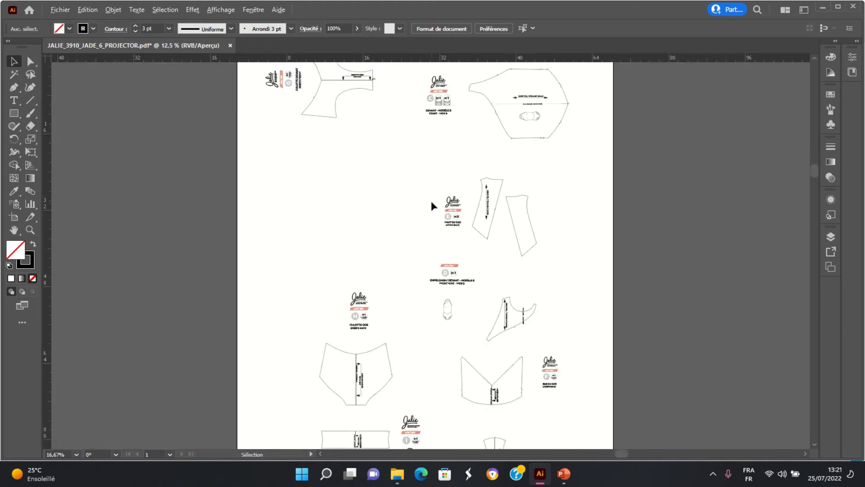
left_click_drag(430, 175, 571, 378)
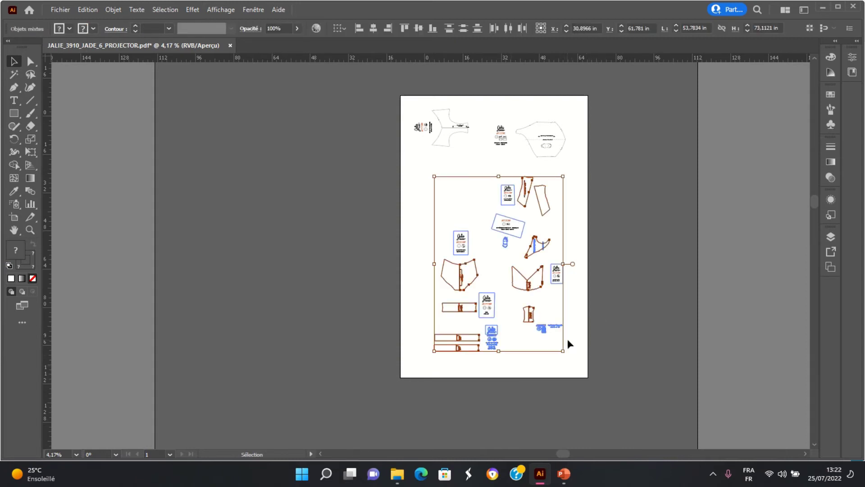
right_click(499, 226)
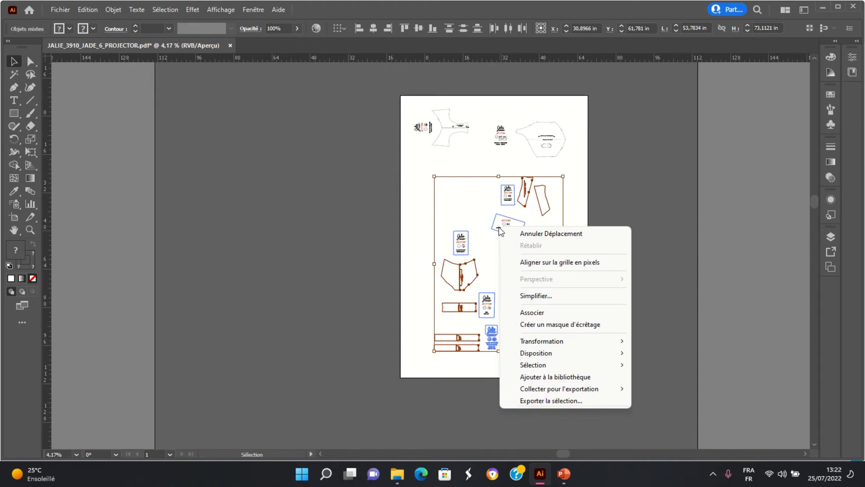
mouse_move(586, 341)
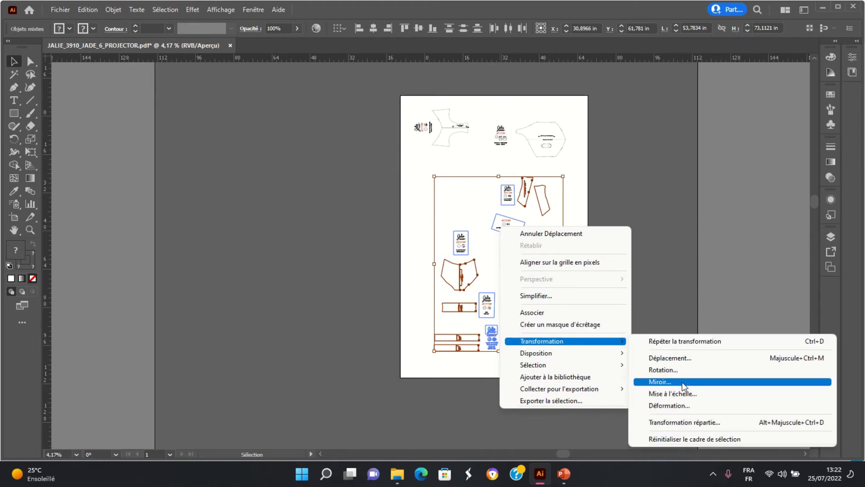
left_click(683, 380)
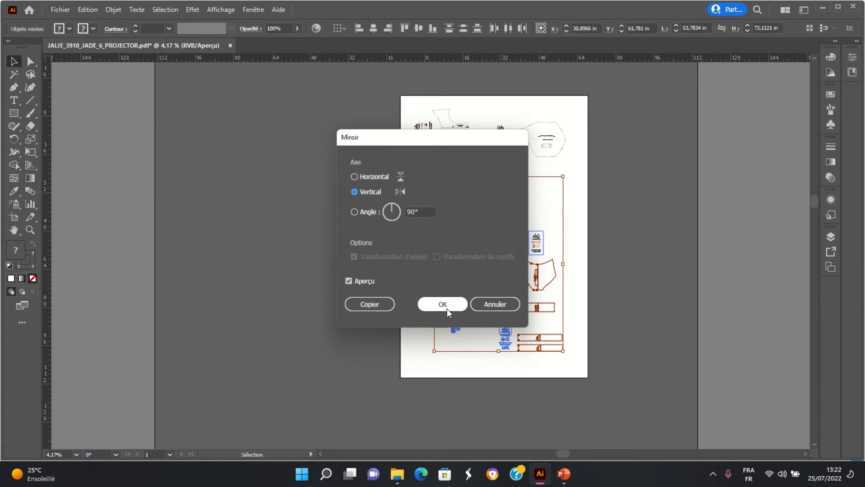
left_click(447, 307)
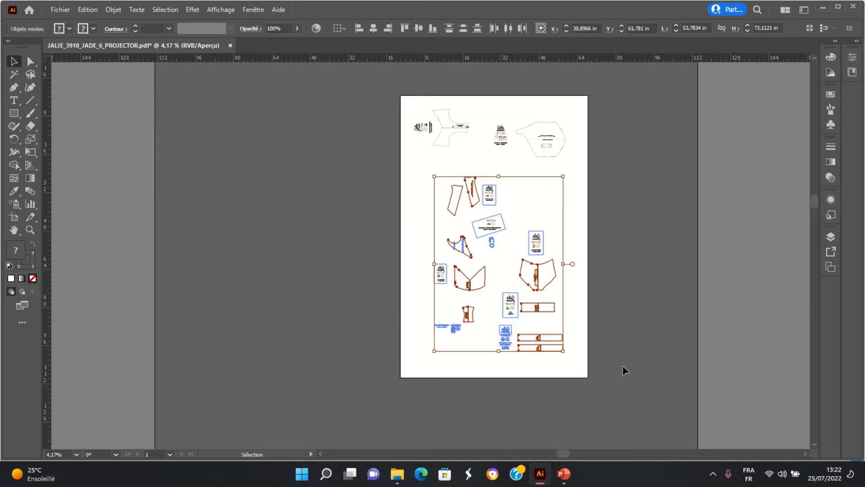
- Undo the mirroring of the lower pattern pieces
right_click(523, 282)
mouse_move(643, 222)
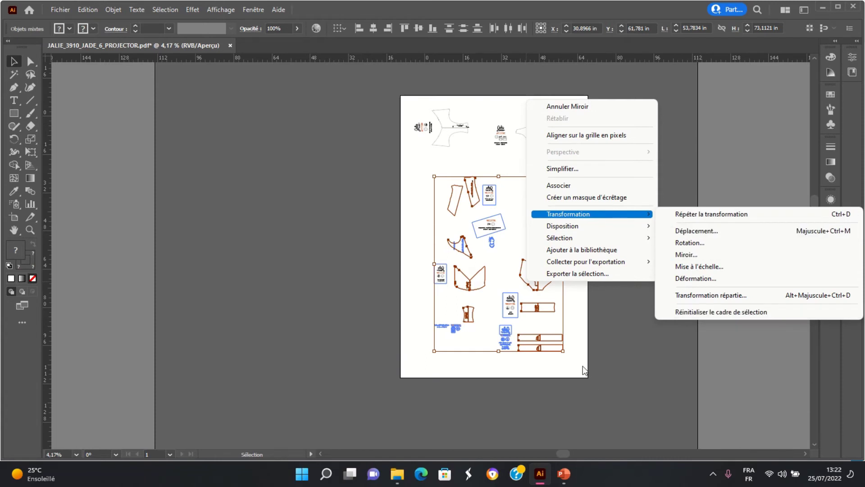
left_click(88, 10)
left_click(88, 10)
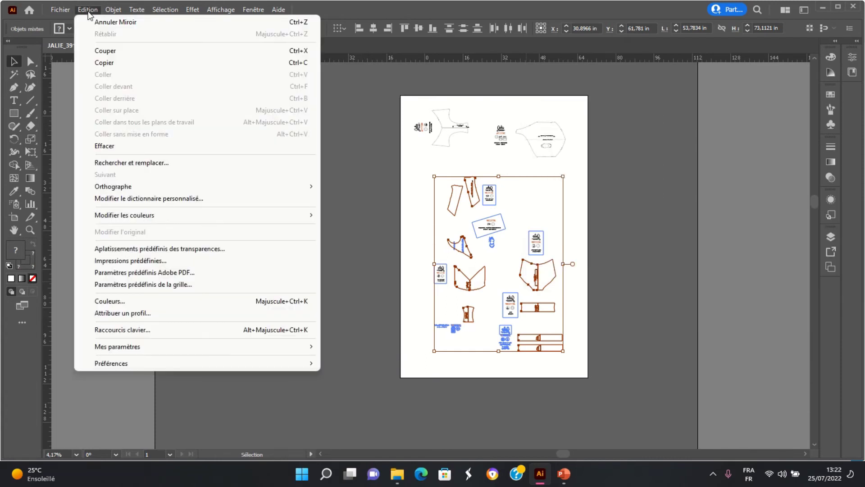
left_click(94, 22)
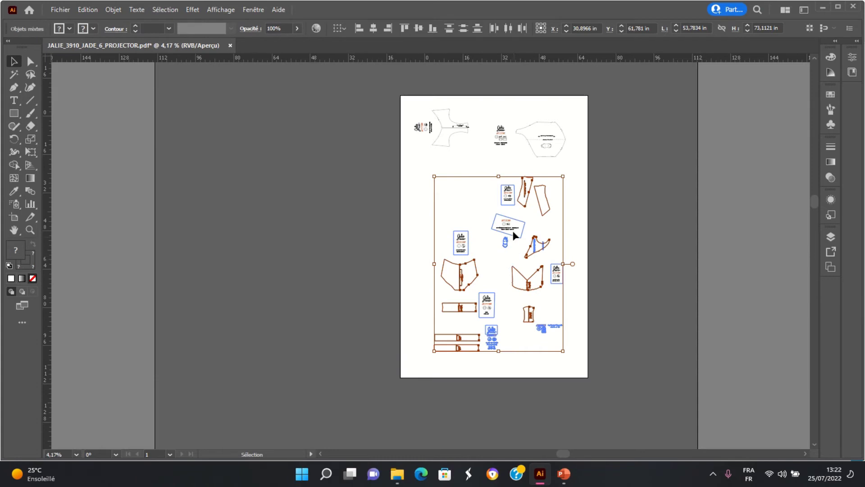
- Rotate all pattern pieces and labels below the top row by 90°, then deselect them
right_click(513, 231)
mouse_move(633, 352)
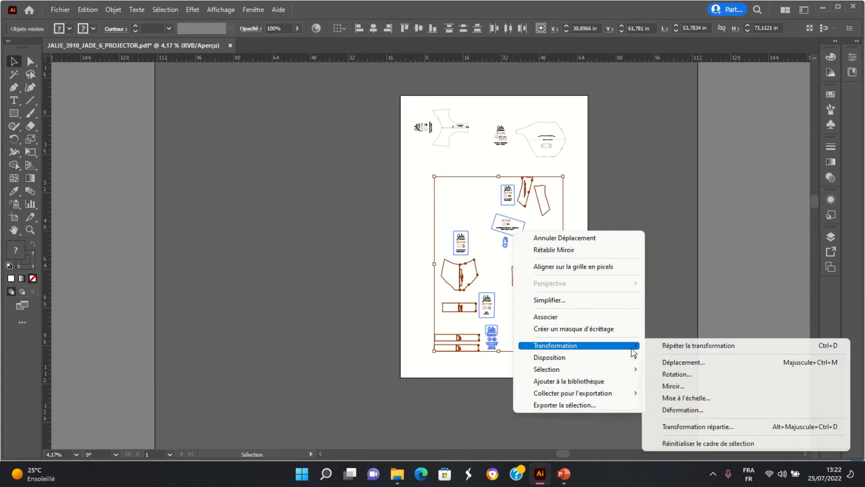
left_click(684, 374)
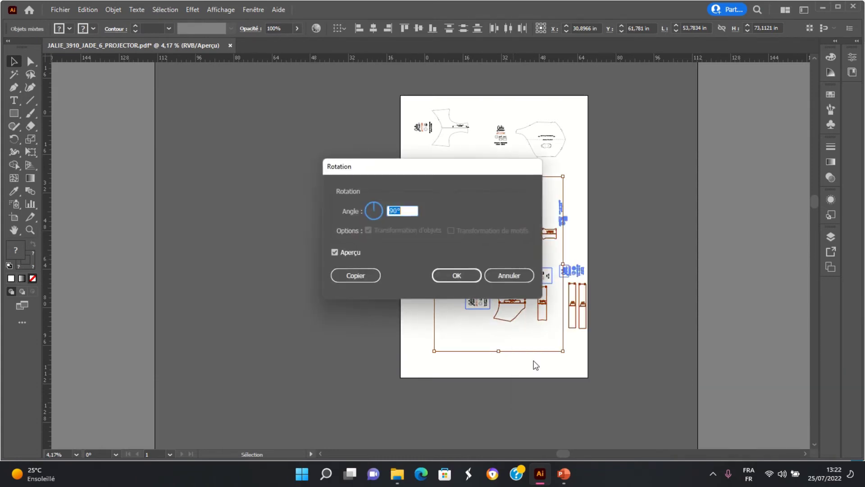
left_click(459, 277)
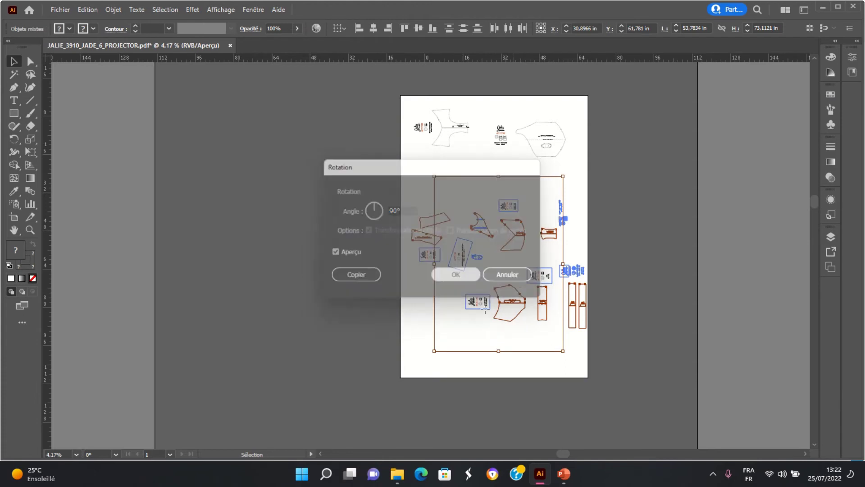
left_click(549, 357)
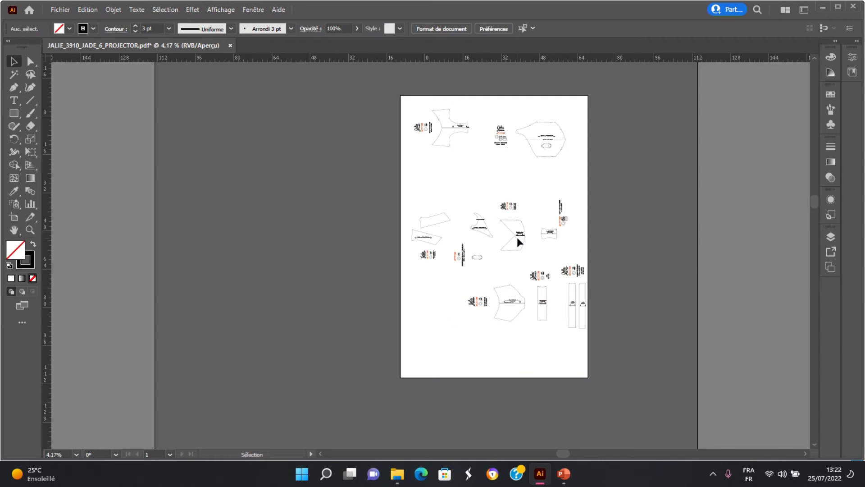
- Draw a 150 cm wide by 70 cm high rectangle over the top row of pattern pieces, then deselect it
key("ctrl+plus")
scroll(542, 233, "up", 1)
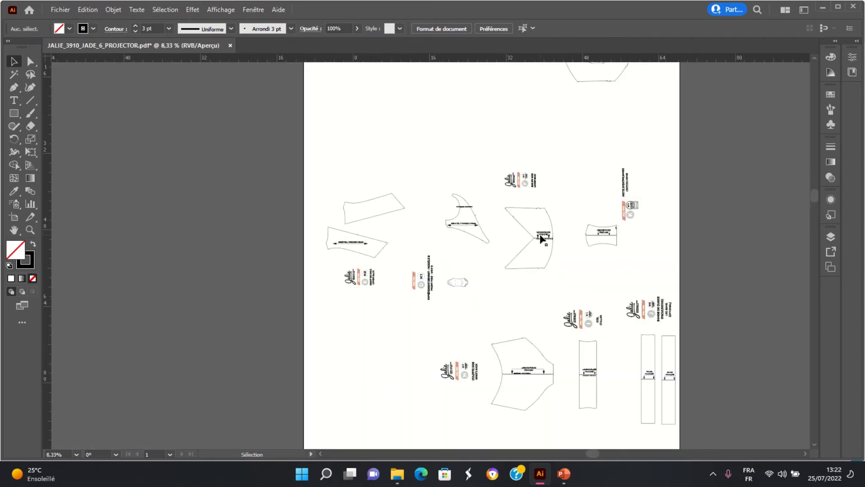
key("space")
left_click_drag(488, 132, 413, 303)
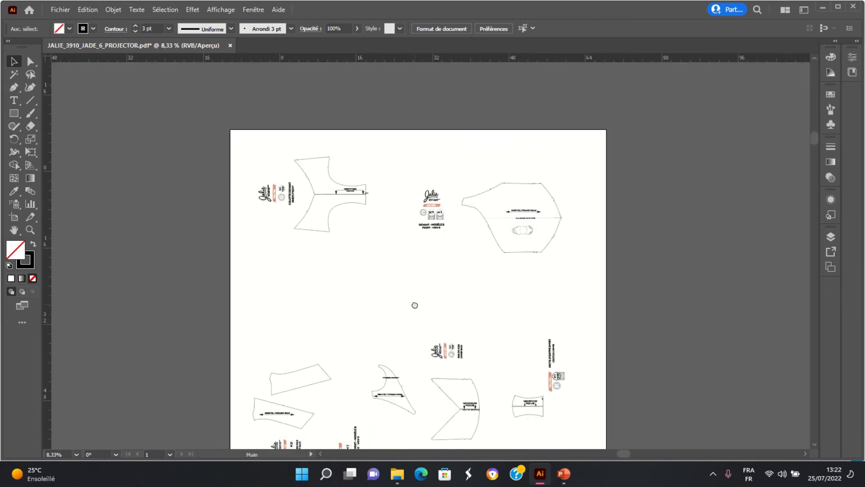
left_click(14, 113)
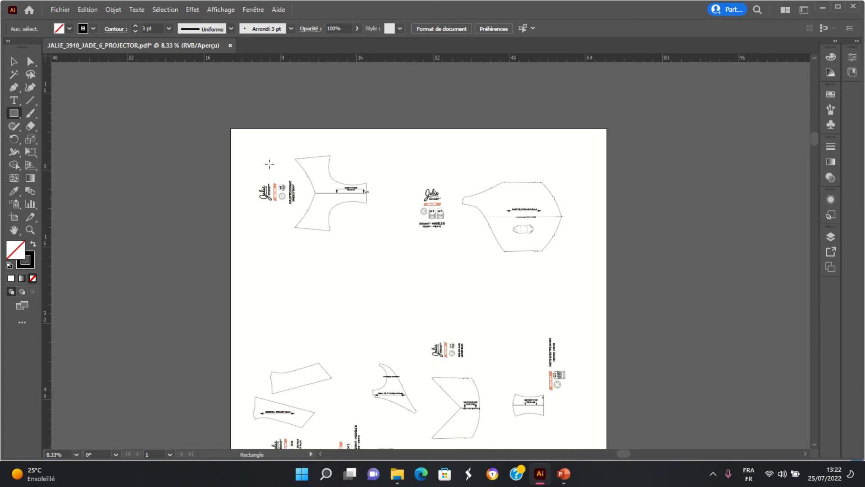
left_click(269, 164)
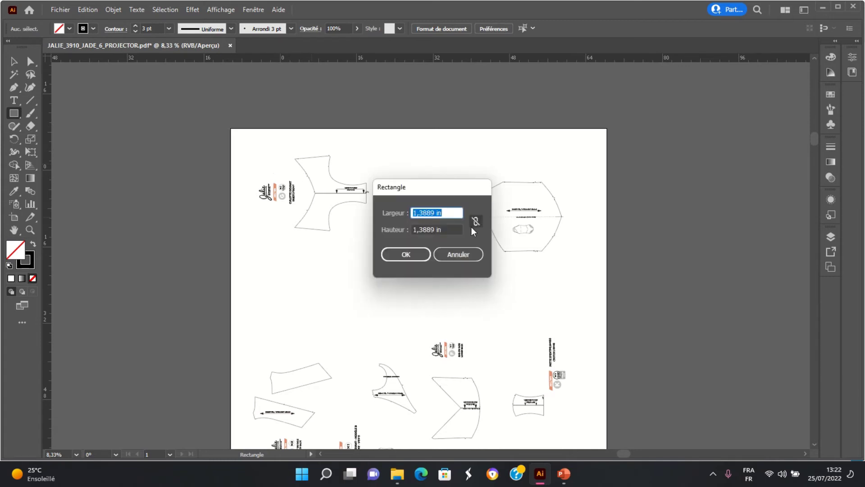
type("150cm")
left_click(448, 229)
left_click_drag(449, 229, 411, 230)
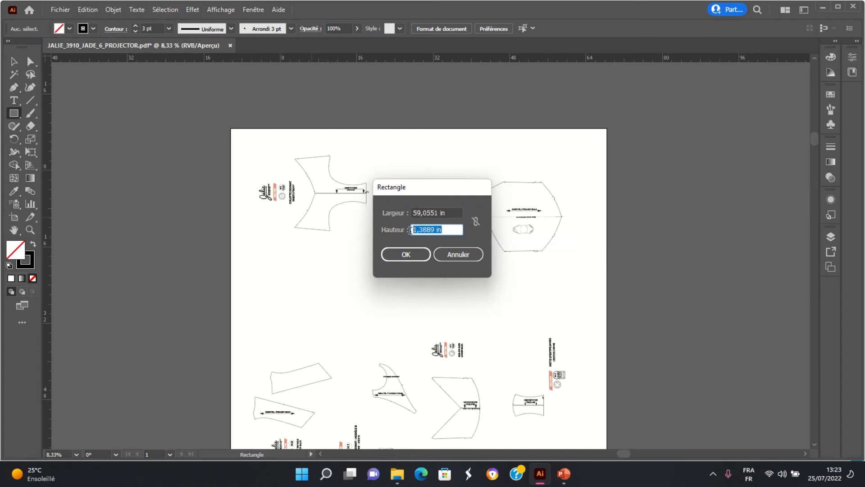
type("70cm")
left_click(411, 254)
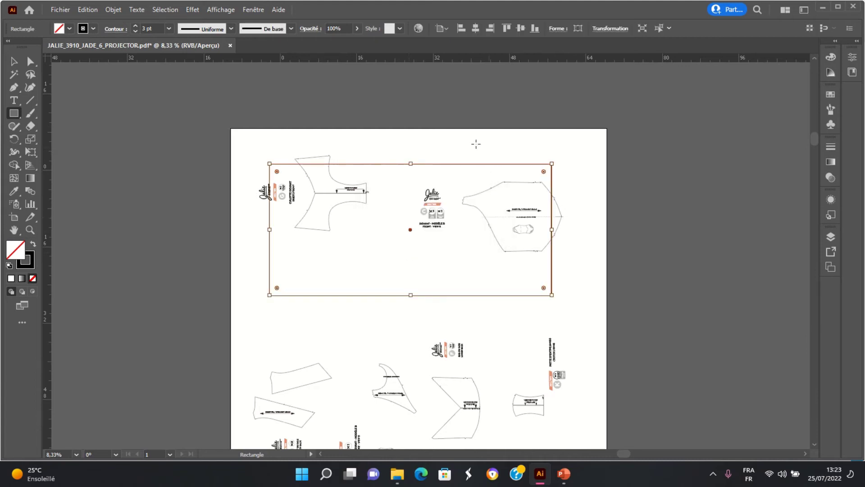
key("v")
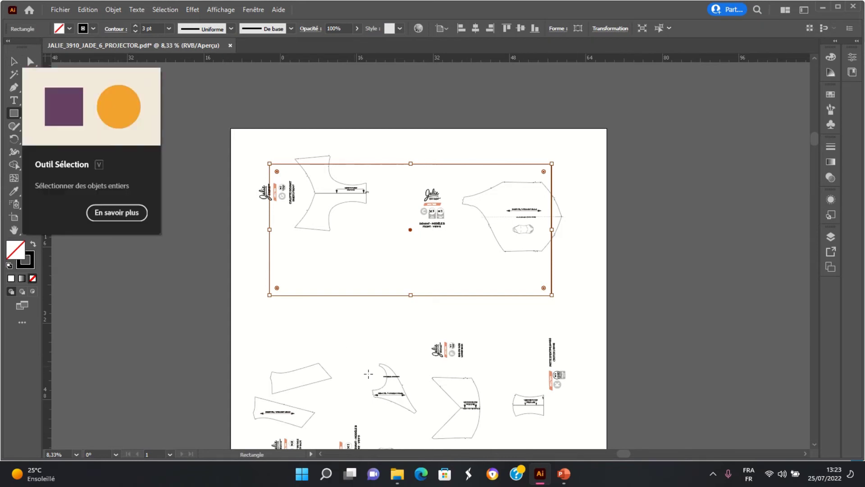
left_click(13, 63)
left_click(305, 344)
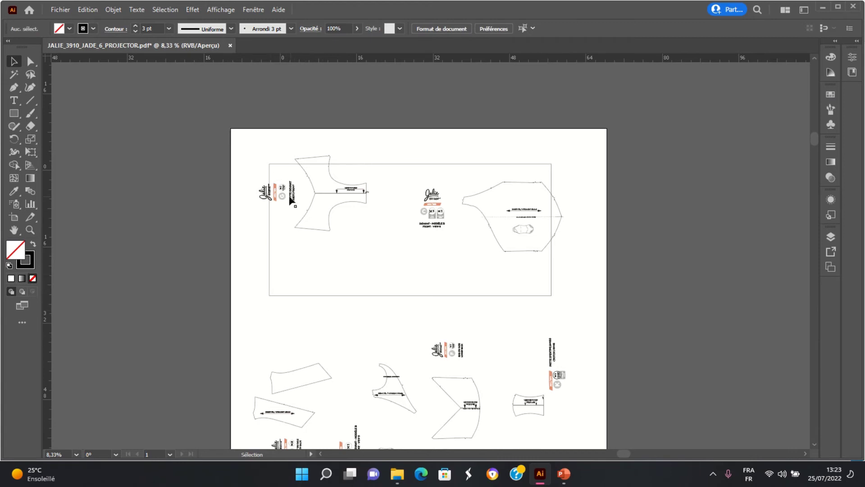
- Move the briefs front label to the artboard's upper-left corner and fit its piece into the rectangle's upper-left corner
left_click(278, 196)
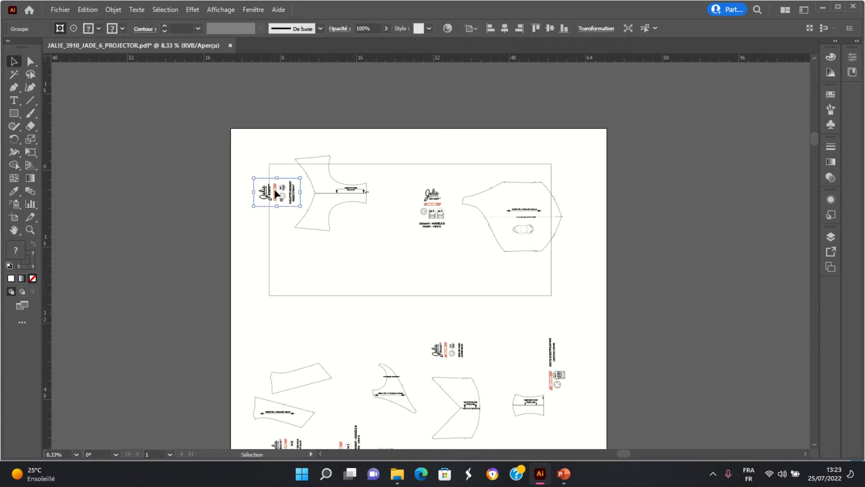
left_click_drag(285, 196, 261, 151)
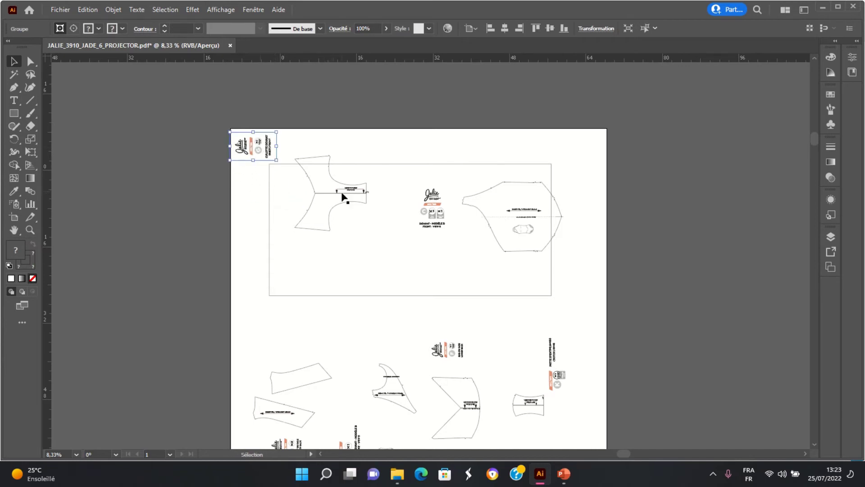
left_click(345, 197)
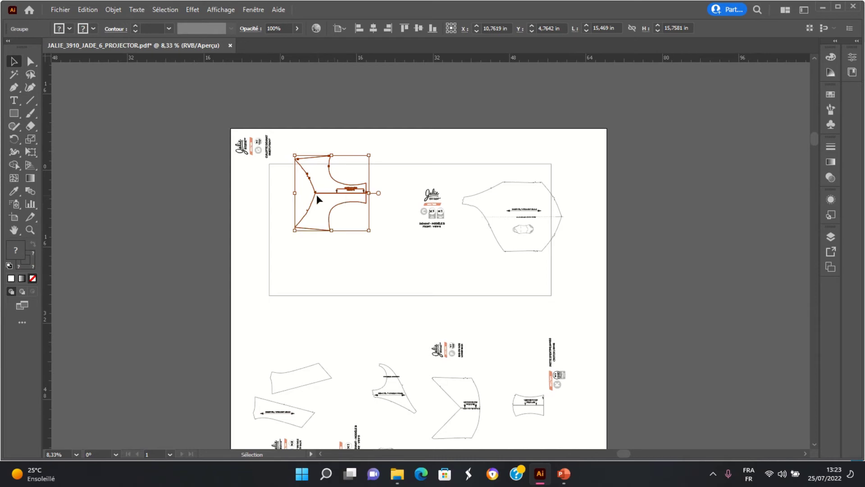
left_click_drag(319, 193, 296, 200)
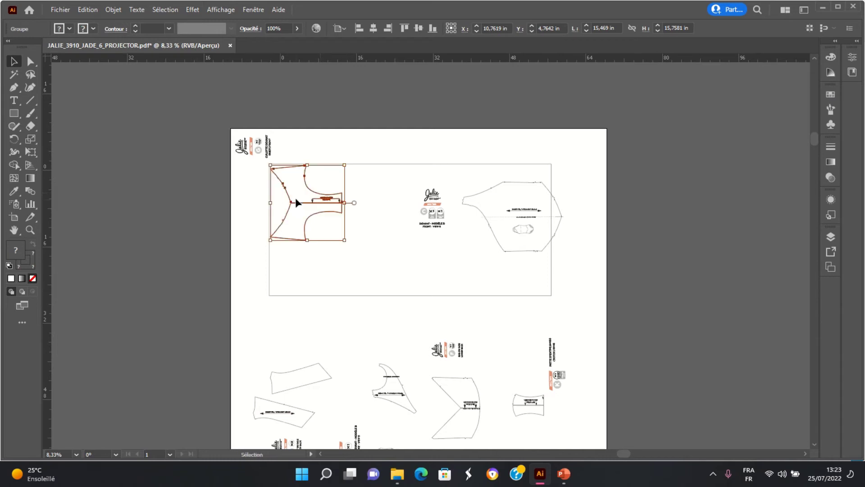
left_click(371, 249)
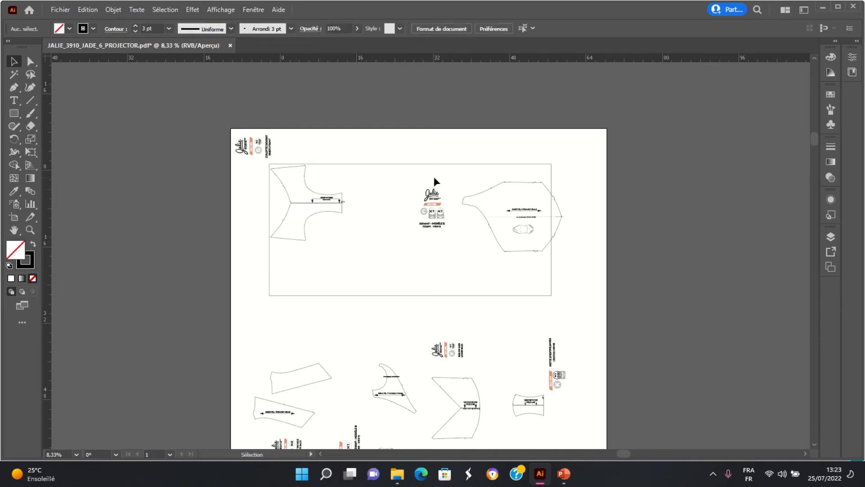
- Move the view B front piece against the rectangle's upper edge, nested beside the briefs front piece
scroll(451, 178, "up", 1)
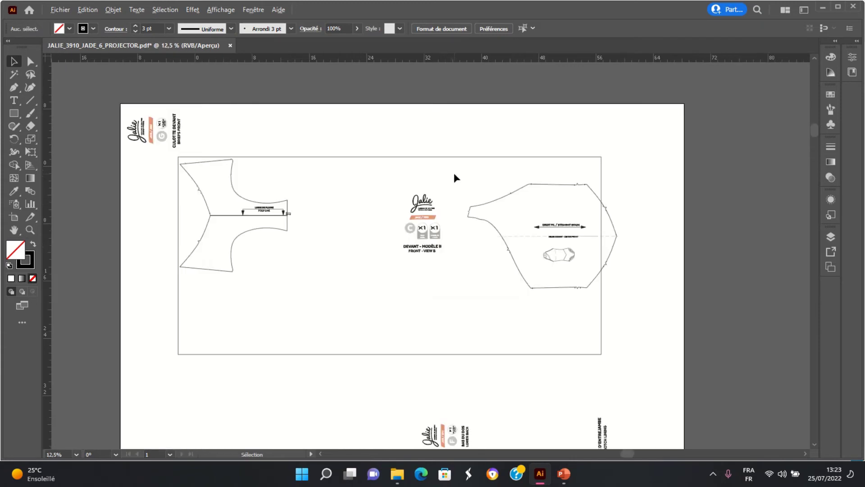
left_click(551, 188)
left_click_drag(558, 183, 355, 159)
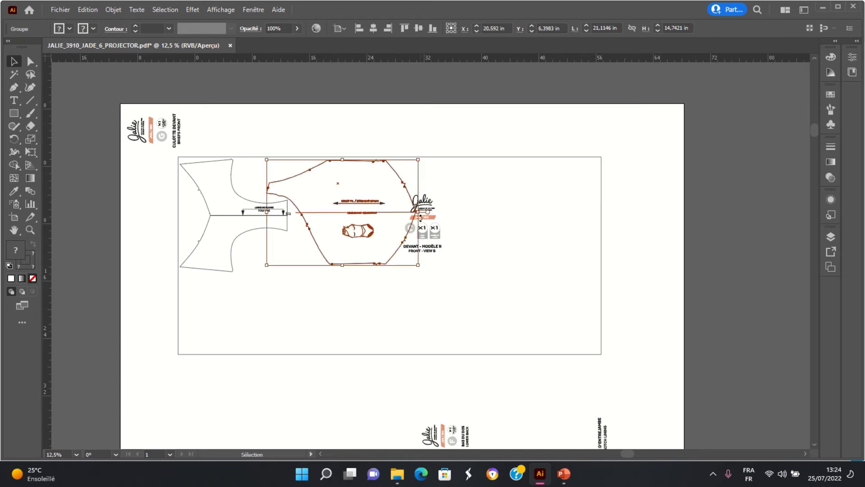
left_click(508, 251)
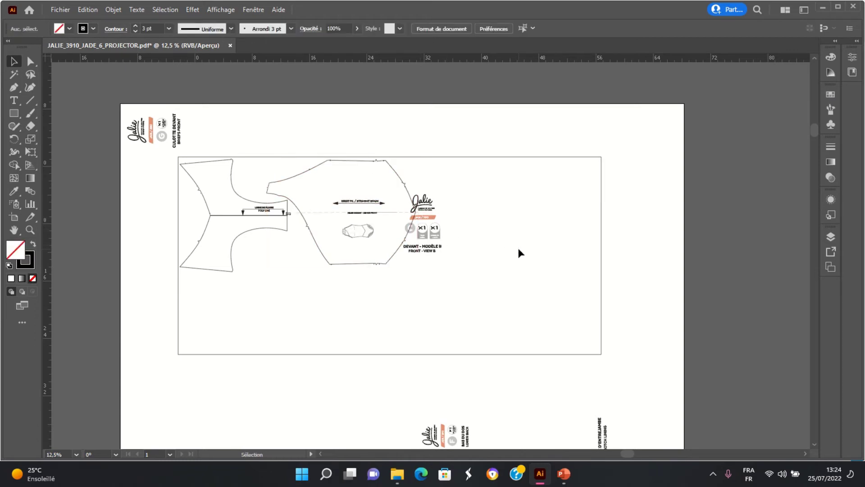
- Make the labels layer the active layer
left_click(831, 237)
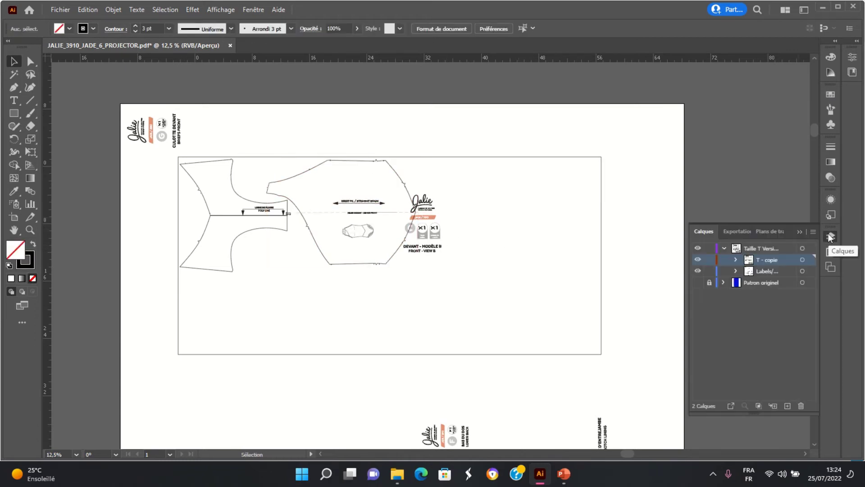
left_click(759, 272)
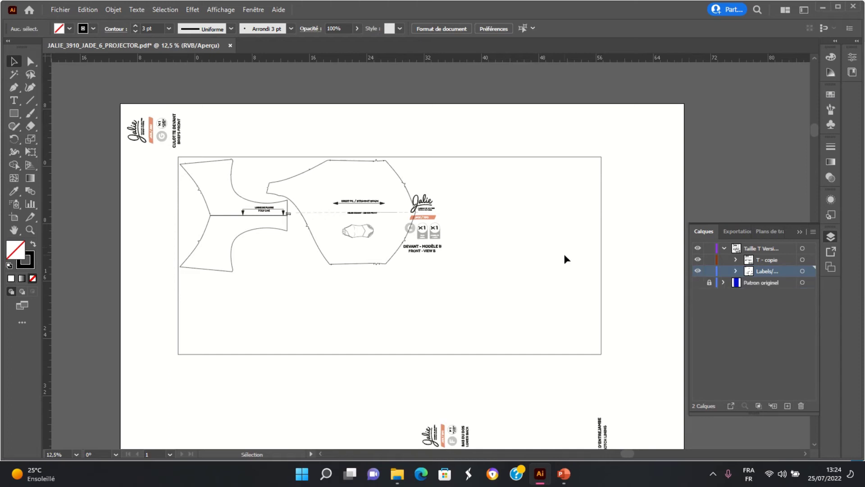
scroll(564, 253, "down", 2)
scroll(564, 255, "down", 1)
scroll(563, 250, "up", 1)
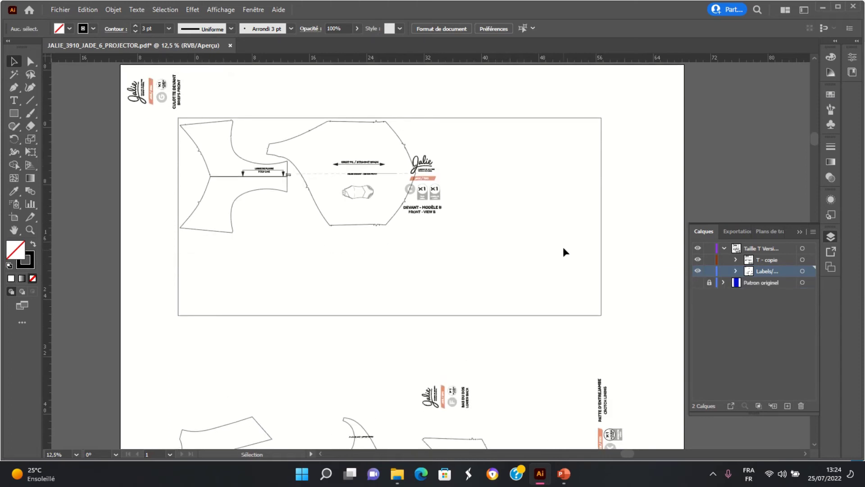
double_click(152, 87)
right_click(182, 104)
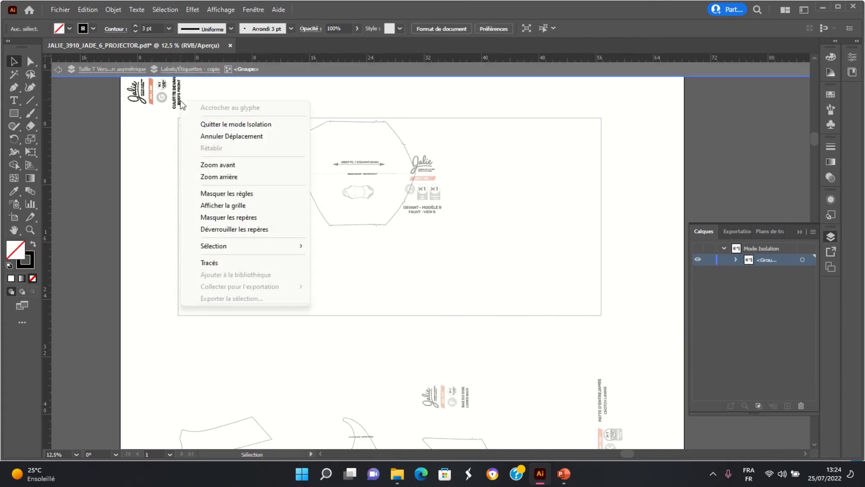
left_click(239, 125)
- Move the briefs front label right so it sits just above its piece, outside the rectangle
left_click(151, 86)
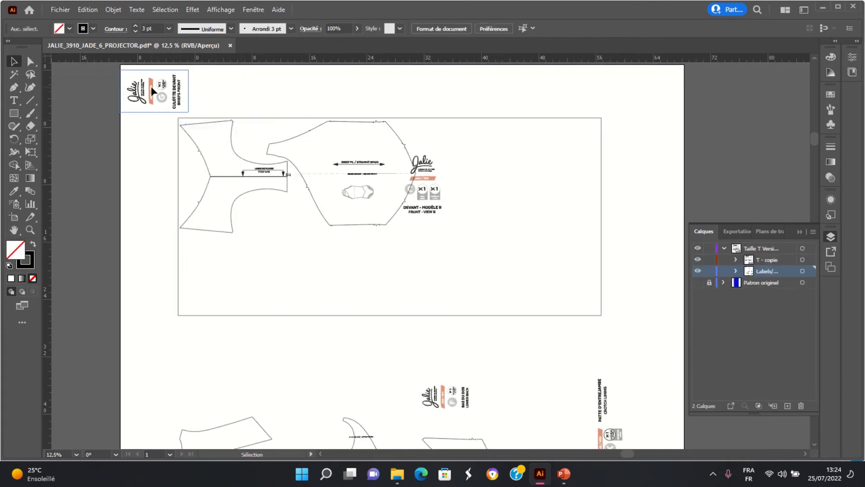
left_click_drag(150, 86, 208, 88)
left_click(452, 225)
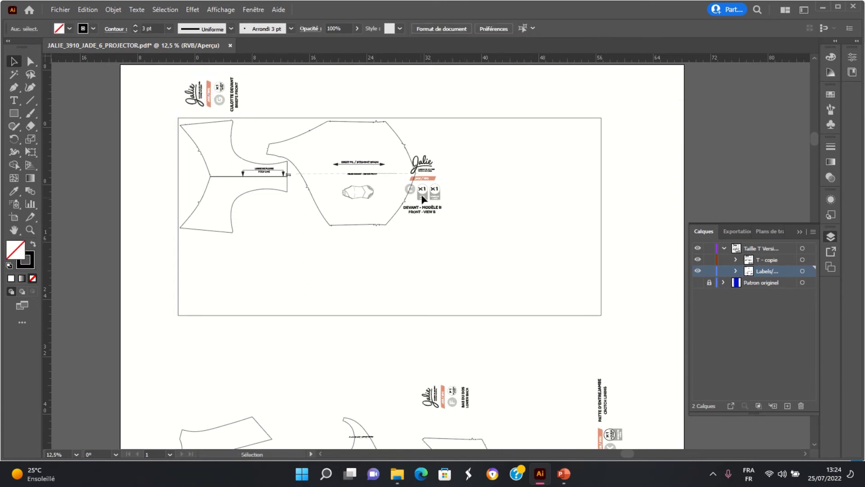
- Move the upper of the two upper back pieces into the gap below the briefs front and view B front pieces
scroll(492, 195, "down", 2)
scroll(496, 193, "down", 5)
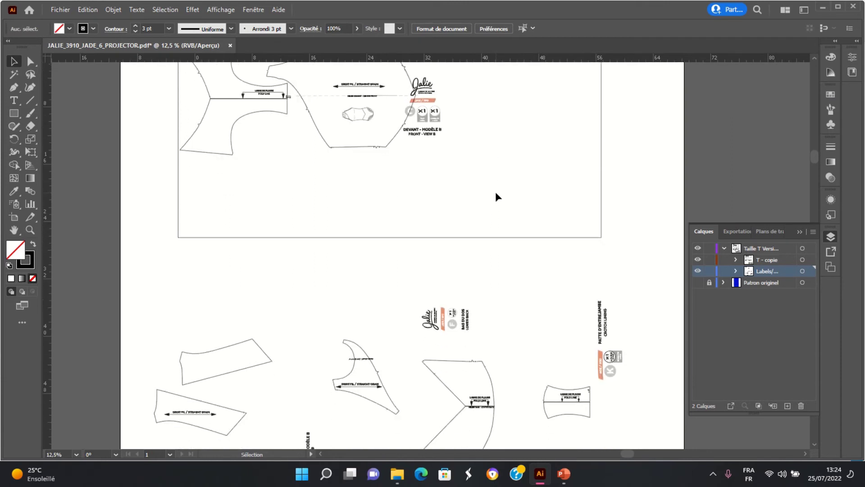
scroll(500, 191, "up", 5)
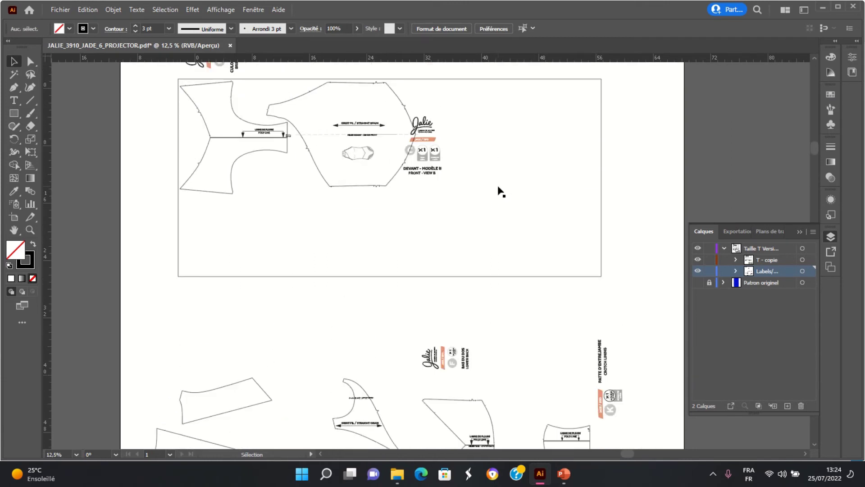
scroll(501, 192, "down", 2)
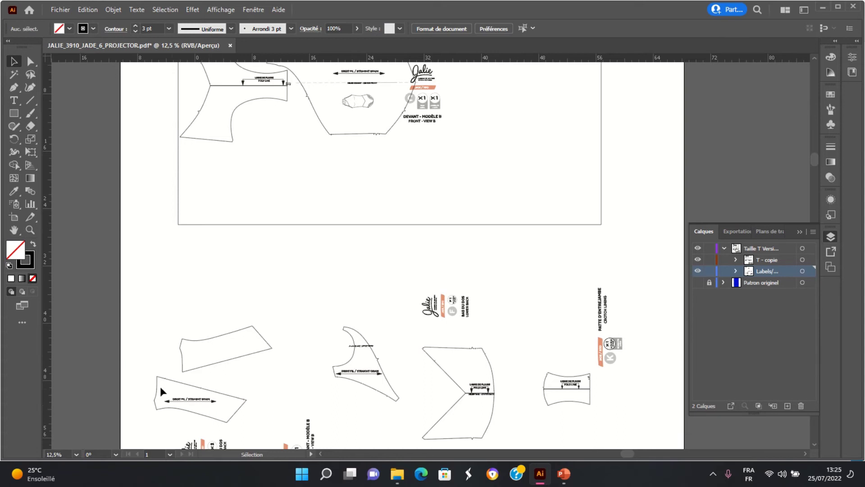
left_click(241, 331)
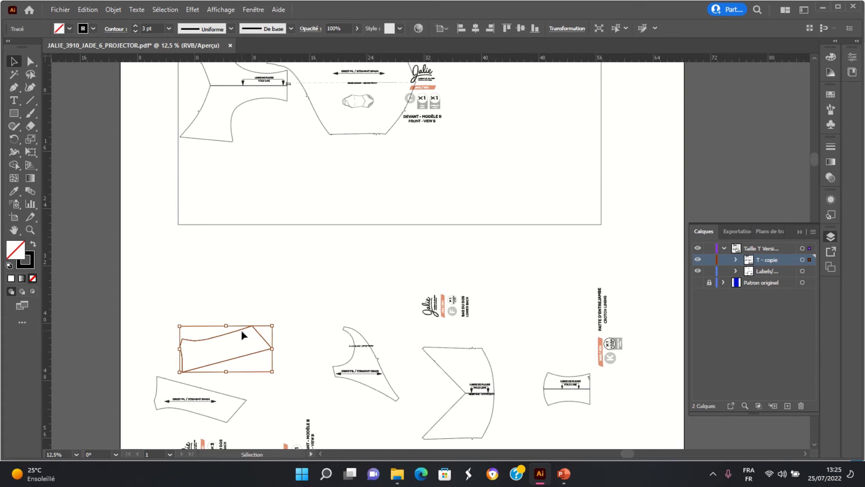
left_click_drag(242, 331, 295, 113)
left_click(361, 169)
- Place a copy of the upper back label on the upper back piece nested inside the rectangle
scroll(398, 214, "up", 1)
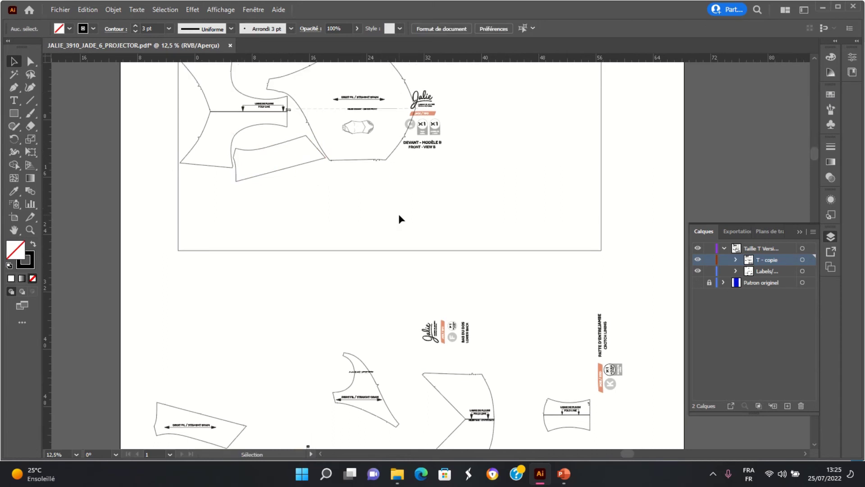
scroll(399, 214, "down", 3)
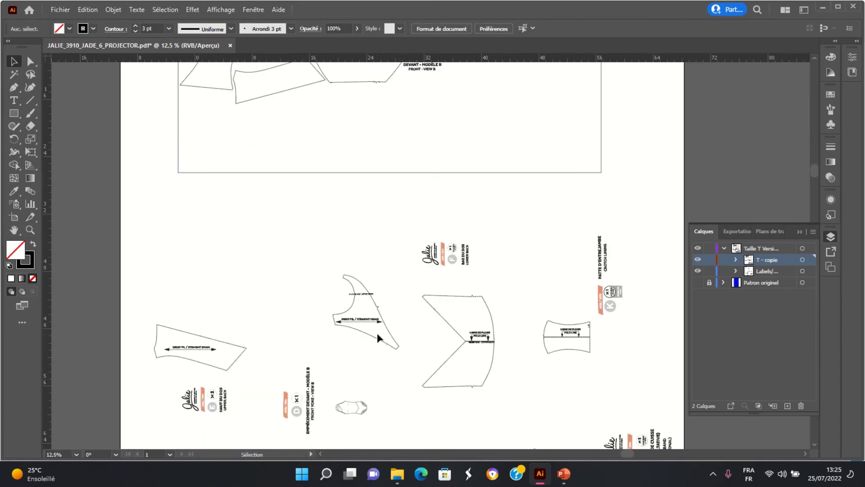
left_click(466, 347)
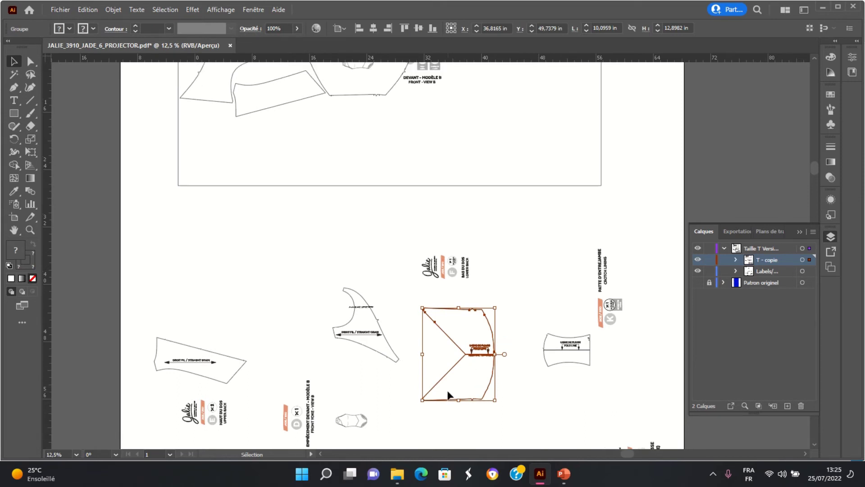
scroll(446, 389, "up", 1)
scroll(446, 385, "down", 2)
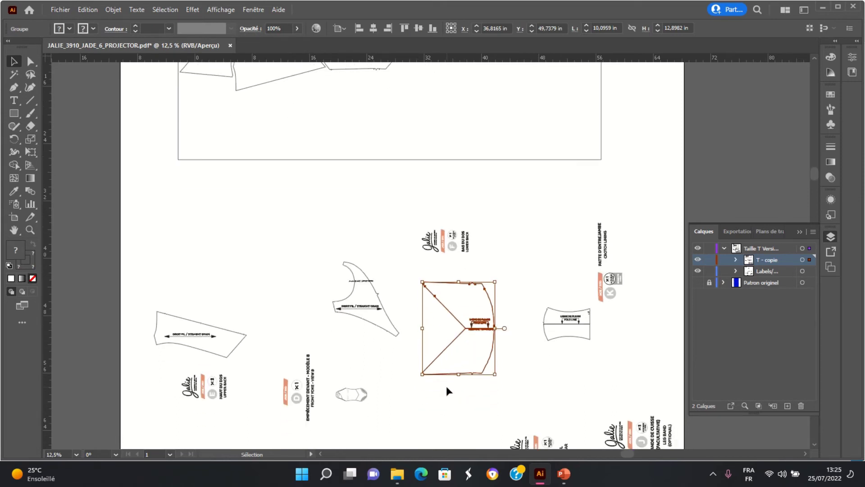
scroll(287, 397, "up", 3)
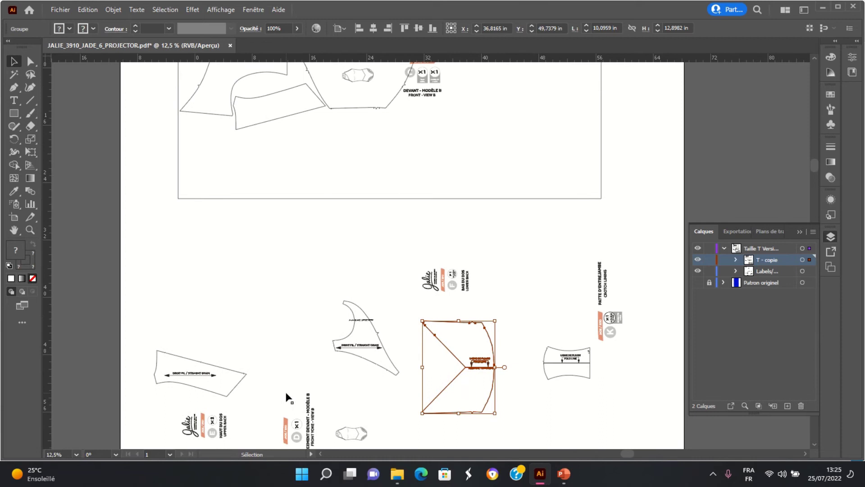
left_click(212, 426)
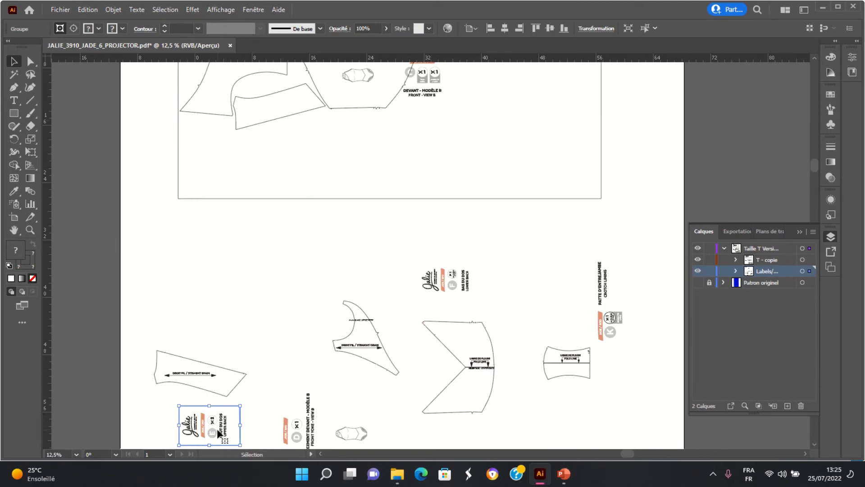
key("alt")
left_click_drag(226, 431, 296, 112)
left_click(315, 148)
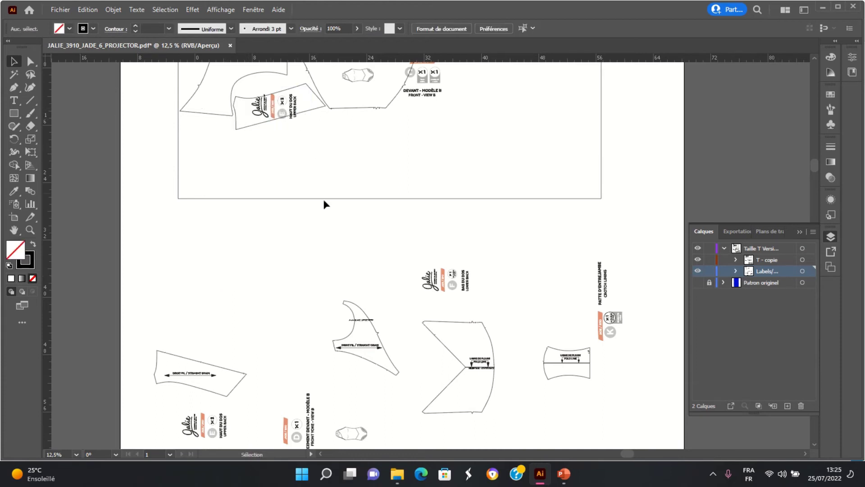
- Move the lower back piece into the rectangle, to the right of the view B front piece
scroll(396, 220, "up", 5)
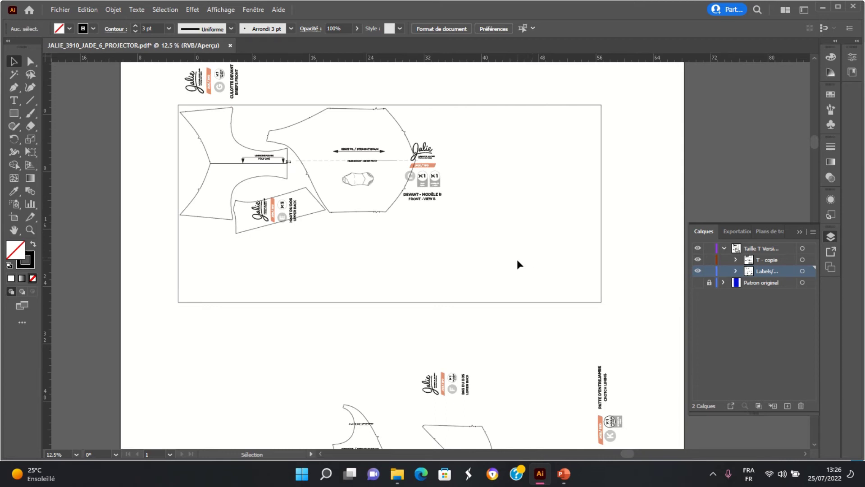
scroll(514, 252, "down", 5)
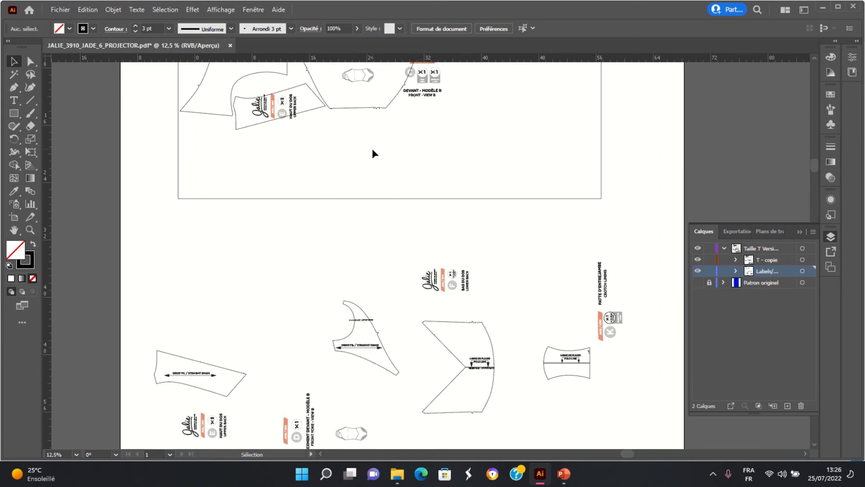
scroll(381, 158, "up", 3)
scroll(483, 257, "down", 1)
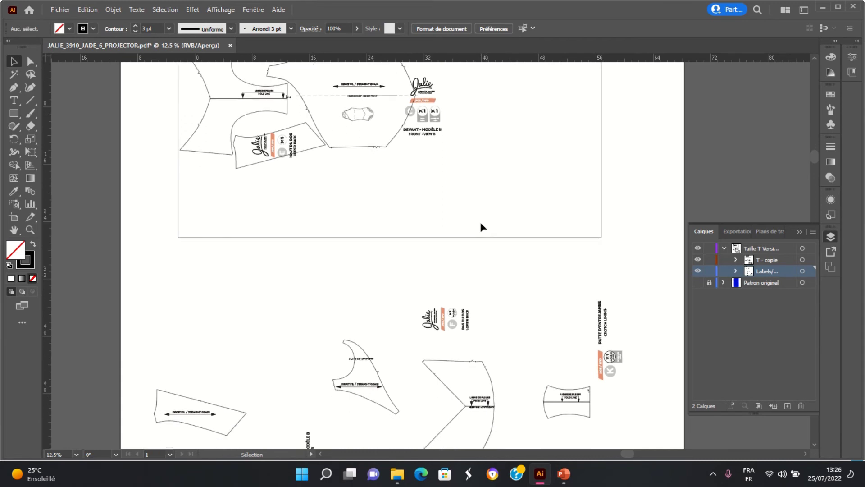
left_click(483, 406)
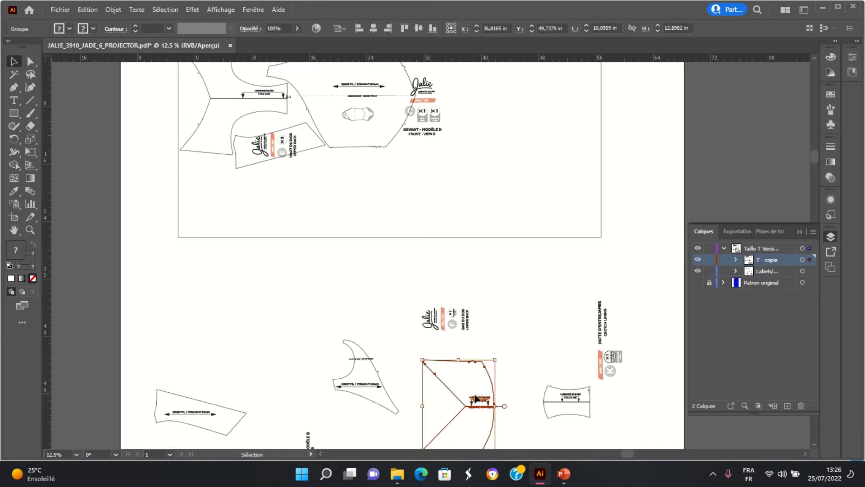
left_click_drag(481, 397, 507, 116)
scroll(557, 178, "up", 2)
scroll(557, 180, "up", 1)
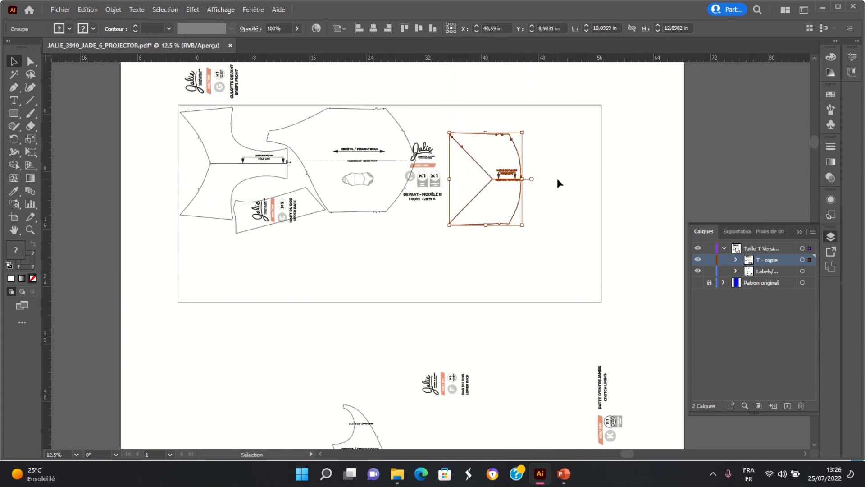
- Nudge the view B front piece slightly up and left, closer to the rectangle's upper edge
left_click(370, 108)
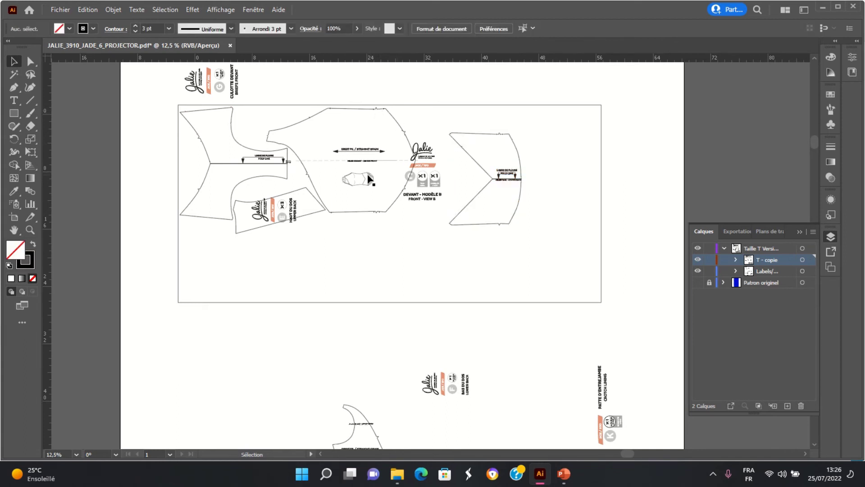
mouse_move(368, 179)
left_mouse_down()
mouse_move(311, 267)
mouse_move(365, 178)
mouse_move(358, 164)
mouse_move(367, 173)
left_mouse_up()
left_click(400, 225)
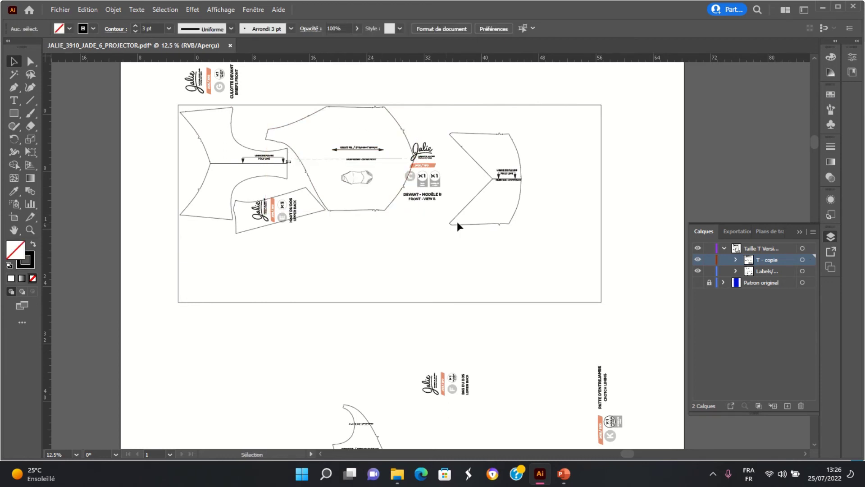
- Nest the lower back piece against the right side of the view B front piece, near the rectangle's upper edge
left_click_drag(499, 182, 447, 163)
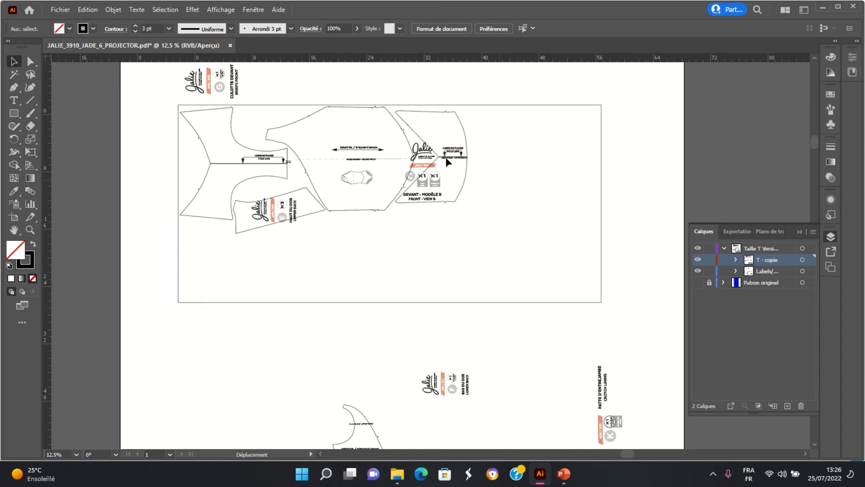
left_click_drag(447, 162, 447, 162)
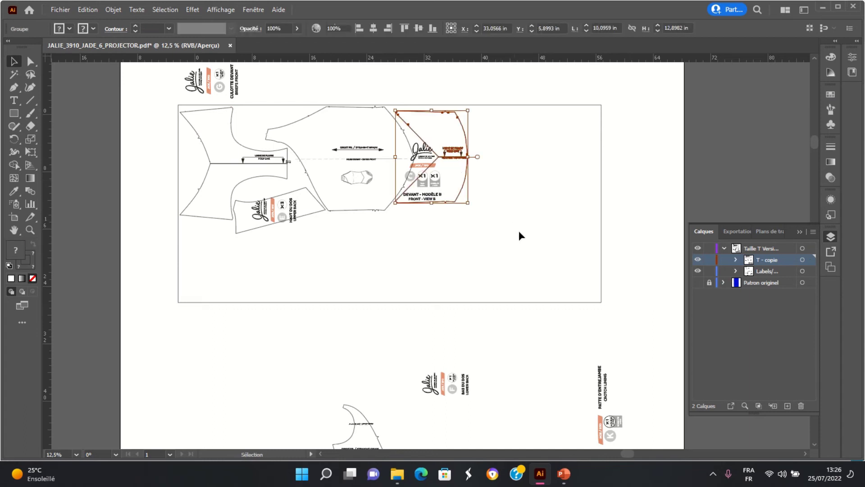
left_click(519, 230)
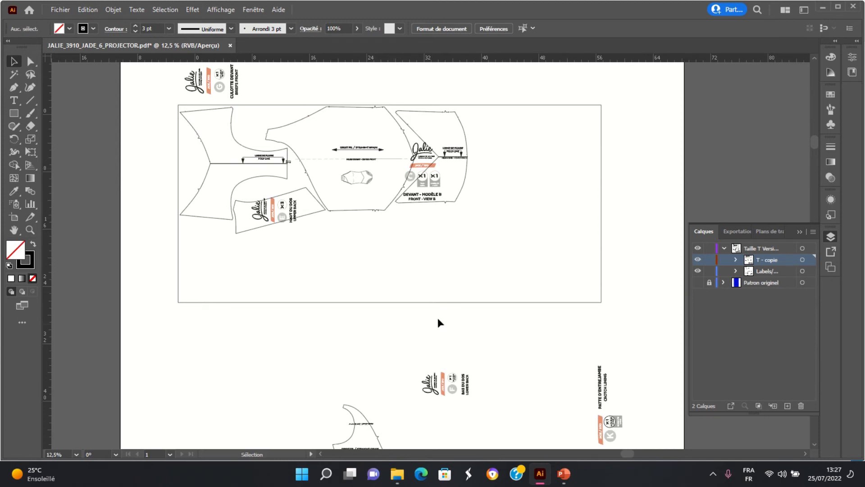
- Move the lower back label just above its piece, outside the rectangle
scroll(440, 322, "down", 1)
left_click(465, 382)
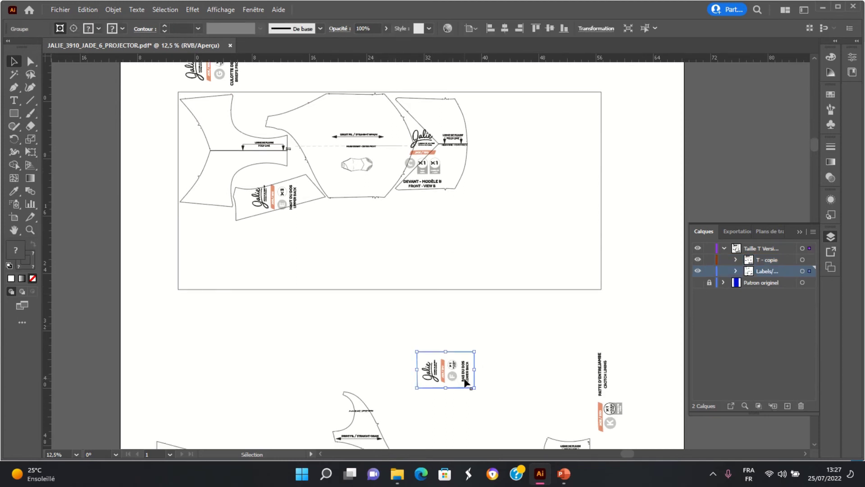
left_click_drag(465, 382, 442, 85)
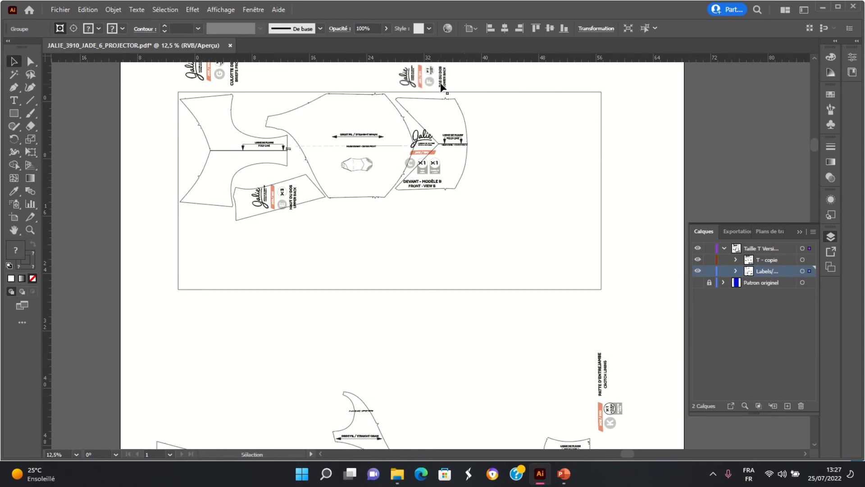
- Move the briefs back piece up into the rectangle, beside the curved edge of the lower back piece
scroll(531, 235, "down", 3)
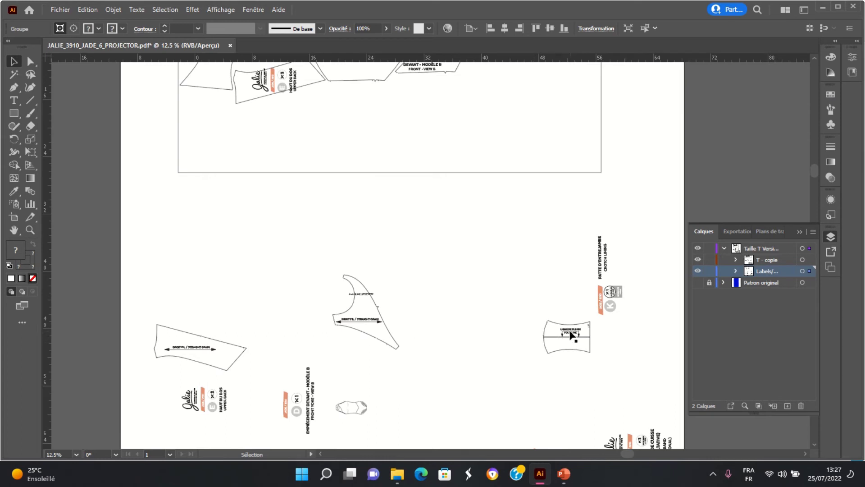
scroll(568, 326, "down", 5)
scroll(570, 323, "down", 1)
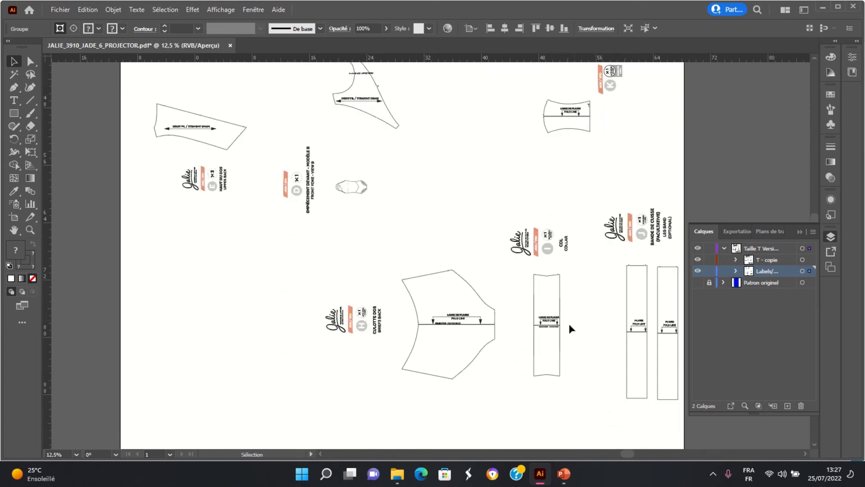
scroll(460, 346, "up", 1)
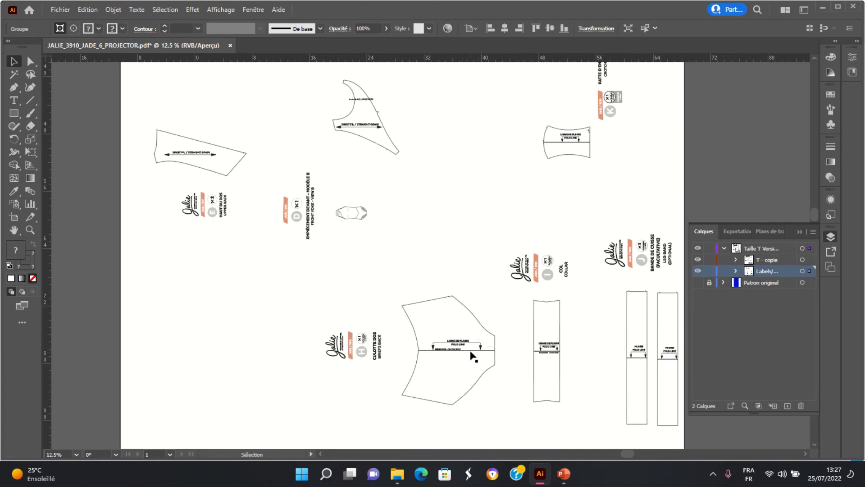
left_click_drag(471, 352, 458, 158)
scroll(525, 236, "up", 3)
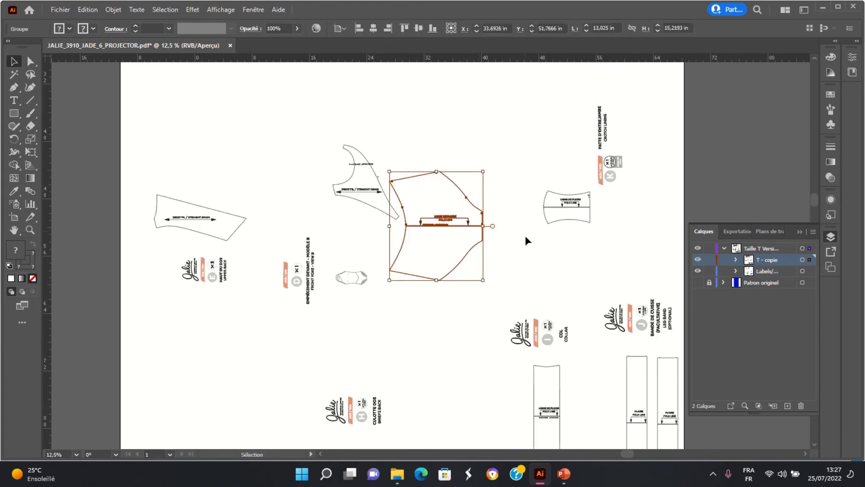
scroll(526, 235, "up", 8)
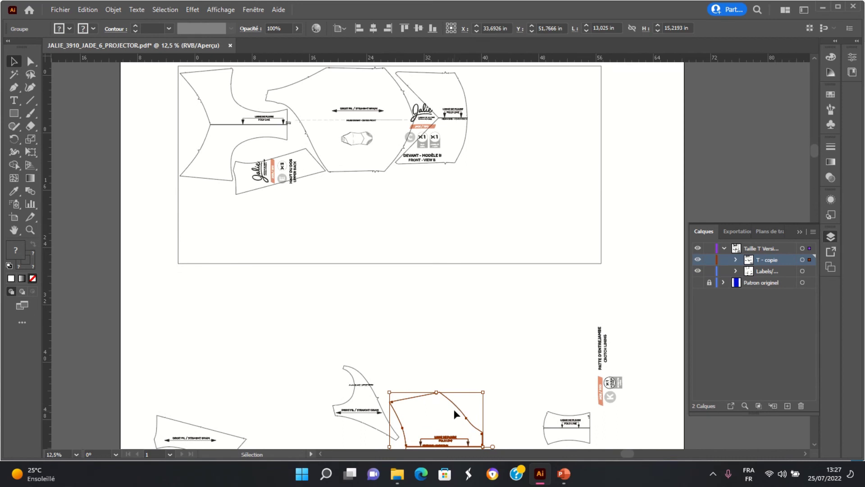
left_click_drag(457, 410, 527, 83)
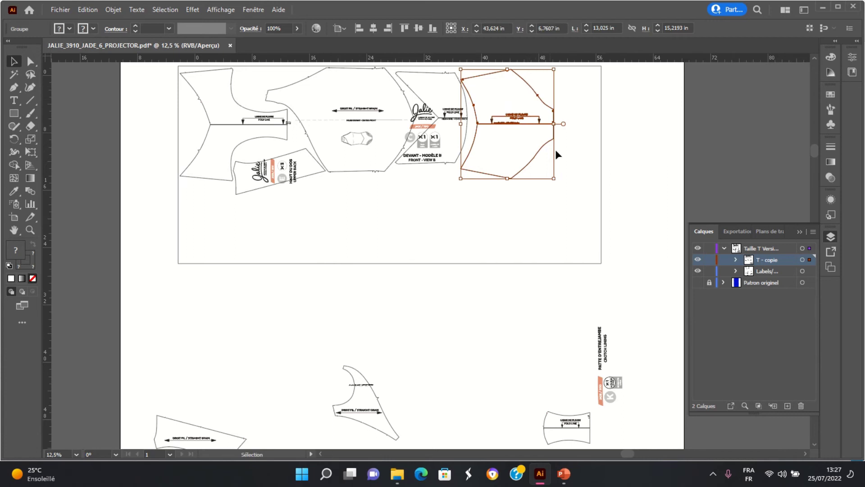
left_click(554, 264)
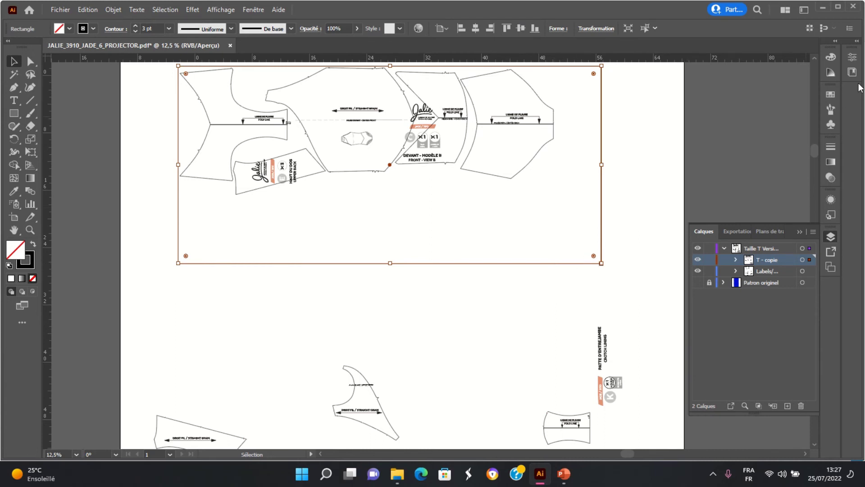
- Move the briefs back piece below the briefs front piece, against the rectangle's left edge and across its lower edge
left_click(543, 106)
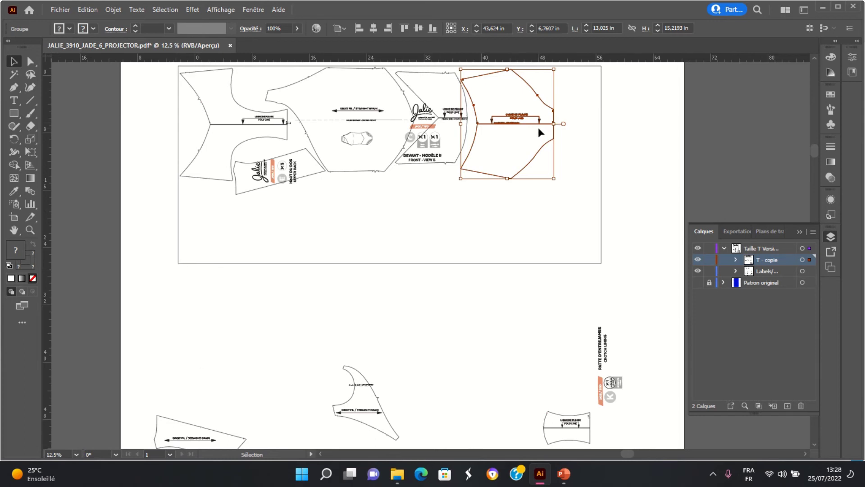
left_click_drag(542, 127, 261, 243)
scroll(441, 185, "down", 2)
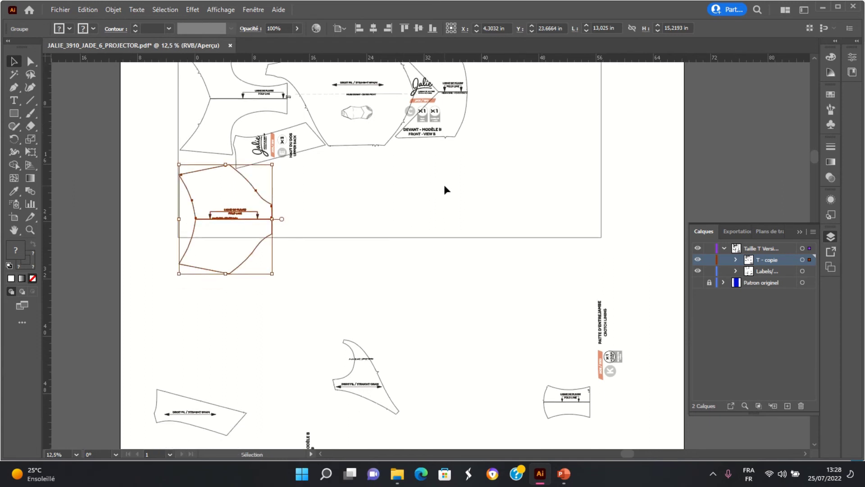
scroll(445, 185, "down", 1)
scroll(448, 183, "up", 4)
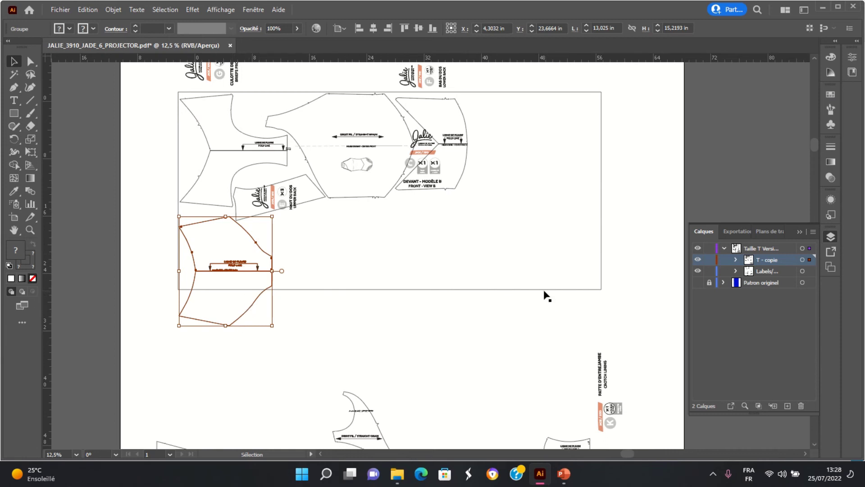
scroll(554, 275, "down", 1)
scroll(553, 275, "down", 1)
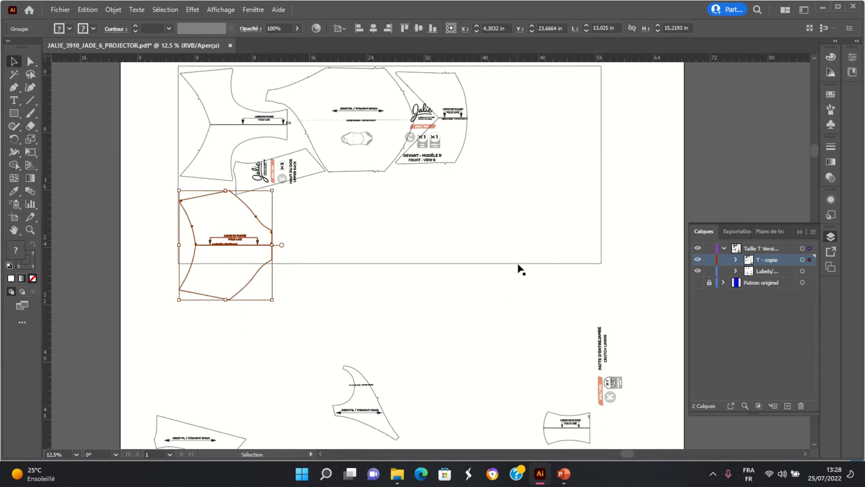
- Duplicate the rectangle and align the copy directly below the original, with its upper edge on the original's lower edge
left_click(518, 263)
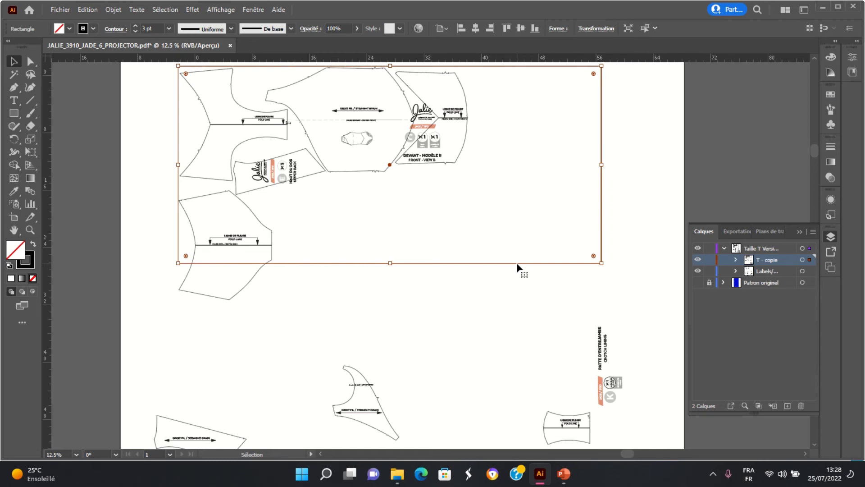
left_click_drag(517, 262, 499, 440)
scroll(649, 315, "down", 5)
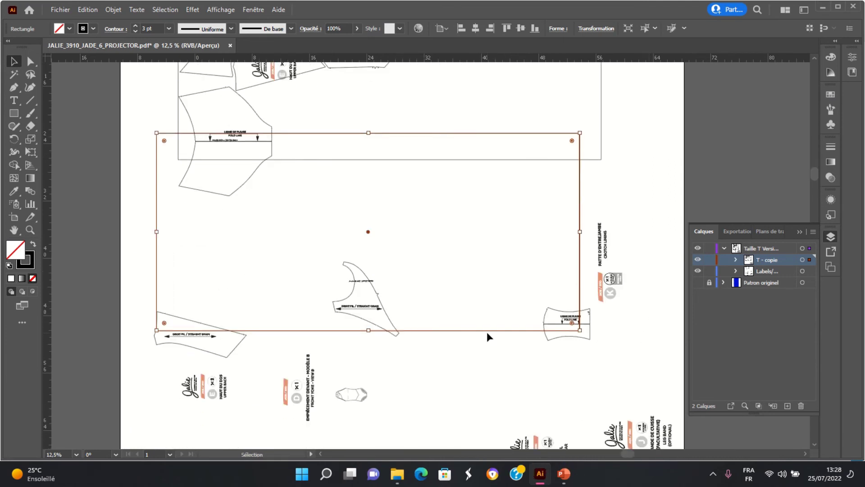
left_click_drag(488, 330, 510, 359)
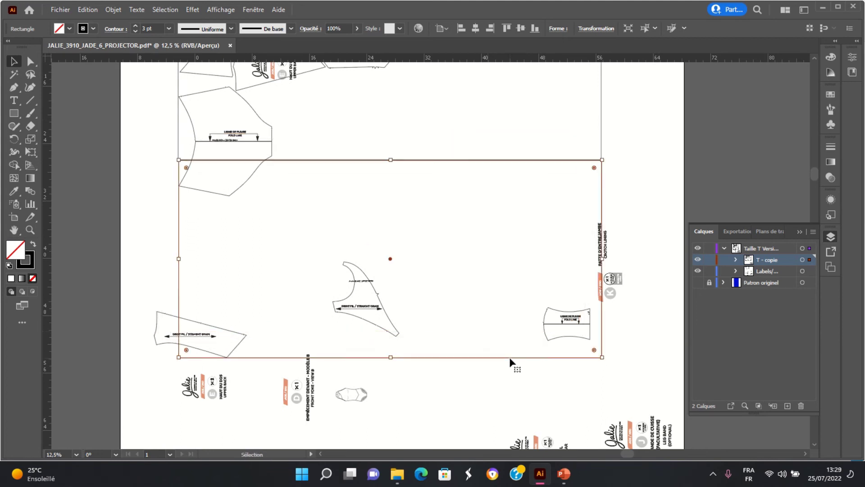
left_click(501, 264)
scroll(501, 263, "up", 6)
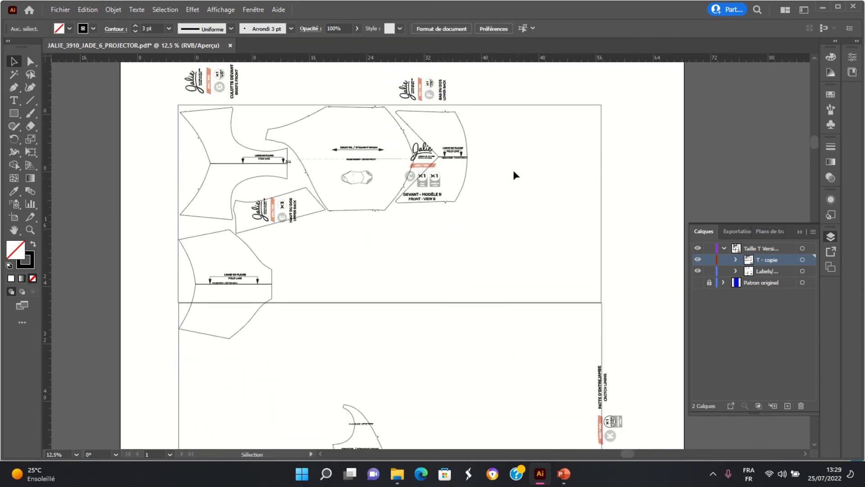
scroll(193, 318, "down", 2)
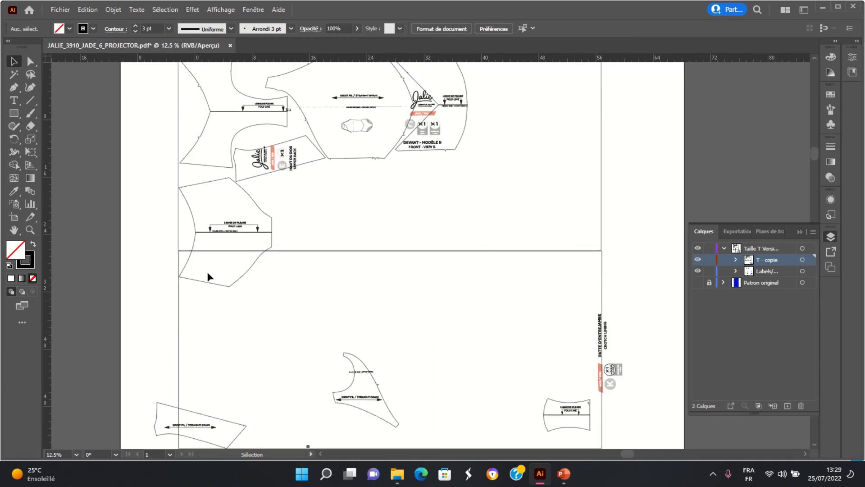
- Move the slanted straight-grain piece straddling the lower rectangle's left edge down onto the artboard below the upper back label
scroll(279, 371, "down", 3)
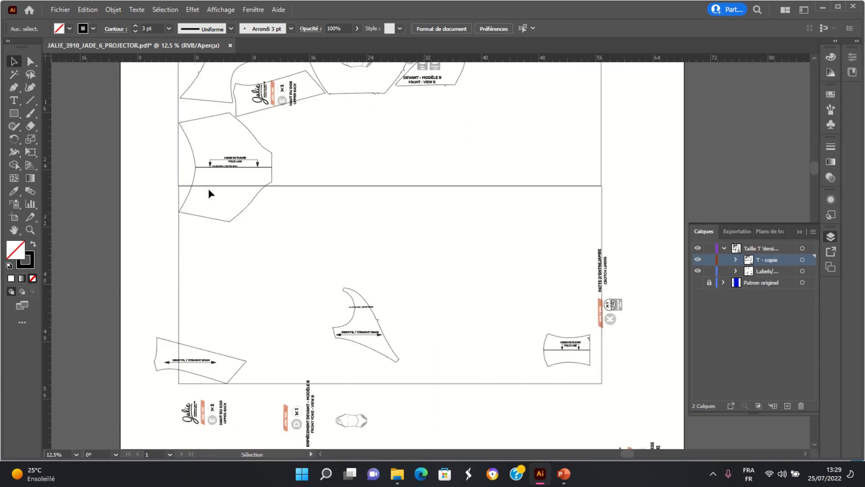
scroll(298, 185, "down", 2)
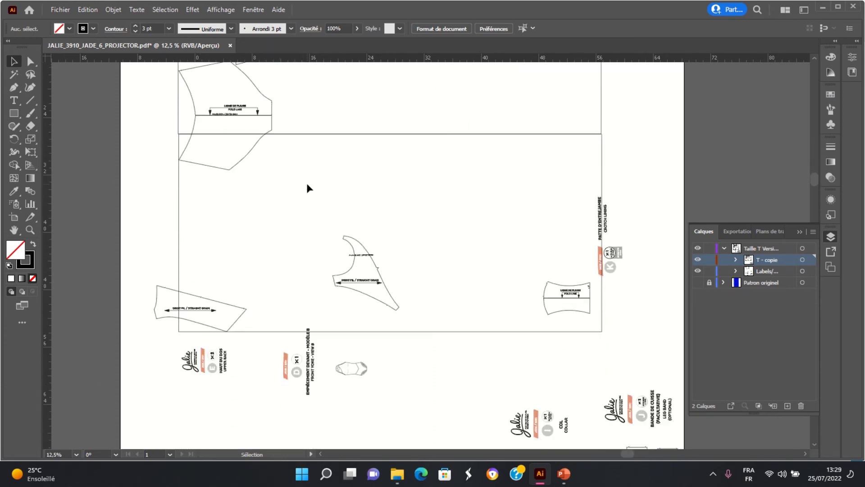
scroll(307, 185, "down", 6)
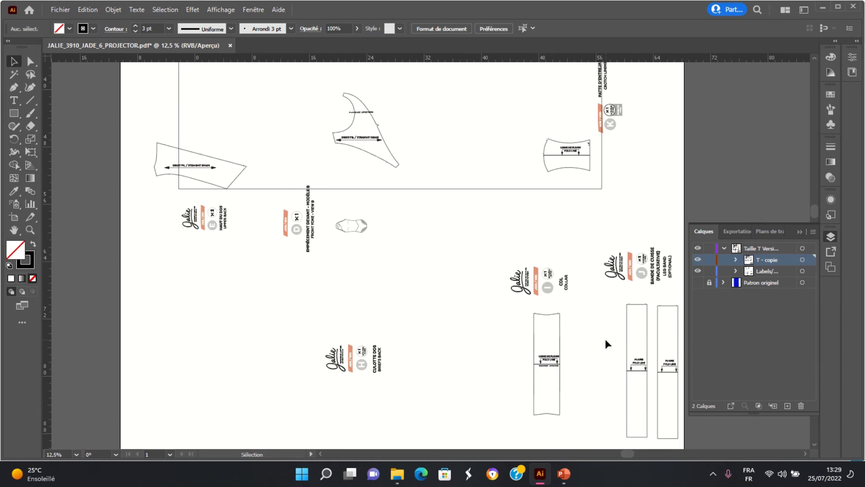
scroll(496, 337, "up", 9)
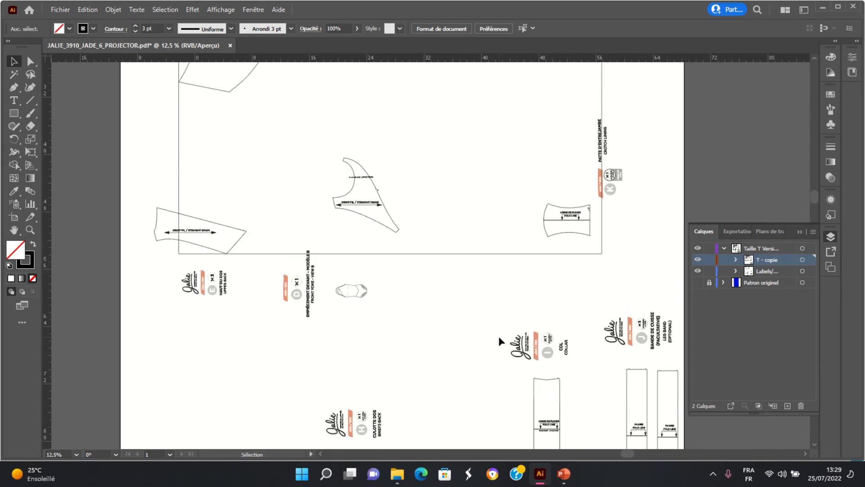
scroll(506, 335, "up", 4)
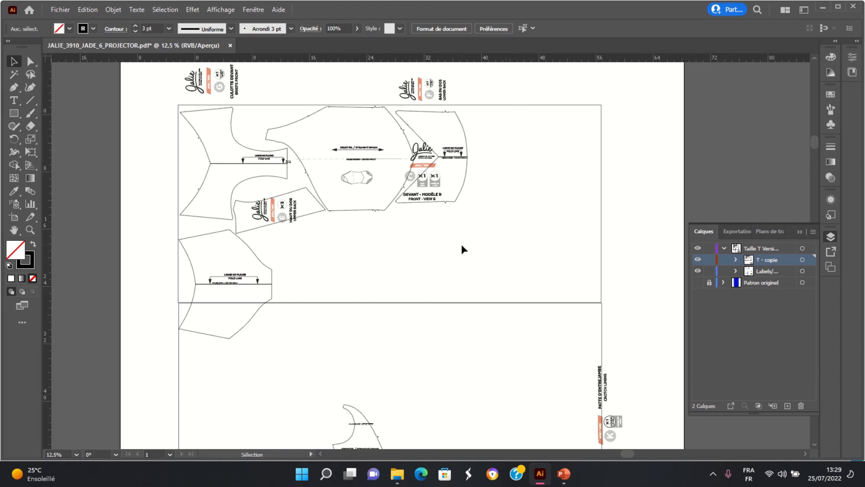
scroll(463, 247, "down", 4)
scroll(524, 199, "down", 7)
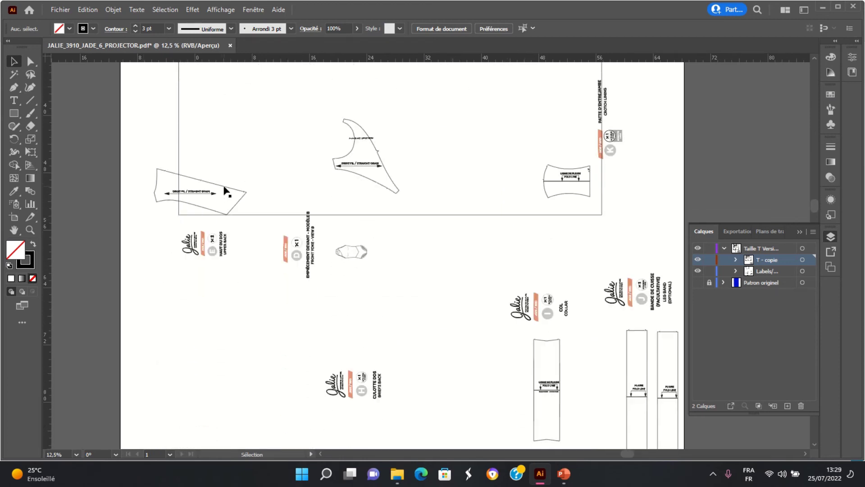
left_click_drag(224, 187, 221, 331)
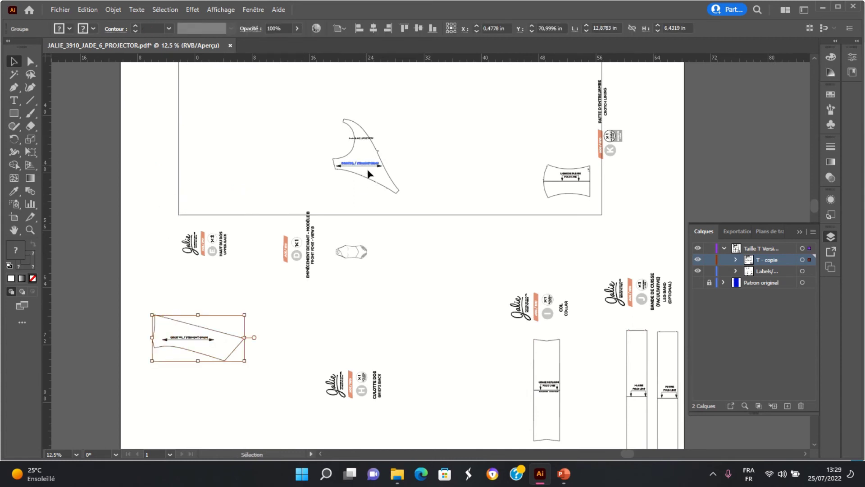
- Try to group the front yoke piece with its text markings and move the group
mouse_move(367, 171)
left_mouse_down()
mouse_move(425, 314)
mouse_move(368, 184)
mouse_move(370, 170)
left_mouse_up()
left_click(412, 230)
left_click_drag(313, 88, 424, 193)
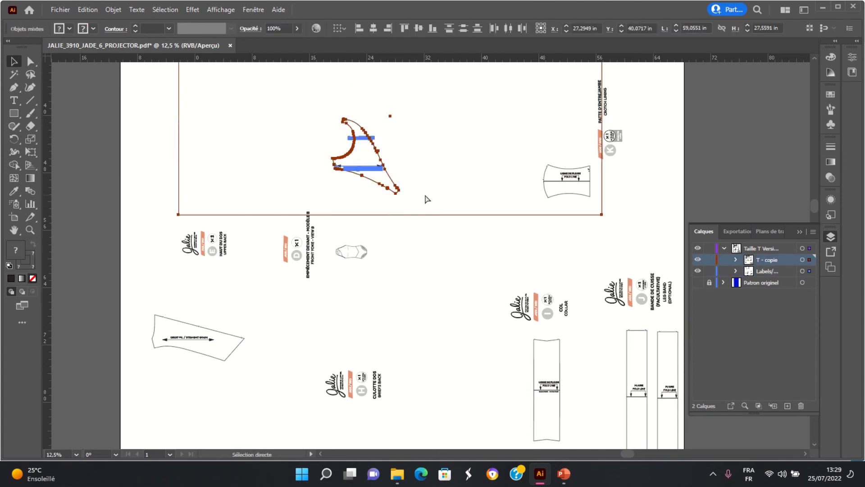
left_click(426, 196)
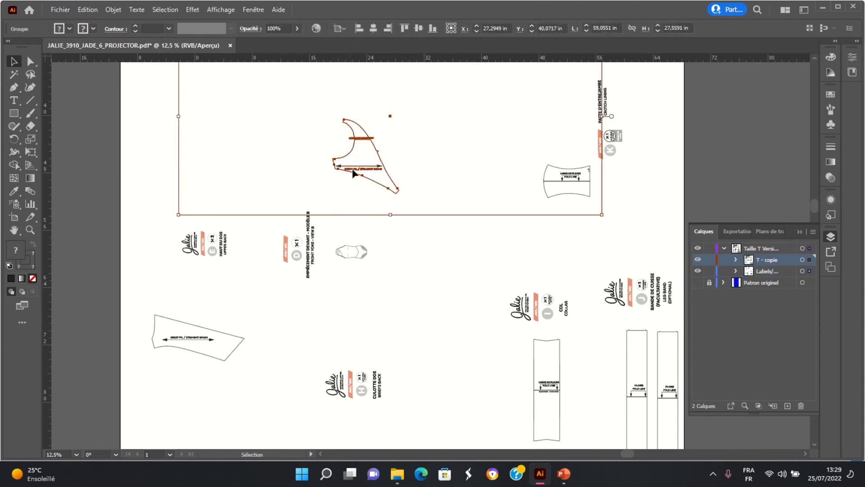
left_click_drag(354, 174, 338, 185)
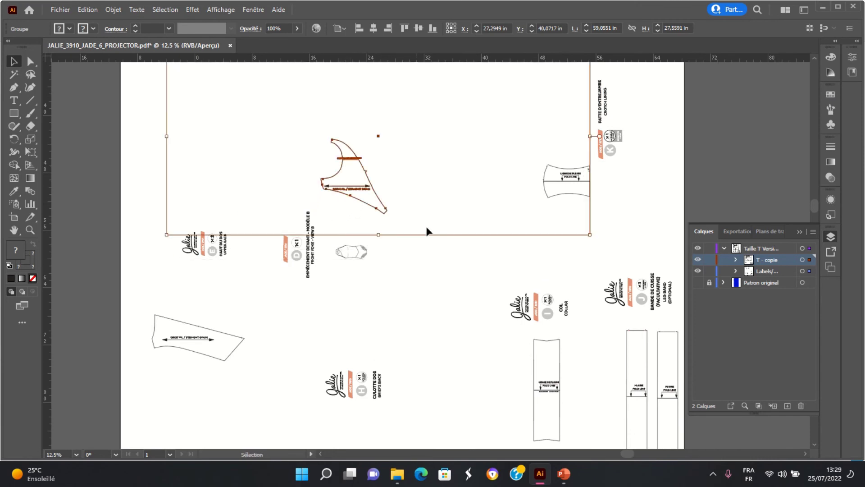
- Undo the last move and the grouping that included the lower rectangle
left_click(87, 9)
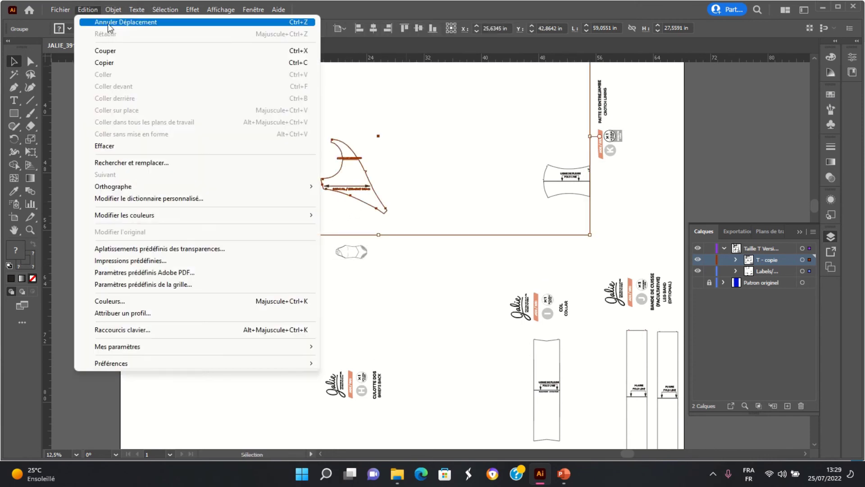
left_click(113, 22)
left_click(465, 364)
scroll(465, 361, "up", 3)
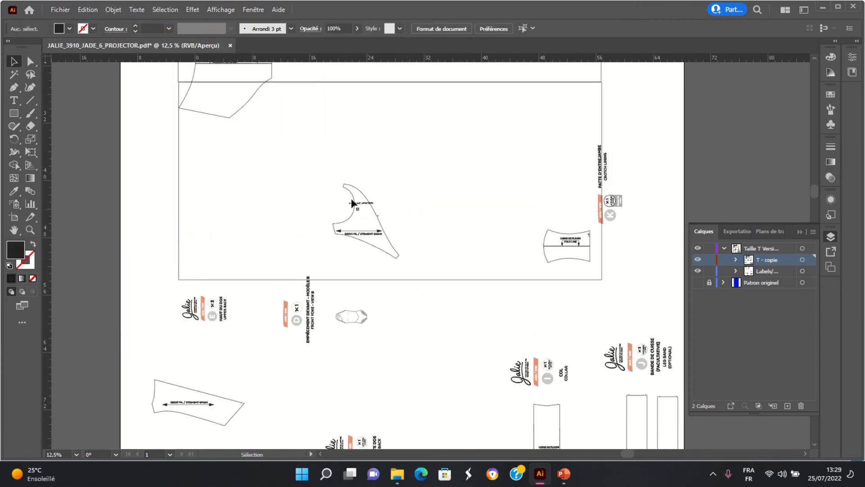
left_click(87, 10)
left_click(113, 19)
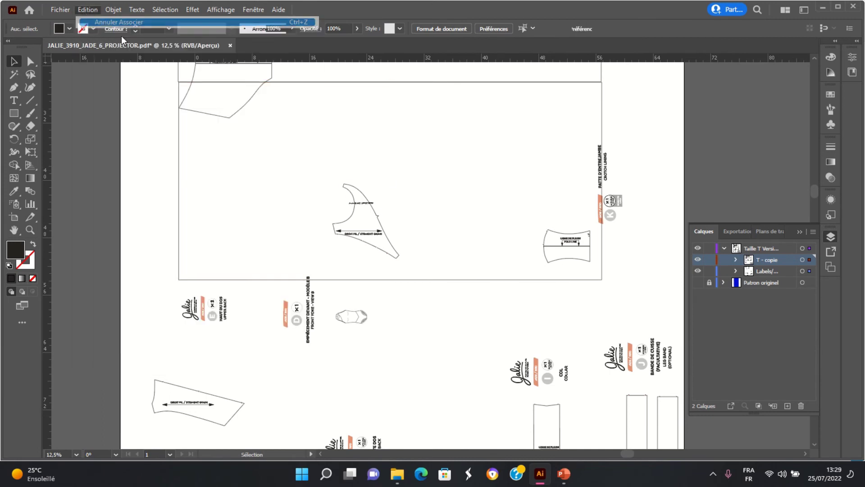
left_click(424, 369)
left_click_drag(310, 167, 414, 259)
left_click(452, 363)
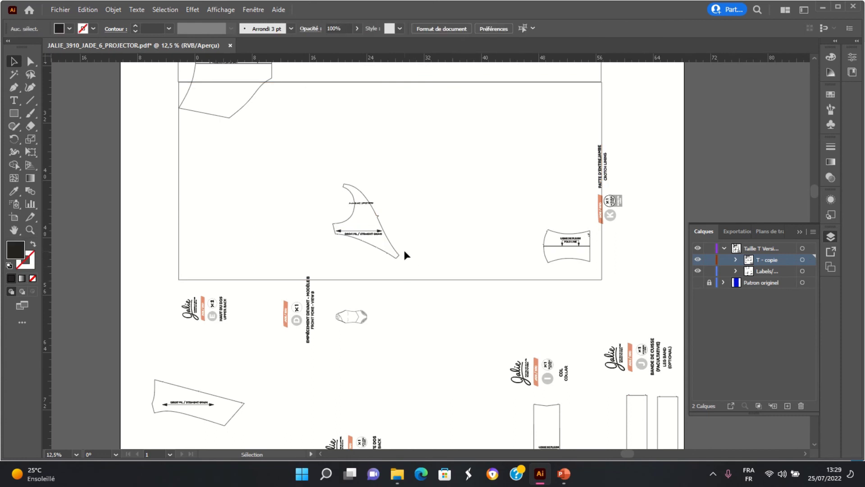
left_click_drag(336, 174, 409, 248)
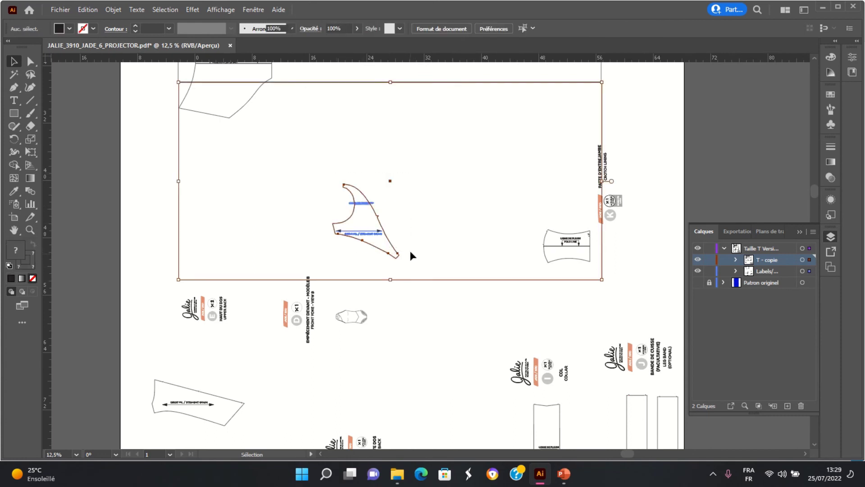
left_click(448, 306)
- Group the front yoke piece's outline with its grainline and text markings, and move it out of the rectangle, below its label
left_click(368, 231)
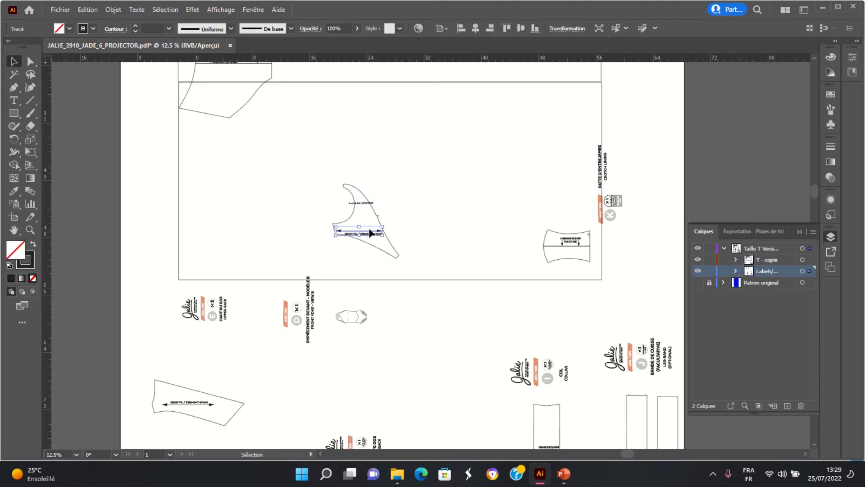
left_click(393, 248)
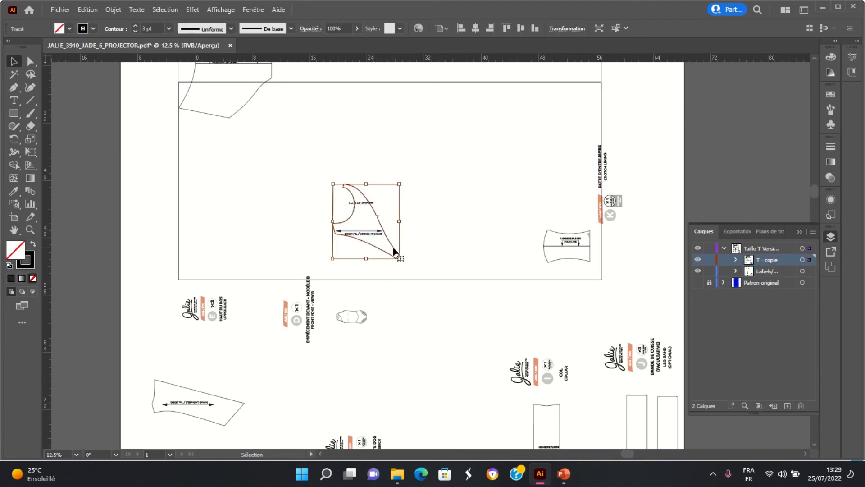
left_click(367, 234, "shift")
left_click(367, 203, "shift")
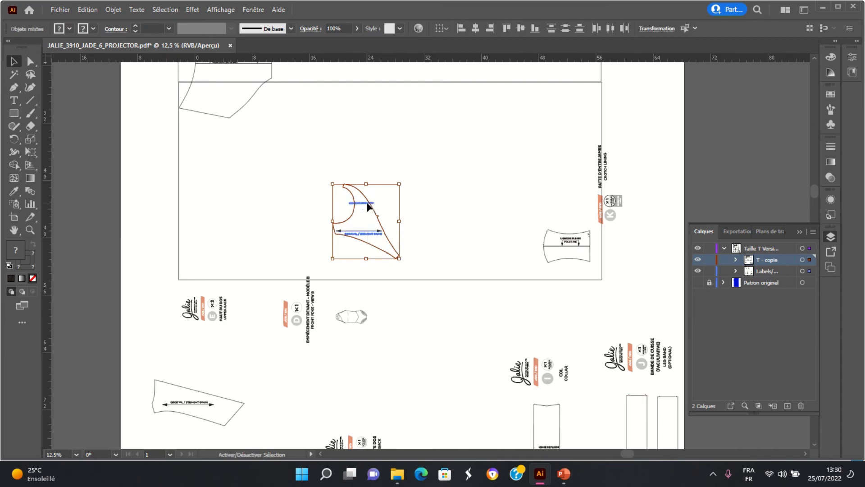
key("ctrl+g")
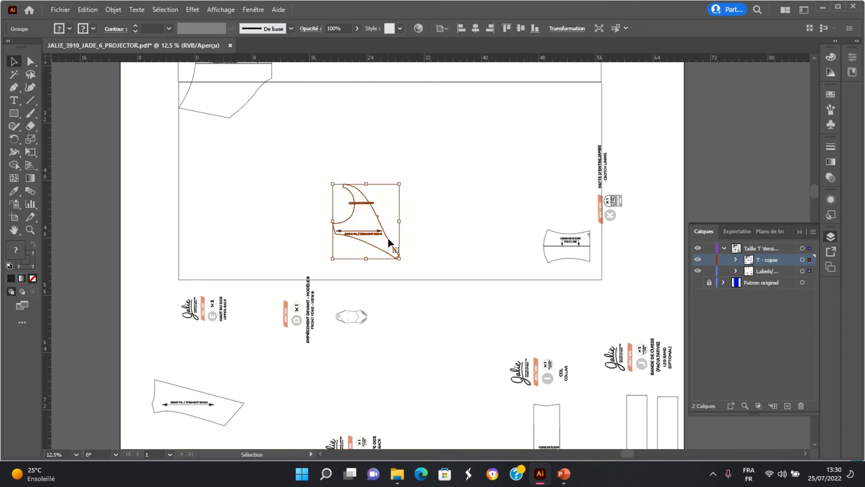
left_click(400, 260)
left_click_drag(373, 236, 302, 405)
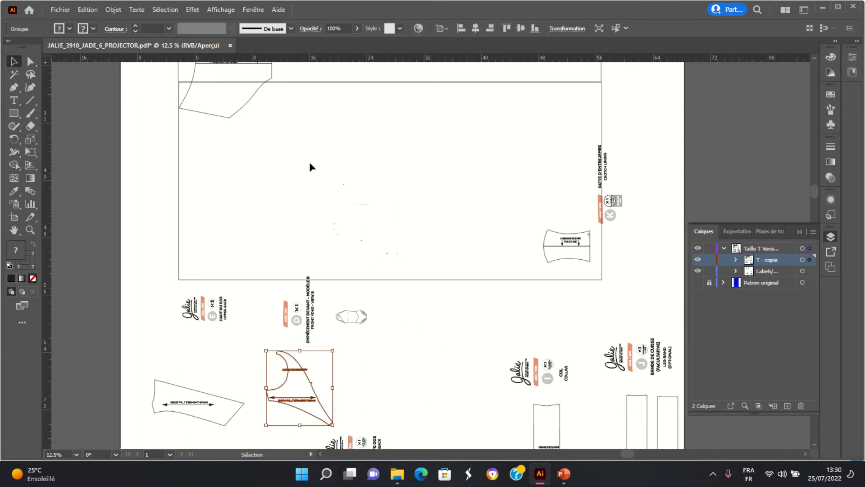
- Delete the lower rectangle and replace it with a copy of the upper one, aligned edge to edge directly below it
left_click_drag(310, 163, 423, 253)
key("Delete")
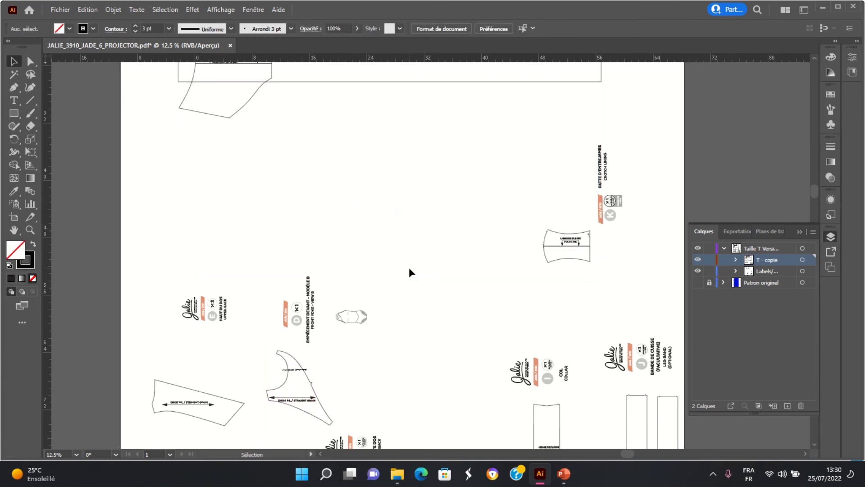
scroll(482, 261, "up", 6)
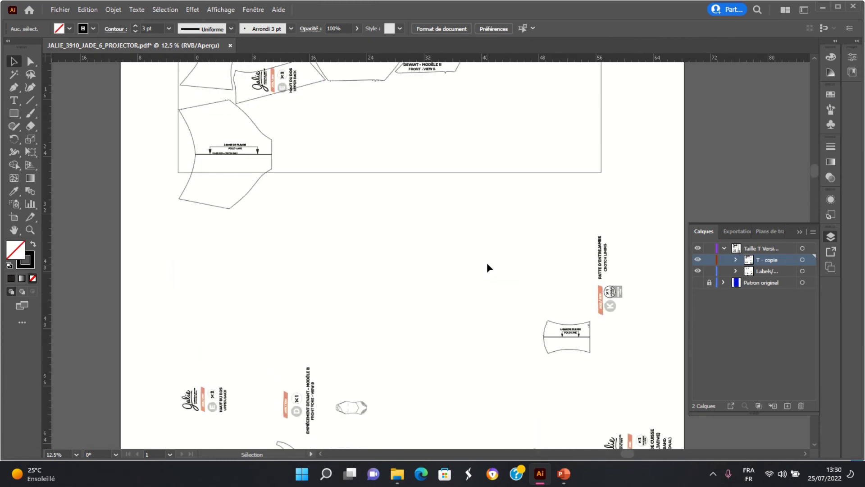
left_click(490, 238)
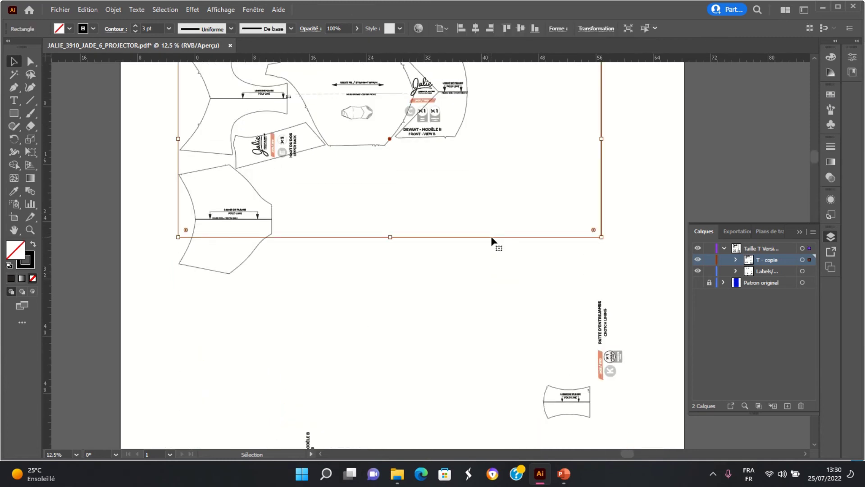
scroll(492, 240, "up", 2)
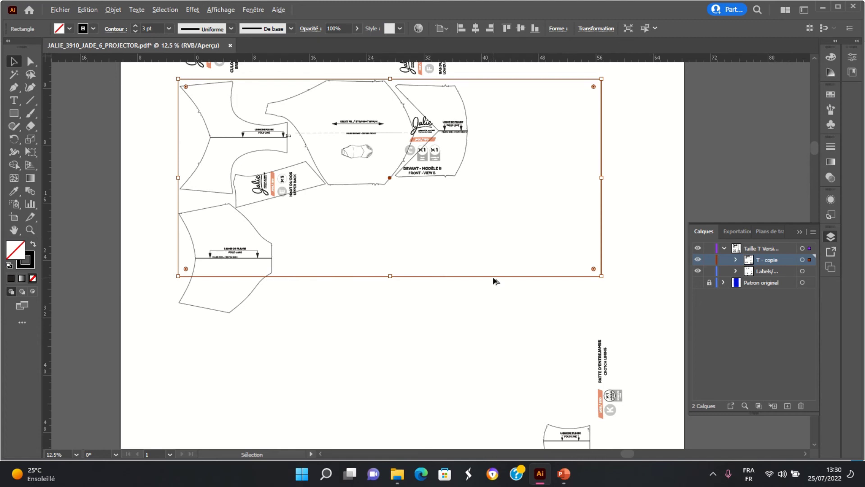
left_click_drag(493, 277, 492, 446)
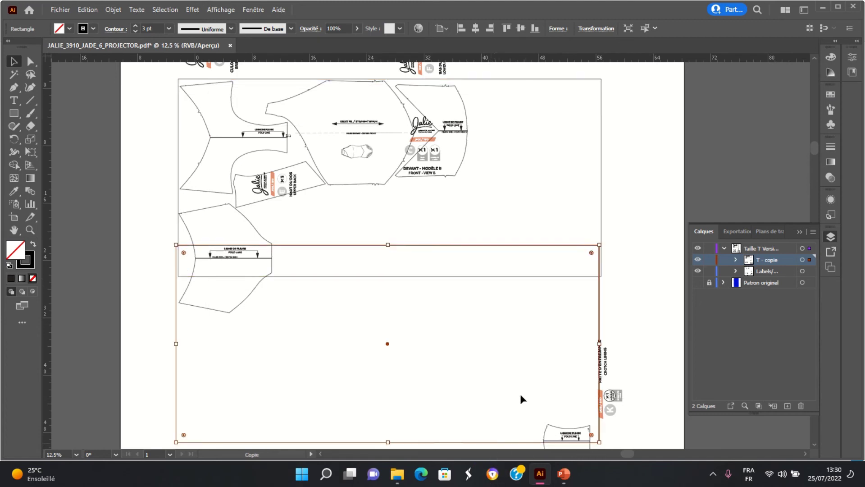
scroll(551, 275, "down", 3)
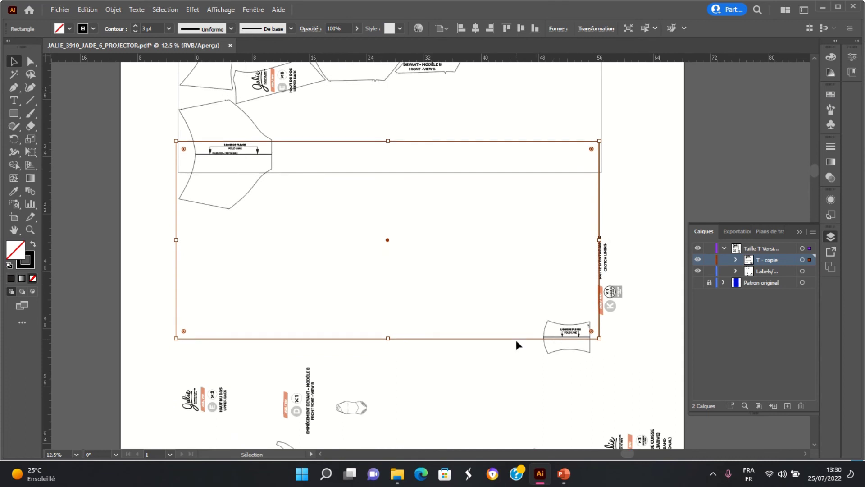
left_click_drag(517, 338, 521, 374)
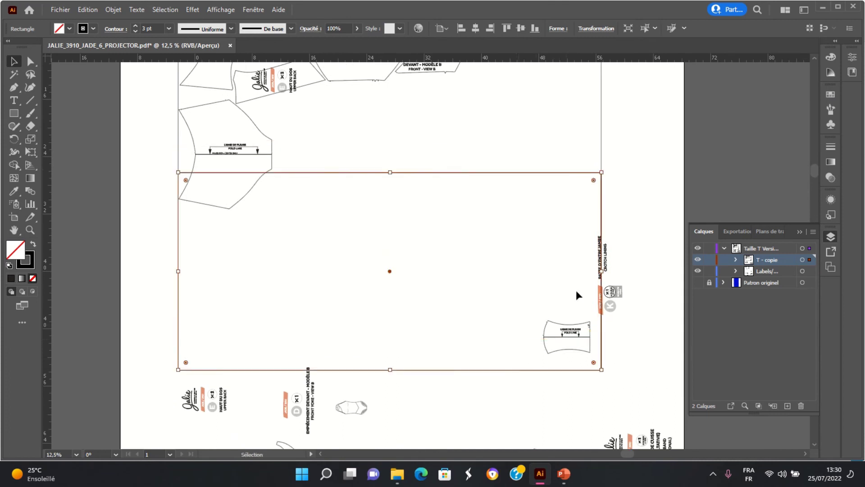
left_click(648, 231)
- Move the lower back piece beside the briefs back piece's tapered end, across the edge shared by the two rectangles
scroll(428, 203, "up", 1)
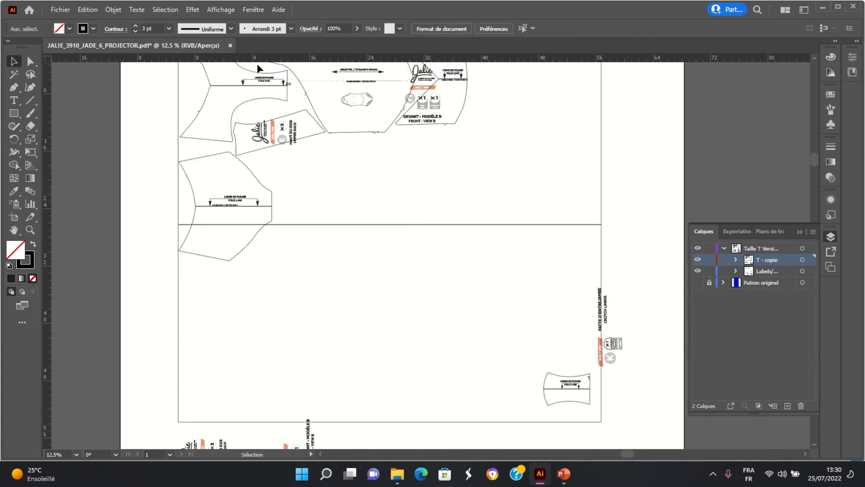
scroll(415, 189, "up", 1)
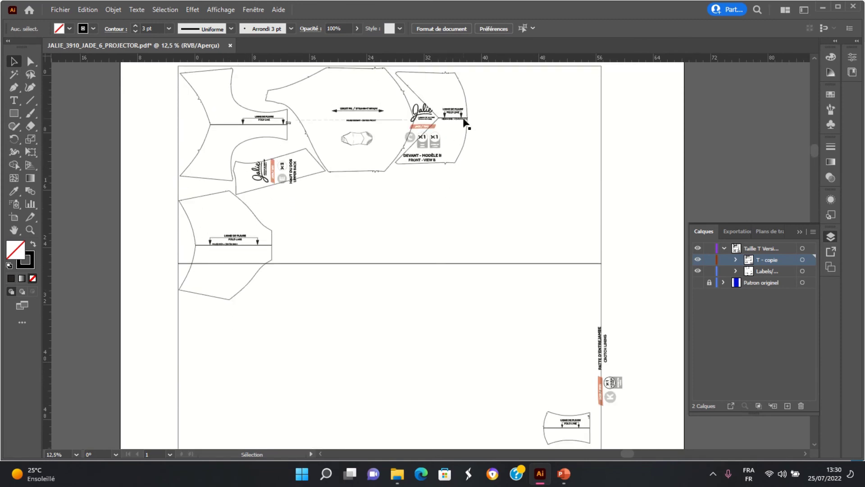
left_click_drag(468, 121, 248, 347)
scroll(403, 326, "down", 4)
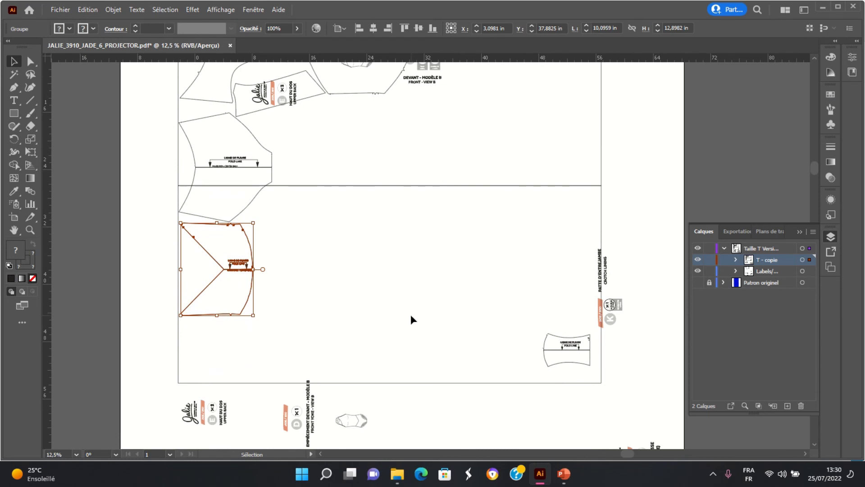
left_click_drag(248, 270, 315, 166)
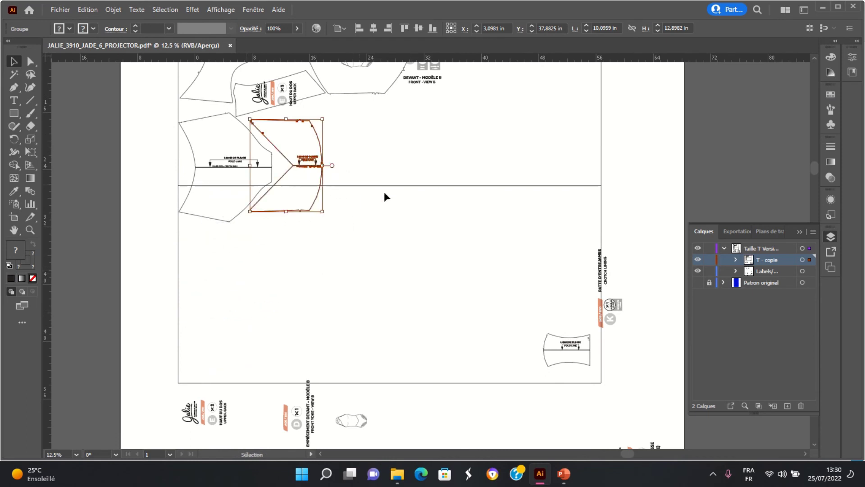
left_click(424, 202)
- Move the view B front piece into the lower rectangle, below the briefs back piece and against the rectangle's left edge
scroll(419, 203, "up", 3)
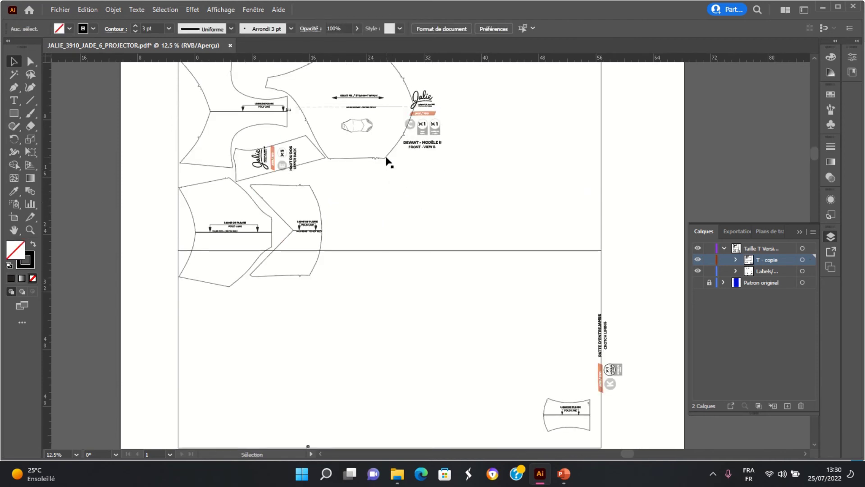
left_click_drag(387, 158, 297, 390)
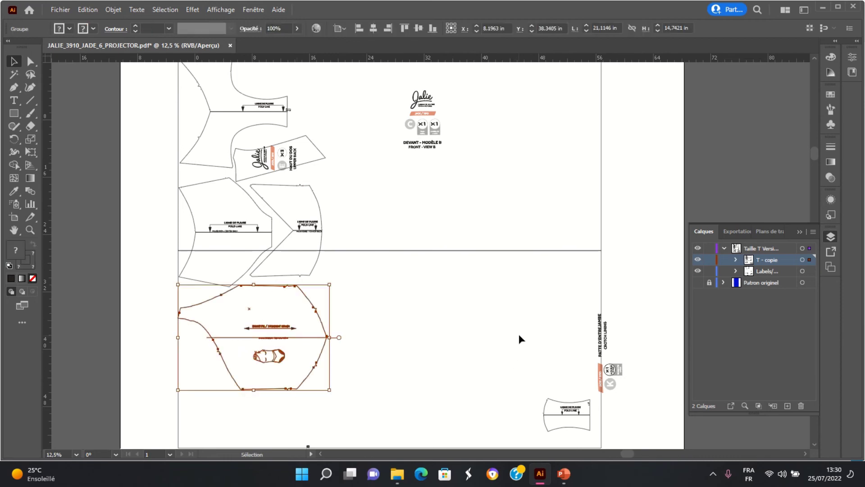
- Delete the upper back label, the front yoke label and the small motif beside them below the stacked rectangles
scroll(518, 334, "up", 3)
scroll(523, 330, "down", 9)
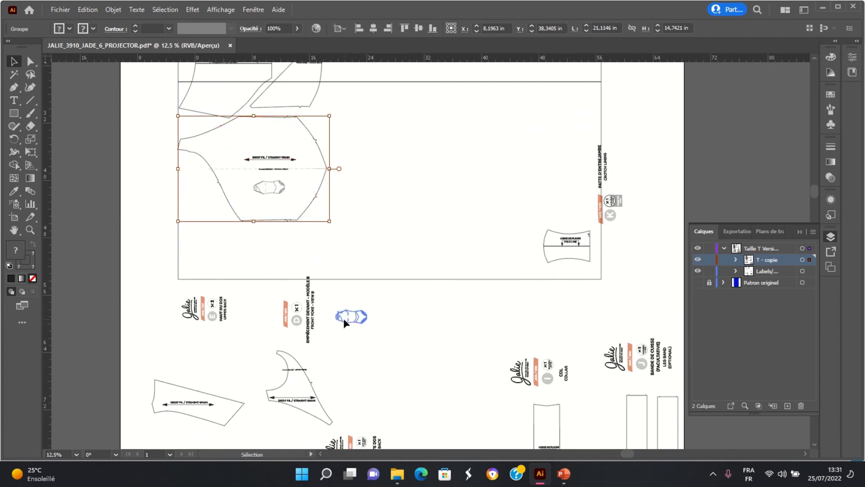
left_click(343, 318)
scroll(497, 355, "up", 2)
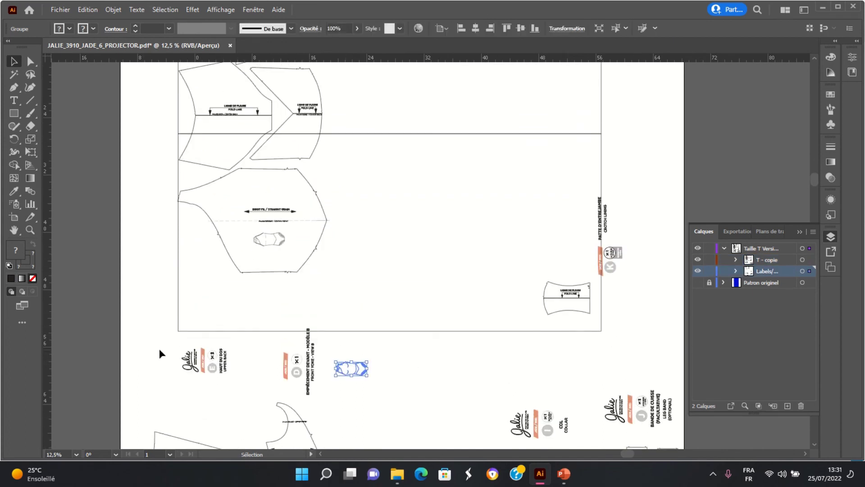
left_click_drag(160, 349, 382, 378)
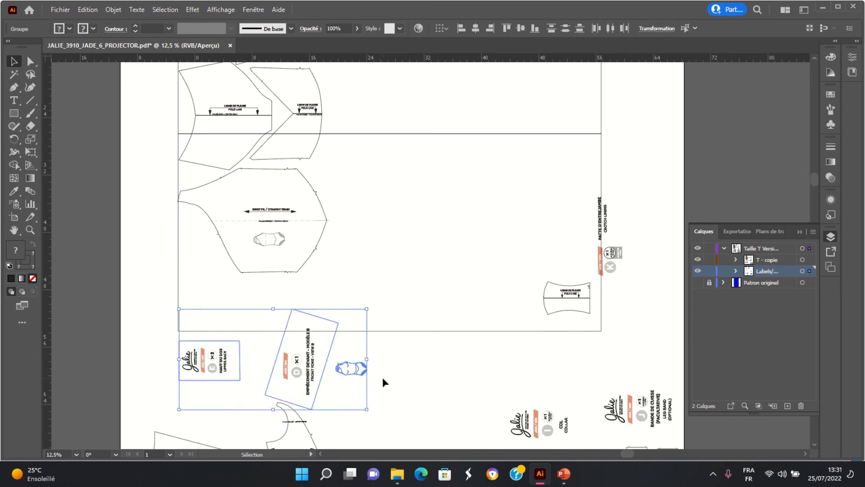
key("Delete")
- Delete the briefs front and lower back labels above the upper rectangle, and the upper back label lying over its slanted piece
scroll(388, 359, "up", 12)
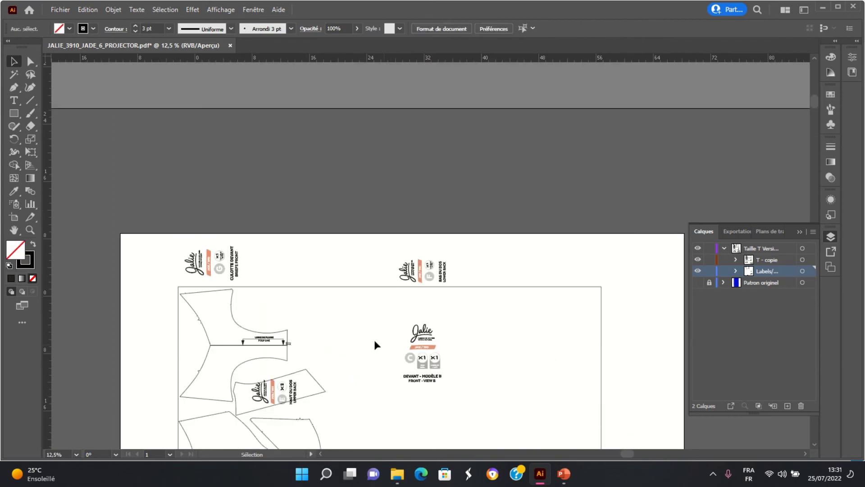
left_click_drag(164, 241, 480, 274)
key("Delete")
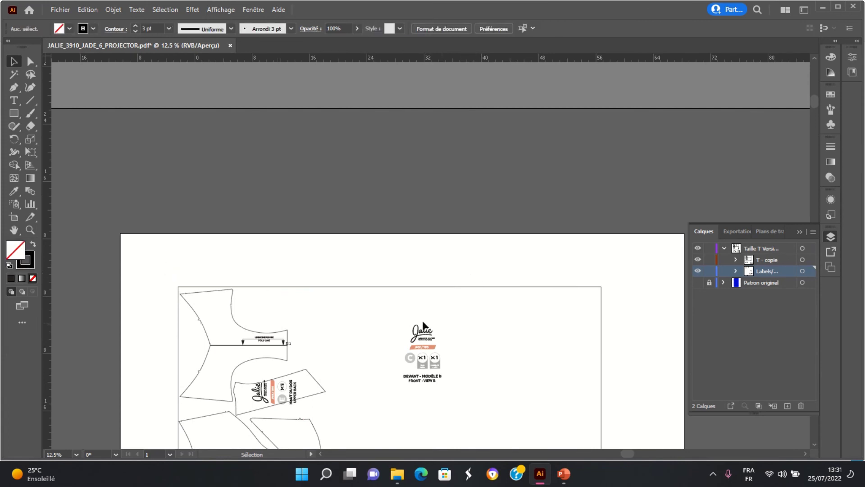
left_click(280, 399)
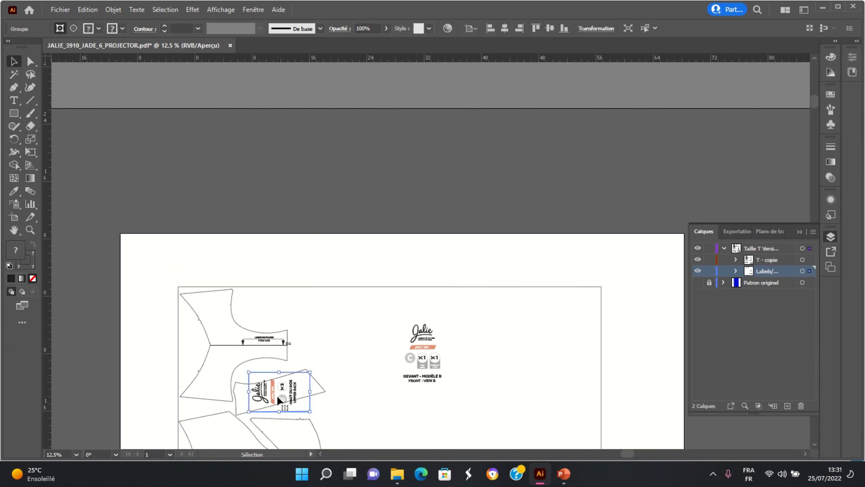
key("Delete")
scroll(446, 342, "down", 10)
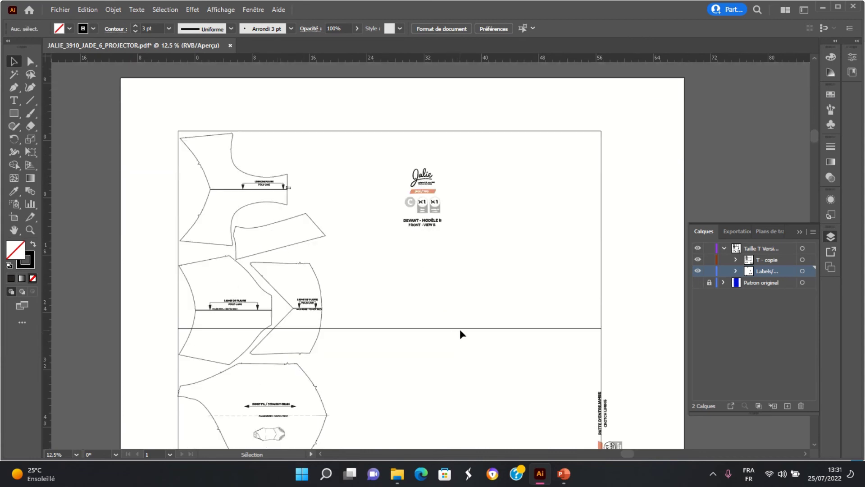
- Move the crotch lining piece out of the lower rectangle, between the briefs back label and the collar piece, and delete the crotch lining label
scroll(472, 334, "down", 5)
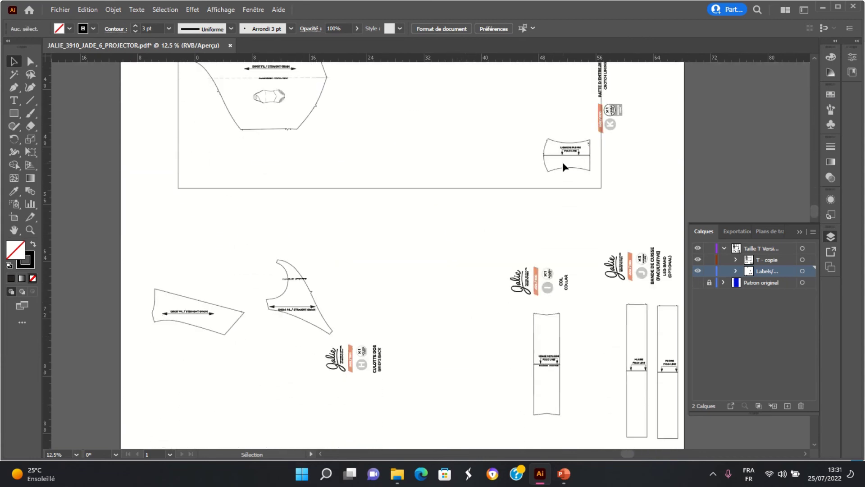
left_click_drag(568, 155, 435, 375)
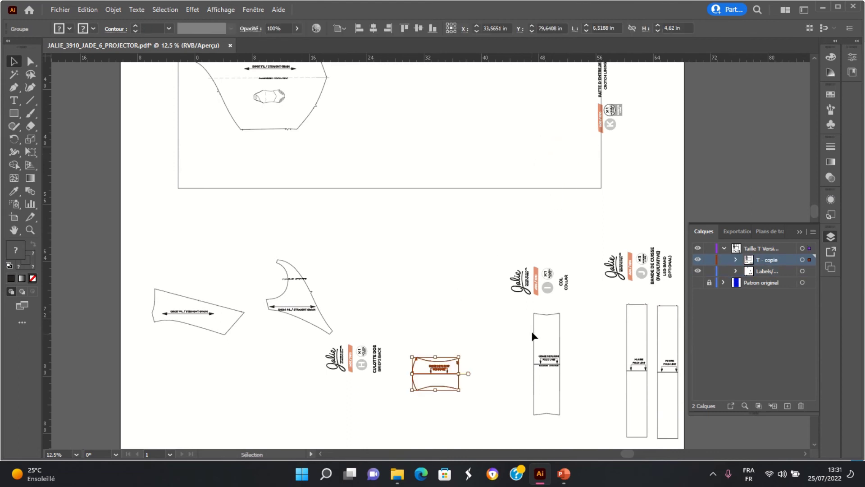
scroll(640, 169, "up", 2)
left_click(612, 153)
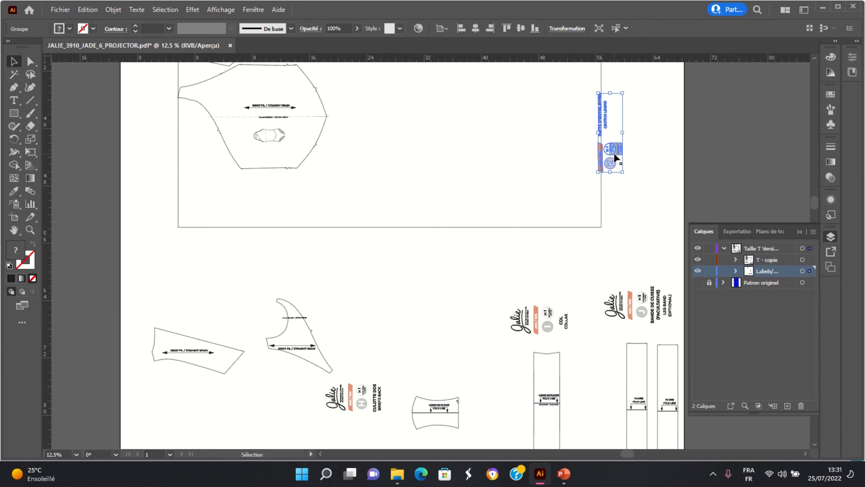
key("Delete")
scroll(569, 179, "up", 10)
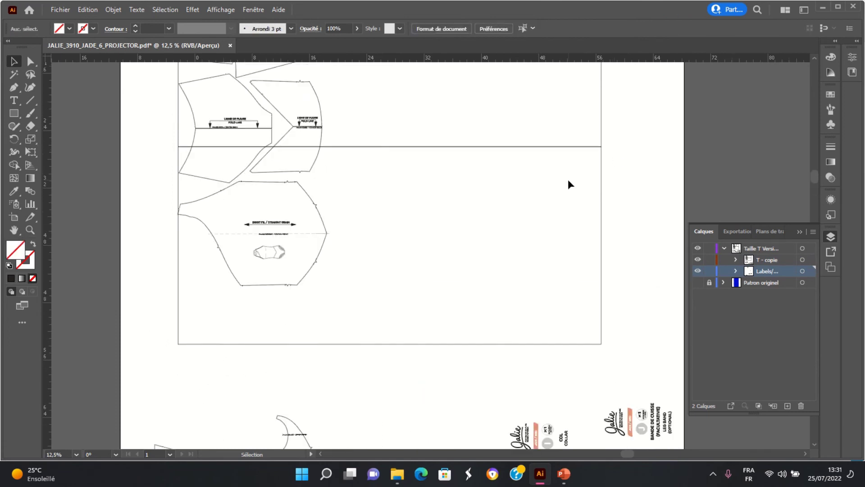
- Draw a rectangle of about 21.2 × 47.6 in around the five nested pieces and display its dimensions
scroll(569, 177, "up", 3)
scroll(568, 176, "down", 4)
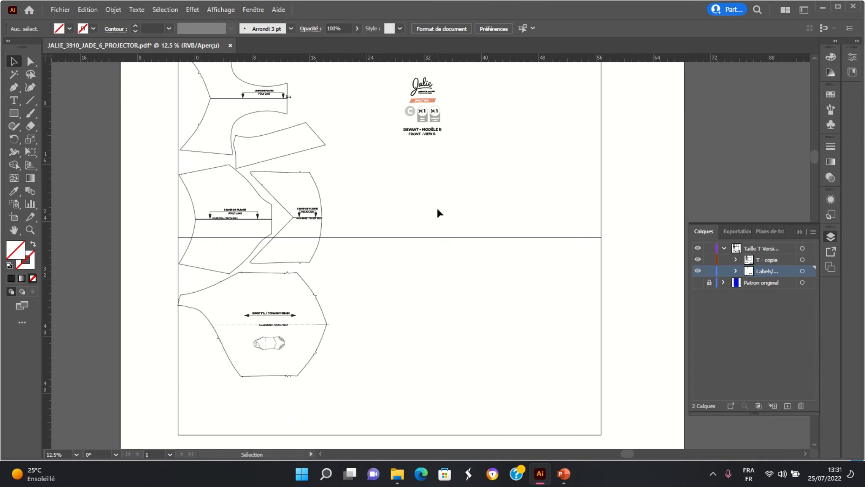
scroll(405, 209, "up", 2)
left_click(14, 113)
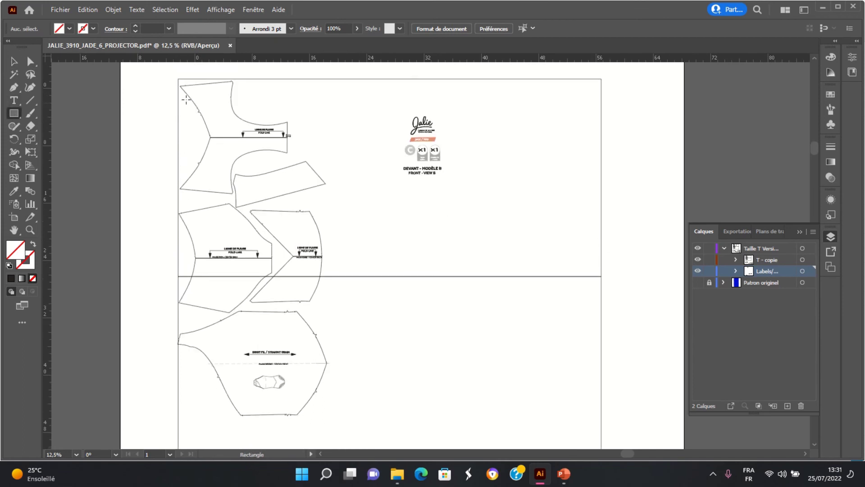
mouse_move(178, 79)
left_mouse_down()
mouse_move(220, 131)
mouse_move(331, 320)
mouse_move(351, 400)
mouse_move(345, 433)
mouse_move(330, 420)
left_mouse_up()
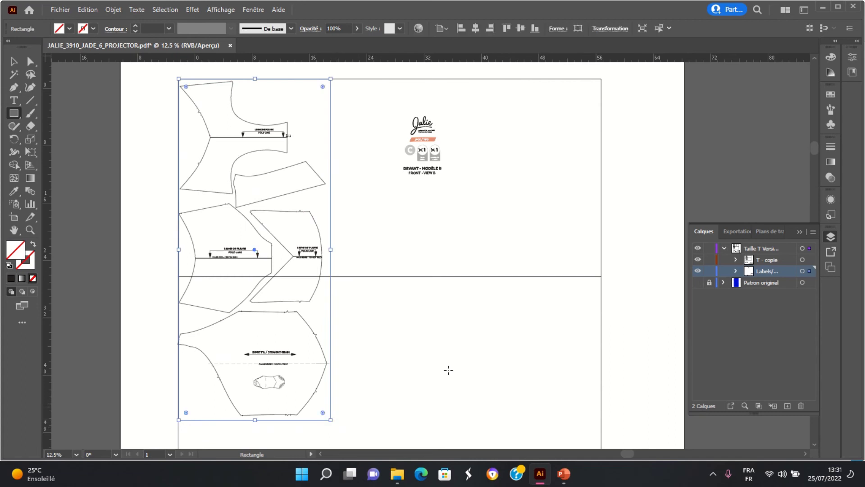
left_click(852, 57)
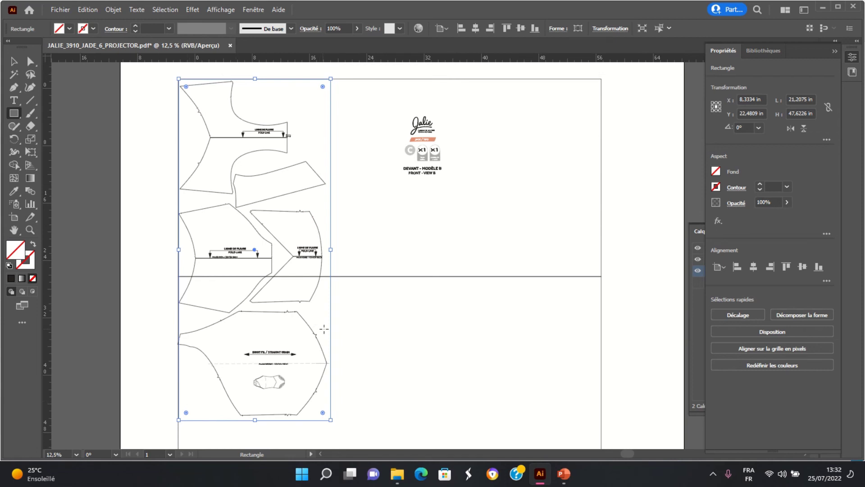
- Duplicate the lower 150 × 70 cm rectangle and place the copy farther down, over the remaining loose pattern pieces
scroll(342, 323, "down", 5)
scroll(363, 270, "down", 2)
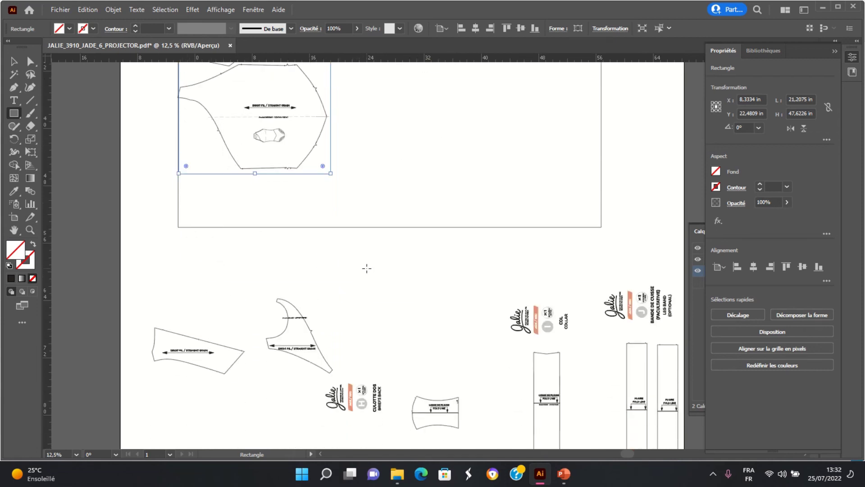
scroll(373, 264, "down", 4)
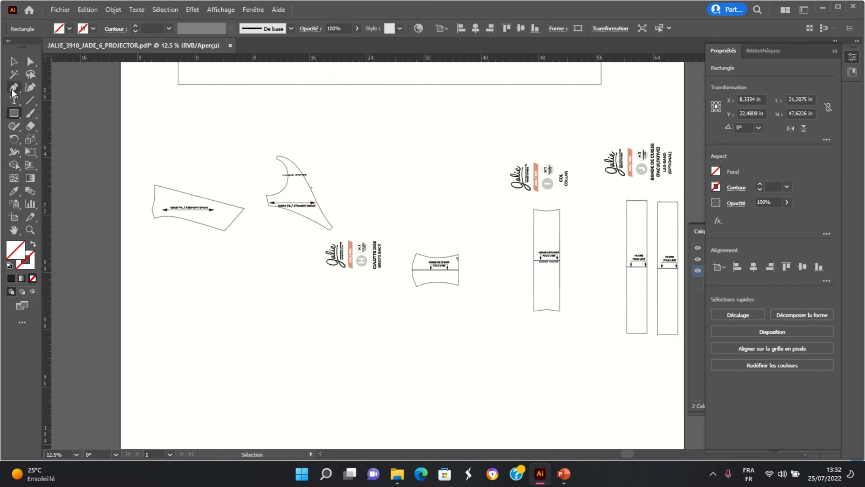
left_click(13, 62)
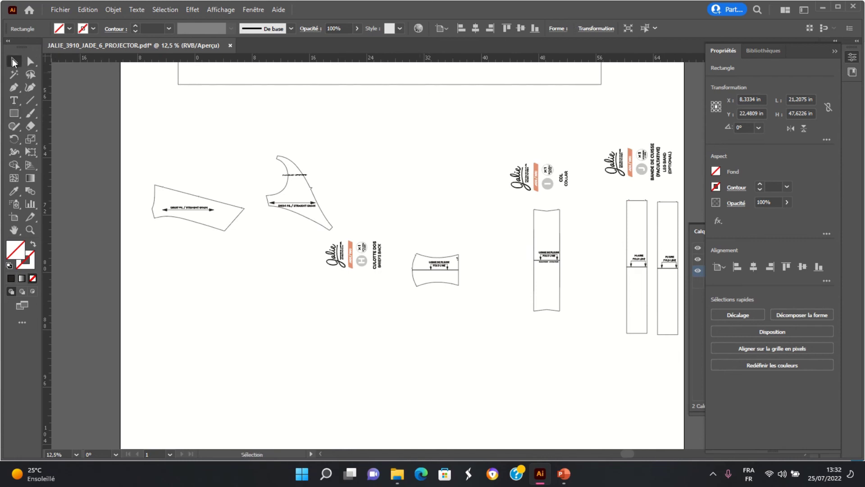
left_click(422, 84)
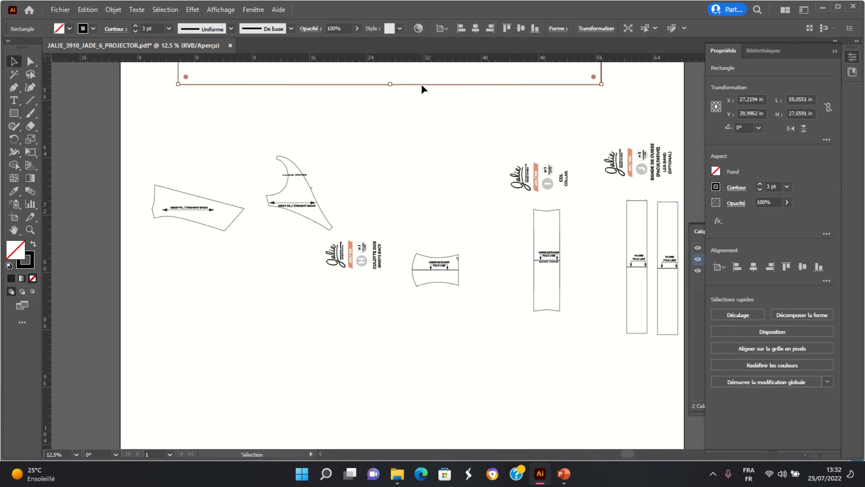
left_click_drag(422, 86, 421, 326)
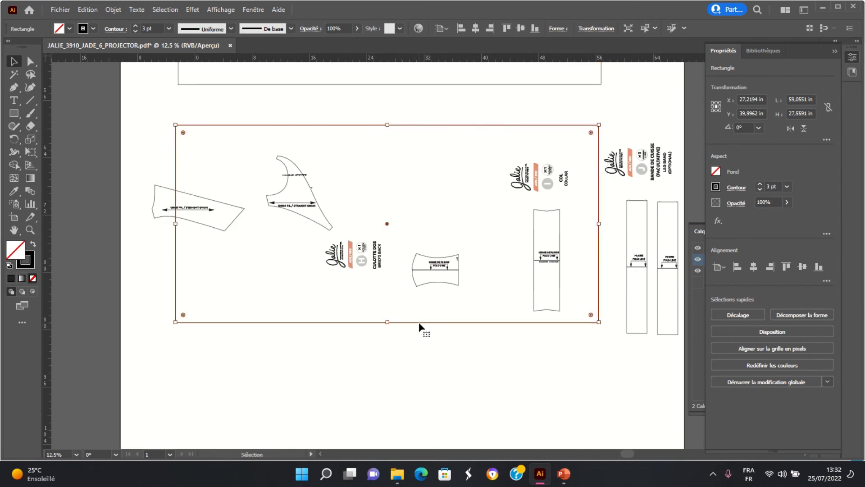
left_click(484, 379)
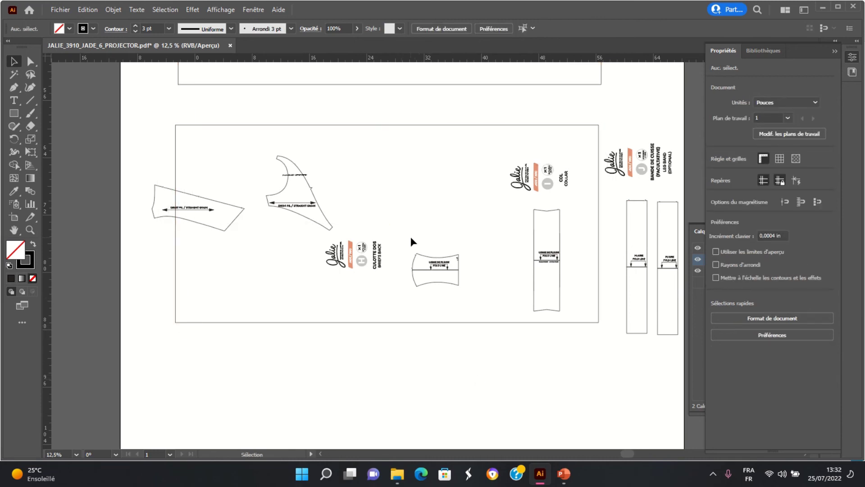
- Move the front yoke piece into the new rectangle's upper-left corner and fit the slanted straight-grain piece directly beneath it
left_click(271, 195)
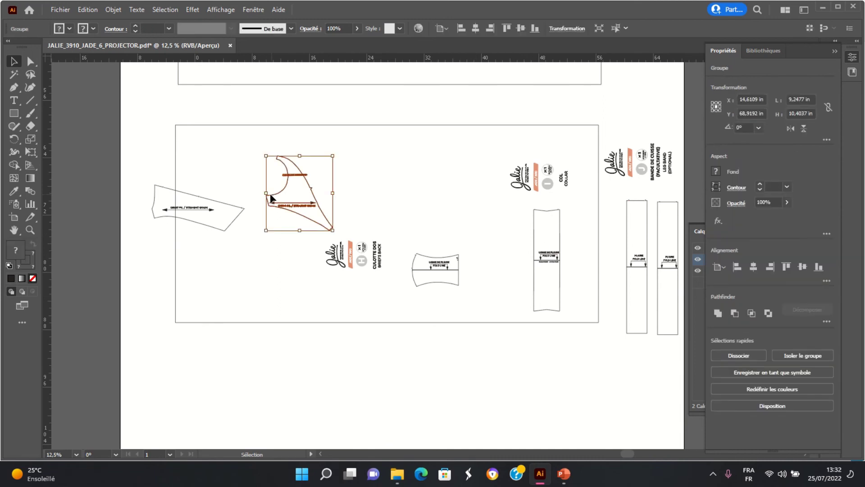
left_click_drag(271, 197, 187, 170)
left_click(239, 238)
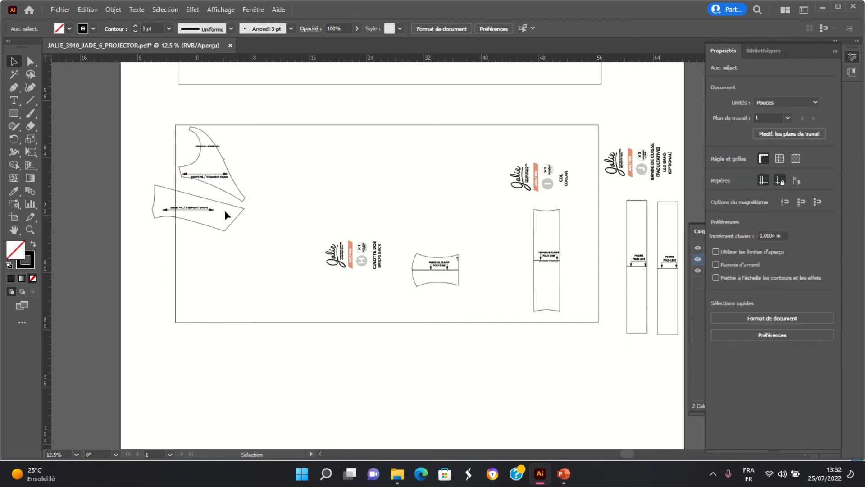
left_click_drag(215, 207, 244, 207)
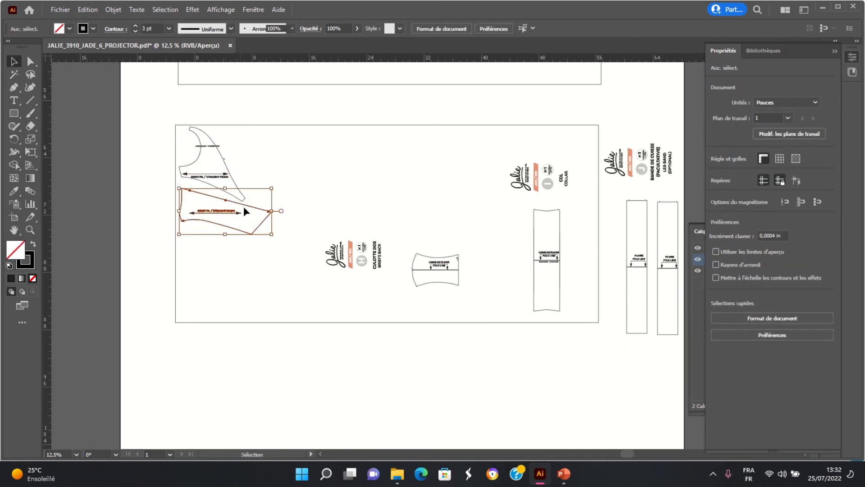
left_click(351, 269)
- Move the collar piece upright beneath the slanted piece and nudge all three pieces so they fit inside the rectangle's left end
left_click_drag(551, 267, 198, 275)
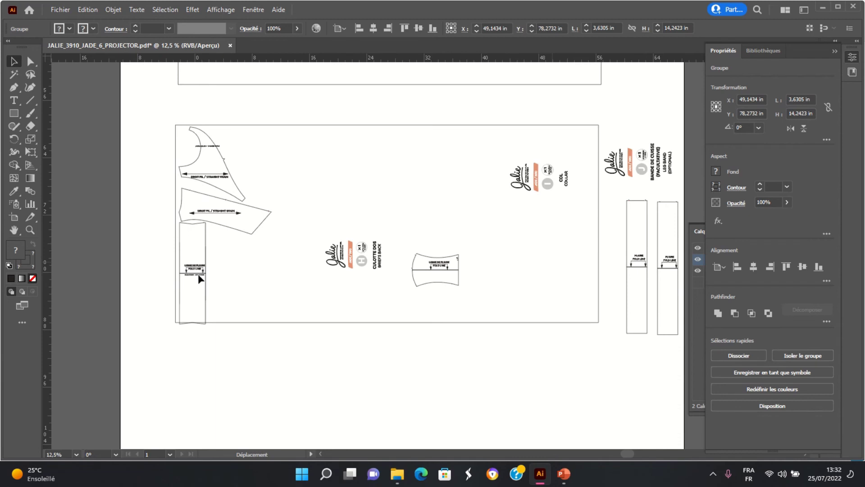
left_click_drag(199, 274, 198, 274)
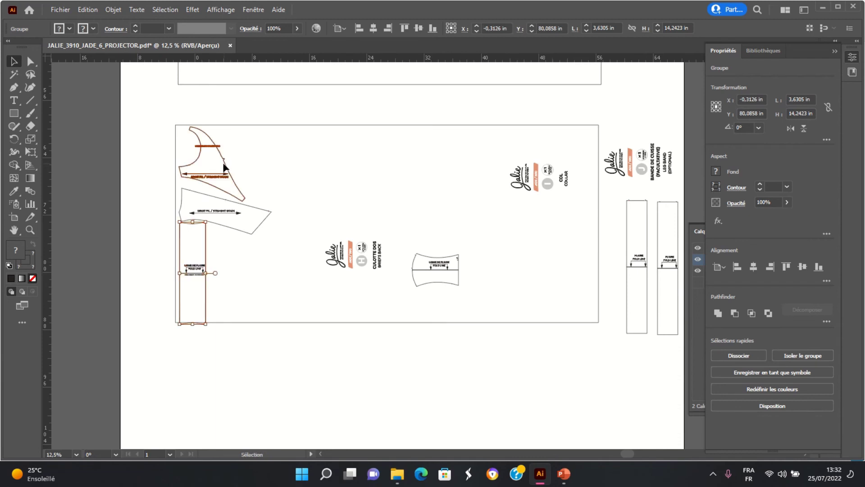
left_click_drag(224, 166, 221, 166)
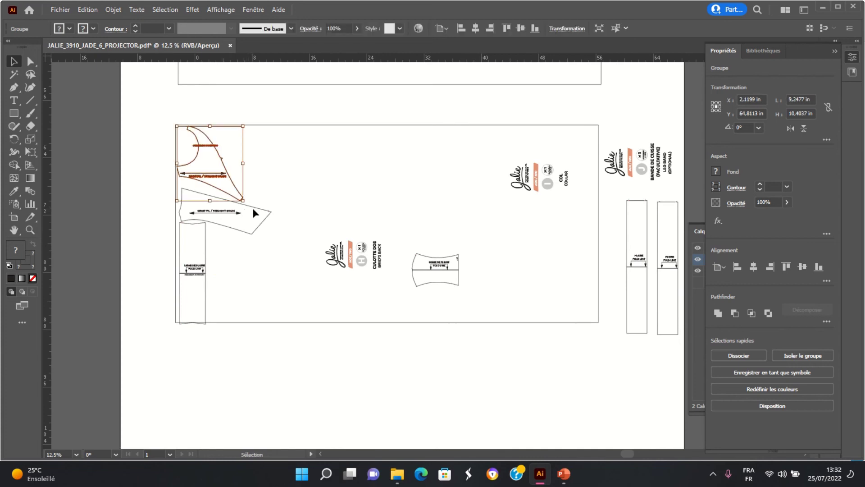
left_click_drag(253, 207, 252, 204)
left_click_drag(201, 265, 204, 265)
left_click(262, 266)
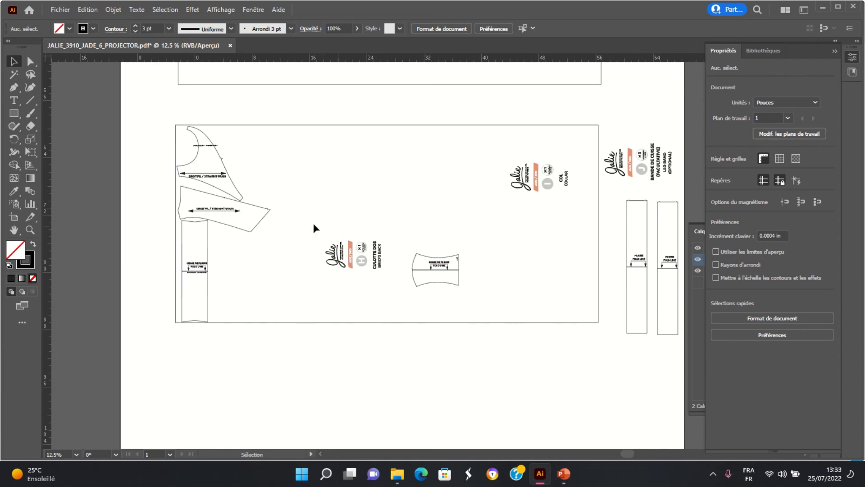
left_click_drag(314, 225, 388, 268)
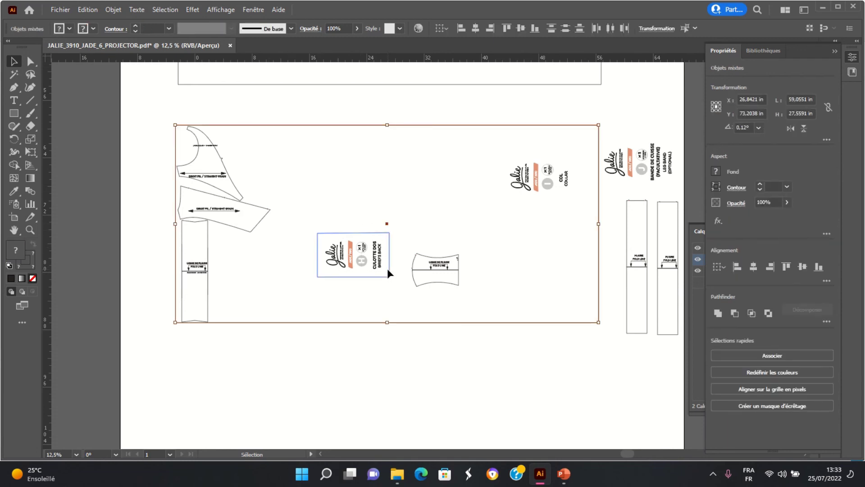
key("Delete")
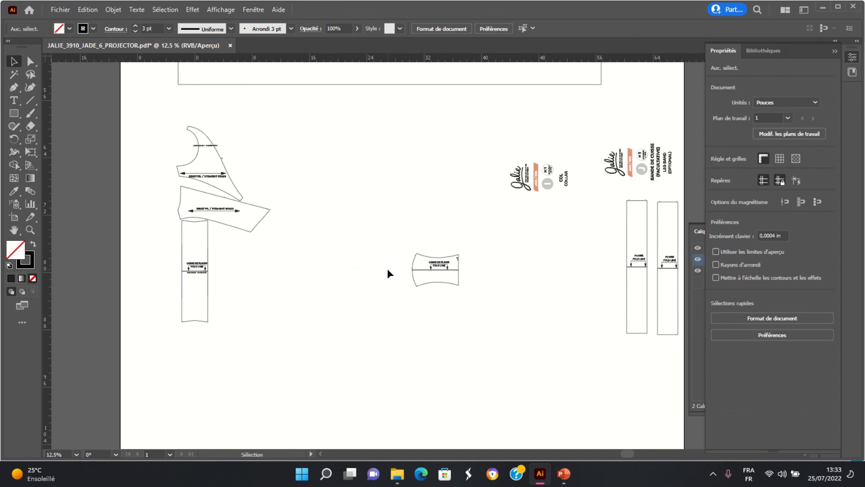
left_click(88, 9)
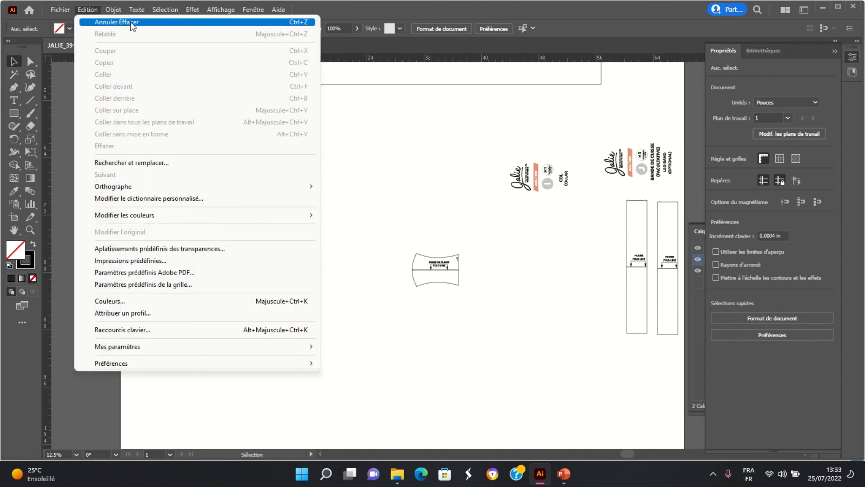
left_click(133, 26)
left_click(423, 383)
- Delete the briefs back label and the collar label inside the new rectangle
left_click(359, 265)
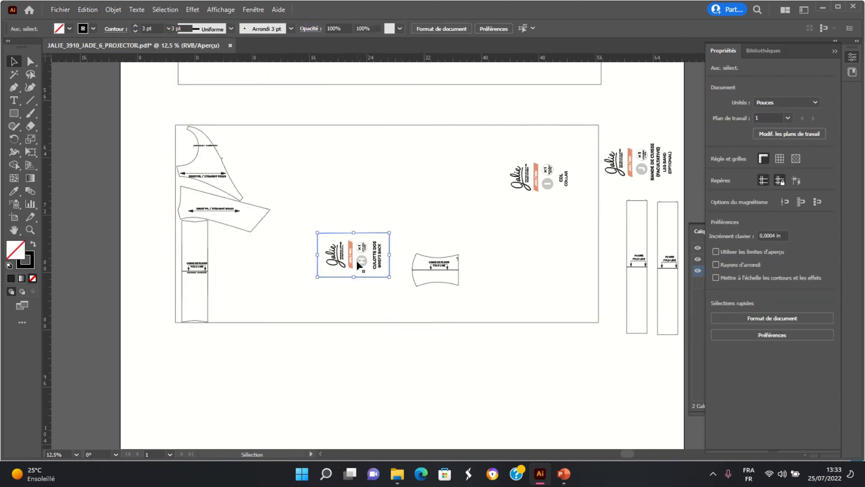
key("Delete")
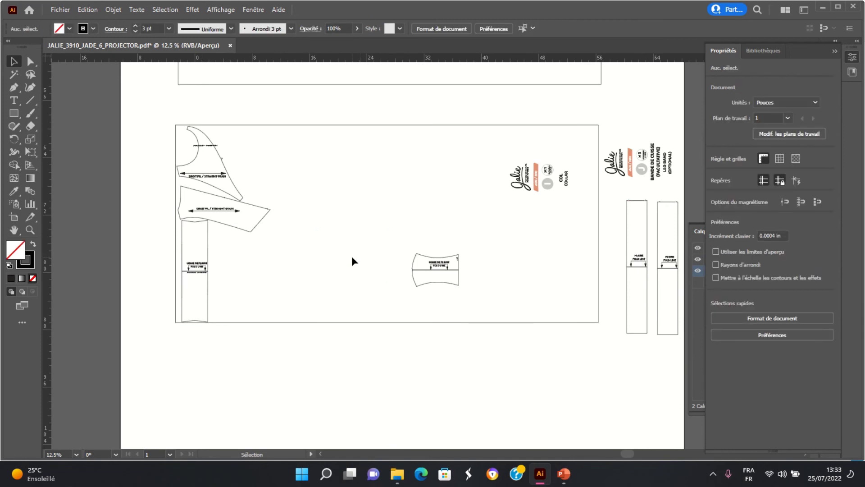
scroll(351, 255, "up", 2)
left_click(523, 217)
key("Delete")
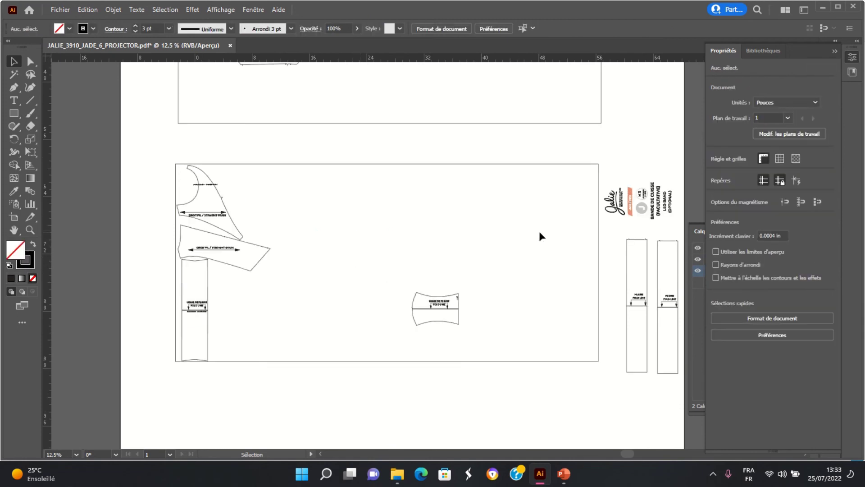
scroll(658, 184, "down", 2)
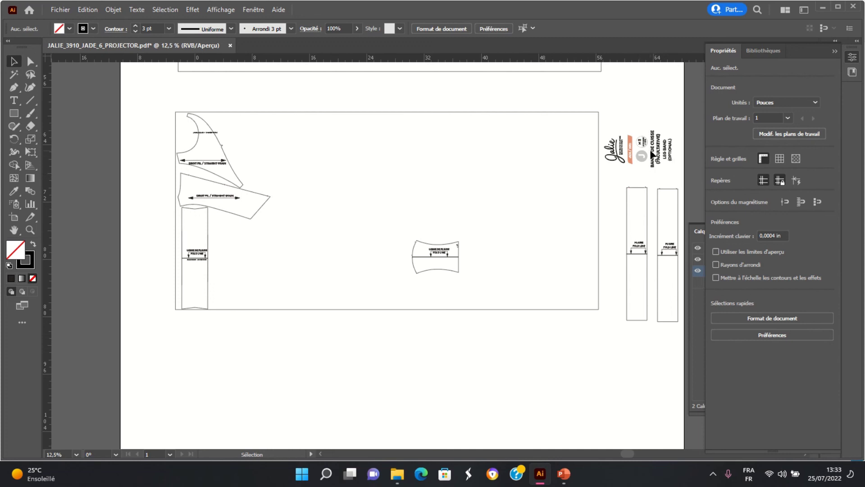
- Move the leg band label and its two strip pieces together from beside the rectangle to the space below it
scroll(651, 153, "down", 1)
scroll(645, 138, "down", 2)
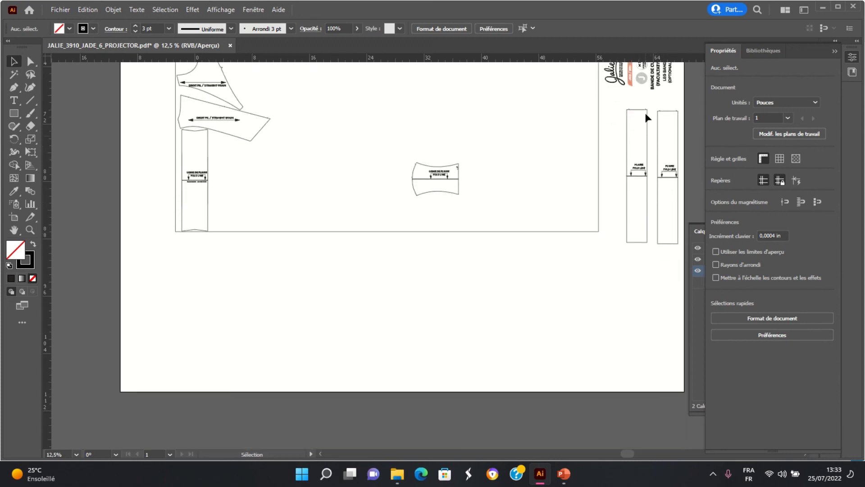
scroll(647, 118, "up", 1)
scroll(619, 75, "up", 1)
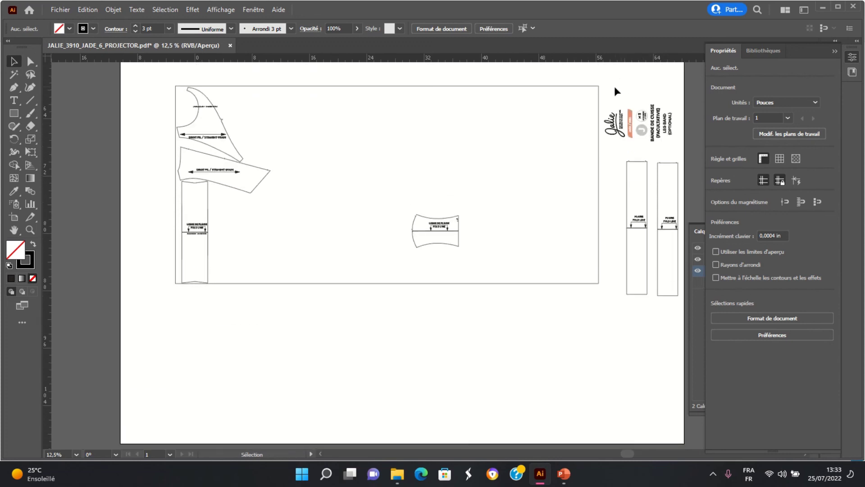
left_click_drag(615, 86, 681, 315)
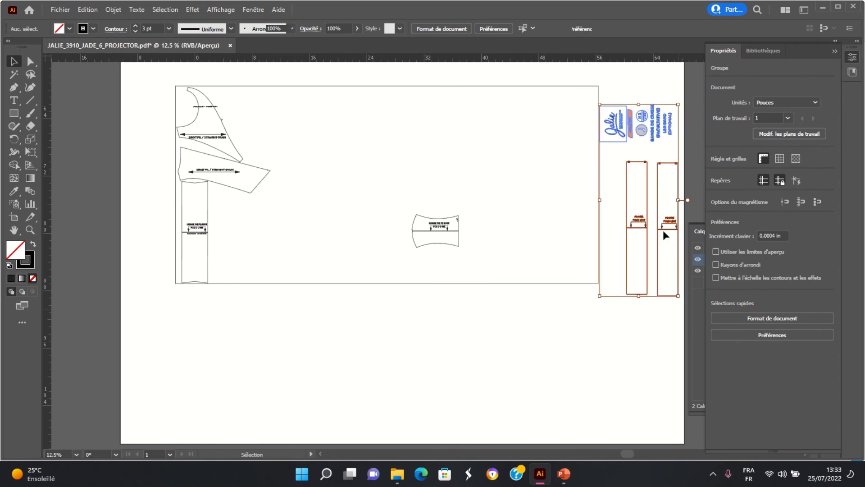
left_click_drag(645, 139, 256, 324)
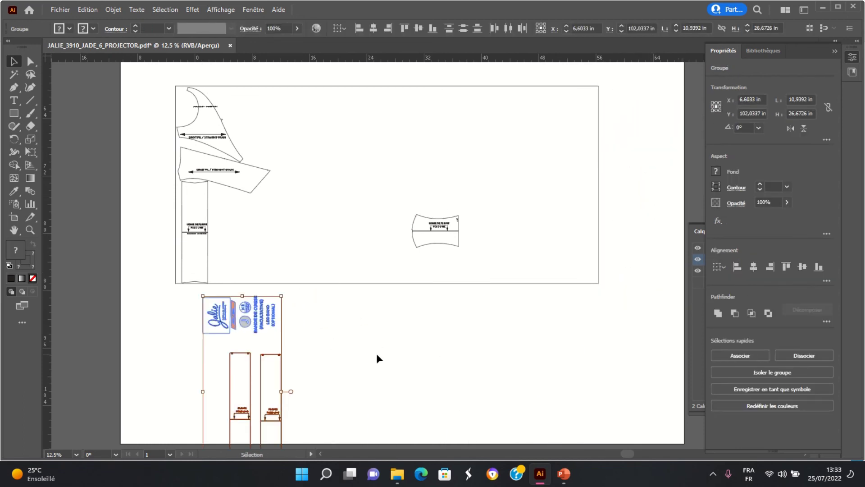
left_click(377, 353)
- Move the two leg band strips up beside their label so they lie fully within the artboard
scroll(402, 342, "down", 4)
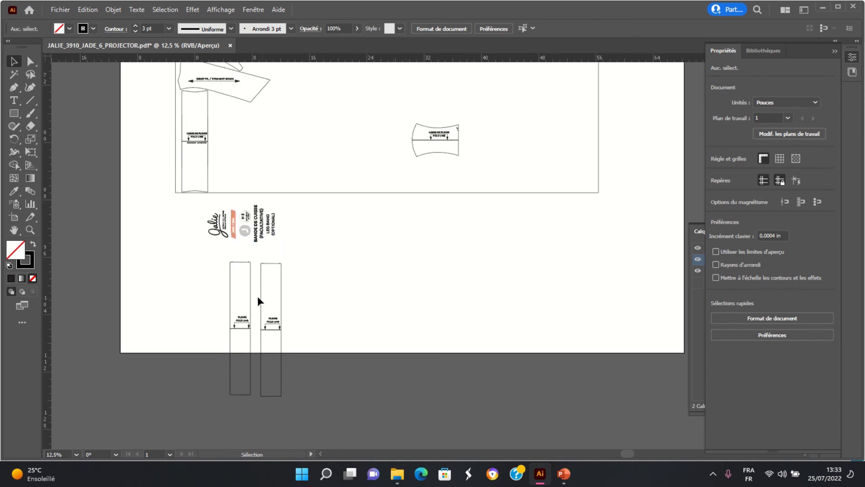
left_click_drag(218, 275, 309, 327)
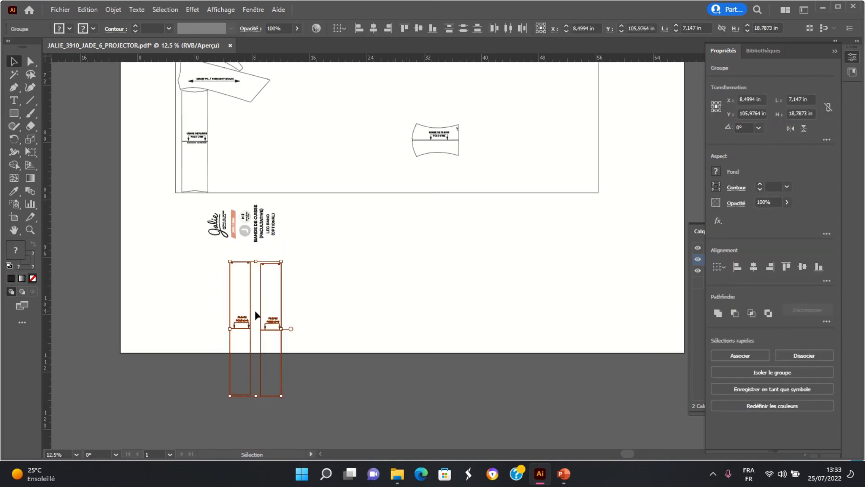
left_click_drag(262, 313, 320, 256)
left_click(466, 294)
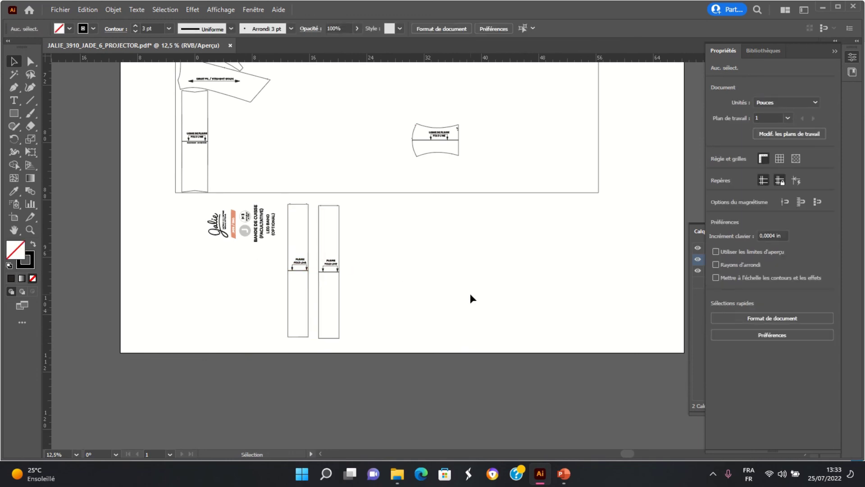
- Move the leg band label down slightly and rotate it a quarter turn so its text reads horizontally beside the strips
left_click(256, 228)
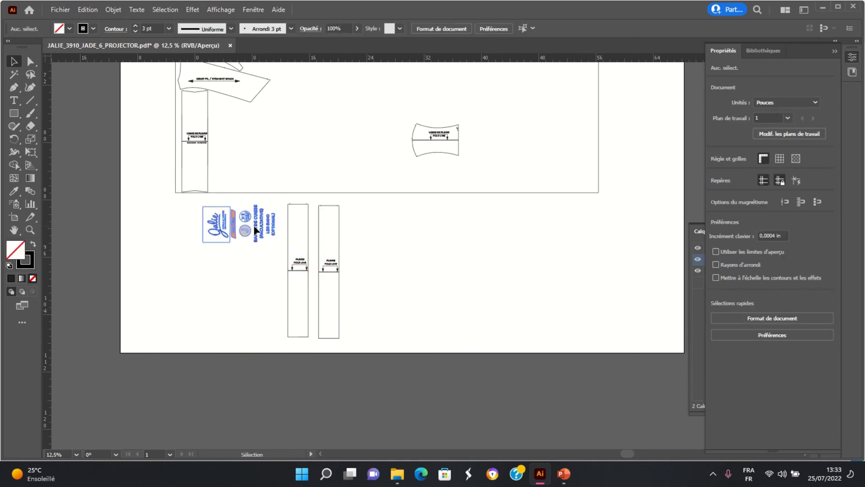
left_click_drag(262, 231, 260, 269)
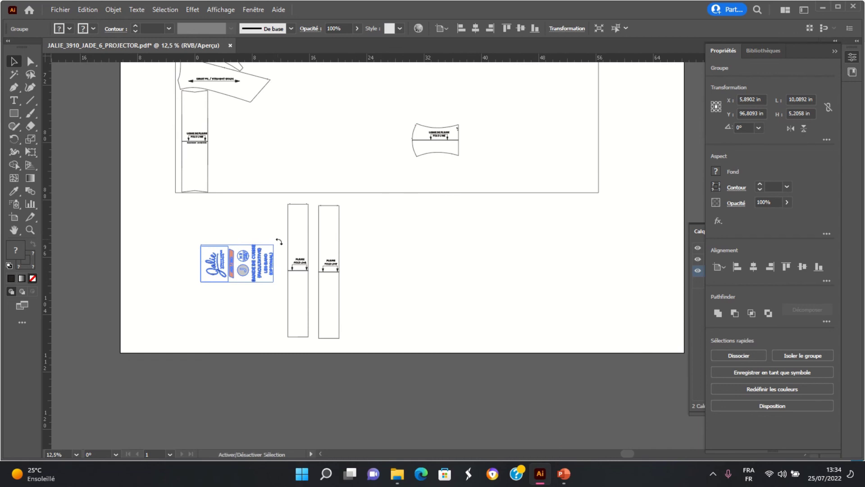
left_click_drag(279, 236, 287, 270)
key("ctrl+z")
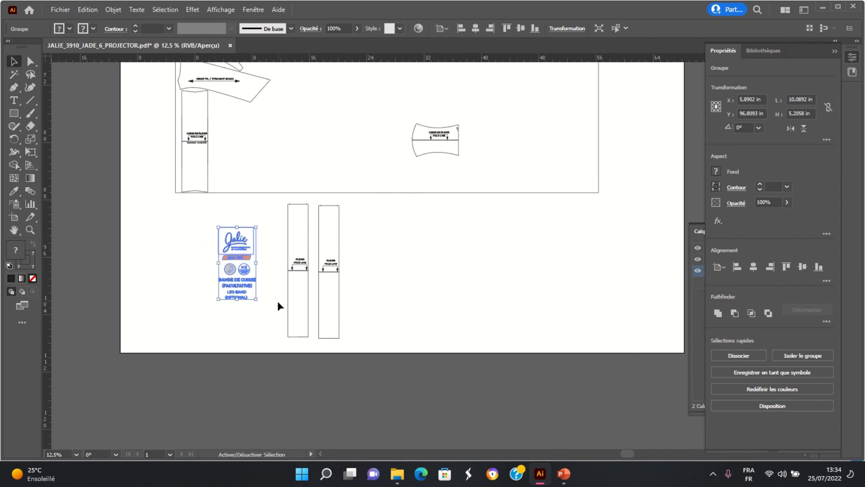
left_click(371, 298)
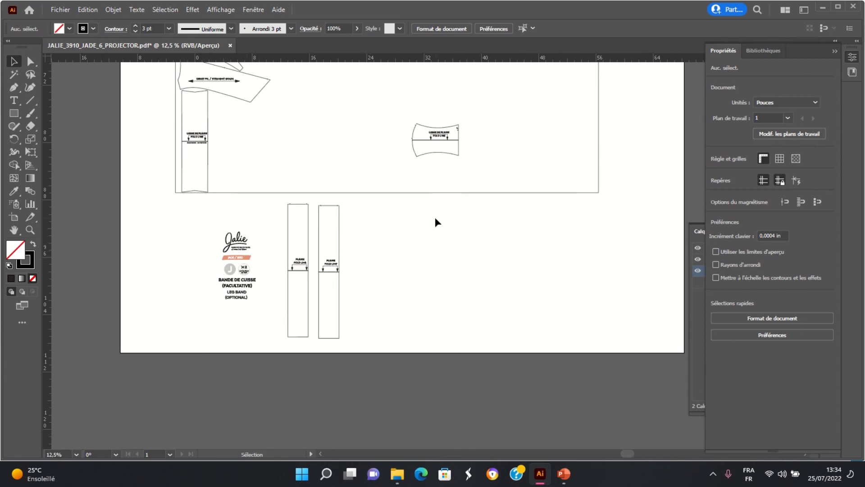
- Move the small curved fold-line piece out of the rectangle to the empty space below it, past the leg band strips
scroll(481, 258, "up", 5)
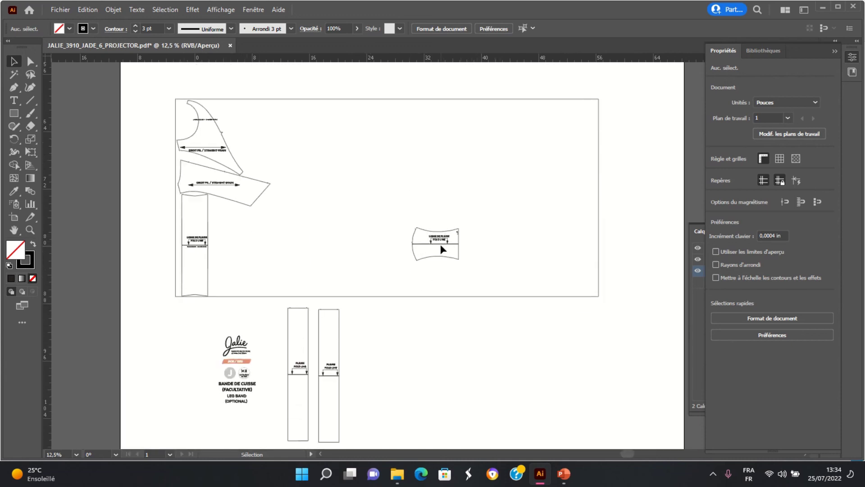
left_click_drag(441, 241, 496, 354)
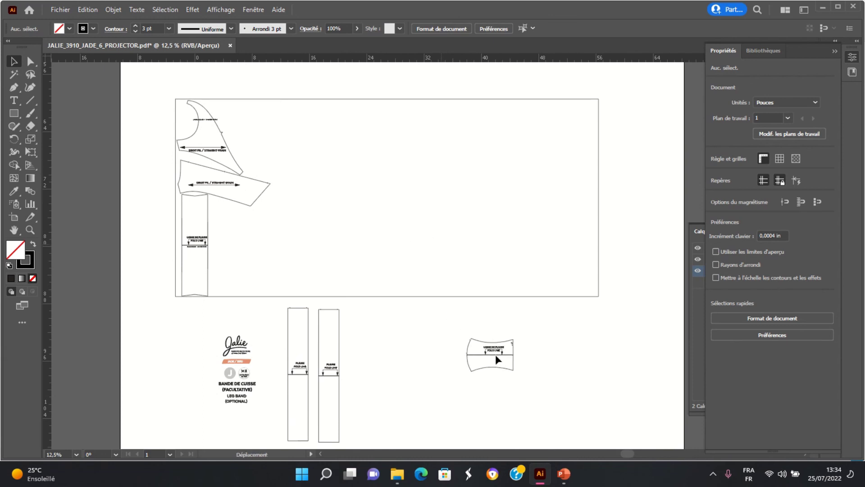
left_click(569, 367)
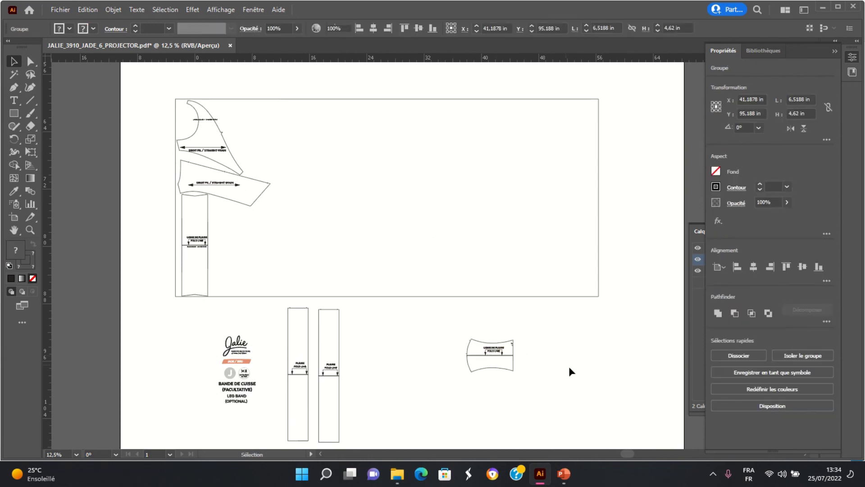
- Add a placeholder point text beside the small curved fold-line piece and scale it up to about 217 pt
left_click(17, 100)
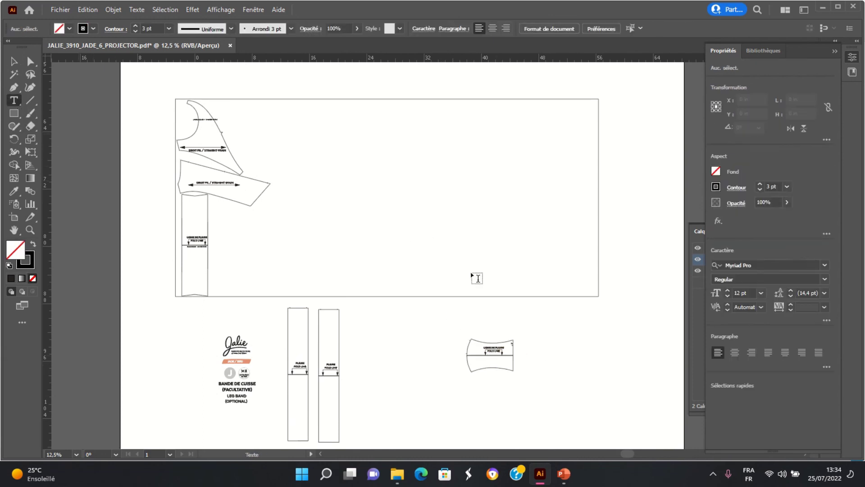
left_click(537, 345)
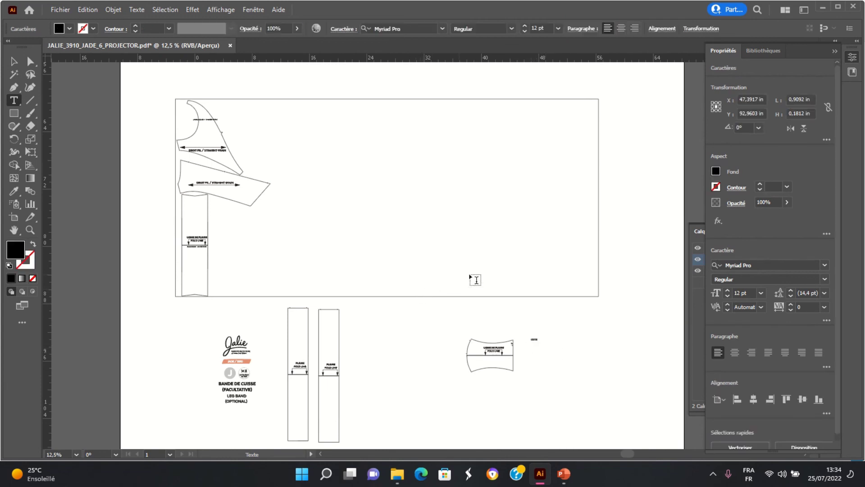
left_click(13, 60)
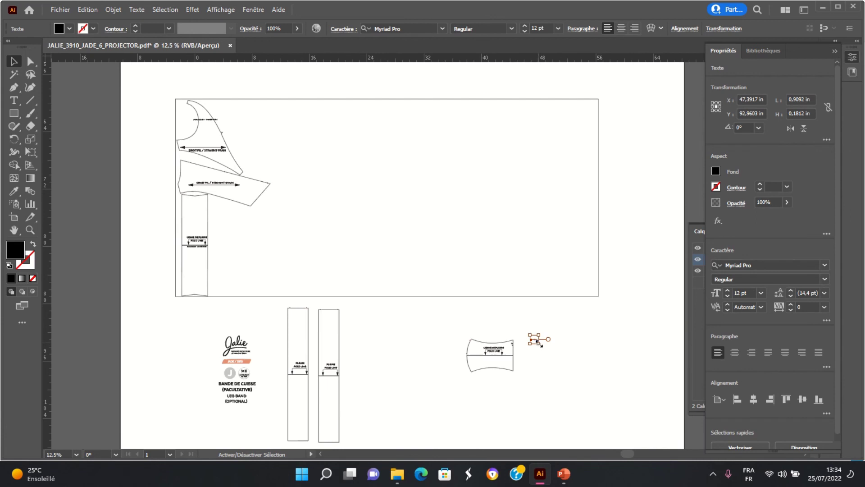
left_click_drag(540, 342, 714, 411)
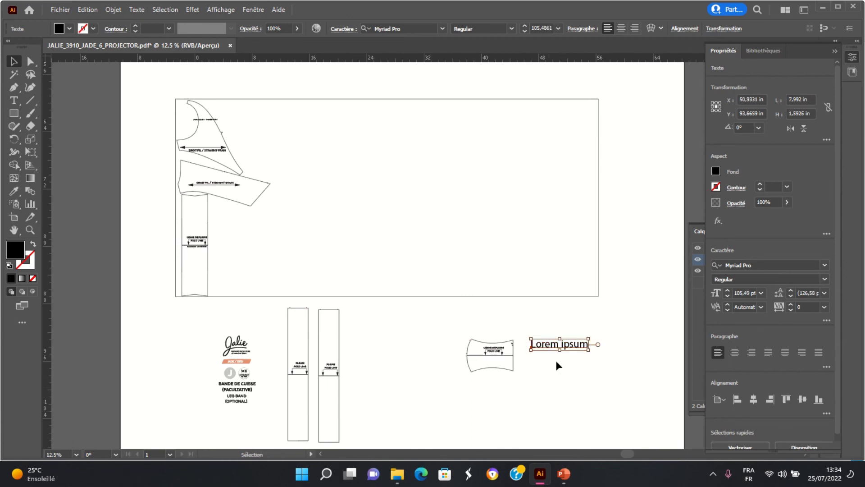
left_click_drag(588, 350, 653, 370)
- Replace the placeholder text beside the small curved piece with "Doublure"
key("t")
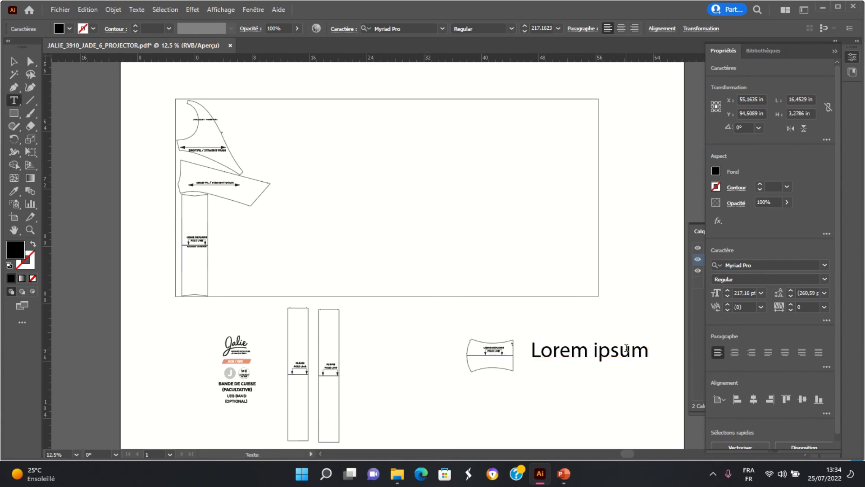
double_click(626, 349)
triple_click(581, 357)
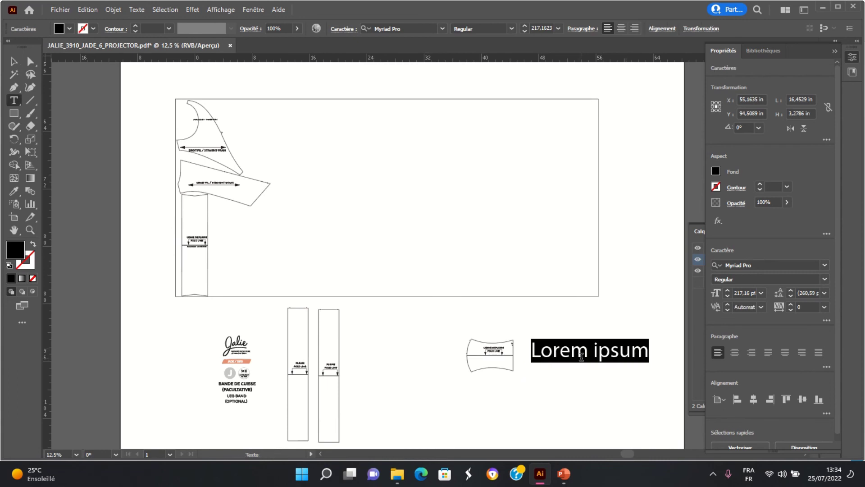
type("Dou")
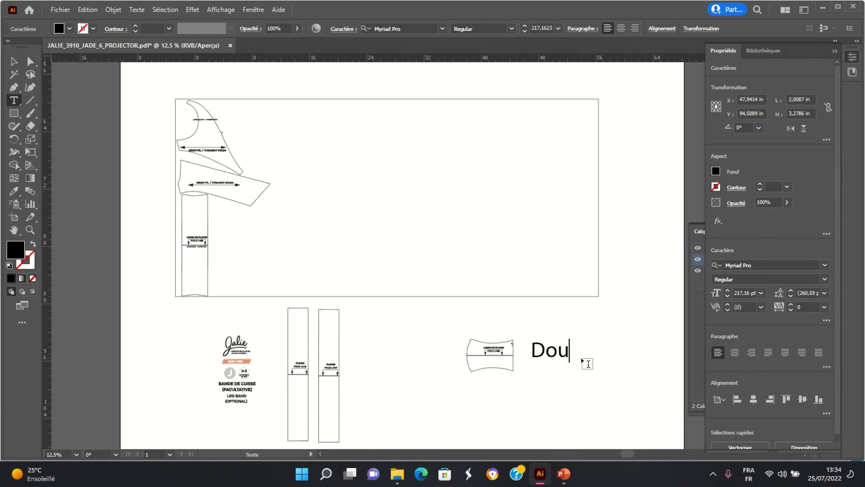
type("blure")
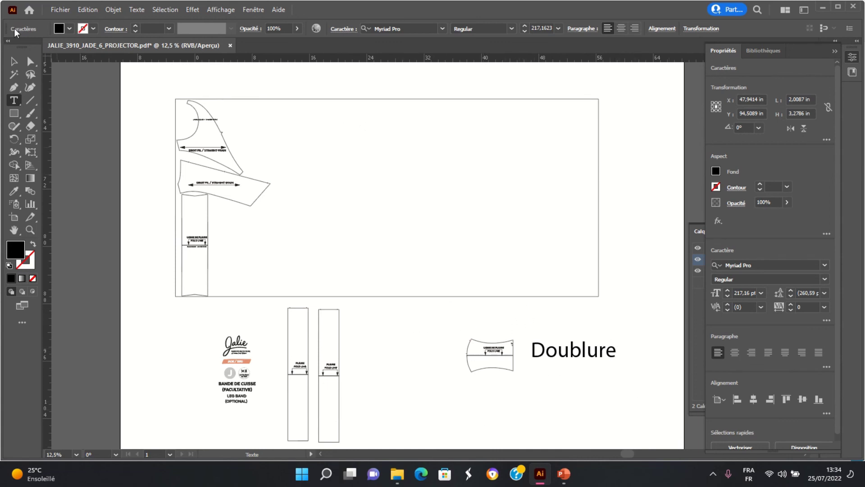
left_click(14, 61)
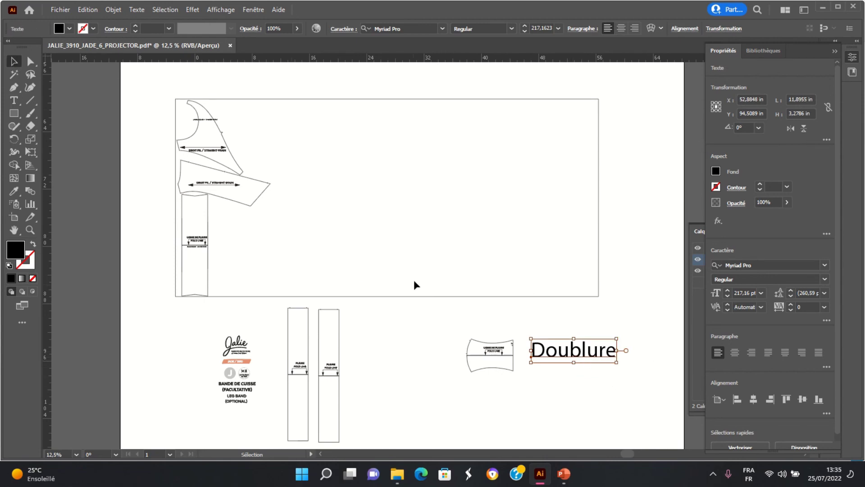
- Duplicate the "Doublure" text into the upper middle of the lowest 150 × 70 cm rectangle
scroll(414, 283, "up", 8)
scroll(428, 284, "up", 5)
scroll(434, 266, "down", 10)
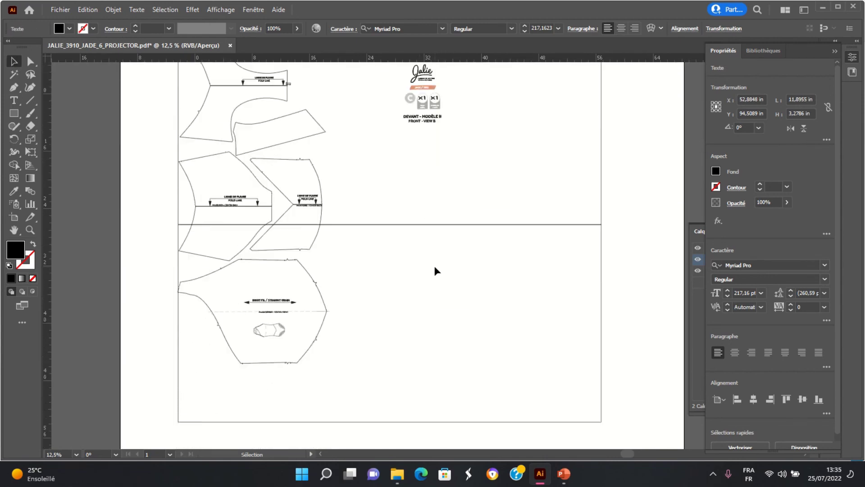
scroll(437, 266, "down", 3)
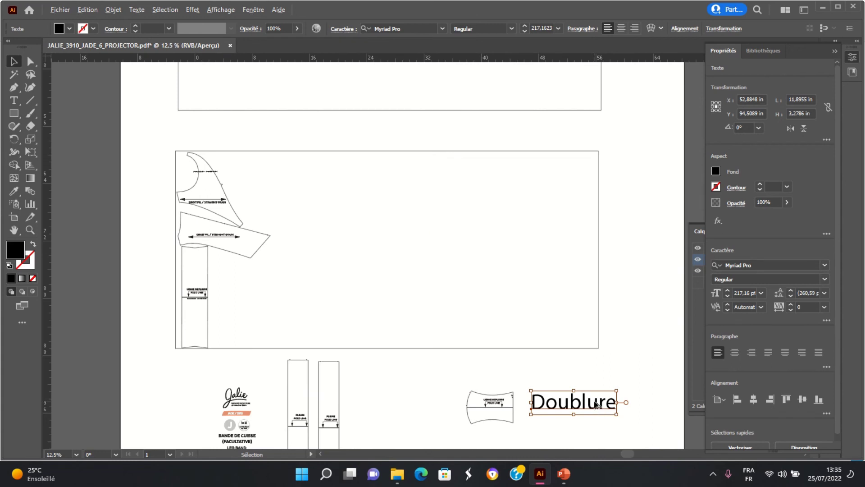
left_click_drag(596, 404, 408, 189, "alt")
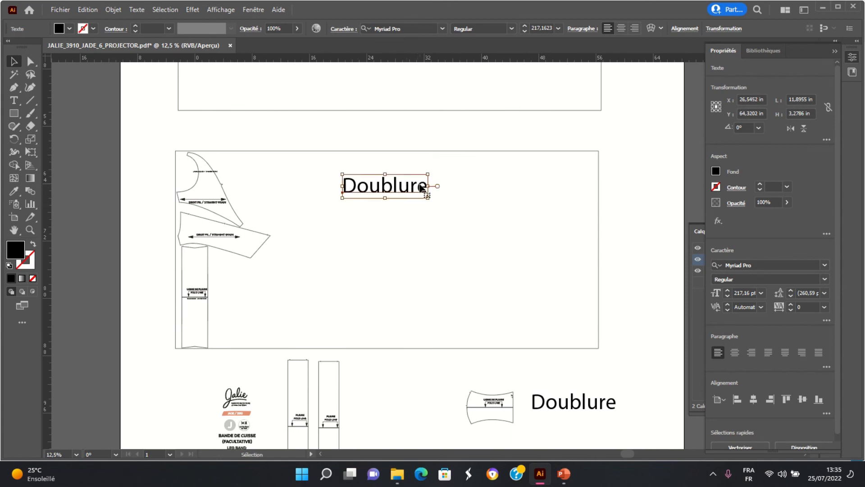
- Change the copied text inside the lowest rectangle to "Tissu lycra fleuri" and deselect it
double_click(420, 186)
double_click(419, 183)
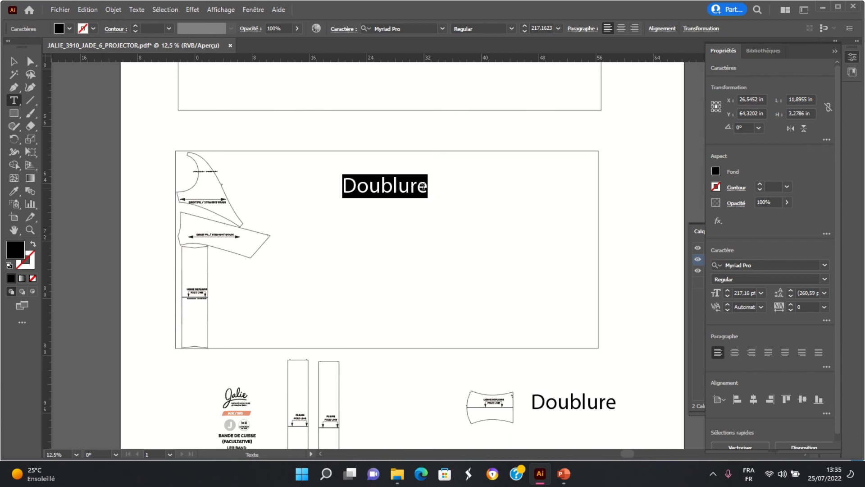
type("Tissu l")
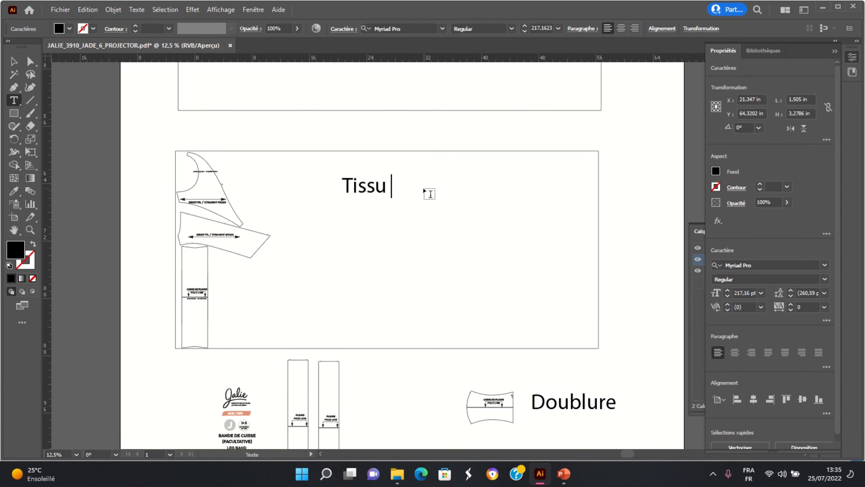
type("ycra")
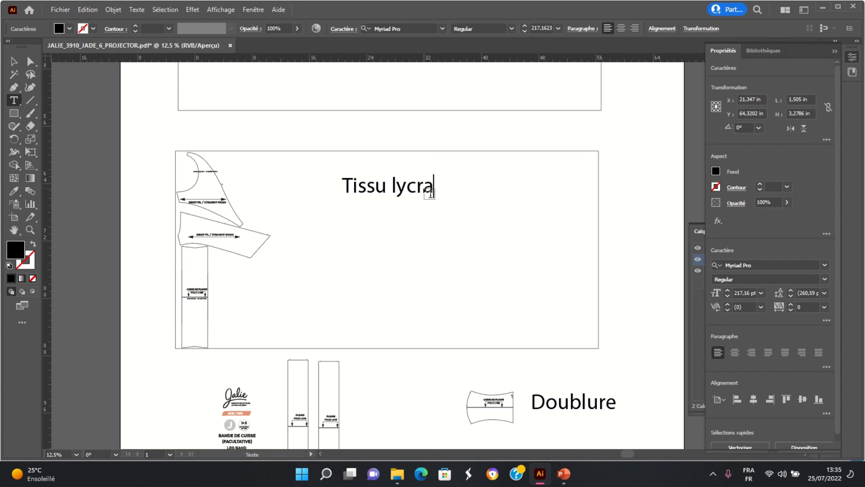
type(" fleuri")
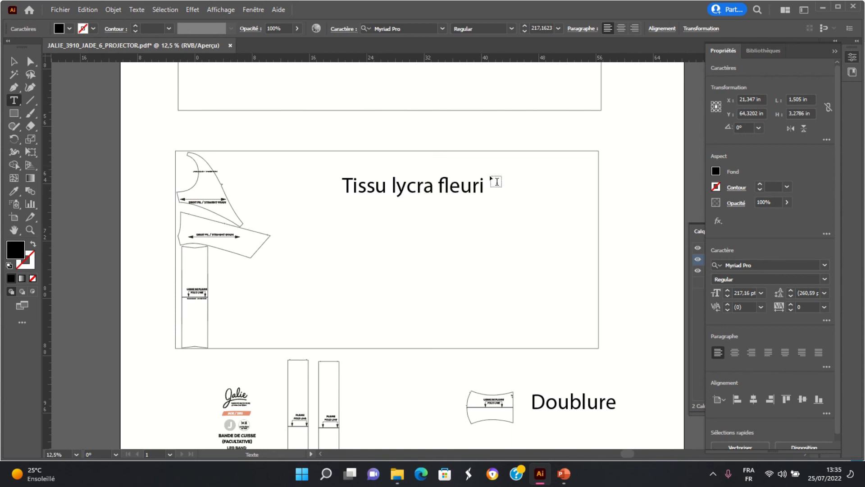
key("Escape")
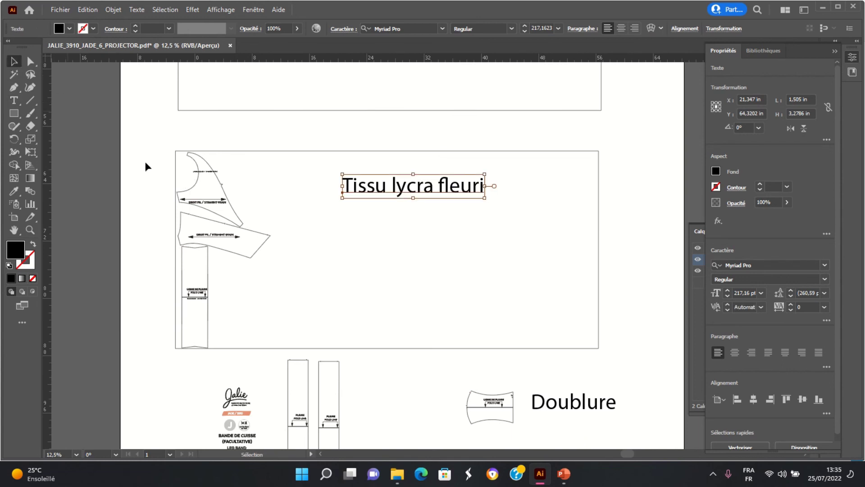
left_click(427, 302)
- Duplicate the "Tissu lycra fleuri" text into the rectangle above, beside the large straight-grain piece
scroll(426, 302, "up", 1)
scroll(426, 301, "up", 5)
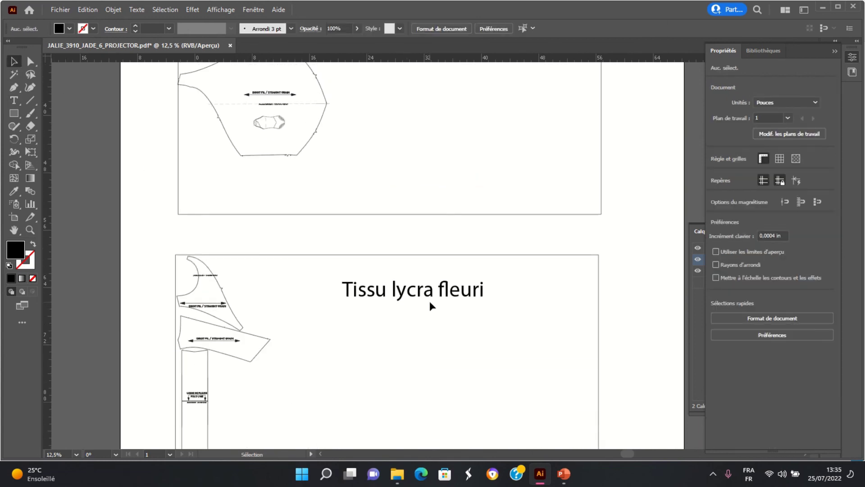
scroll(419, 367, "up", 1)
left_click(435, 388)
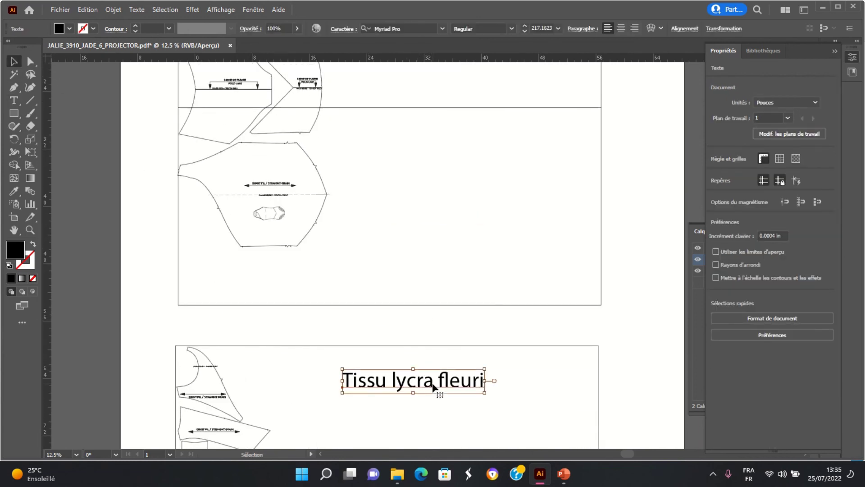
key("alt")
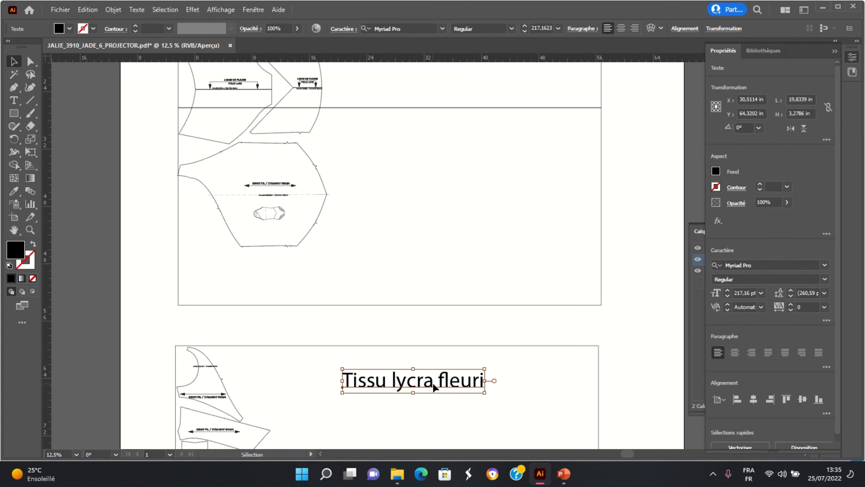
left_click_drag(432, 383, 475, 143)
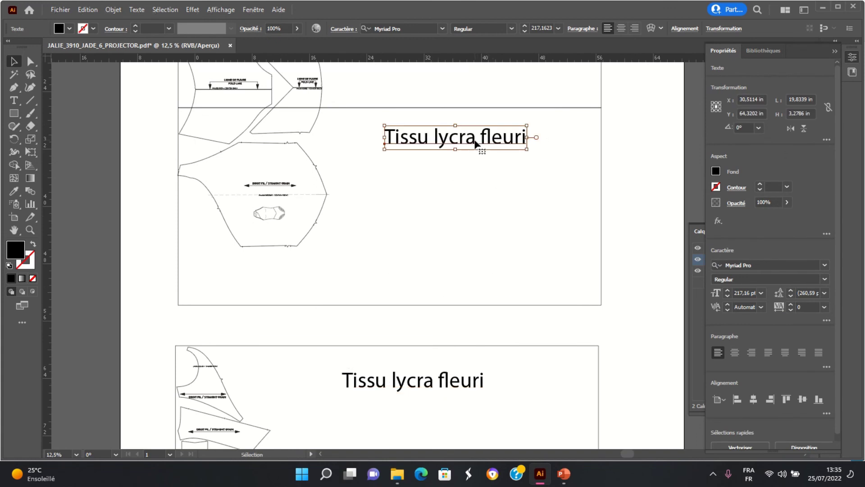
- Move the copied text below the Jalie label in the top rectangle and change its wording to "Tissu lycra uni"
scroll(597, 272, "up", 10)
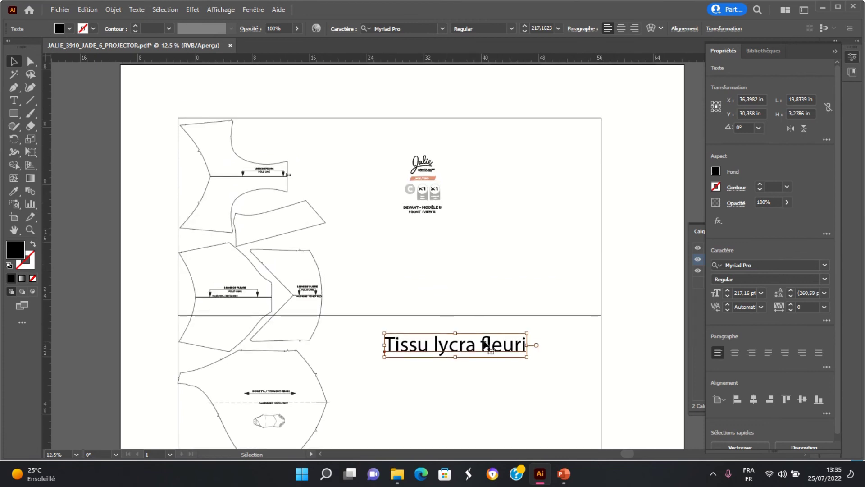
left_click_drag(487, 347, 488, 255)
key("t")
triple_click(488, 255)
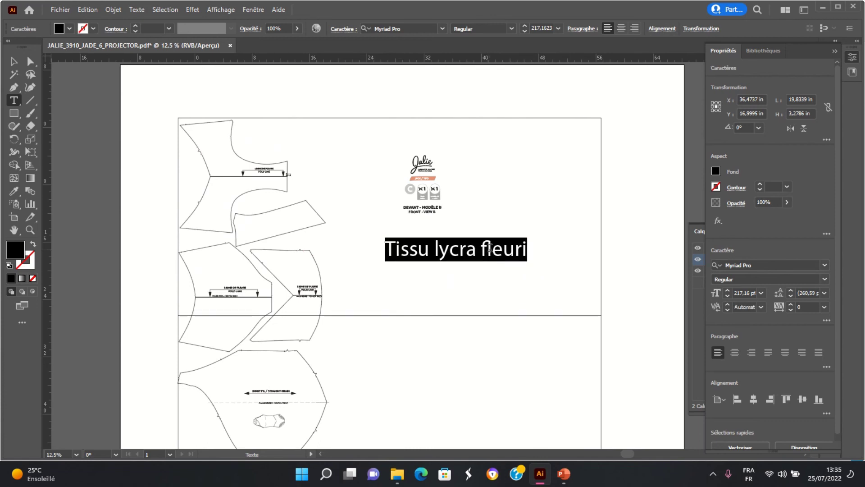
left_click(488, 248)
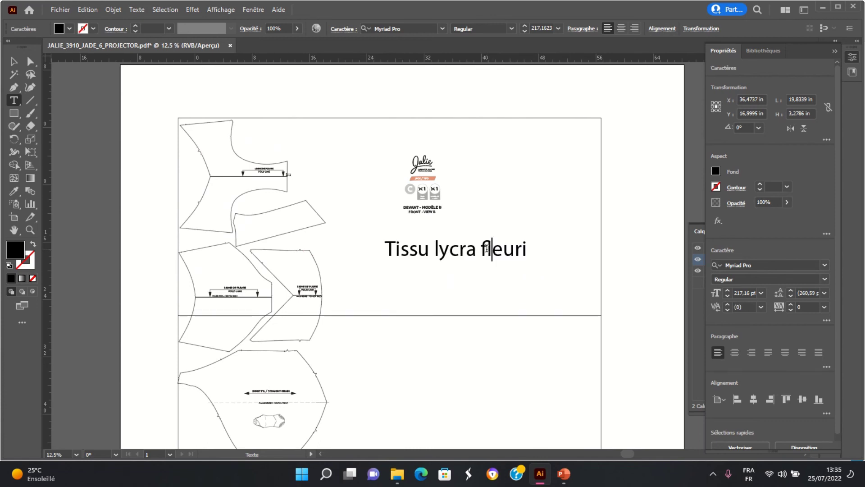
left_click(526, 249)
key("BackSpace")
key("BackSpace")
key("BackSpace")
key("BackSpace")
key("BackSpace")
key("BackSpace")
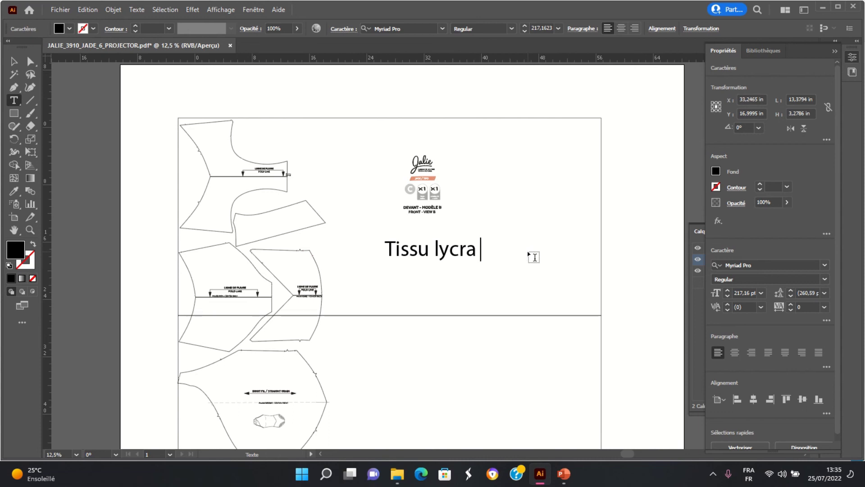
type("uni")
key("Return")
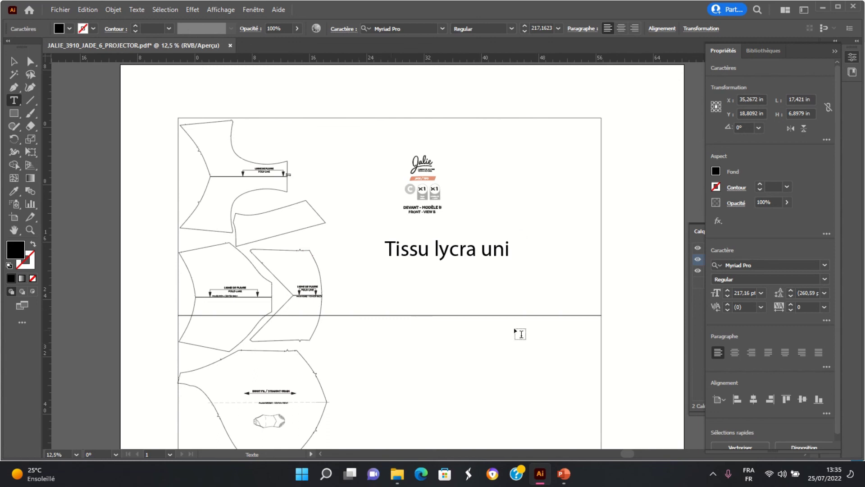
- Review the pattern groups and their fabric labels across the whole artboard
scroll(523, 180, "down", 2)
scroll(523, 180, "down", 10)
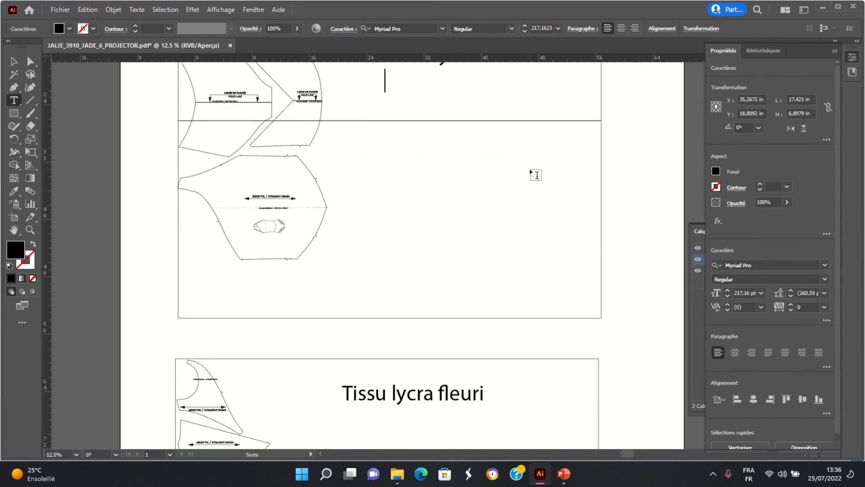
scroll(537, 173, "up", 1)
scroll(540, 173, "down", 5)
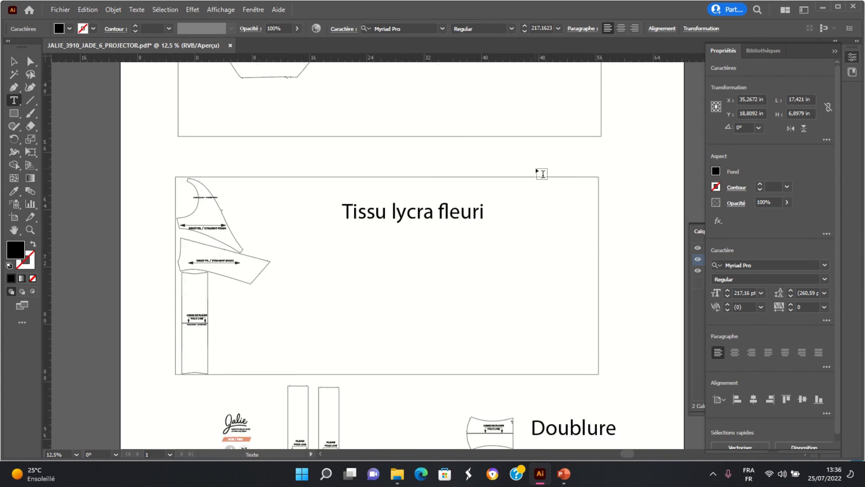
scroll(550, 174, "up", 3)
scroll(550, 175, "up", 11)
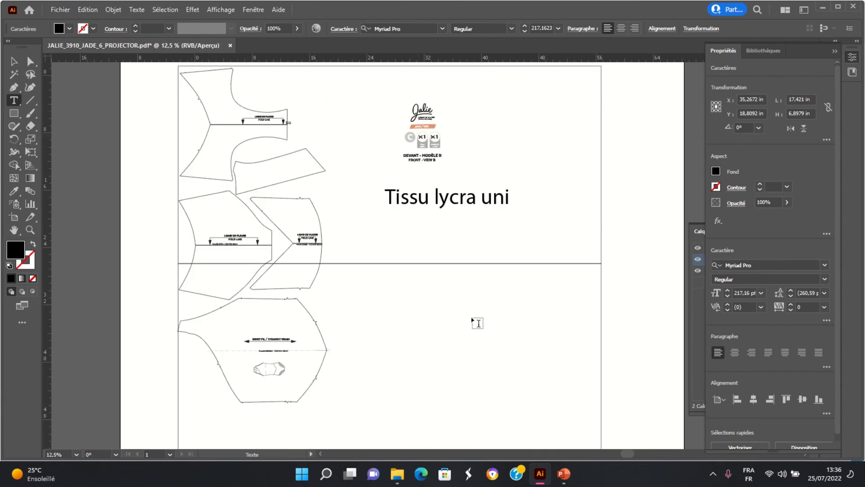
scroll(456, 273, "down", 17)
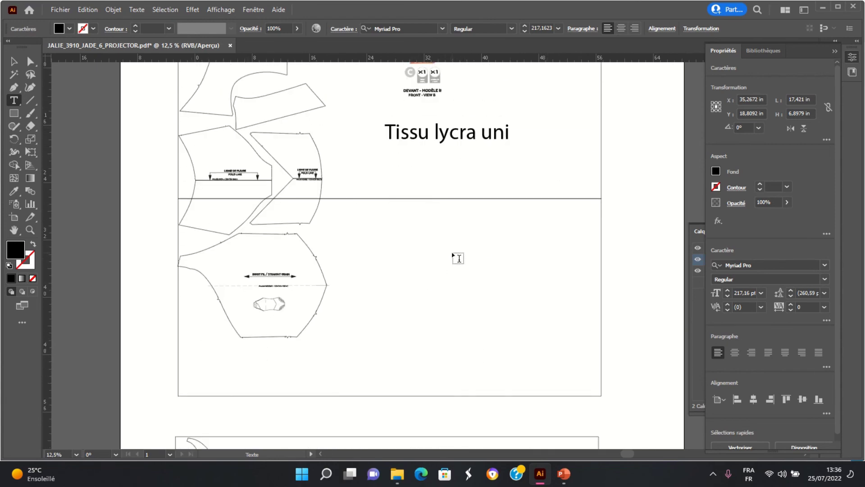
scroll(475, 243, "down", 4)
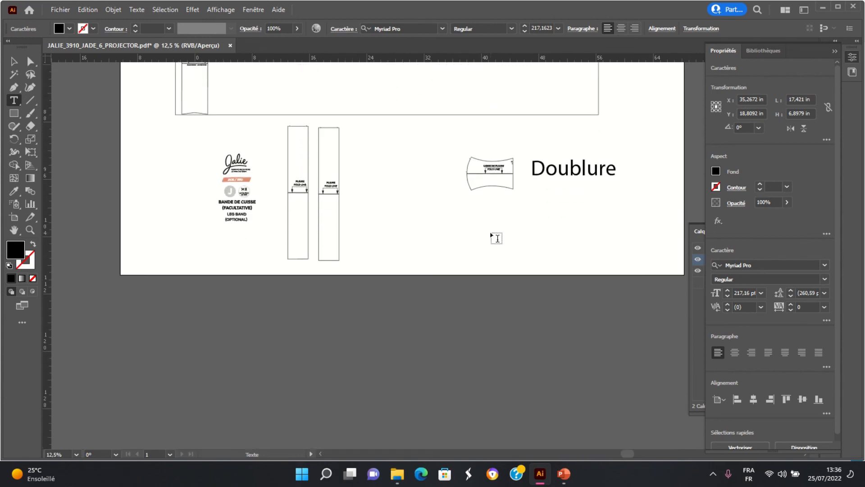
scroll(495, 239, "up", 8)
scroll(526, 237, "up", 1)
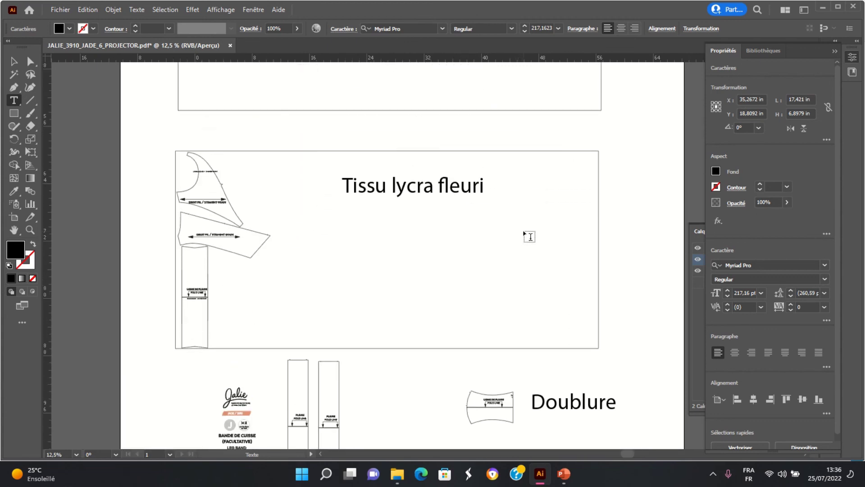
scroll(529, 236, "up", 9)
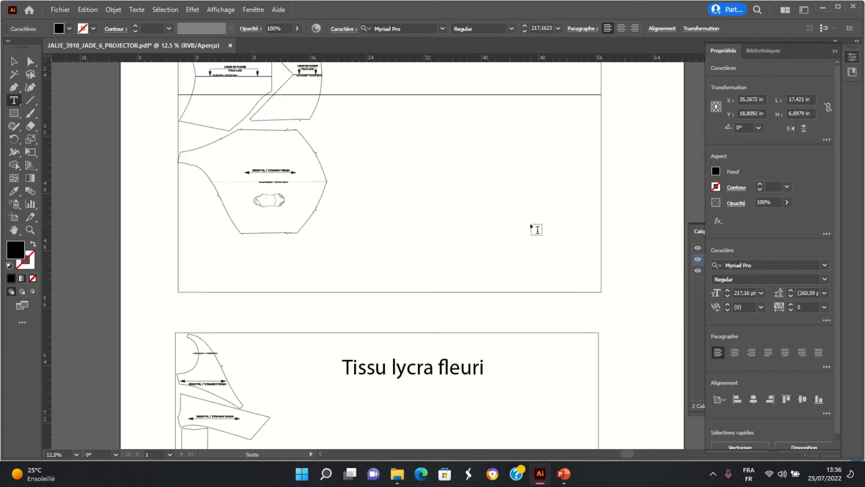
scroll(536, 230, "up", 6)
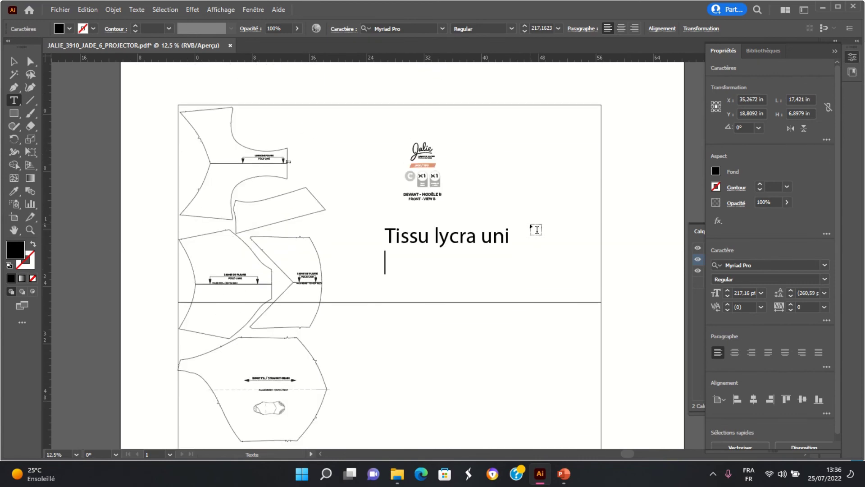
- Finish editing the "Tissu lycra uni" text, deselect it and collapse the docked properties to uncover the layer list
key("Escape")
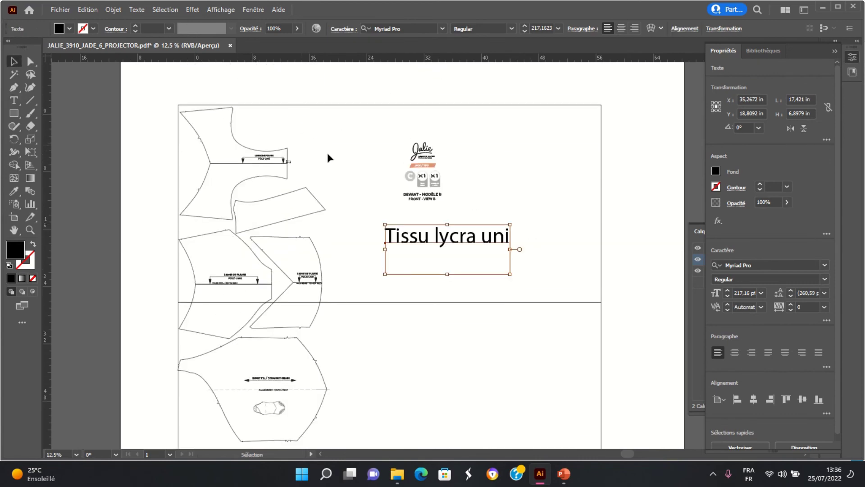
left_click(427, 161)
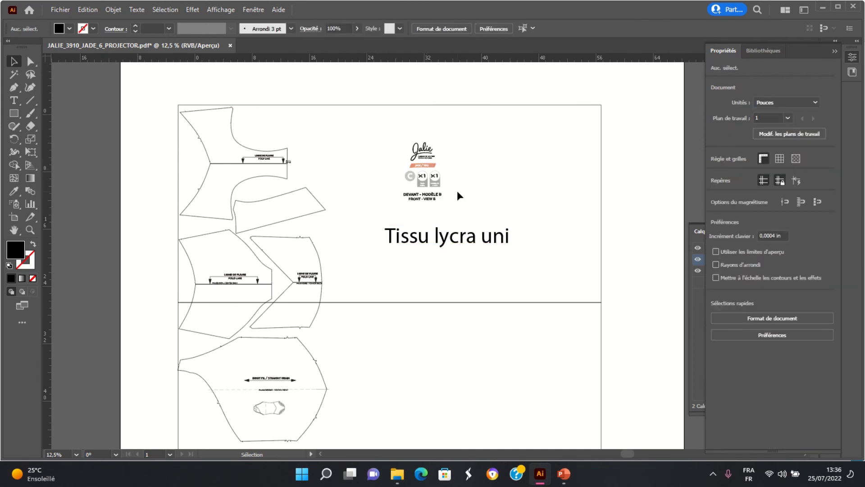
left_click(836, 52)
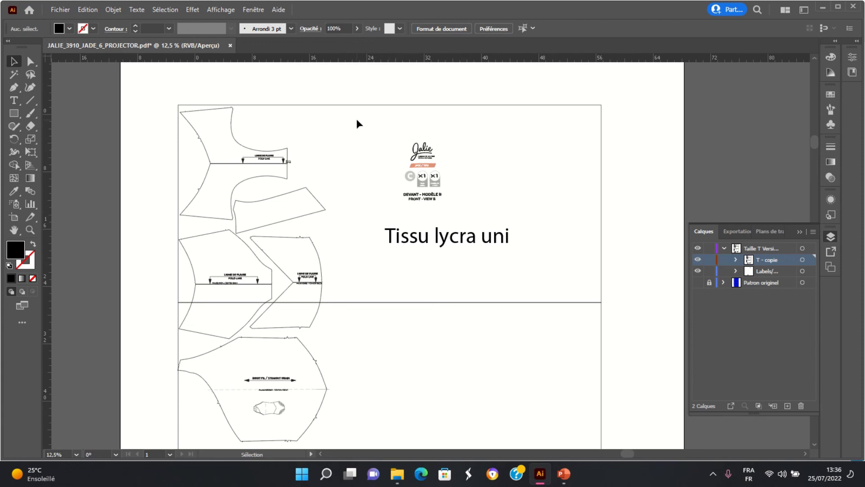
- Examine the finished nesting of the pieces in each rectangle, plus the leg bands and lining piece below them
scroll(356, 120, "down", 10)
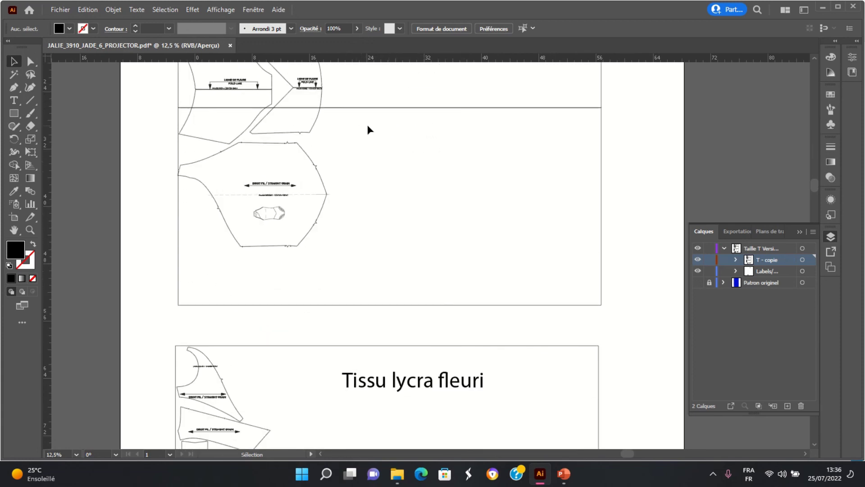
scroll(369, 129, "down", 10)
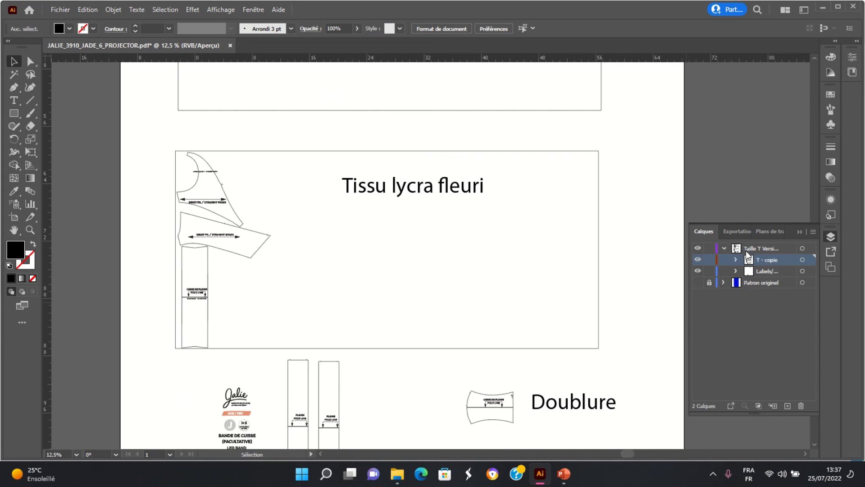
scroll(508, 256, "up", 10)
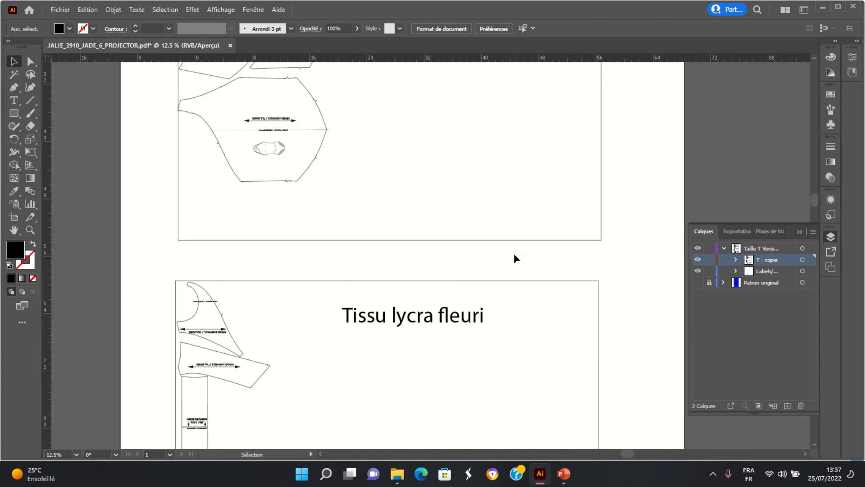
scroll(519, 251, "up", 1)
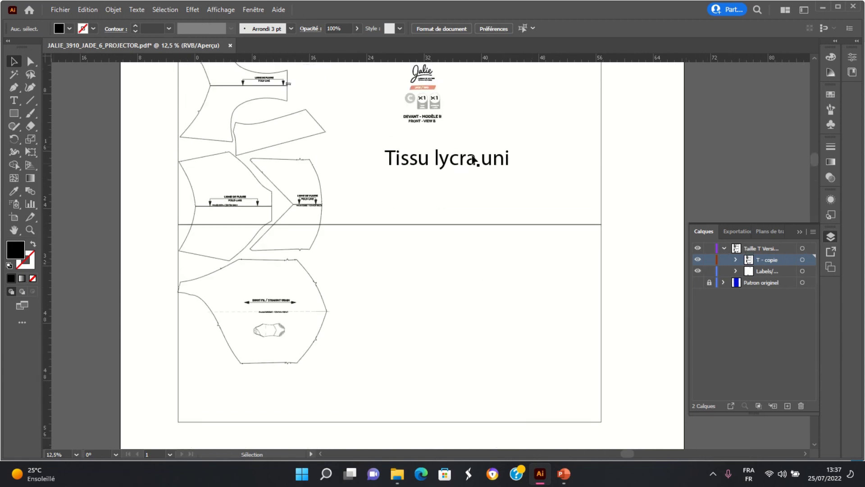
scroll(390, 185, "down", 1)
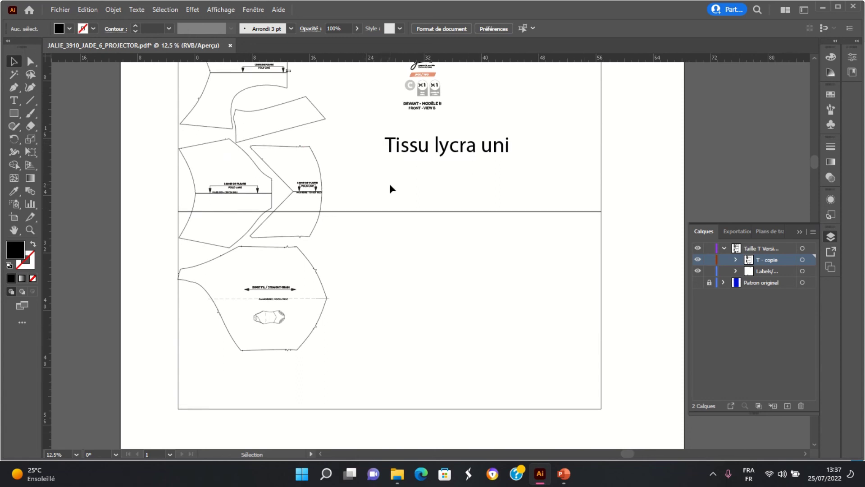
scroll(390, 189, "up", 5)
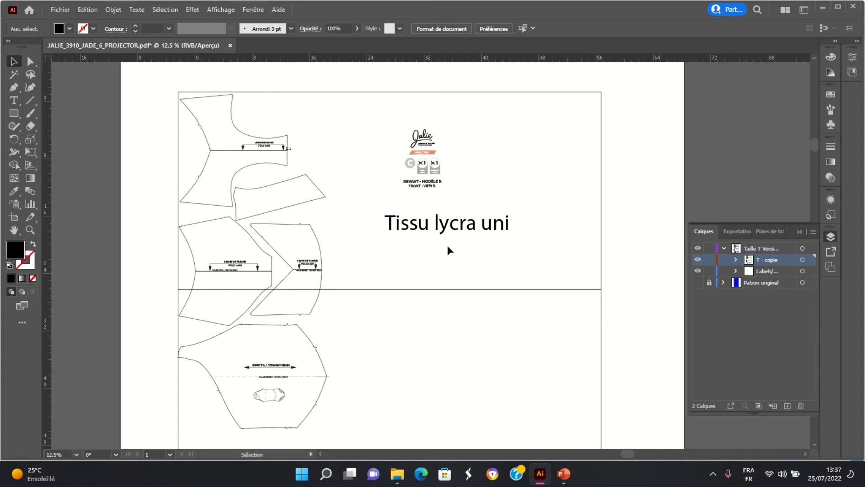
scroll(464, 251, "down", 20)
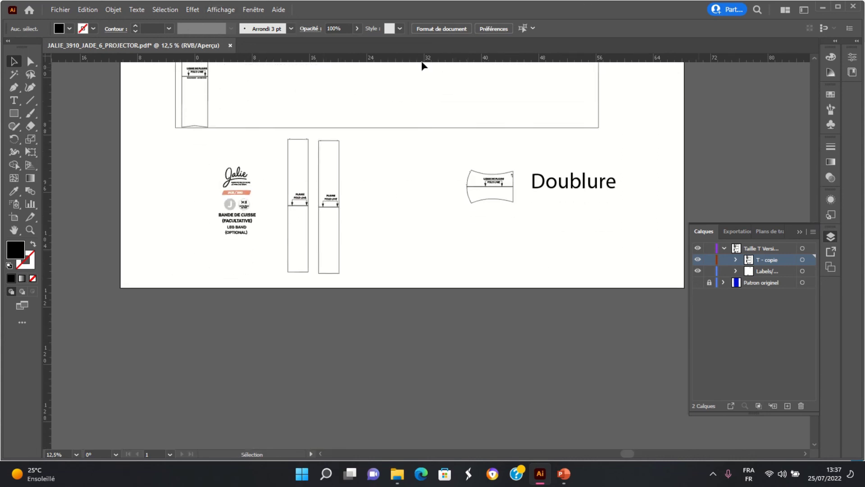
scroll(548, 228, "up", 7)
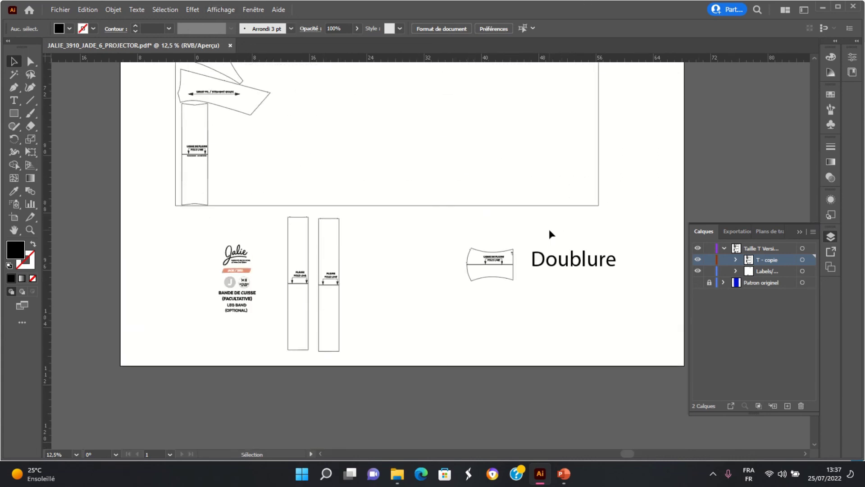
scroll(549, 229, "up", 5)
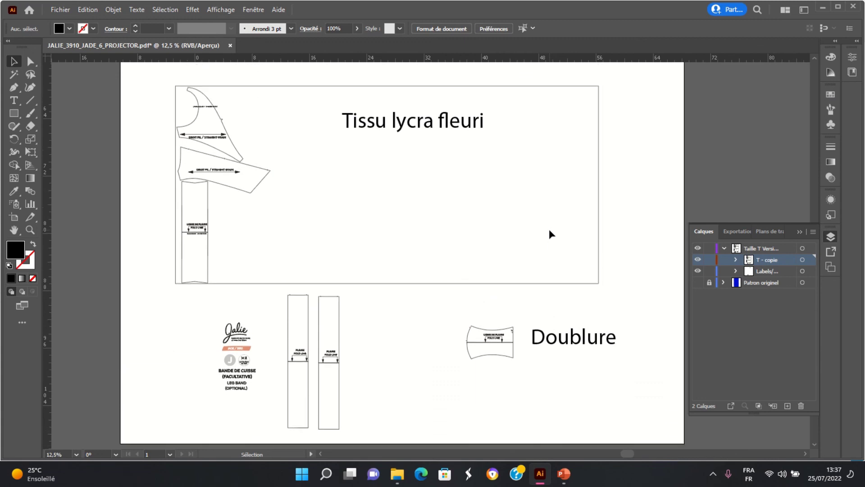
scroll(548, 229, "up", 15)
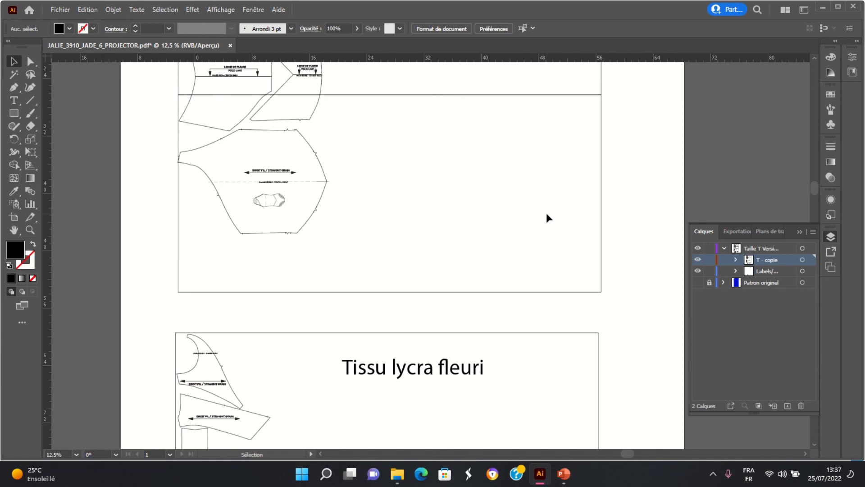
scroll(546, 214, "up", 6)
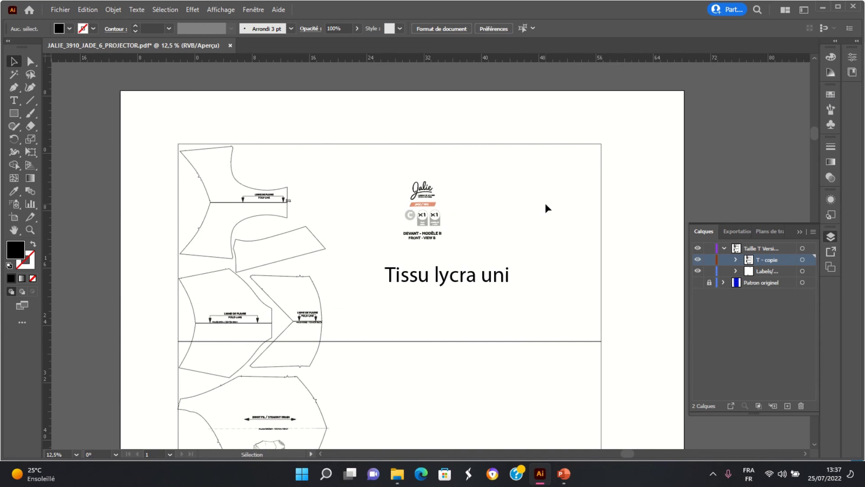
scroll(343, 213, "down", 6)
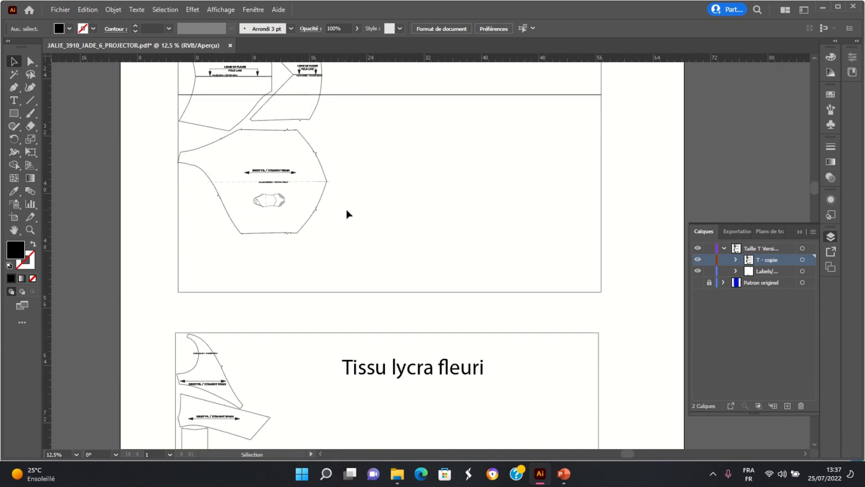
scroll(349, 209, "down", 3)
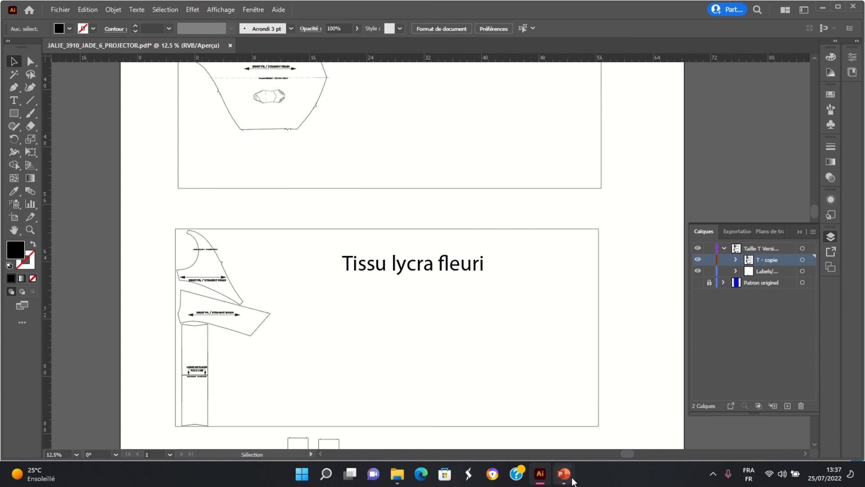
- Switch to the Présentation2 window in PowerPoint
mouse_move(569, 479)
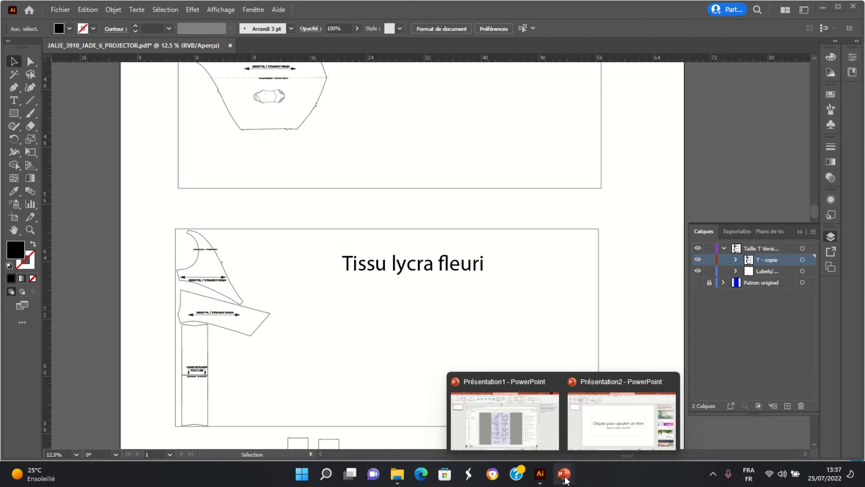
left_click(597, 444)
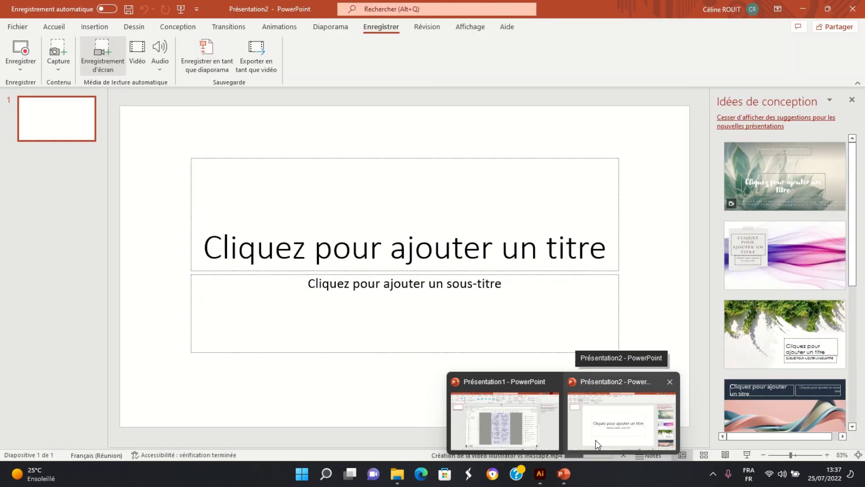